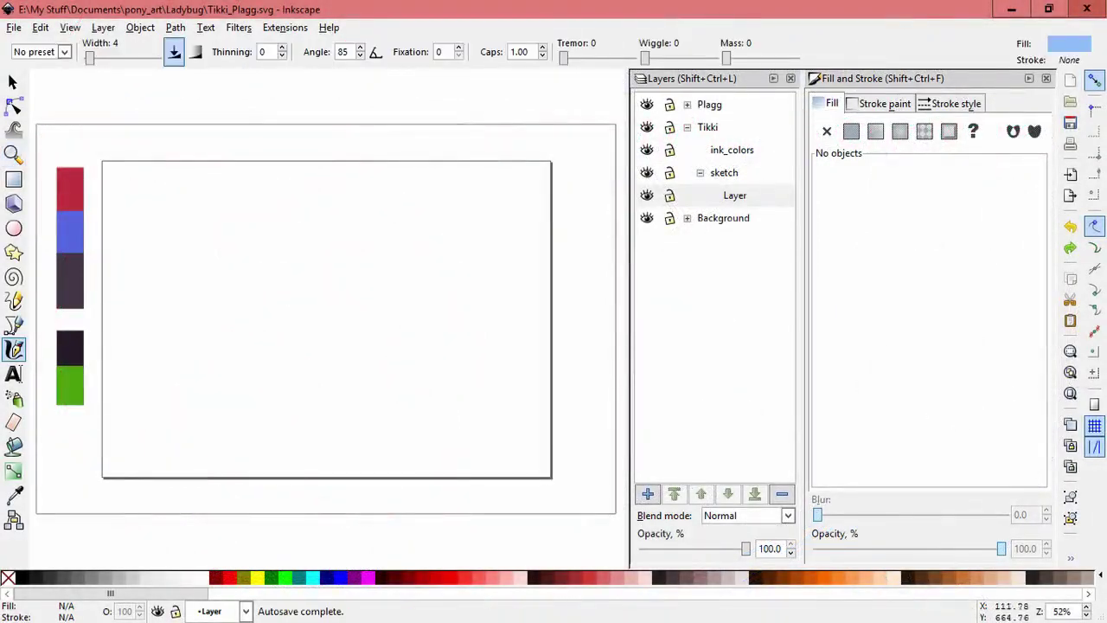
Step: Sketch a rough head circle with overlapping light-blue calligraphic strokes on the sketch sublayer
mouse_move(220, 227)
left_mouse_down()
mouse_move(186, 256)
mouse_move(270, 259)
mouse_move(215, 244)
mouse_move(258, 299)
left_mouse_up()
left_click_drag(270, 235, 229, 320)
mouse_move(182, 290)
left_mouse_down()
mouse_move(232, 313)
mouse_move(265, 301)
left_mouse_up()
Step: Sketch a slanted oval body below the head circle and a curved centre line running down through it
scroll(312, 361, "up", 2)
key("space")
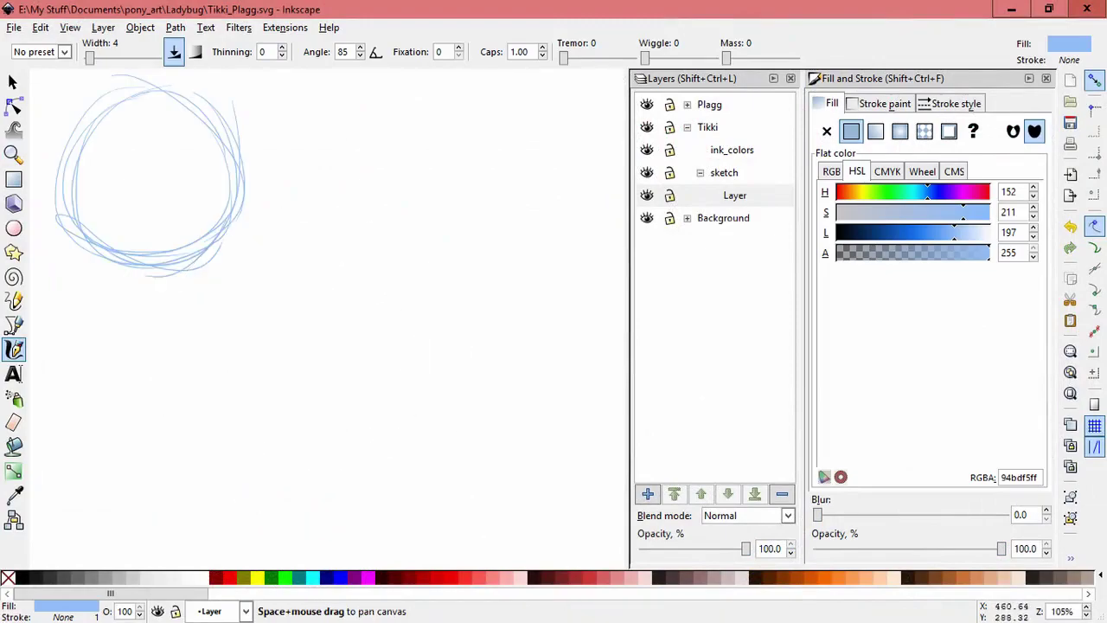
left_click_drag(312, 361, 358, 361)
mouse_move(222, 283)
left_mouse_down()
mouse_move(239, 401)
mouse_move(251, 409)
left_mouse_up()
mouse_move(235, 291)
left_mouse_down()
mouse_move(190, 286)
mouse_move(303, 385)
mouse_move(240, 278)
mouse_move(244, 377)
left_mouse_up()
left_click_drag(211, 237, 294, 406)
key("ctrl+z")
left_click_drag(205, 240, 355, 442)
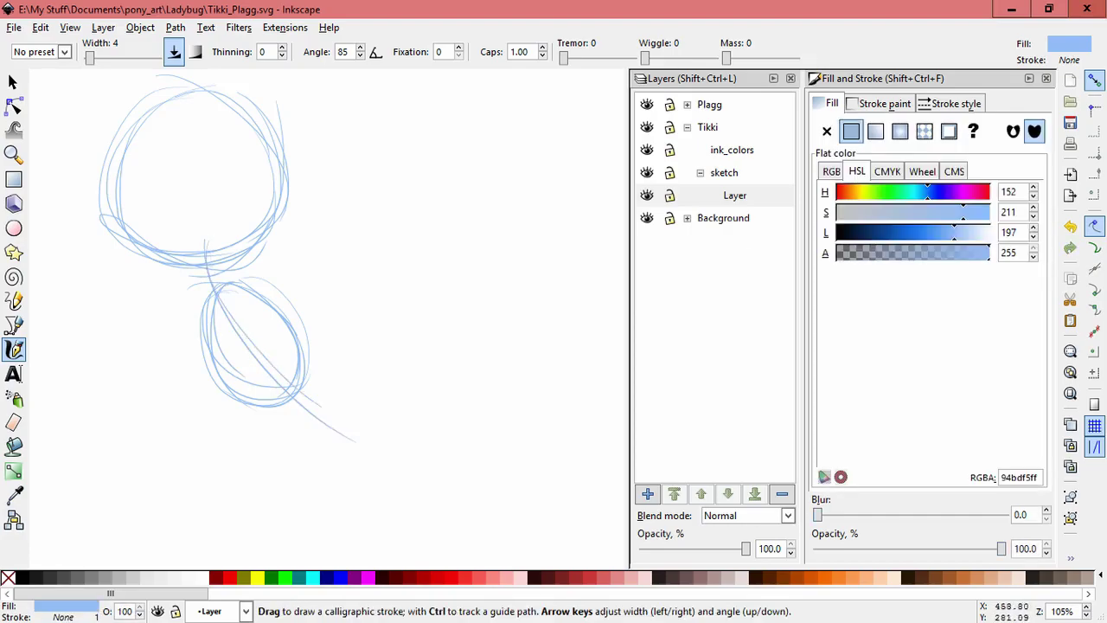
Step: Add a new sketch layer and draw the rounded far hip with a tapered far leg extending from the body
key("ctrl+shift+n")
key("Return")
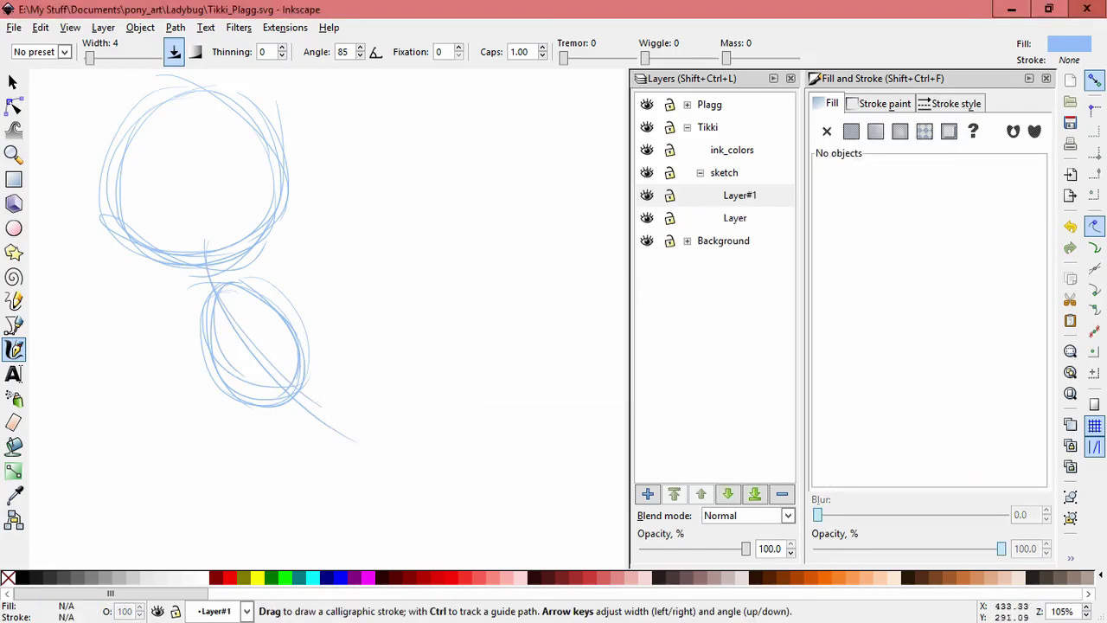
mouse_move(288, 345)
left_mouse_down()
mouse_move(320, 359)
mouse_move(314, 385)
left_mouse_up()
mouse_move(316, 344)
left_mouse_down()
mouse_move(317, 382)
mouse_move(388, 431)
left_mouse_up()
mouse_move(320, 383)
left_mouse_down()
mouse_move(388, 420)
mouse_move(367, 437)
left_mouse_up()
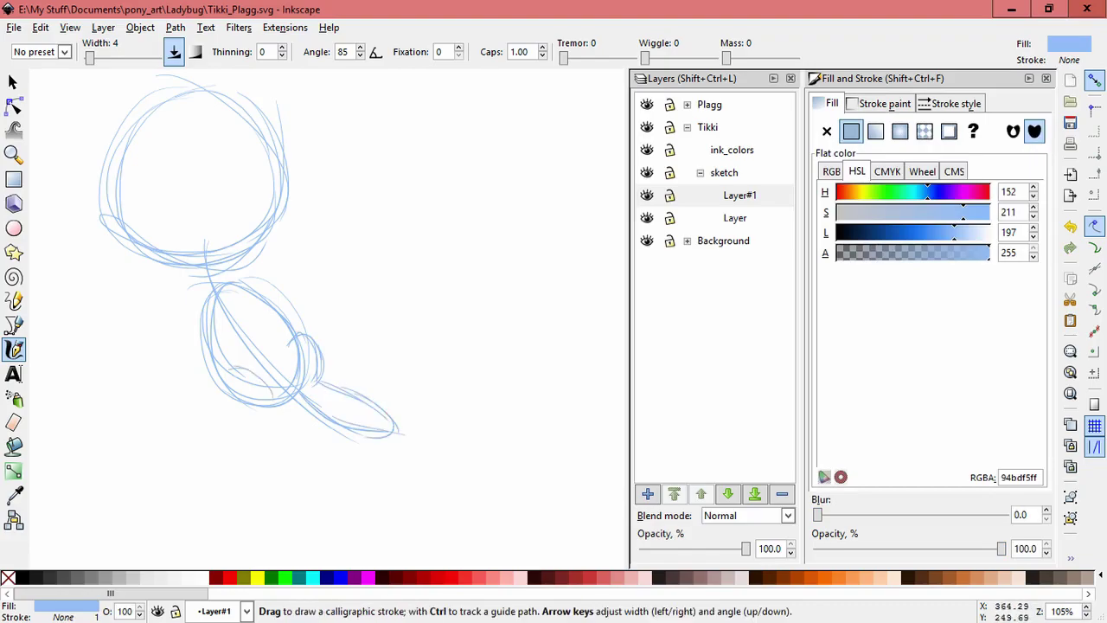
Step: Sketch the rounded near hip and tapered near leg at the lower end of the body, and reinforce the far leg's outline
mouse_move(239, 396)
left_mouse_down()
mouse_move(259, 374)
mouse_move(273, 415)
left_mouse_up()
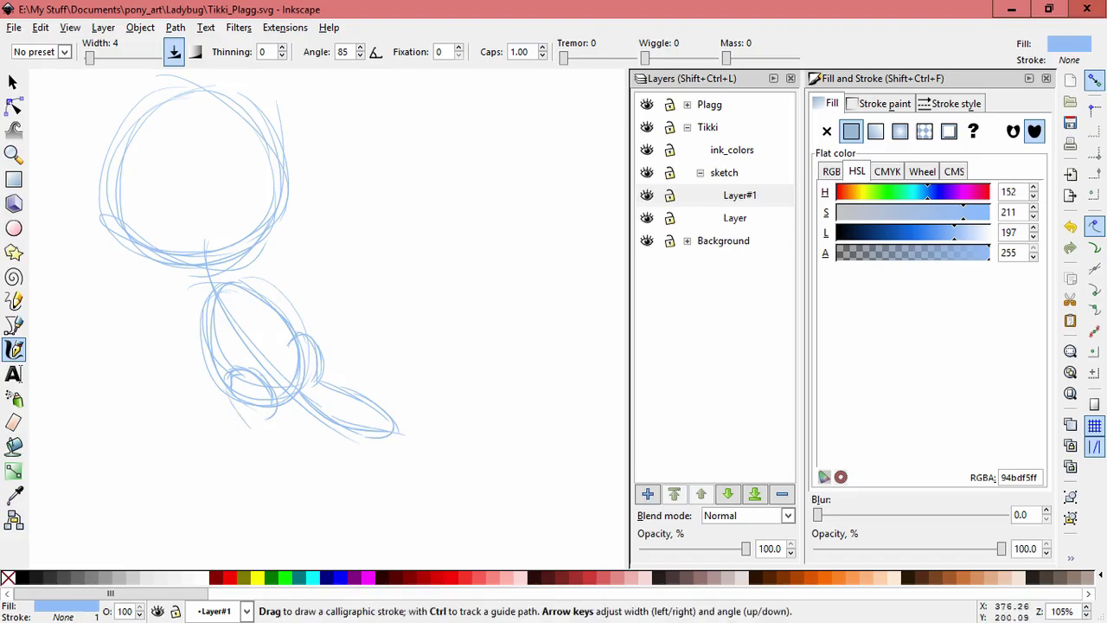
mouse_move(259, 384)
left_mouse_down()
mouse_move(248, 424)
mouse_move(317, 457)
left_mouse_up()
mouse_move(262, 429)
left_mouse_down()
mouse_move(363, 471)
mouse_move(291, 424)
mouse_move(333, 453)
mouse_move(355, 446)
mouse_move(371, 465)
mouse_move(345, 437)
left_mouse_up()
mouse_move(315, 384)
left_mouse_down()
mouse_move(403, 437)
mouse_move(394, 445)
mouse_move(413, 444)
left_mouse_up()
left_click_drag(484, 428, 502, 464)
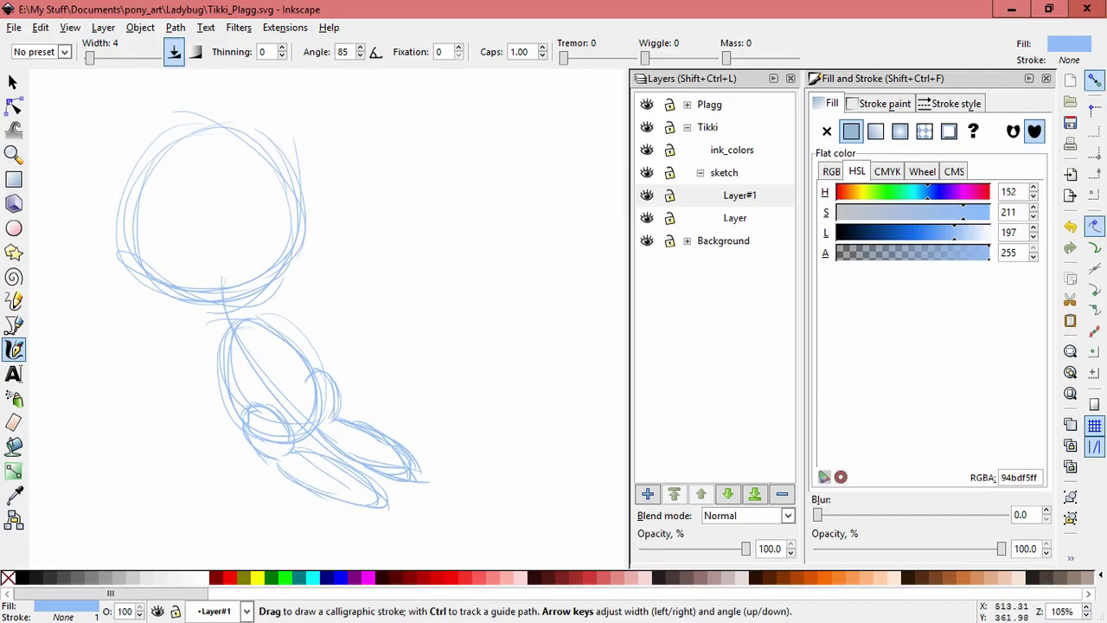
mouse_move(311, 313)
left_mouse_down()
mouse_move(348, 343)
mouse_move(292, 314)
mouse_move(348, 319)
left_mouse_up()
mouse_move(307, 307)
left_mouse_down()
mouse_move(299, 337)
mouse_move(316, 357)
left_mouse_up()
mouse_move(319, 299)
left_mouse_down()
mouse_move(366, 331)
mouse_move(350, 365)
left_mouse_up()
left_click_drag(323, 300, 380, 358)
key("ctrl+z")
key("ctrl+z")
key("ctrl+z")
key("ctrl+z")
key("ctrl+z")
key("ctrl+z")
key("ctrl+z")
key("ctrl+z")
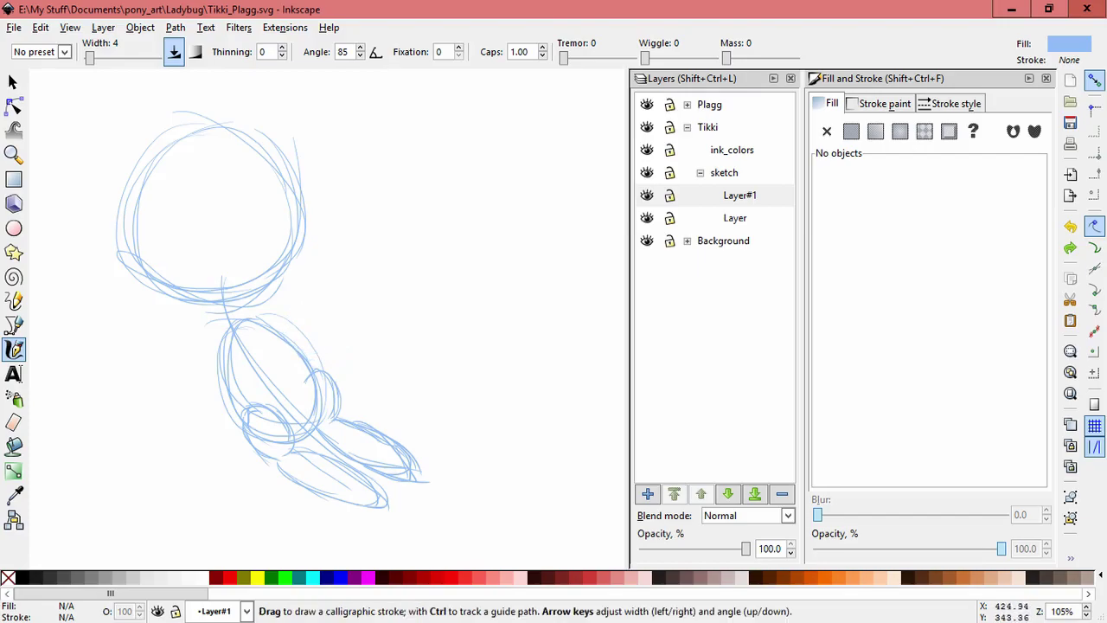
Step: Sketch a large tilted oval behind the body, above the far leg, using repeated overlapping strokes
left_click_drag(317, 392, 427, 411)
mouse_move(279, 339)
left_mouse_down()
mouse_move(415, 406)
mouse_move(398, 367)
mouse_move(412, 382)
left_mouse_up()
mouse_move(300, 325)
left_mouse_down()
mouse_move(346, 410)
mouse_move(444, 396)
mouse_move(360, 411)
left_mouse_up()
mouse_move(275, 337)
left_mouse_down()
mouse_move(391, 416)
mouse_move(367, 357)
mouse_move(415, 407)
left_mouse_up()
left_click_drag(408, 365, 388, 406)
left_click_drag(277, 339, 404, 409)
Step: Add a new sketch layer and draw the first rounded spots on the large oval: upper edge, middle, and end nearest the body
scroll(386, 368, "up", 3)
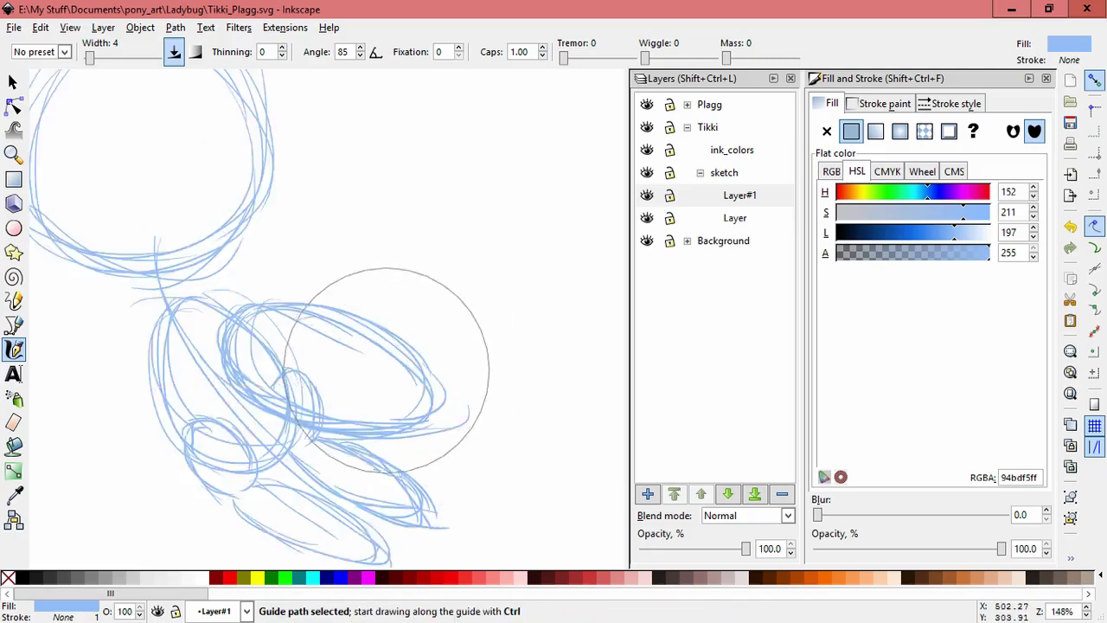
key("shift+ctrl+n")
key("Return")
mouse_move(237, 235)
left_mouse_down()
mouse_move(211, 266)
mouse_move(247, 230)
mouse_move(262, 283)
left_mouse_up()
mouse_move(248, 231)
left_mouse_down()
mouse_move(282, 275)
mouse_move(260, 230)
left_mouse_up()
mouse_move(377, 334)
left_mouse_down()
mouse_move(313, 380)
mouse_move(384, 406)
mouse_move(381, 368)
left_mouse_up()
mouse_move(147, 288)
left_mouse_down()
mouse_move(134, 286)
mouse_move(188, 344)
left_mouse_up()
left_click_drag(151, 257, 191, 346)
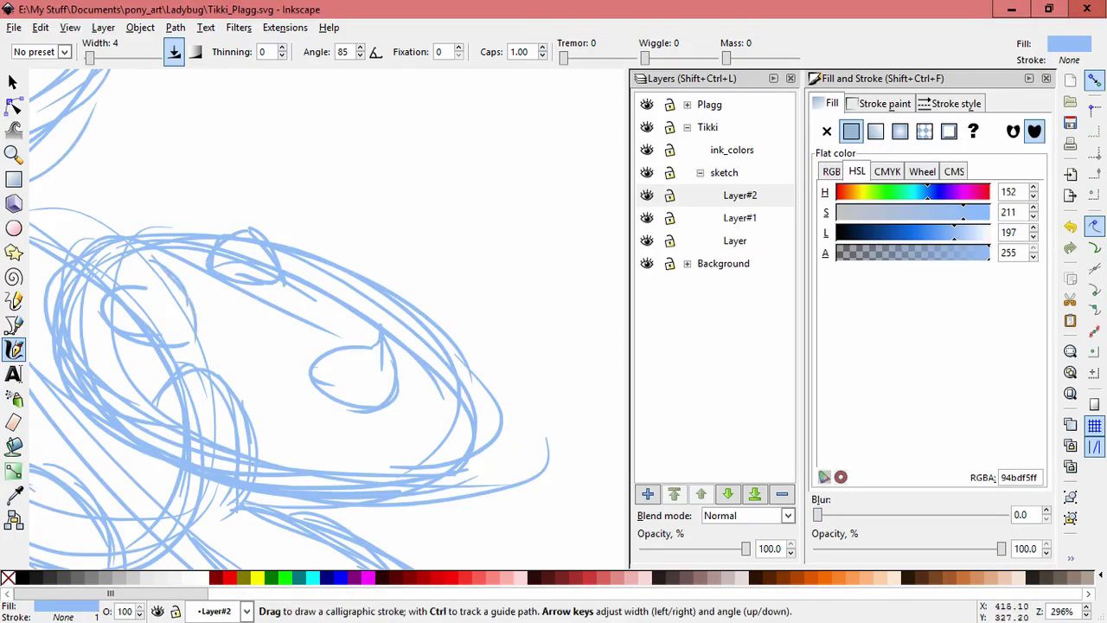
left_click_drag(152, 264, 141, 283)
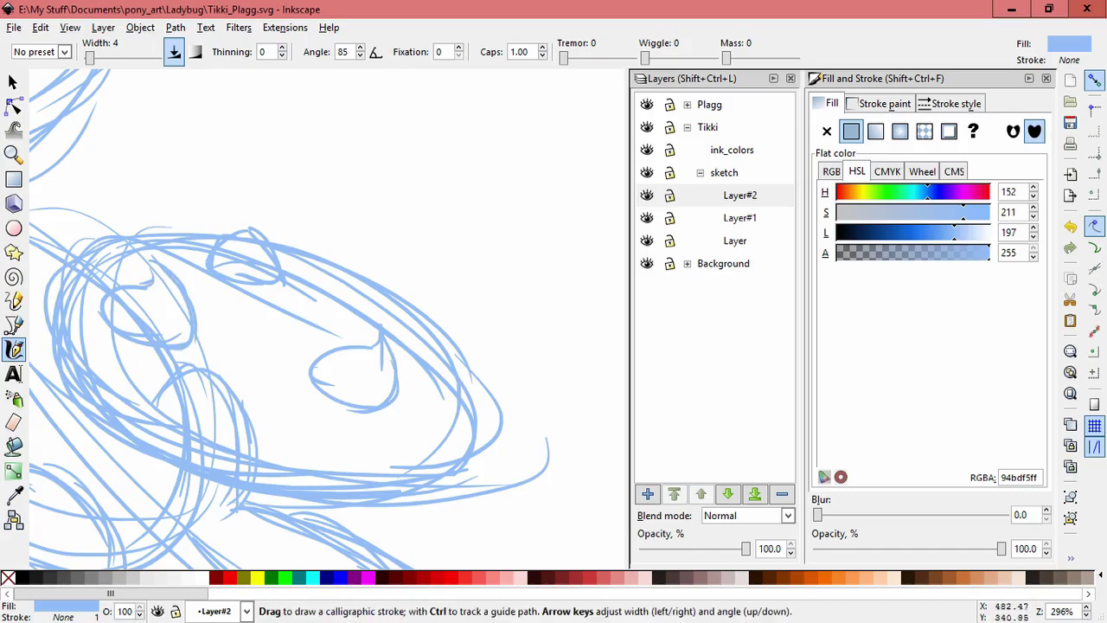
mouse_move(301, 304)
left_mouse_down()
mouse_move(234, 317)
mouse_move(275, 339)
left_mouse_up()
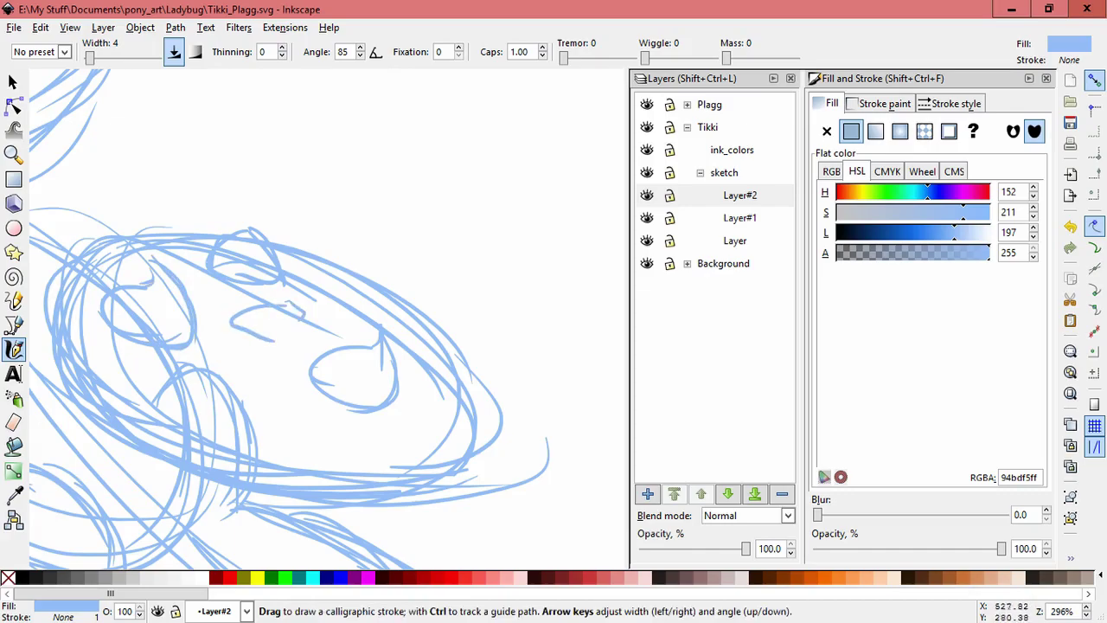
Step: Add spots at the large oval's outer tip and lower body side, and close the small central spot
mouse_move(429, 415)
left_mouse_down()
mouse_move(457, 459)
mouse_move(493, 420)
left_mouse_up()
left_click_drag(230, 399, 261, 460)
left_click_drag(129, 412, 238, 404)
mouse_move(150, 415)
left_mouse_down()
mouse_move(168, 443)
mouse_move(270, 440)
left_mouse_up()
mouse_move(294, 304)
left_mouse_down()
mouse_move(266, 341)
mouse_move(278, 343)
left_mouse_up()
Step: Draw a spot on the large oval's outer upper edge and reinforce the outline of the spot at its top
left_click_drag(379, 292, 409, 337)
left_click_drag(378, 292, 412, 350)
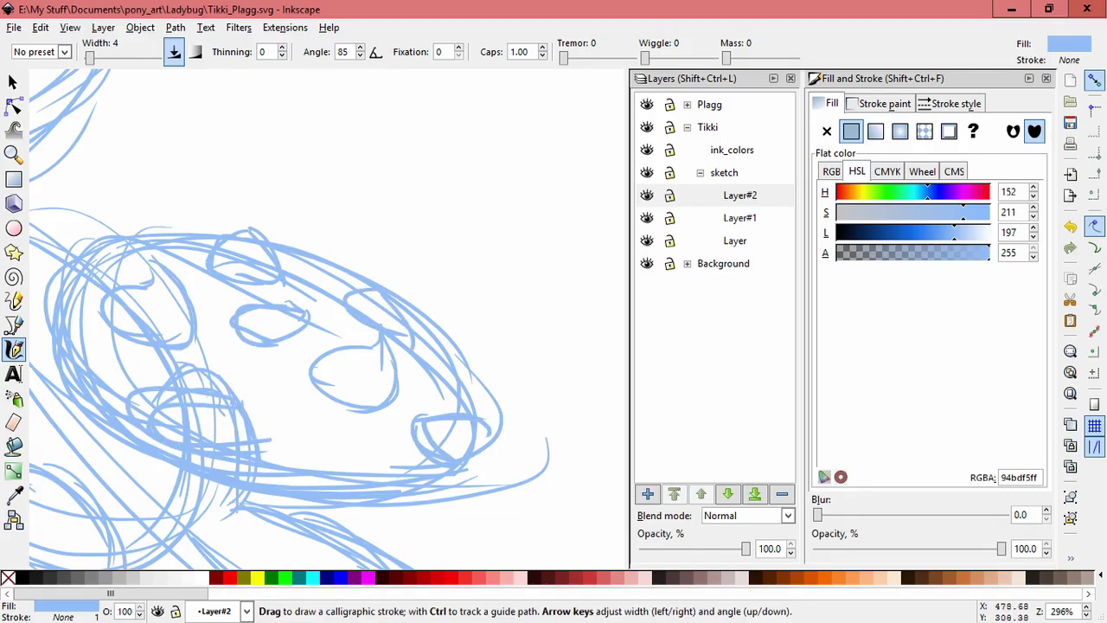
mouse_move(385, 299)
left_mouse_down()
mouse_move(412, 295)
mouse_move(398, 336)
left_mouse_up()
mouse_move(201, 241)
left_mouse_down()
mouse_move(199, 253)
mouse_move(258, 281)
left_mouse_up()
left_click_drag(247, 225, 287, 287)
left_click_drag(364, 444, 318, 452)
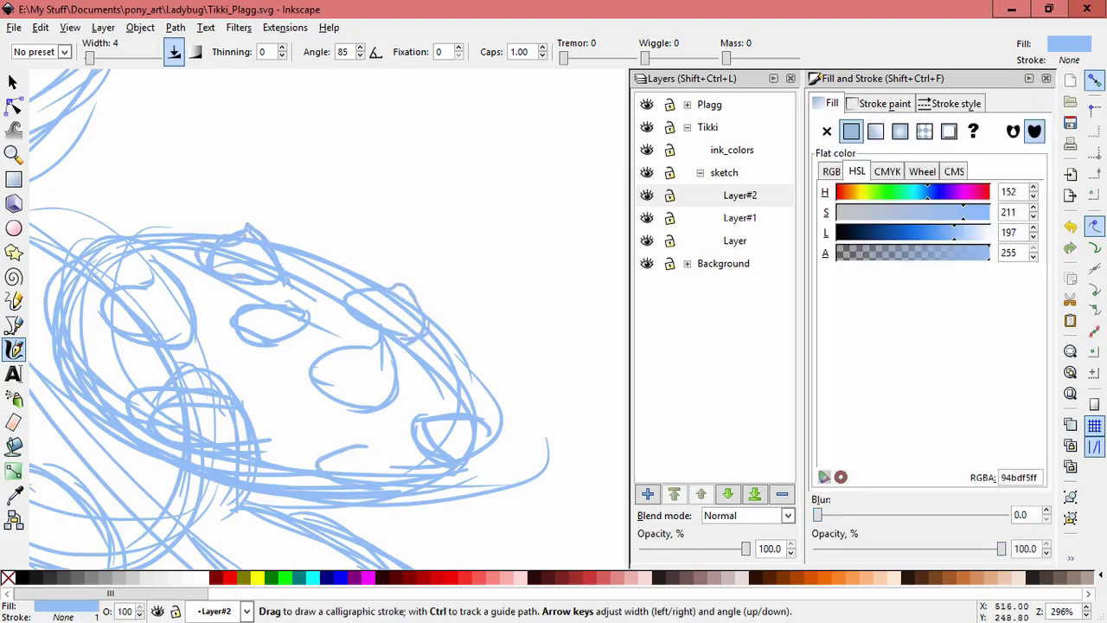
key("ctrl+z")
Step: Lock Layer#1 and Layer, and delete the spot at the large oval's outer tip
scroll(479, 389, "down", 2)
left_click_drag(479, 389, 466, 357)
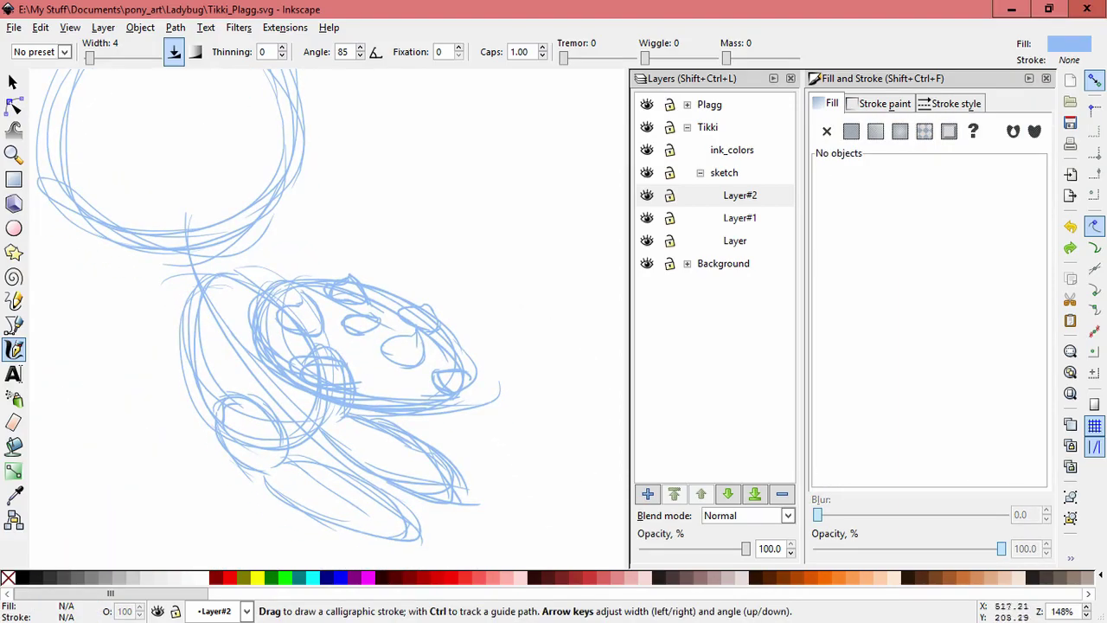
left_click(13, 82)
mouse_move(431, 356)
left_mouse_down()
mouse_move(515, 442)
mouse_move(425, 357)
left_mouse_up()
left_click(669, 218)
left_click(669, 241)
left_click(516, 418)
key("Delete")
Step: Move the big spot in the middle of the large oval slightly down towards the outer tip
left_click_drag(377, 322, 439, 392)
left_click_drag(403, 350, 419, 367)
left_click(499, 347)
Step: Group the strokes of the spot on the large oval's outer upper edge and adjust the group slightly
left_click_drag(476, 344, 387, 288)
key("ctrl+g")
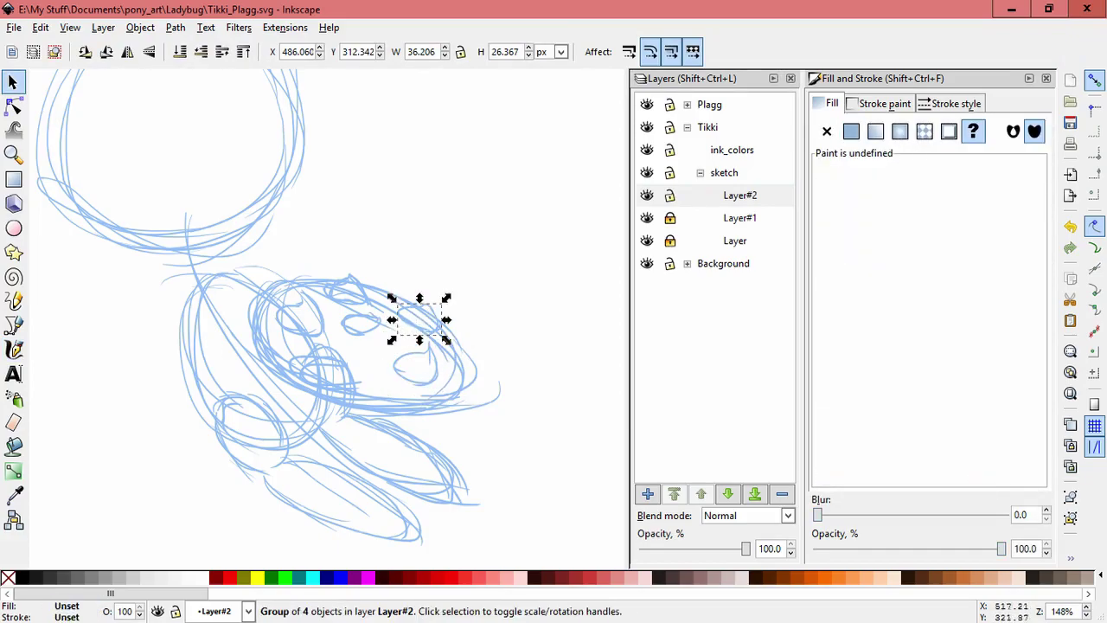
left_click_drag(447, 320, 447, 325)
left_click(506, 341)
Step: Replace the spot at the large oval's lower body side with a newly drawn rounded one
mouse_move(383, 403)
left_mouse_down()
mouse_move(278, 350)
mouse_move(270, 326)
left_mouse_up()
key("Delete")
key("Delete")
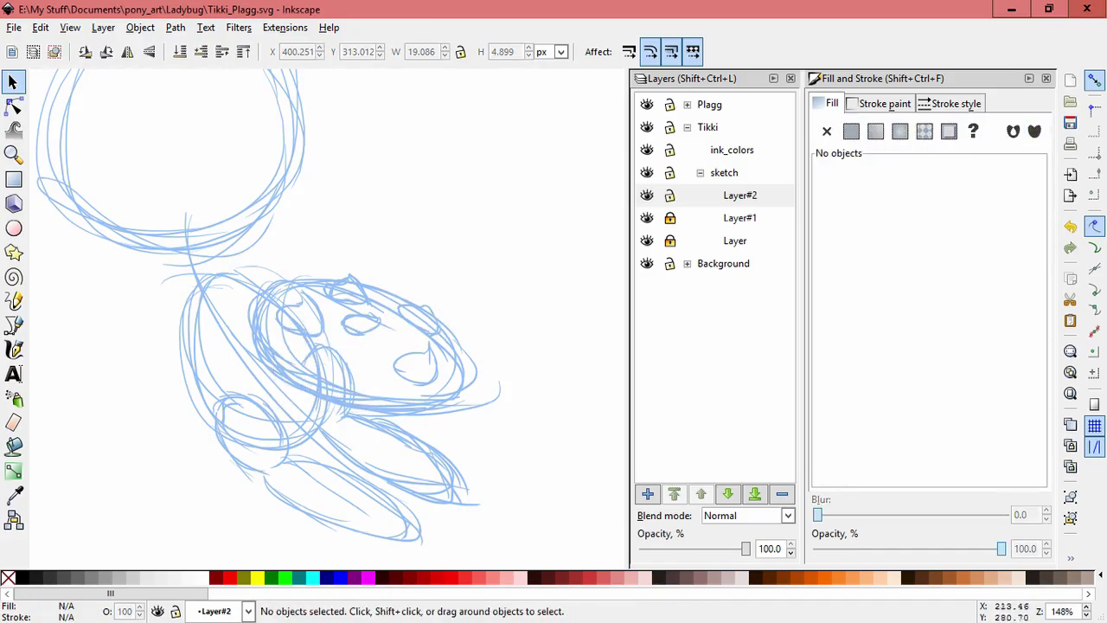
left_click(14, 349)
mouse_move(322, 355)
left_mouse_down()
mouse_move(370, 374)
mouse_move(327, 354)
mouse_move(326, 374)
left_mouse_up()
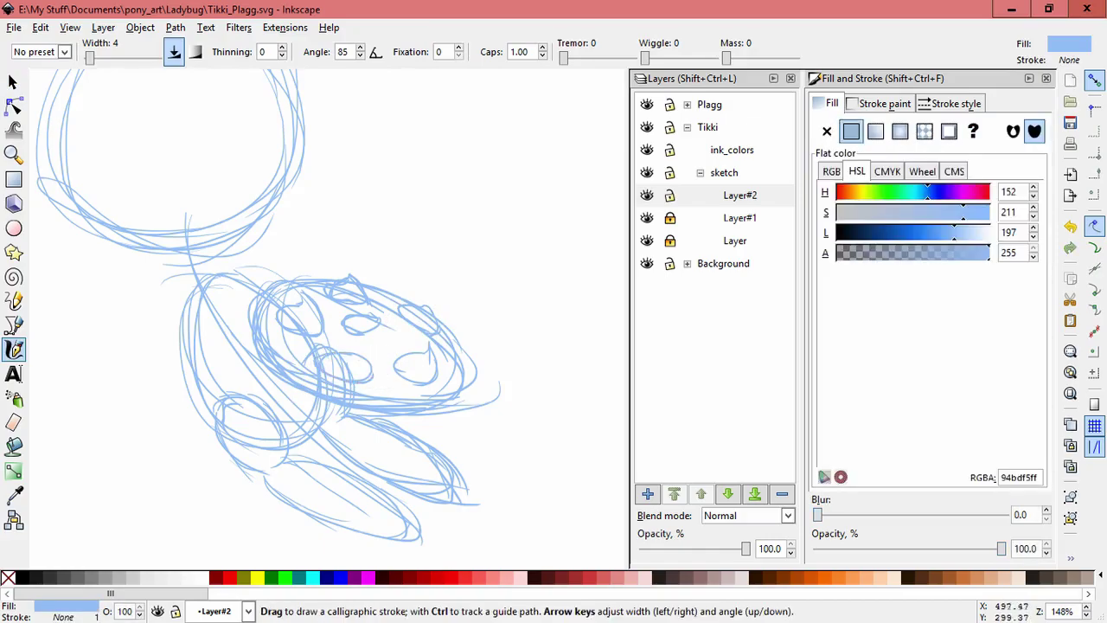
Step: Add a new sketch layer and draw a slender arm from the shoulder across the upper body
key("ctrl+shift+n")
key("Return")
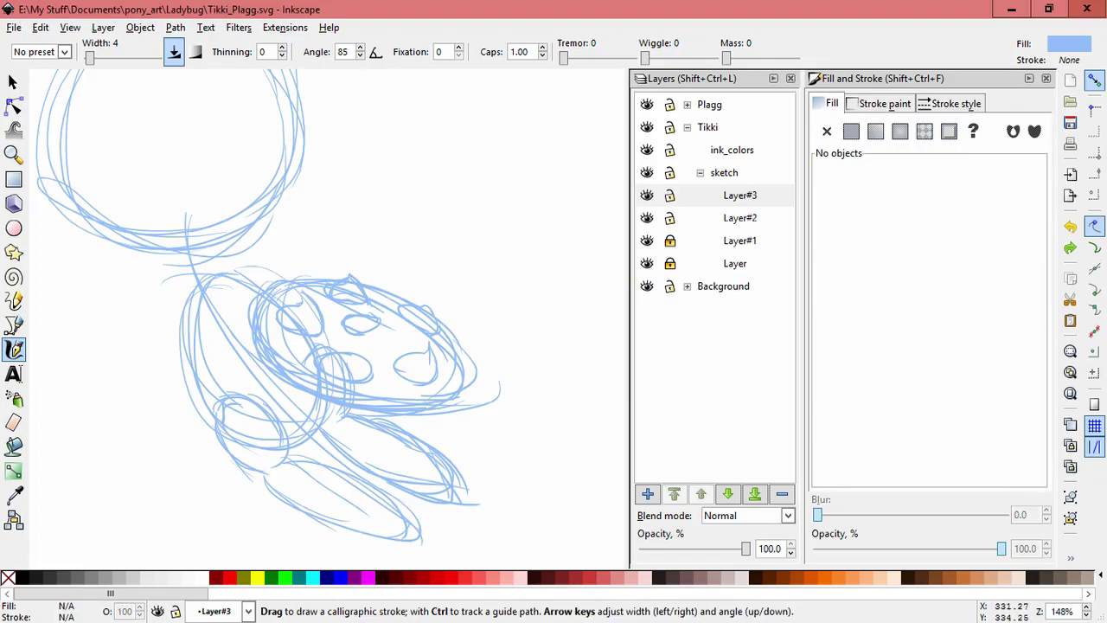
left_click_drag(194, 331, 291, 365)
left_click_drag(203, 296, 302, 364)
left_click_drag(221, 318, 301, 355)
left_click_drag(186, 302, 230, 355)
left_click_drag(217, 313, 270, 336)
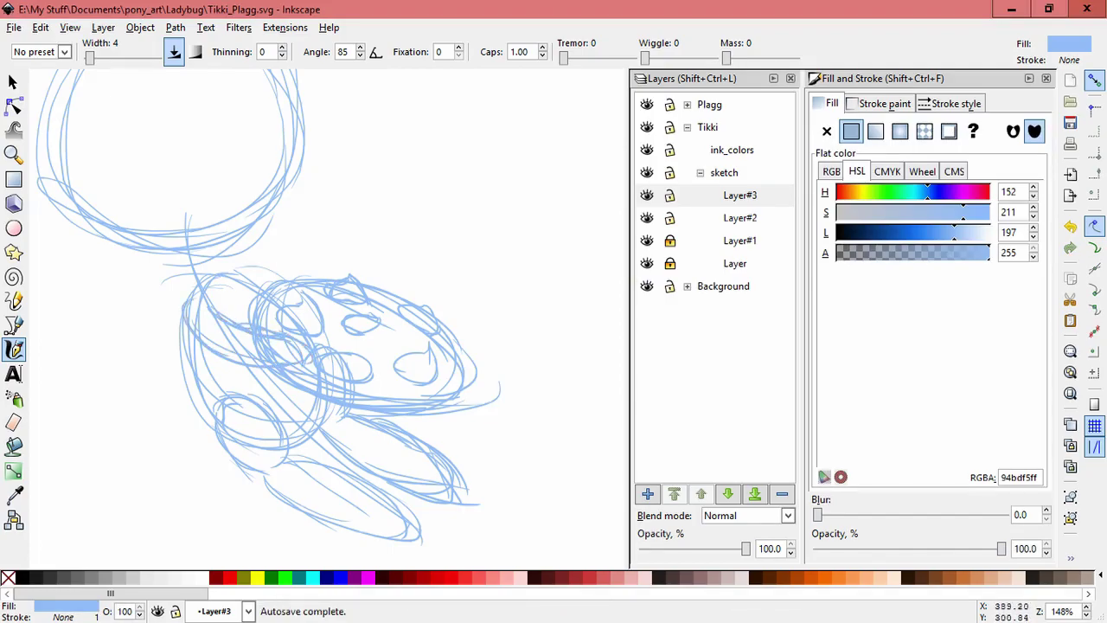
mouse_move(235, 273)
left_mouse_down()
mouse_move(283, 279)
mouse_move(285, 290)
left_mouse_up()
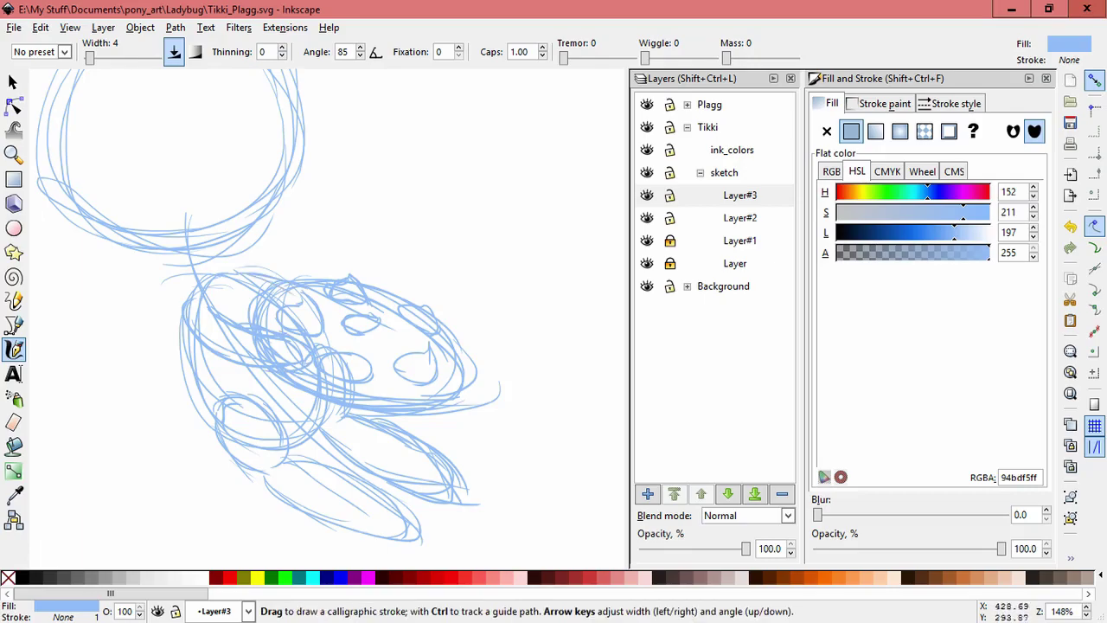
Step: Add a new sketch layer and draw the upper curved, pointed shapes fanning outward from the near hip
key("ctrl+shift+n")
key("Return")
left_click_drag(346, 389, 430, 306)
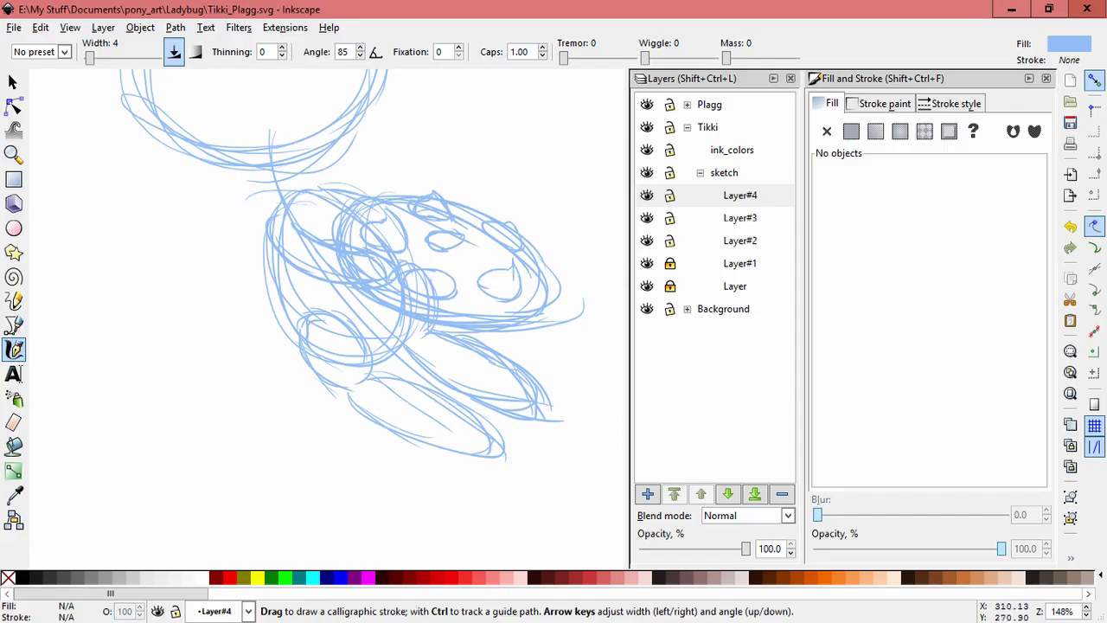
mouse_move(276, 303)
left_mouse_down()
mouse_move(242, 303)
mouse_move(201, 340)
mouse_move(281, 353)
mouse_move(201, 350)
left_mouse_up()
left_click_drag(290, 333, 191, 352)
mouse_move(247, 306)
left_mouse_down()
mouse_move(214, 320)
mouse_move(191, 363)
left_mouse_up()
left_click_drag(310, 324, 240, 377)
left_click_drag(273, 339, 227, 404)
left_click_drag(261, 351, 233, 425)
left_click_drag(243, 371, 238, 421)
Step: Complete the fan at the near hip with downward-curving pointed shapes and reinforce its outlines
mouse_move(247, 426)
left_mouse_down()
mouse_move(281, 376)
mouse_move(308, 364)
left_mouse_up()
mouse_move(247, 412)
left_mouse_down()
mouse_move(332, 353)
mouse_move(330, 341)
left_mouse_up()
mouse_move(260, 349)
left_mouse_down()
mouse_move(289, 335)
mouse_move(345, 352)
left_mouse_up()
mouse_move(277, 332)
left_mouse_down()
mouse_move(300, 326)
mouse_move(345, 350)
mouse_move(292, 384)
left_mouse_up()
left_click_drag(330, 338, 284, 428)
left_click_drag(294, 374, 311, 460)
mouse_move(341, 357)
left_mouse_down()
mouse_move(334, 456)
mouse_move(322, 472)
mouse_move(343, 474)
mouse_move(325, 463)
left_mouse_up()
left_click_drag(275, 393, 298, 449)
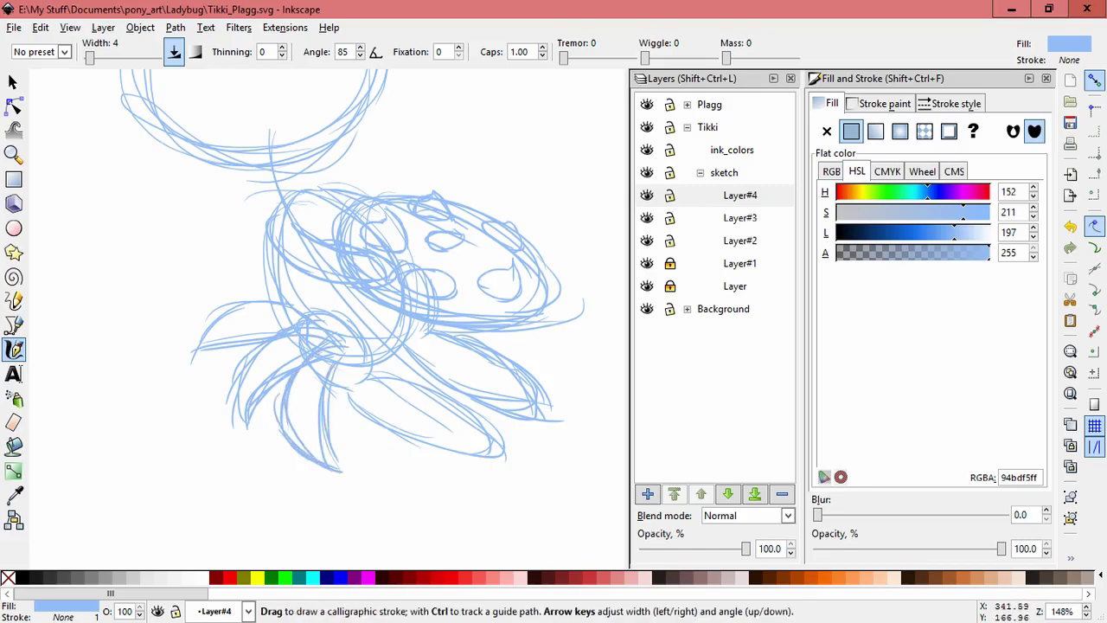
mouse_move(332, 335)
left_mouse_down()
mouse_move(244, 354)
mouse_move(267, 432)
left_mouse_up()
mouse_move(314, 318)
left_mouse_down()
mouse_move(272, 301)
mouse_move(165, 297)
left_mouse_up()
key("space")
left_click_drag(444, 208, 419, 225)
scroll(593, 252, "down", 2)
left_click_drag(568, 222, 489, 279)
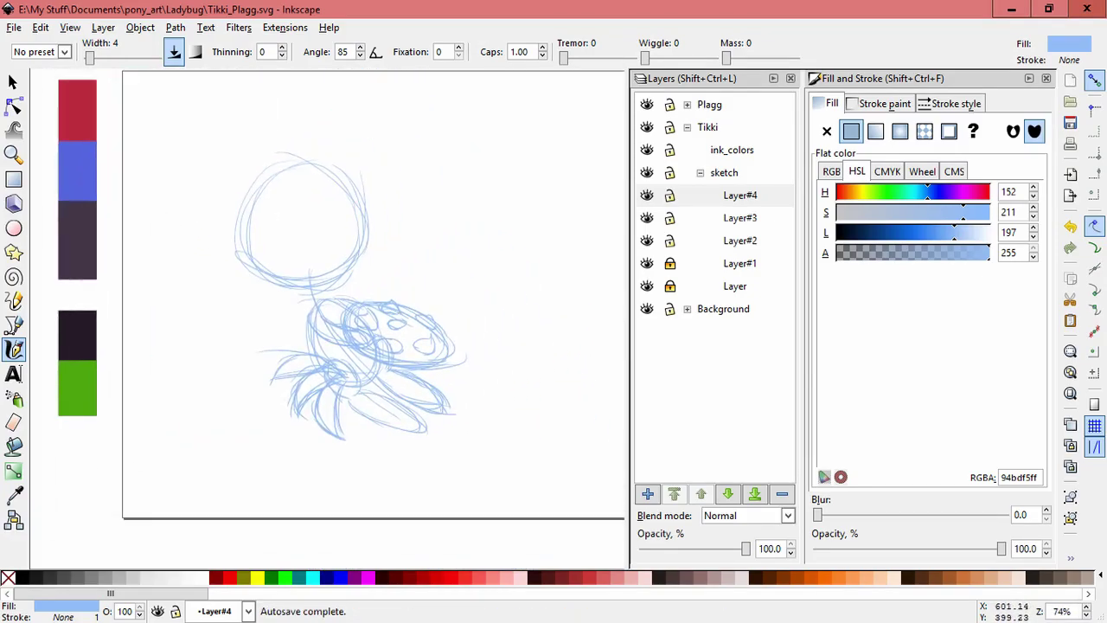
key("space")
left_click_drag(466, 250, 493, 269)
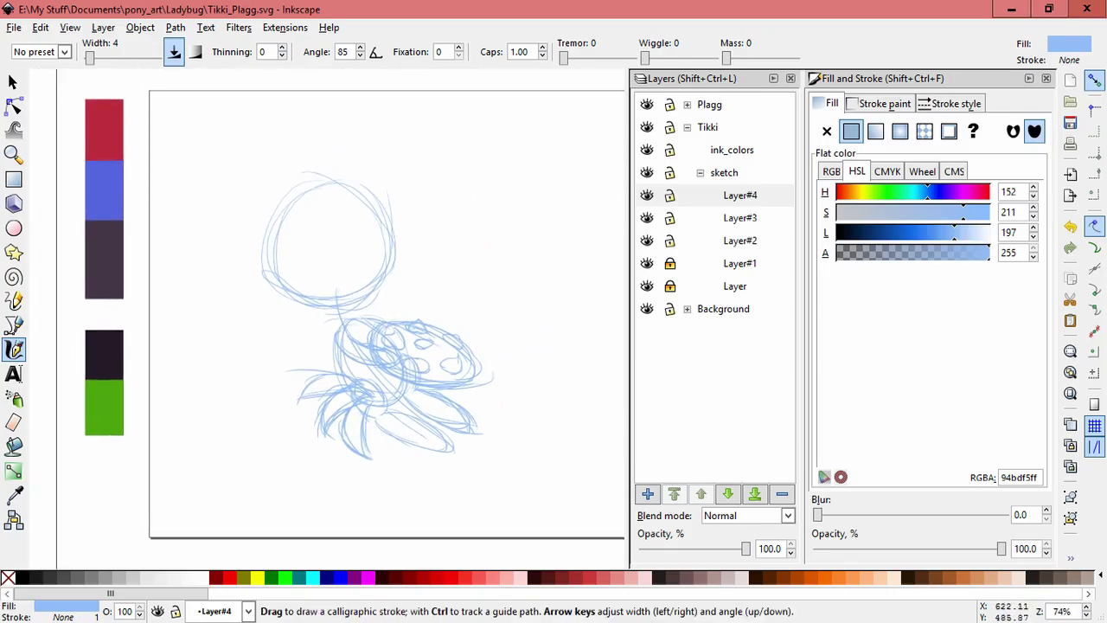
mouse_move(243, 213)
left_mouse_down()
mouse_move(299, 307)
mouse_move(349, 310)
mouse_move(400, 254)
left_mouse_up()
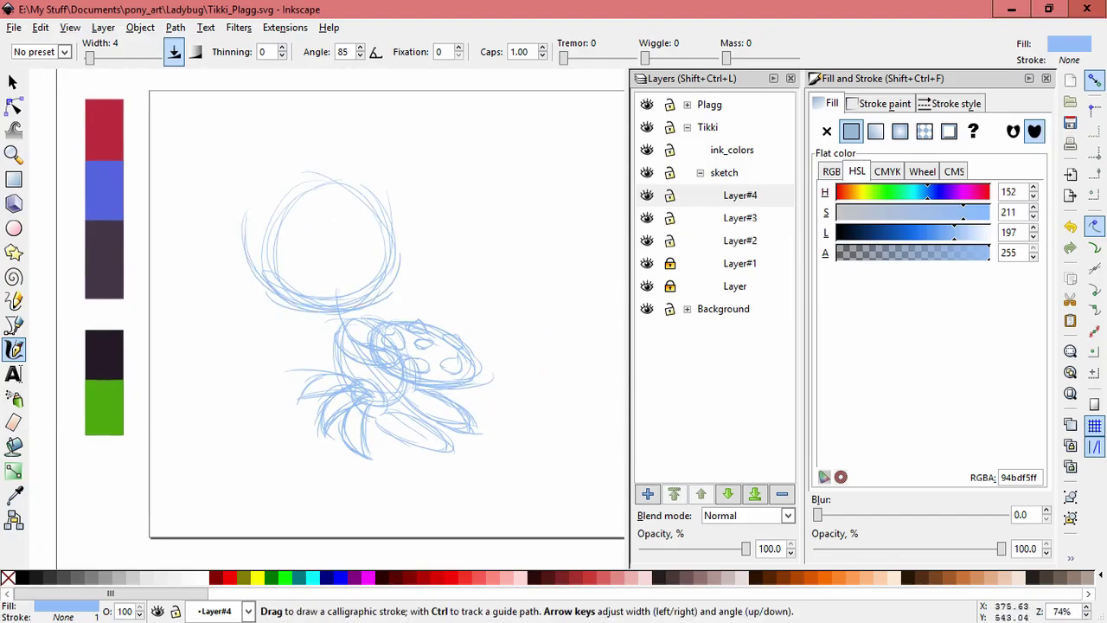
mouse_move(246, 227)
left_mouse_down()
mouse_move(259, 175)
mouse_move(322, 147)
mouse_move(371, 153)
left_mouse_up()
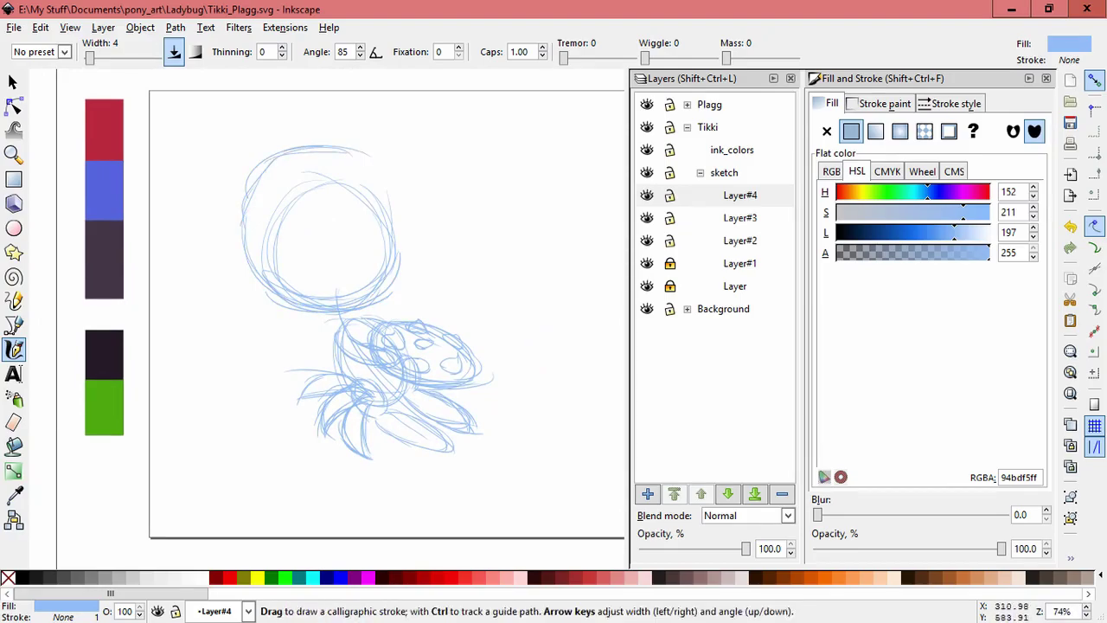
mouse_move(259, 173)
left_mouse_down()
mouse_move(372, 149)
mouse_move(412, 234)
mouse_move(376, 304)
left_mouse_up()
key("ctrl+z")
key("ctrl+z")
key("ctrl+z")
key("ctrl+z")
key("ctrl+z")
key("ctrl+z")
key("ctrl+z")
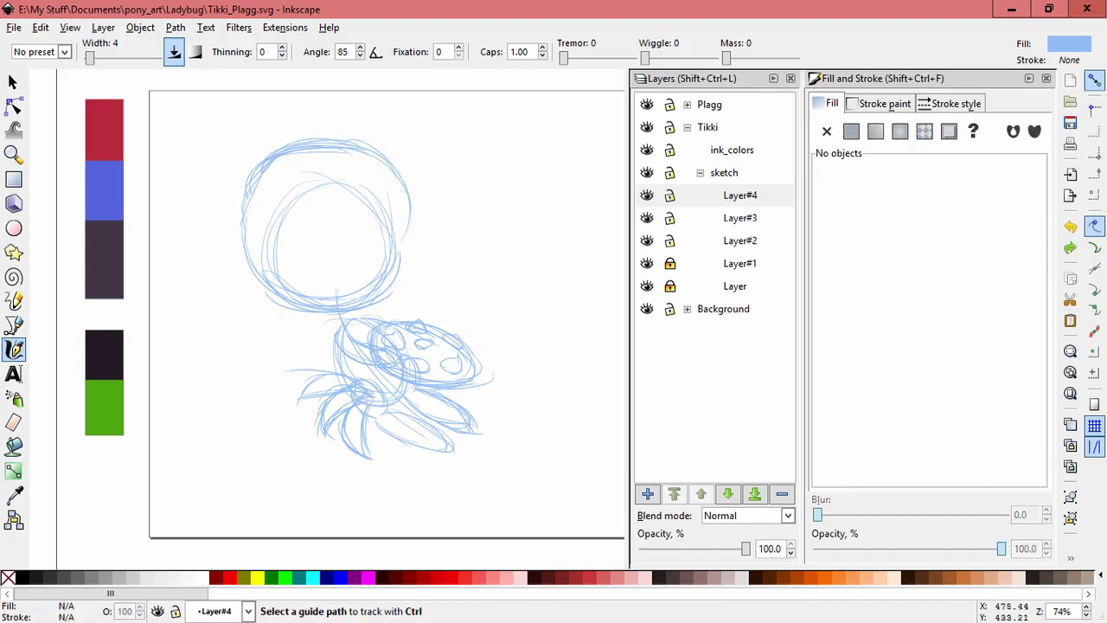
key("ctrl+z")
key("ctrl+z")
key("ctrl+z")
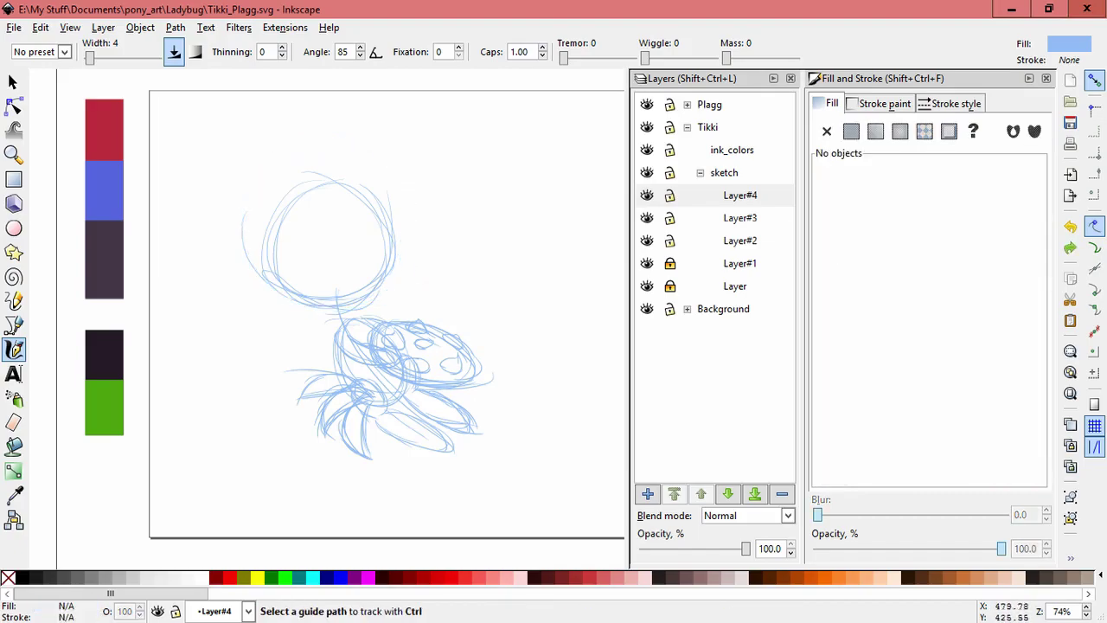
Step: Unlock the head's layer, lock Layer#2, Layer#3 and Layer#4, and group all strokes of the head circle
left_click(670, 287)
left_click(670, 240)
left_click(670, 218)
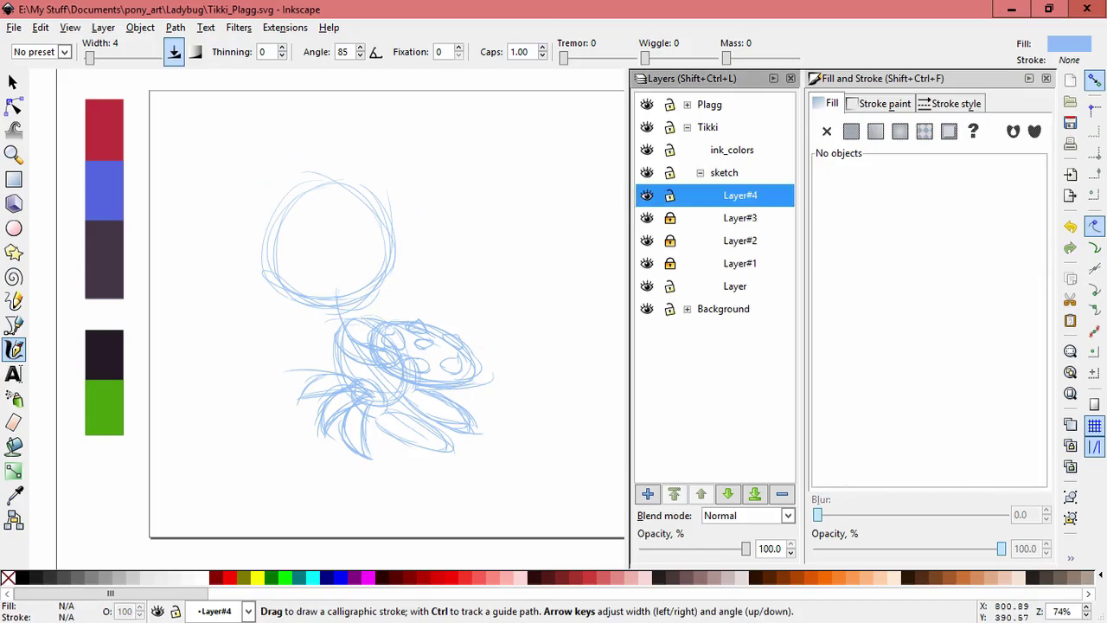
left_click(671, 195)
left_click_drag(412, 293, 412, 293)
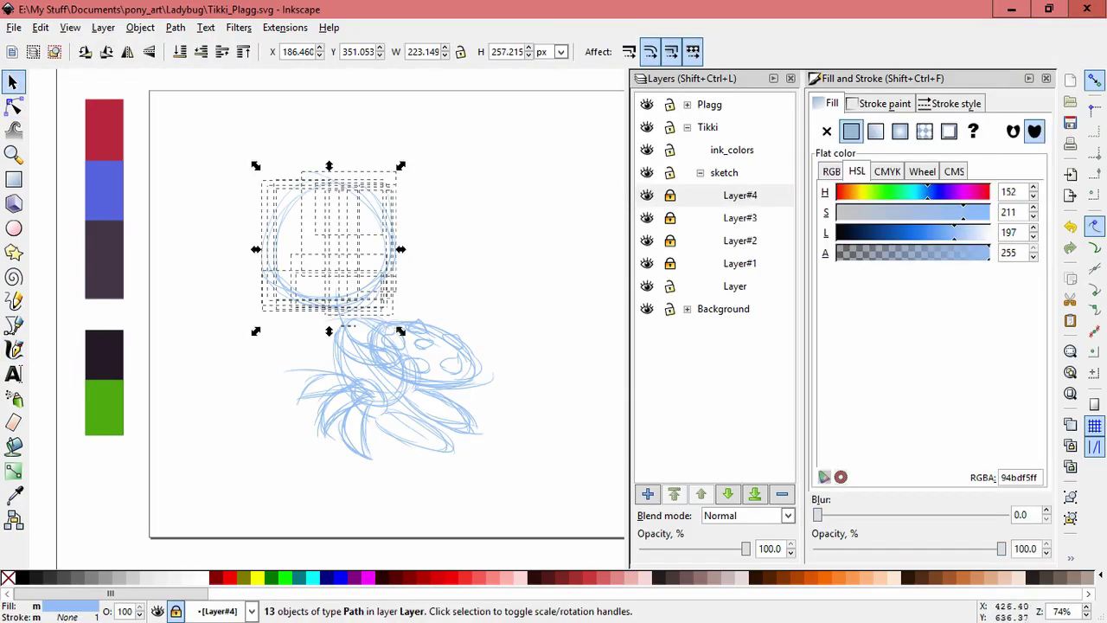
key("ctrl+g")
Step: Enlarge the head circle group to about 244 by 283 px and move it to about X 177, Y 347 px
left_click_drag(397, 164, 412, 151)
left_click_drag(403, 187, 391, 189)
key("Escape")
left_click(393, 184)
left_click_drag(404, 150, 401, 155)
left_click(506, 206)
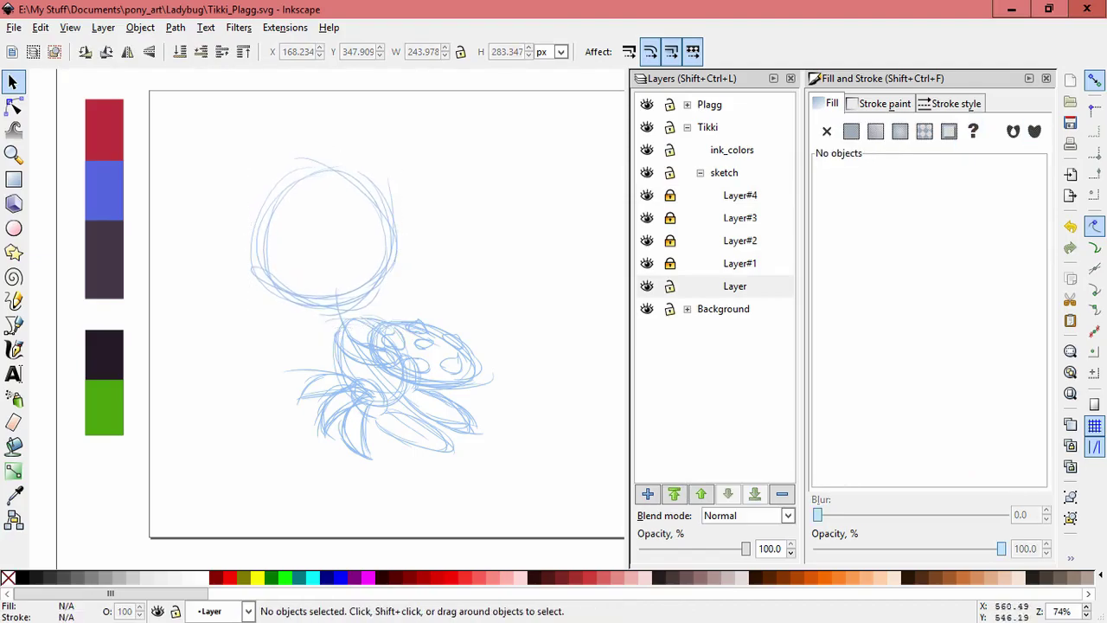
left_click_drag(394, 256, 399, 258)
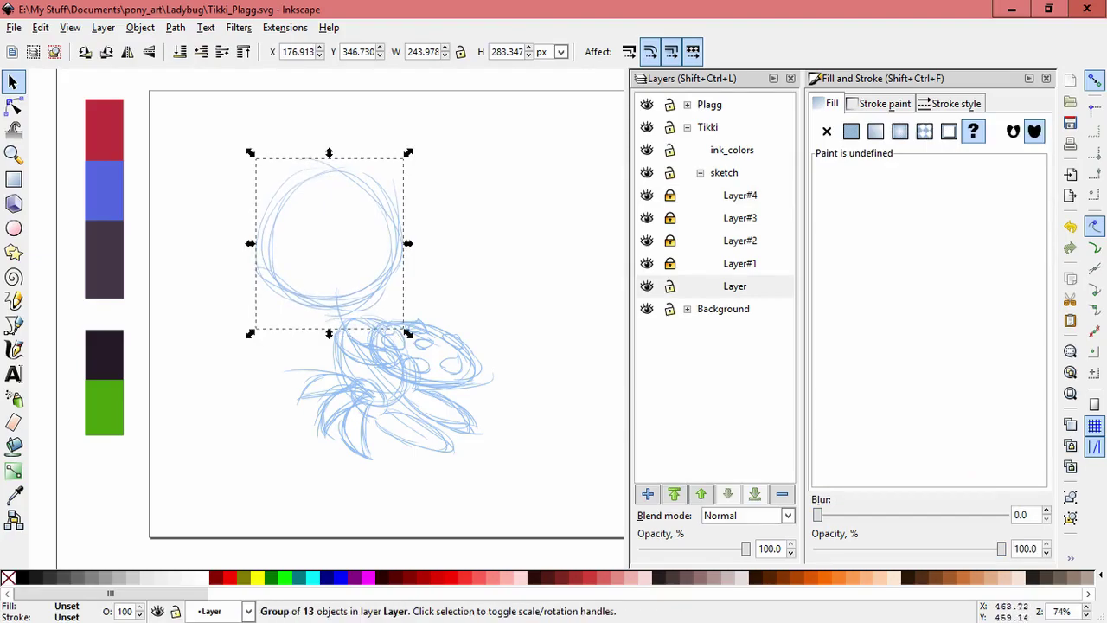
mouse_move(279, 306)
left_mouse_down()
mouse_move(523, 510)
mouse_move(298, 275)
left_mouse_up()
Step: Deselect the head circle group and unlock Layer#1
left_click(547, 450)
left_click(669, 263)
mouse_move(432, 448)
left_mouse_down()
mouse_move(509, 419)
mouse_move(344, 307)
left_mouse_up()
key("ctrl+z")
key("Escape")
left_click_drag(415, 364, 502, 286)
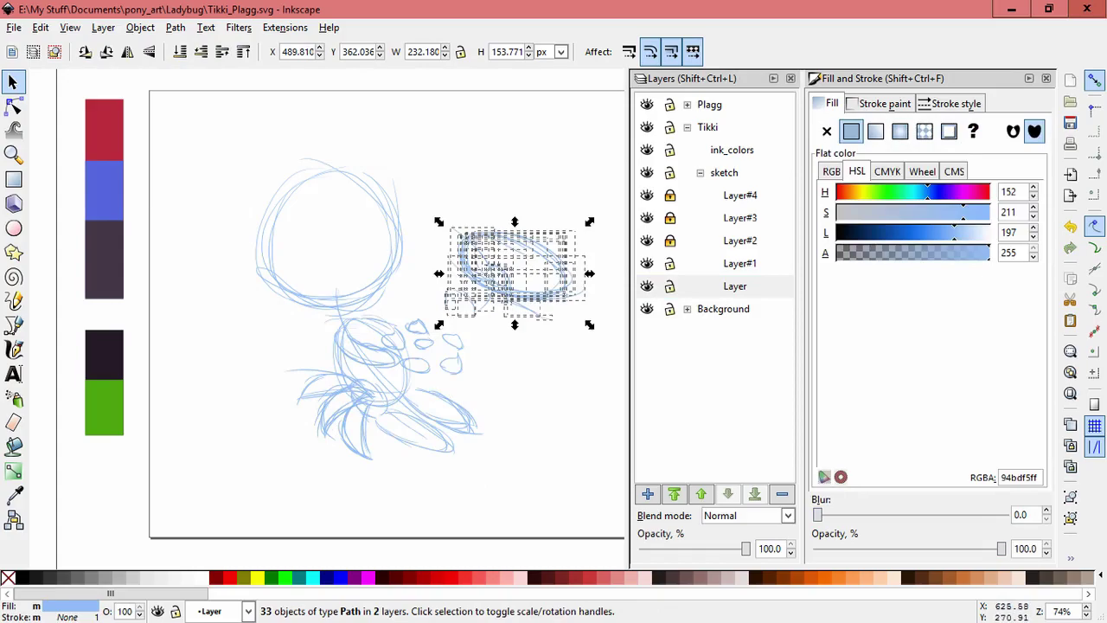
key("Escape")
key("ctrl+z")
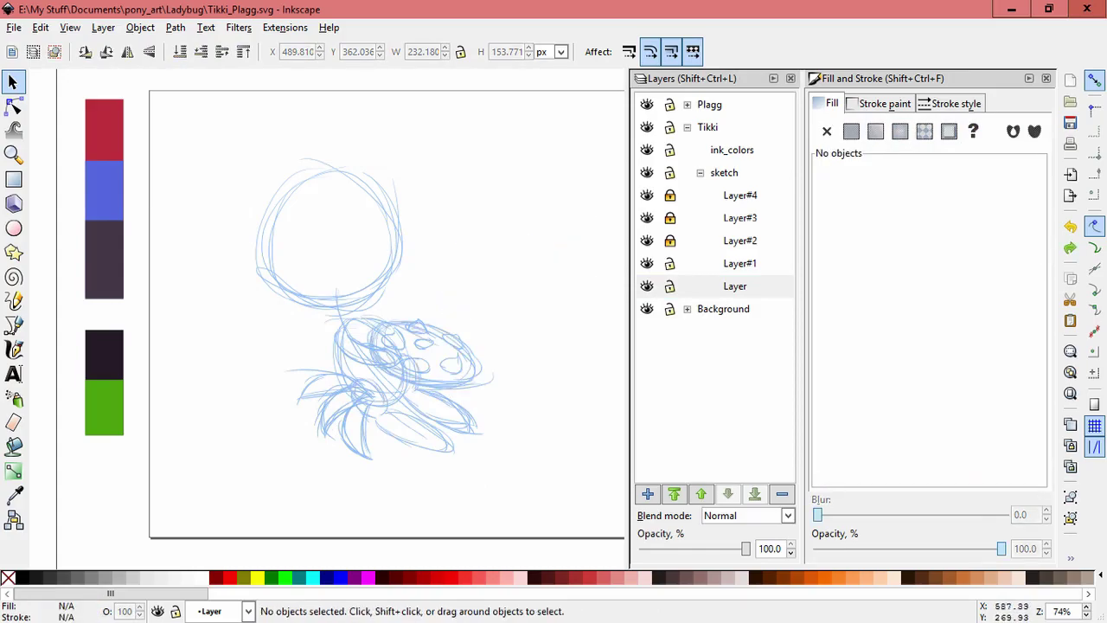
left_click_drag(515, 317, 543, 302)
key("ctrl+z")
left_click(647, 262)
left_click(647, 263)
key("Escape")
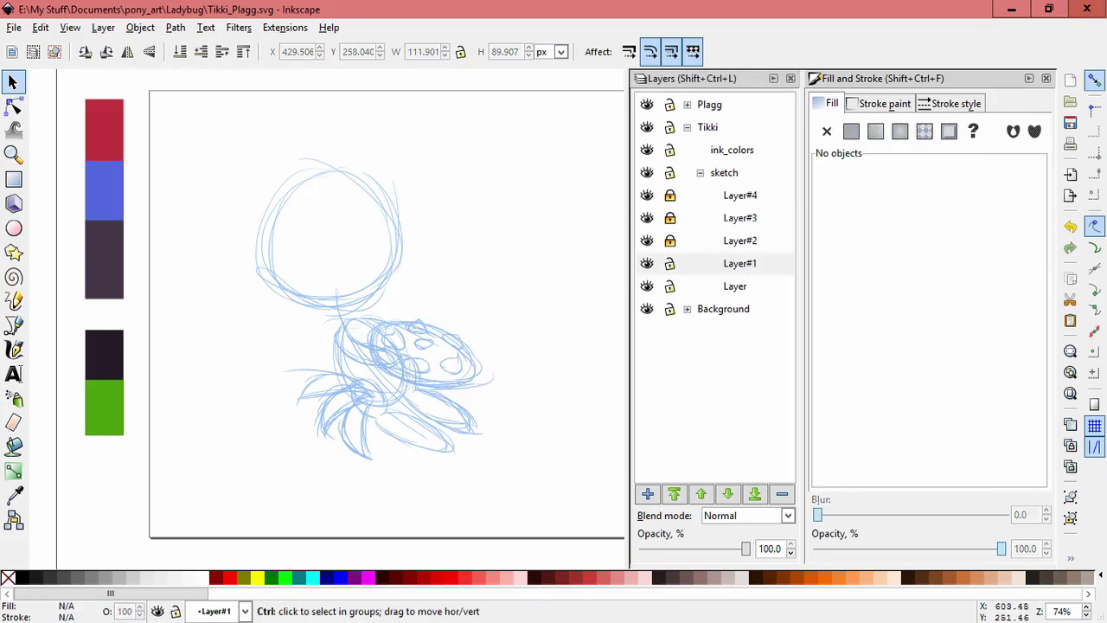
Step: Group the 14 outline strokes of the spotted oval shell on Layer#1
scroll(499, 367, "up", 2)
mouse_move(480, 431)
left_mouse_down("alt")
mouse_move(360, 343)
mouse_move(301, 256)
mouse_move(511, 387)
mouse_move(371, 307)
mouse_move(518, 173)
left_mouse_up("alt")
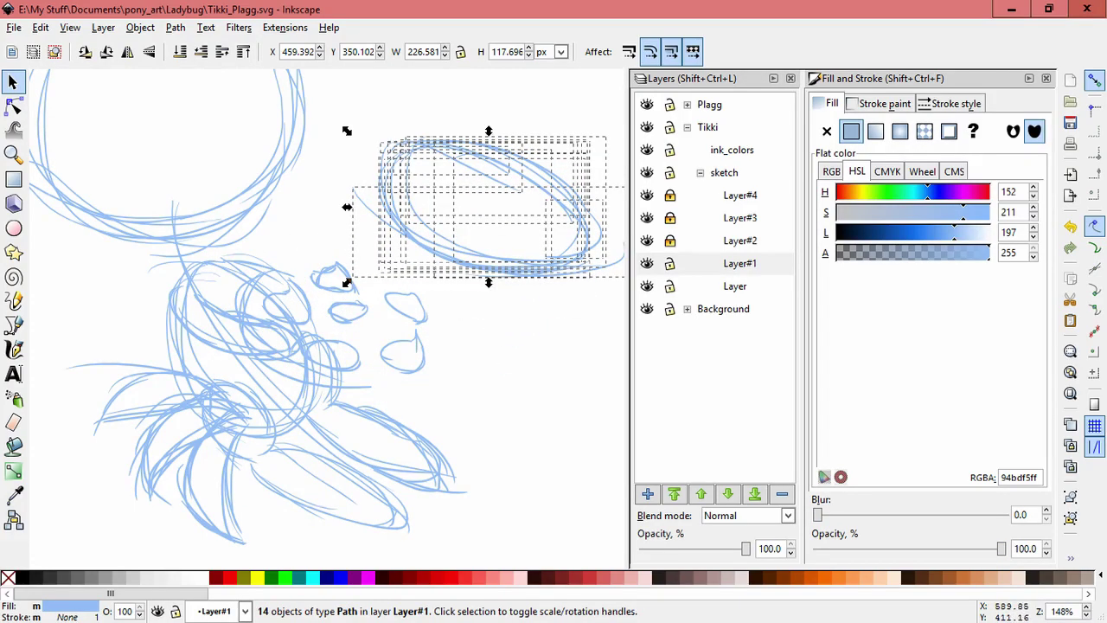
key("ctrl+z")
key("ctrl+g")
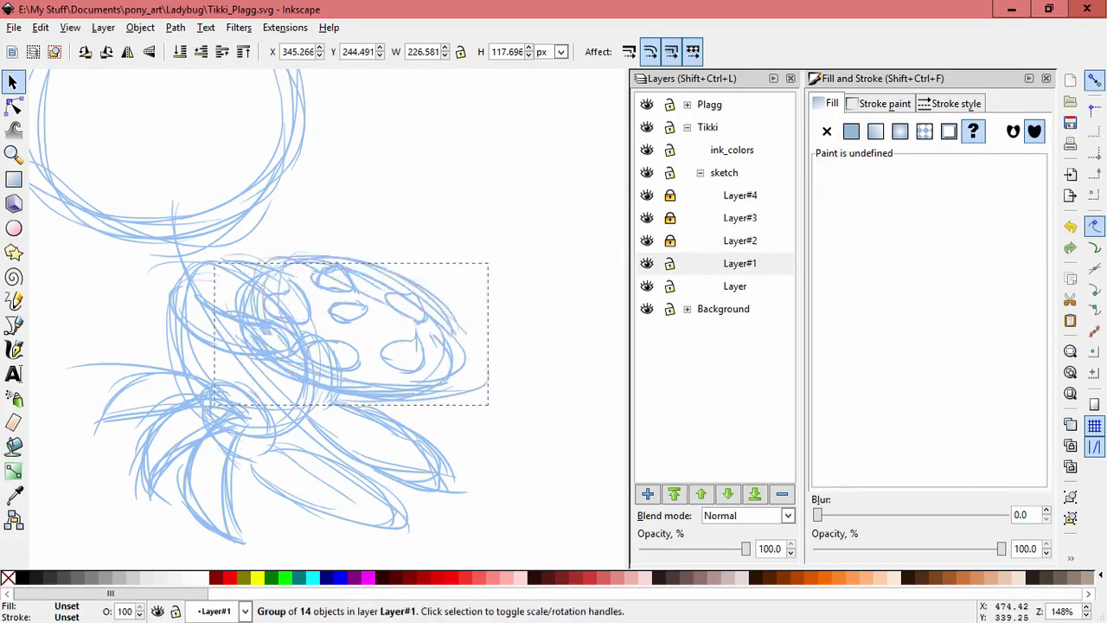
Step: Cut the shell outline group and delete the four leftover outline strokes around the spots
key("ctrl+x")
left_click(363, 386)
key("Delete")
left_click(318, 370)
key("Delete")
left_click(261, 341)
key("Delete")
left_click(241, 313)
key("Delete")
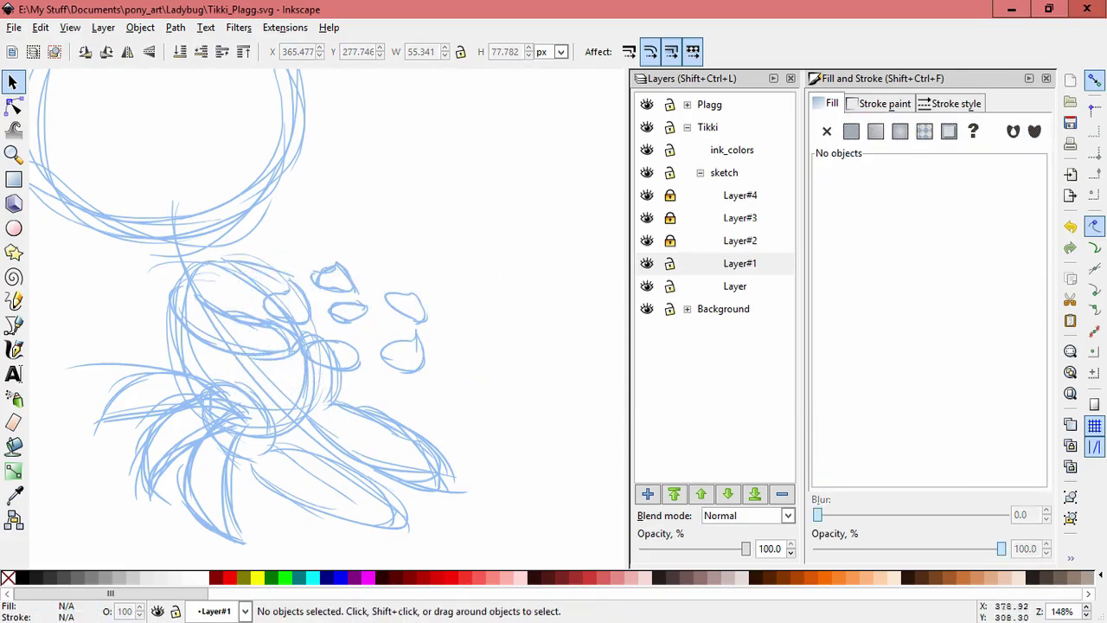
Step: Add a new layer above Layer#1 and paste the shell outline group in place on it
key("ctrl+shift+n")
key("Return")
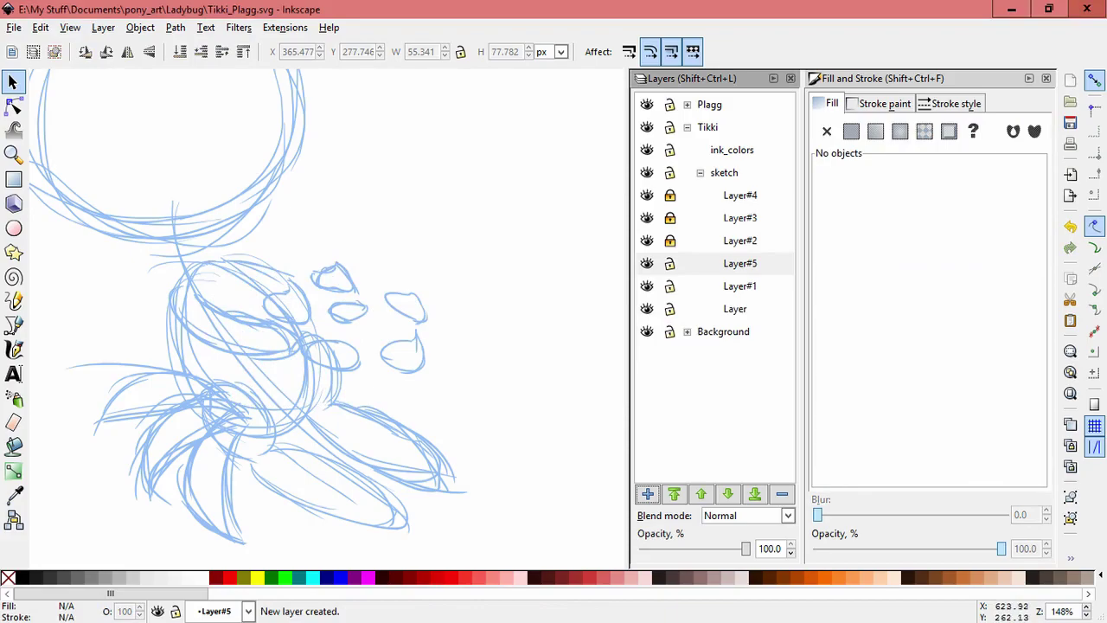
left_click(39, 27)
left_click(87, 171)
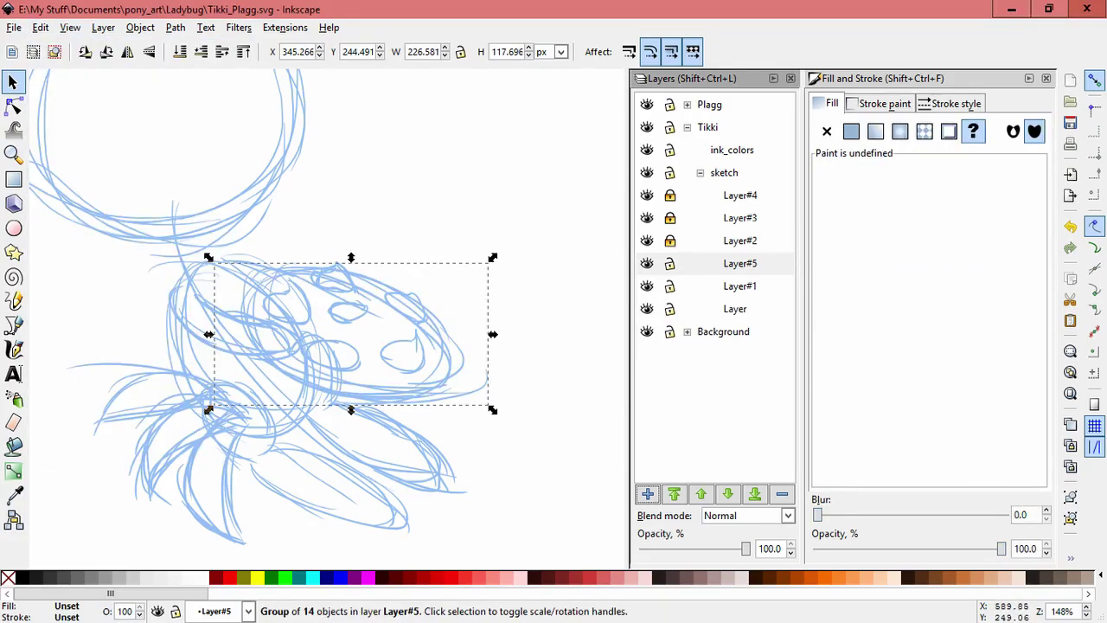
key("Escape")
Step: Lock the new shell layer, unlock Layer#3, and toggle the visibility of Layer and Layer#3 to check their strokes
left_click(670, 263)
left_click(647, 309)
left_click(647, 309)
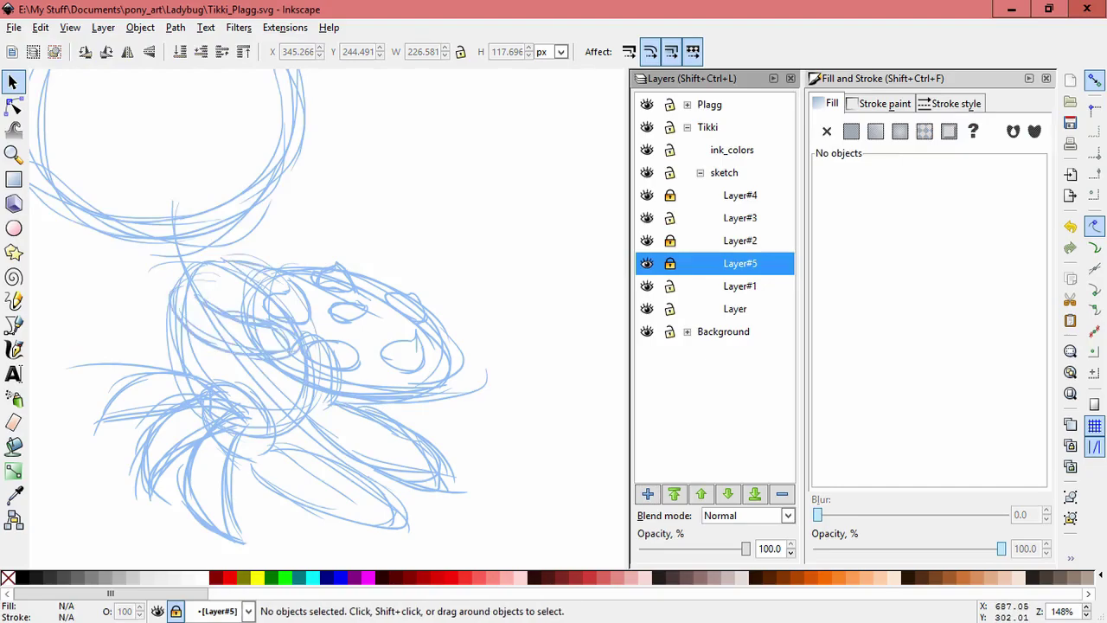
left_click(647, 218)
left_click(647, 218)
Step: Select the body and leg strokes on the unlocked layers and enlarge them to about 292 by 256 px
left_click_drag(520, 555, 111, 245)
scroll(536, 336, "up", 2)
scroll(524, 377, "down", 4)
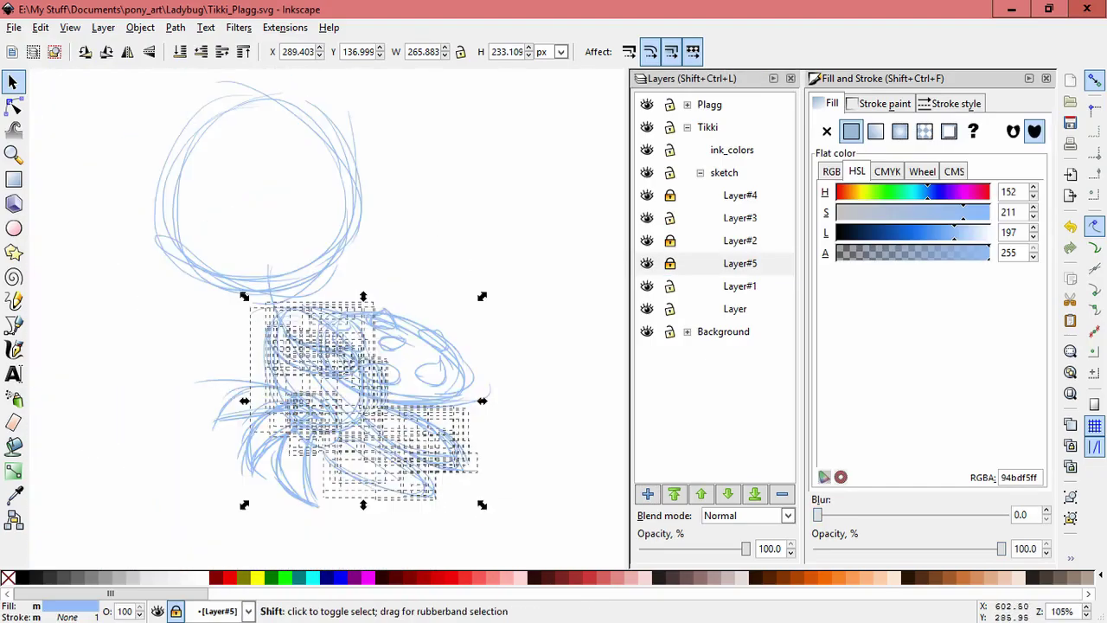
left_click_drag(532, 395, 492, 341)
left_click_drag(456, 415, 473, 430)
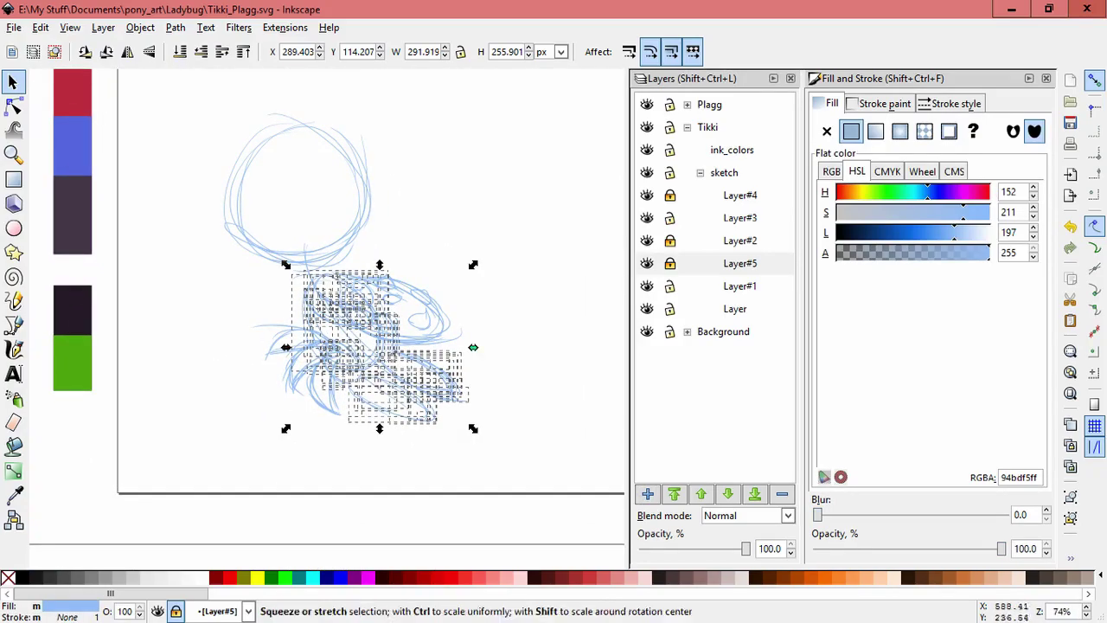
left_click(532, 329)
Step: Skew the body and leg strokes slightly toward the head, making the selection about 312 px wide
left_click_drag(241, 274, 269, 248)
left_click(510, 472)
left_click(335, 363)
left_click_drag(380, 264, 372, 264)
left_click(458, 261)
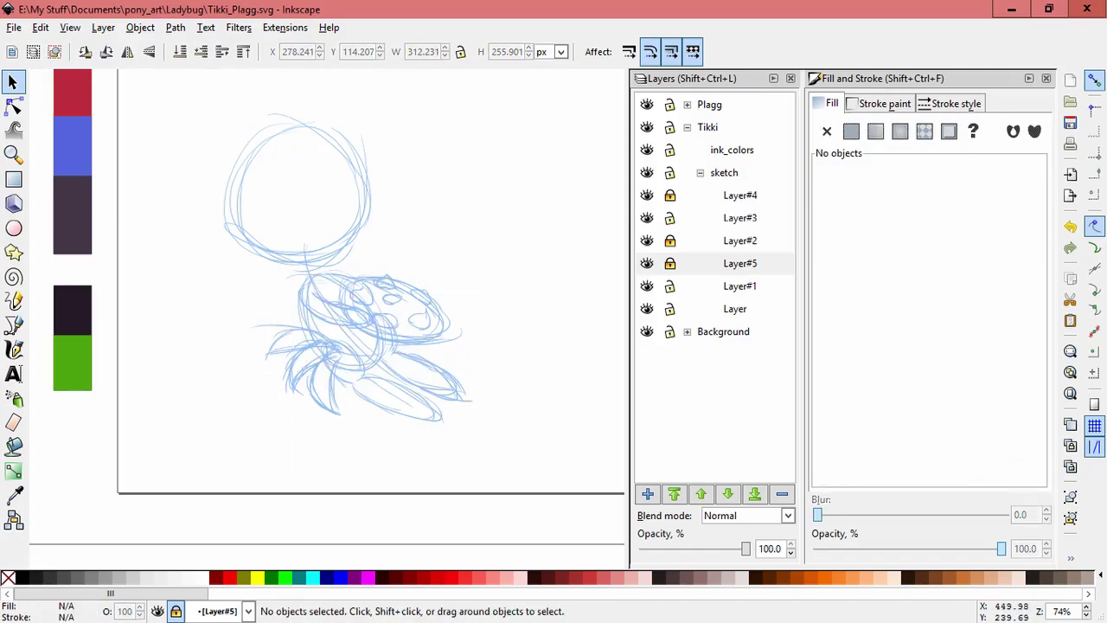
left_click_drag(388, 349, 392, 350)
key("ctrl+z")
left_click(477, 426)
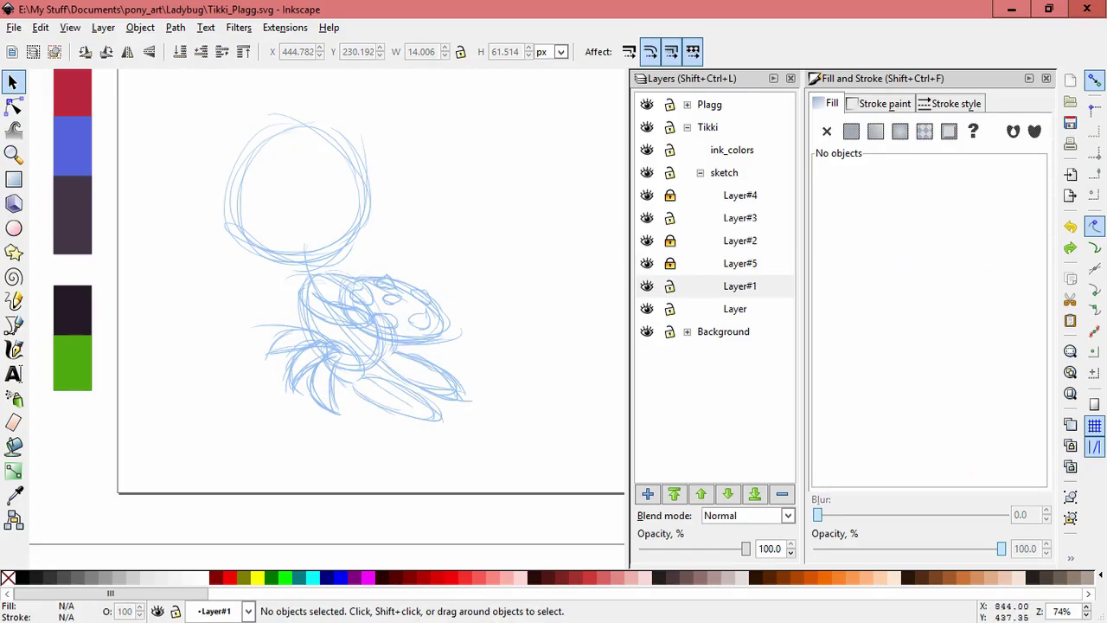
Step: Lock Layer, Layer#1 and Layer#3, and add a new layer above Layer#4
left_click(669, 309)
left_click(669, 286)
left_click(669, 240)
left_click(669, 240)
left_click(670, 218)
left_click(739, 195)
key("ctrl+shift+n")
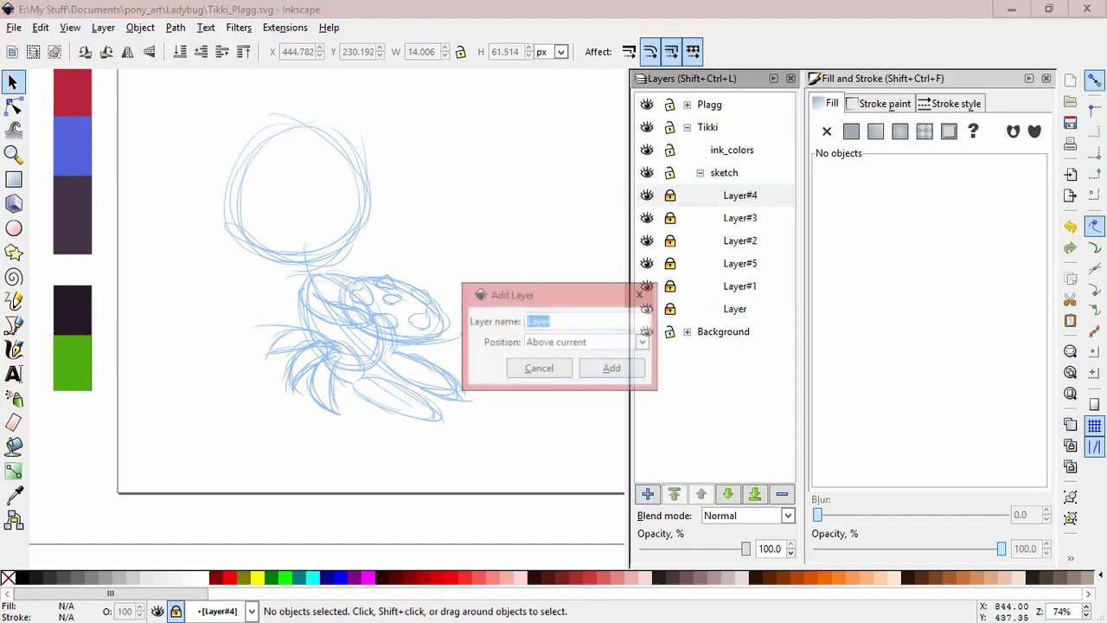
key("Return")
Step: Draw calligraphic strokes for both sides of the neck between the head circle and the body
left_click(14, 348)
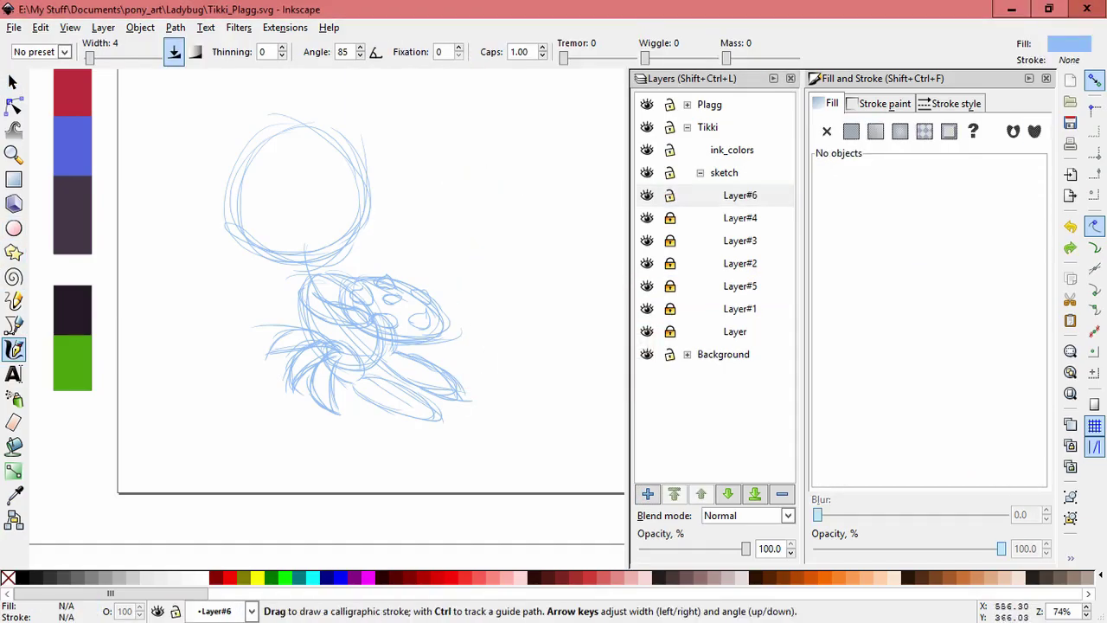
scroll(475, 220, "up", 2)
left_click_drag(475, 220, 519, 212)
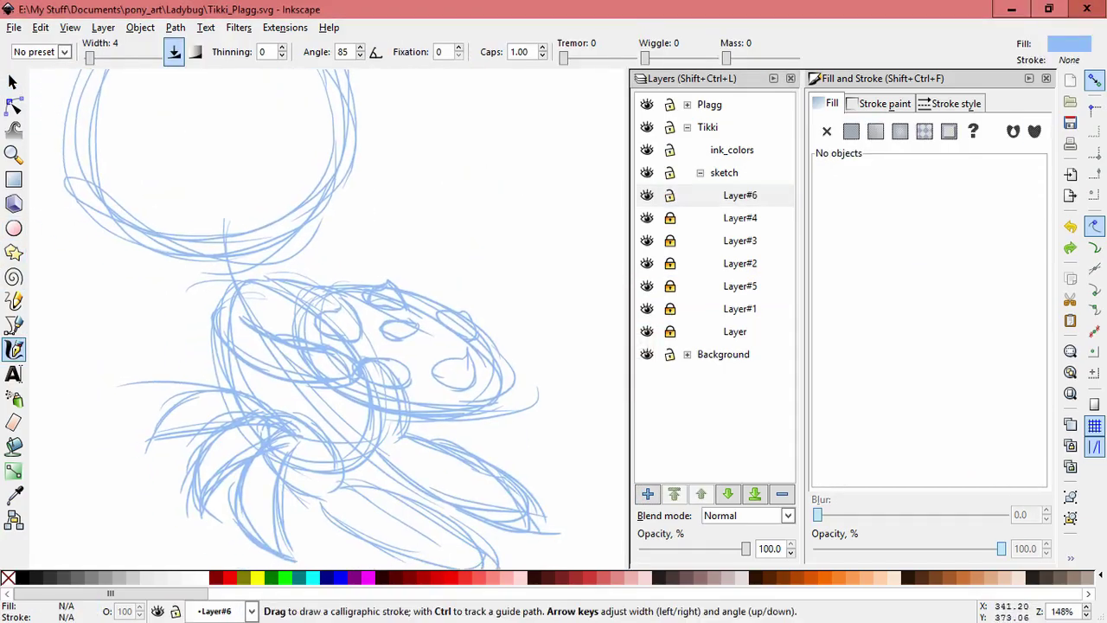
left_click_drag(257, 254, 265, 279)
mouse_move(200, 259)
left_mouse_down()
mouse_move(222, 272)
mouse_move(224, 387)
left_mouse_up()
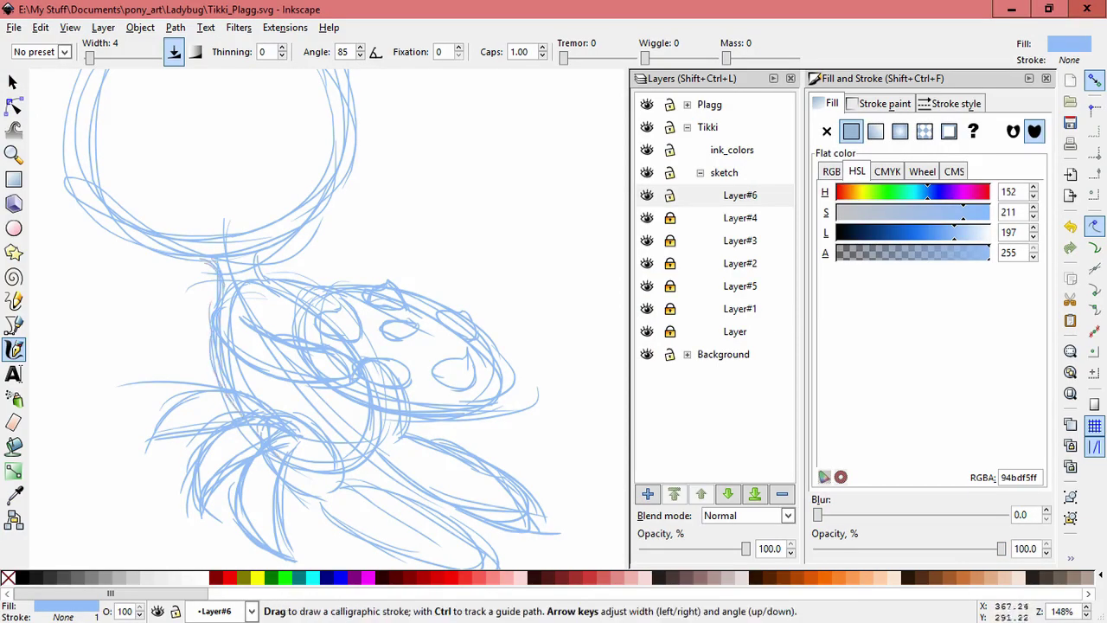
key("space")
mouse_move(260, 247)
left_mouse_down()
mouse_move(285, 308)
mouse_move(309, 316)
left_mouse_up()
key("space")
left_click_drag(455, 290, 494, 354)
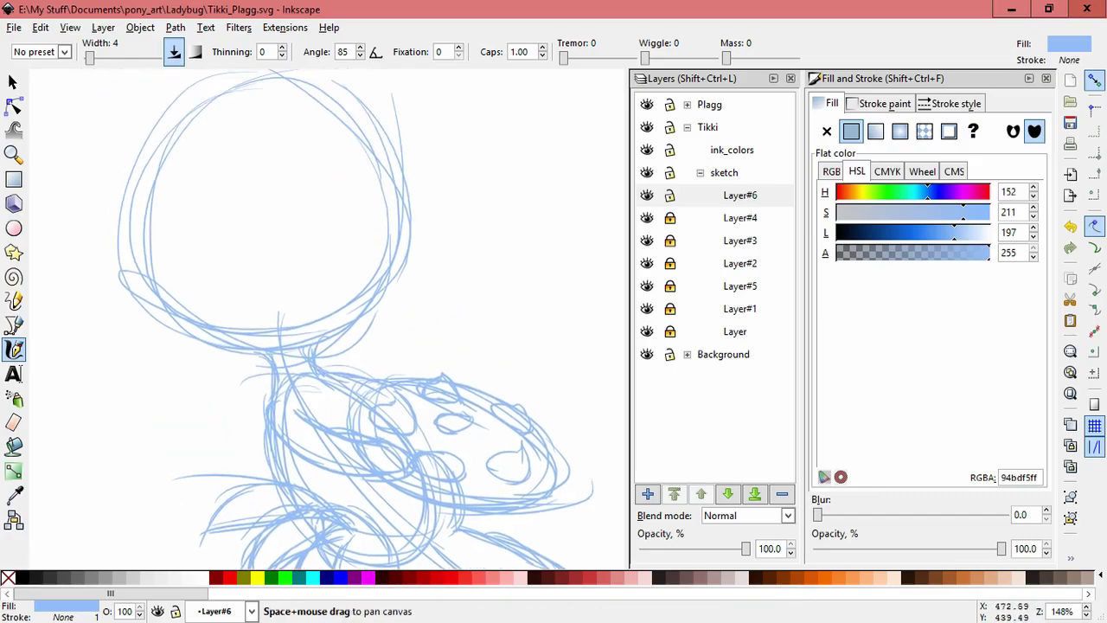
Step: Delete the surplus strokes from the back side of the neck just below the head
key("space")
key("Delete")
mouse_move(312, 348)
left_mouse_down()
mouse_move(478, 302)
mouse_move(387, 336)
mouse_move(321, 343)
mouse_move(444, 305)
mouse_move(469, 280)
left_mouse_up()
key("Delete")
key("Delete")
key("Delete")
key("Delete")
left_click(310, 350)
key("Delete")
key("Delete")
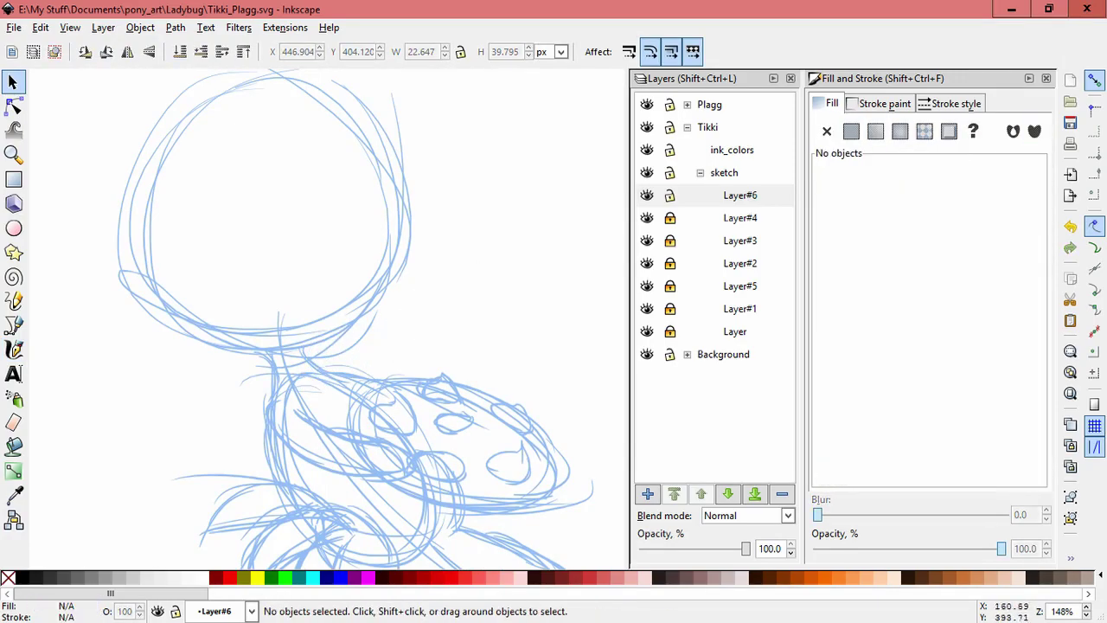
Step: Switch back to the Calligraphy tool and add a new layer above Layer#6
left_click(13, 350)
mouse_move(460, 193)
left_mouse_down()
mouse_move(468, 261)
mouse_move(436, 268)
left_mouse_up()
key("ctrl+z")
scroll(476, 281, "down", 2)
key("space")
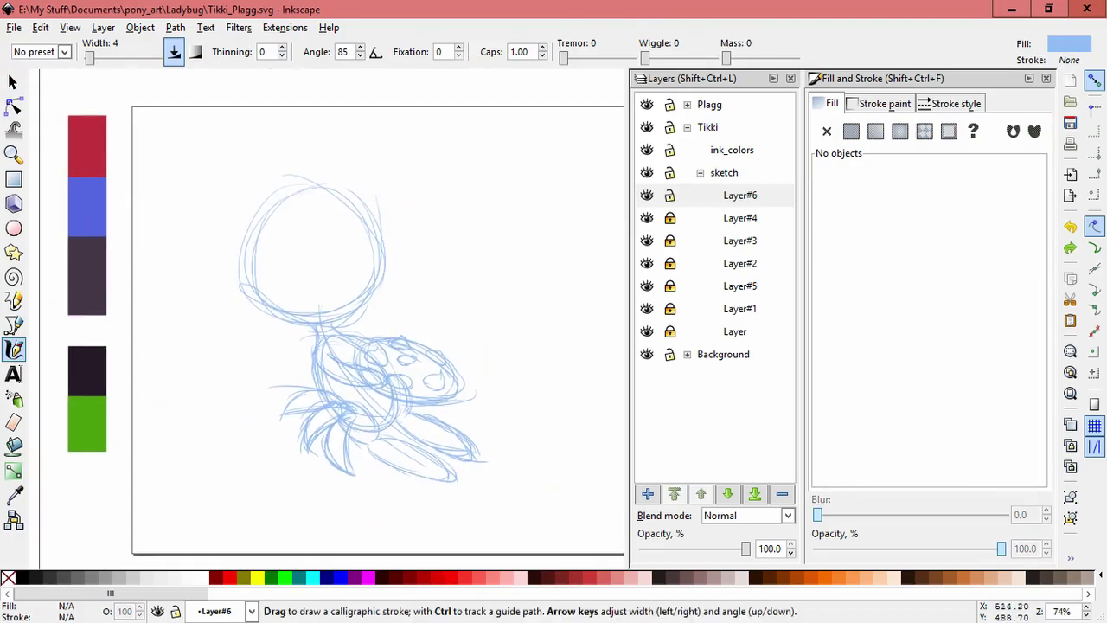
scroll(389, 285, "up", 2)
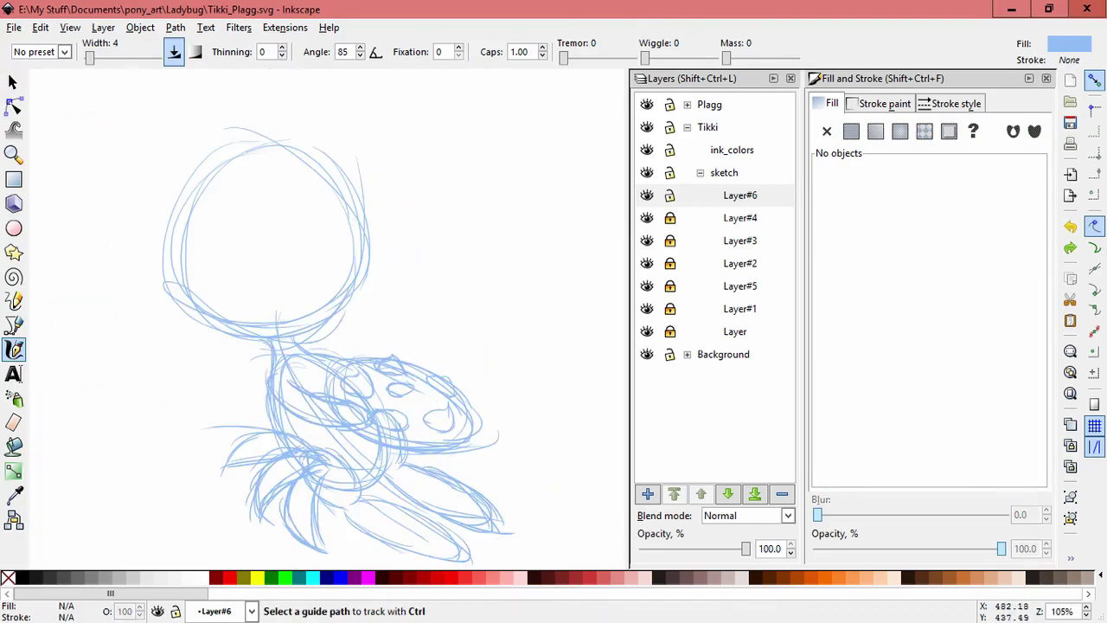
key("ctrl+shift+n")
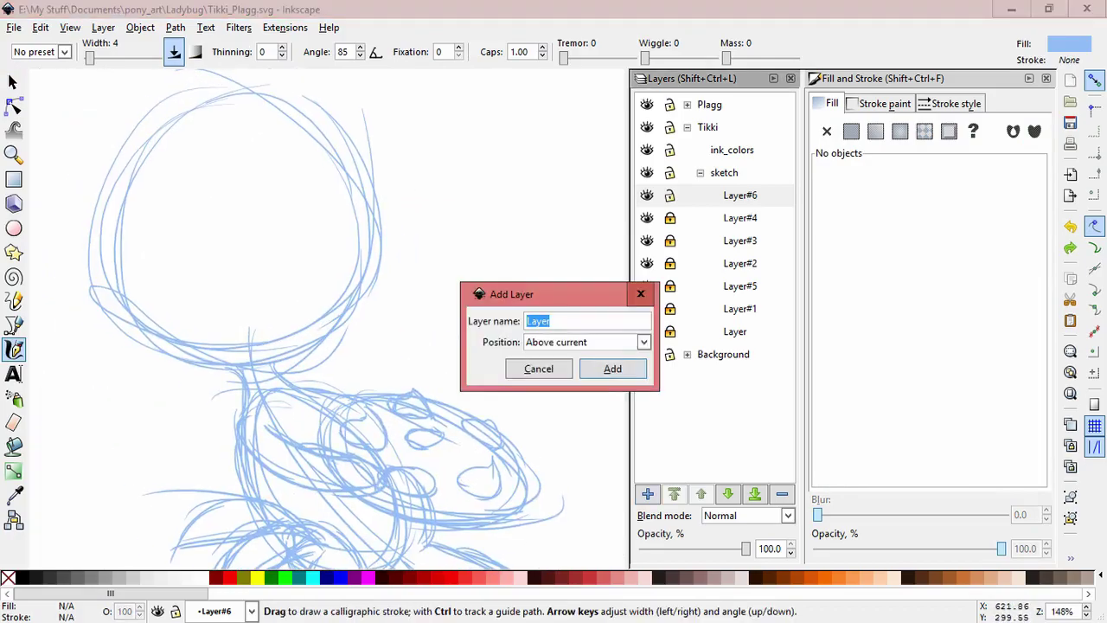
key("Return")
Step: Trace the head's left side and top with calligraphic strokes over the construction circle
left_click_drag(537, 242, 535, 293)
key("ctrl+z")
key("space")
left_click_drag(455, 277, 477, 305)
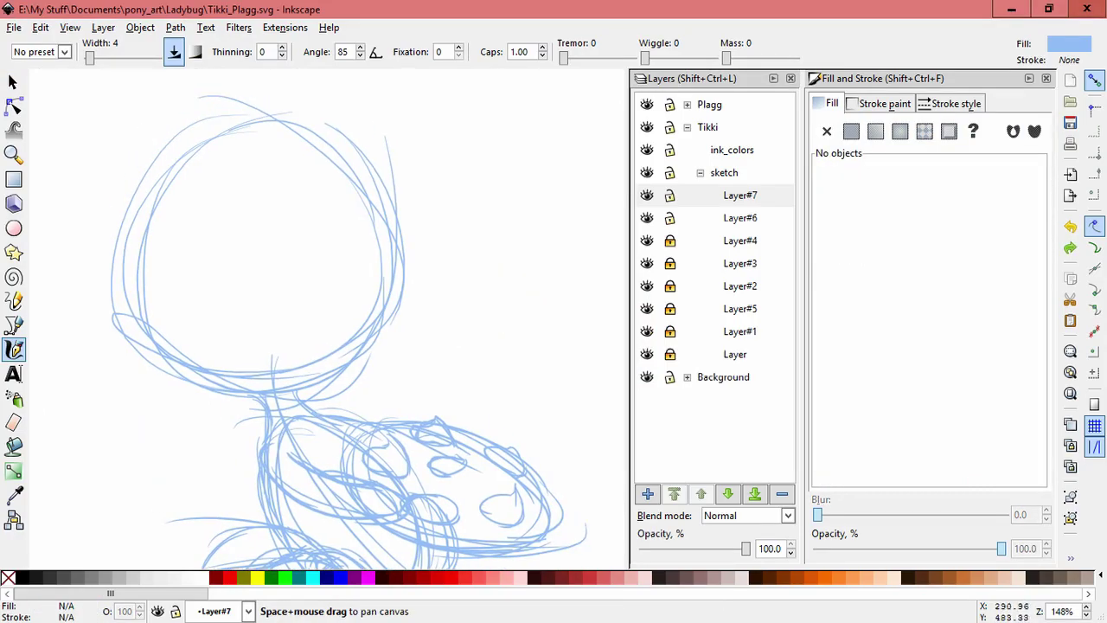
mouse_move(130, 257)
left_mouse_down()
mouse_move(129, 298)
mouse_move(177, 368)
left_mouse_up()
mouse_move(134, 316)
left_mouse_down()
mouse_move(201, 377)
mouse_move(263, 391)
left_mouse_up()
left_click_drag(128, 279, 145, 335)
mouse_move(128, 243)
left_mouse_down()
mouse_move(141, 210)
mouse_move(227, 130)
left_mouse_up()
mouse_move(139, 217)
left_mouse_down()
mouse_move(275, 126)
mouse_move(350, 147)
left_mouse_up()
Step: Outline the right side of the head with a small cheek bulge and close the shape along the chin
left_click_drag(403, 202, 386, 334)
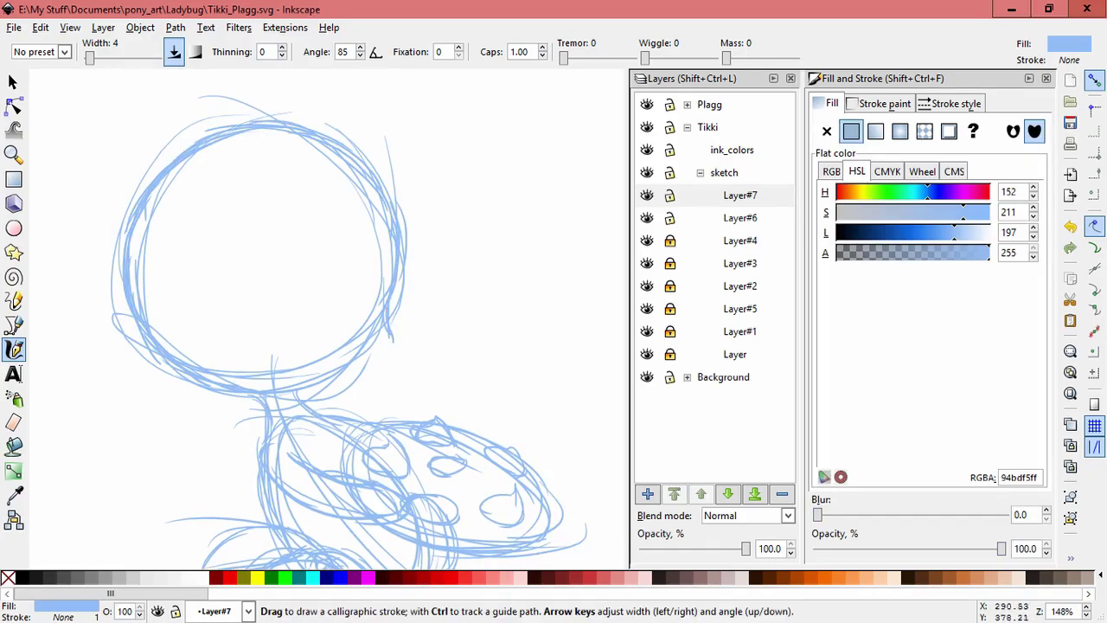
mouse_move(201, 389)
left_mouse_down()
mouse_move(313, 386)
mouse_move(358, 367)
mouse_move(389, 323)
left_mouse_up()
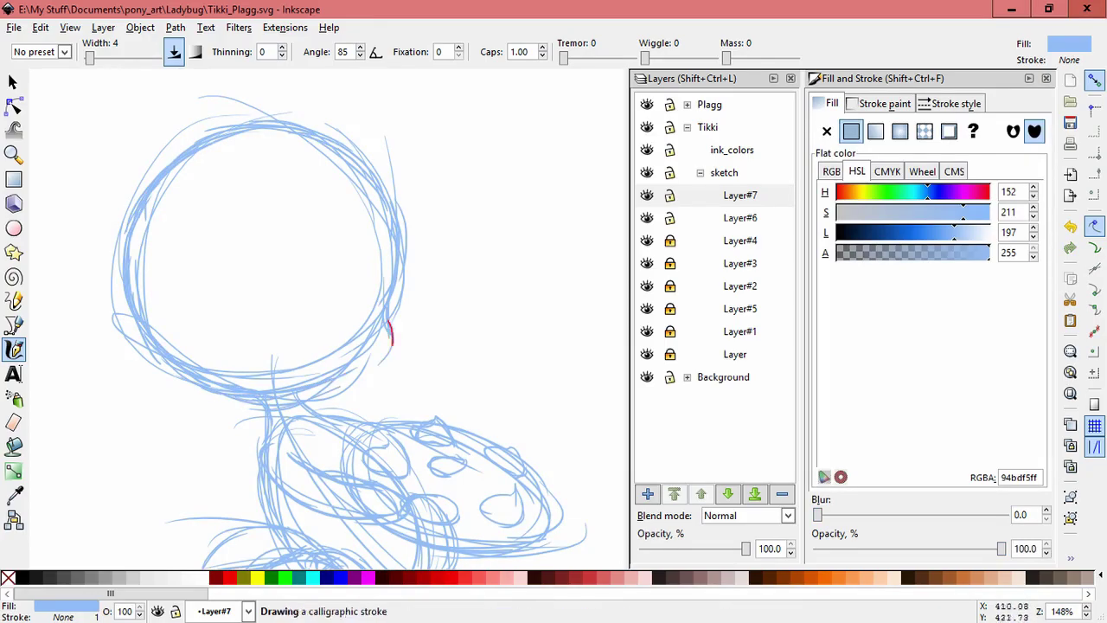
mouse_move(368, 372)
left_mouse_down()
mouse_move(314, 404)
mouse_move(192, 393)
left_mouse_up()
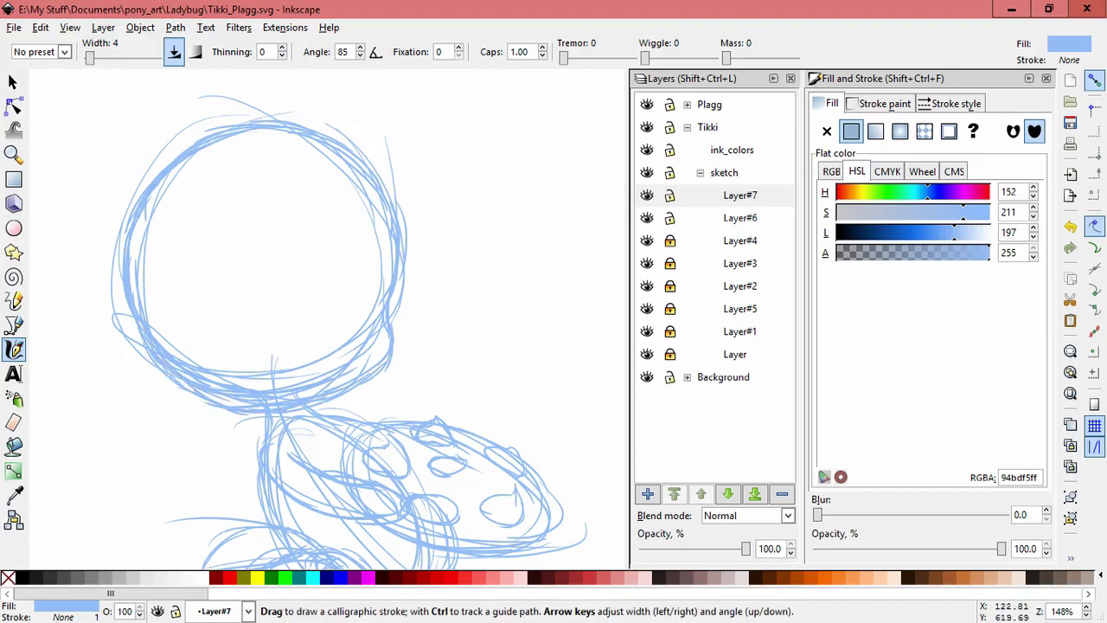
Step: Delete surplus strokes along the lower edge of the head outline
left_click(13, 82)
key("Delete")
left_click(313, 365)
key("Delete")
left_click(257, 386)
key("Delete")
key("Delete")
left_click_drag(161, 343, 259, 390)
left_click(212, 378)
key("Delete")
left_click(212, 378)
key("Delete")
Step: Pull further stray jaw strokes into the head's interior to isolate them and delete them
left_click_drag(287, 250, 166, 346)
left_click_drag(217, 391, 243, 321)
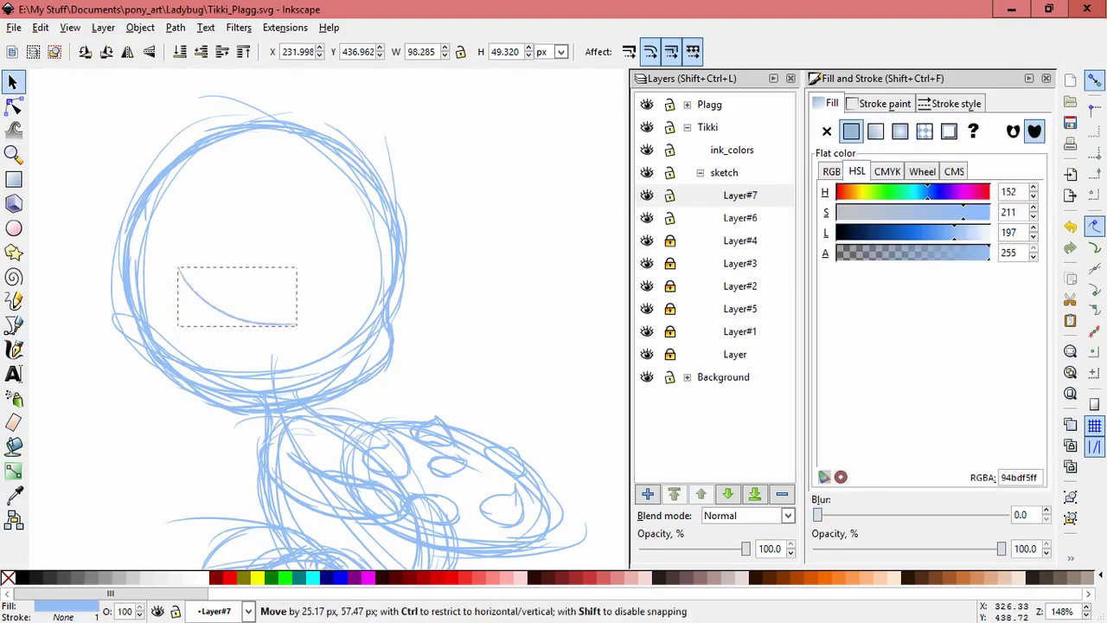
key("Delete")
left_click(317, 391)
key("Delete")
left_click_drag(317, 391, 281, 279)
key("Delete")
key("Delete")
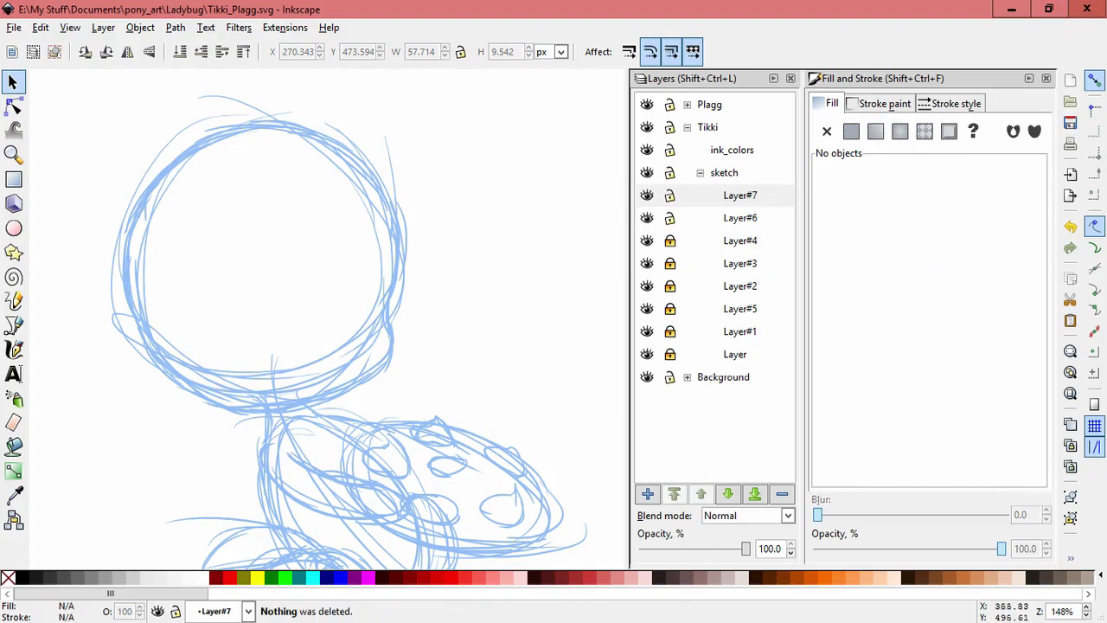
Step: Lock Layer#6, select all head outline strokes on Layer#7 and skew them very slightly
scroll(467, 303, "down", 2)
left_click_drag(467, 303, 425, 281)
left_click_drag(223, 166, 459, 377)
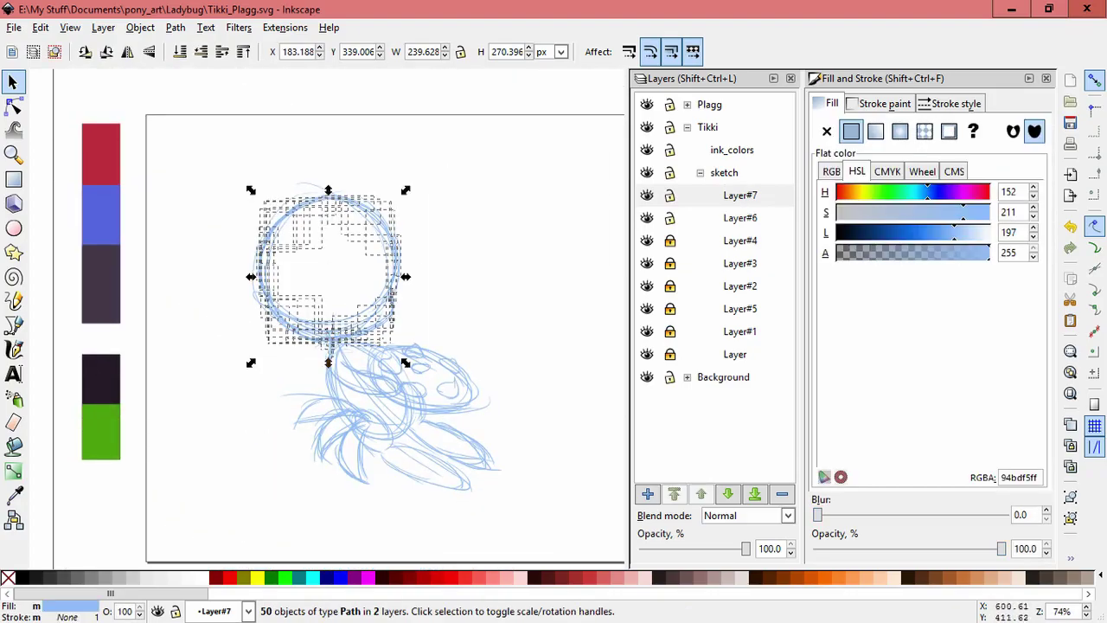
left_click(670, 218)
left_click(212, 170)
mouse_move(213, 171)
left_mouse_down()
mouse_move(302, 263)
mouse_move(433, 359)
left_mouse_up()
left_click(329, 265)
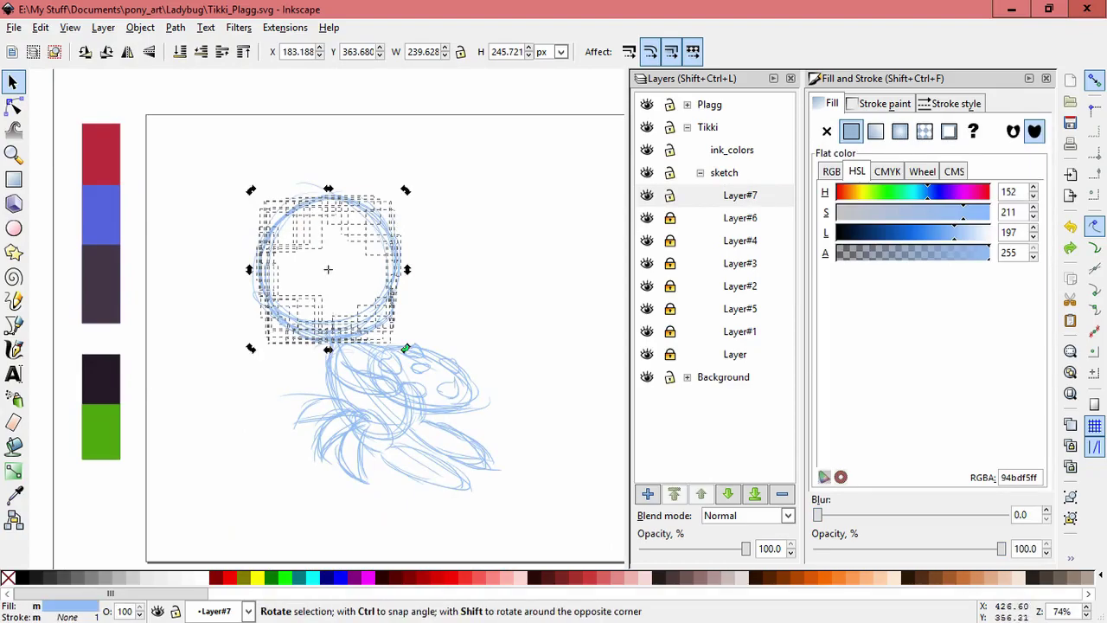
left_click_drag(329, 349, 330, 349)
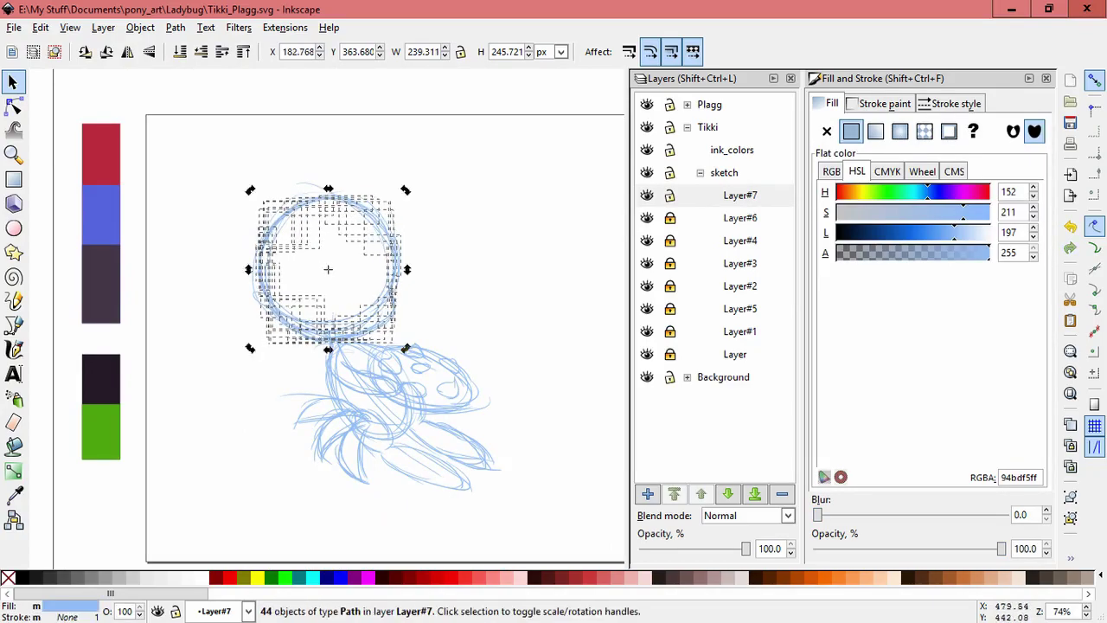
Step: Adjust the tilt of the head outline strokes slightly and group all 44 of them
left_click(528, 229)
left_click_drag(211, 171, 419, 329)
left_click_drag(254, 346, 256, 344)
left_click(386, 243)
left_click_drag(216, 174, 419, 348)
key("ctrl+g")
Step: Resize the head outline group to about 236 by 247 px and place it at about X 170, Y 370 px
left_click_drag(397, 194, 385, 217)
left_click_drag(329, 178, 329, 185)
left_click(373, 318)
left_click_drag(405, 344, 367, 315)
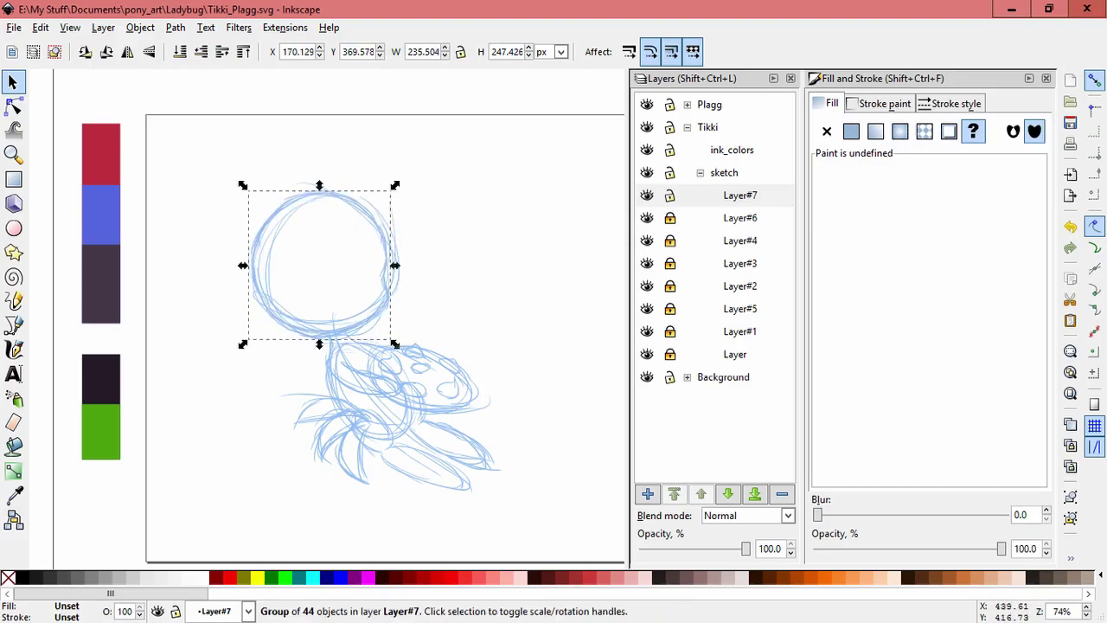
left_click(365, 319)
Step: Fine-tune the head outline group's skew and tilt with small adjustments and deselect it
left_click(490, 336)
left_click(393, 274)
left_click(394, 270)
left_click_drag(396, 265, 397, 273)
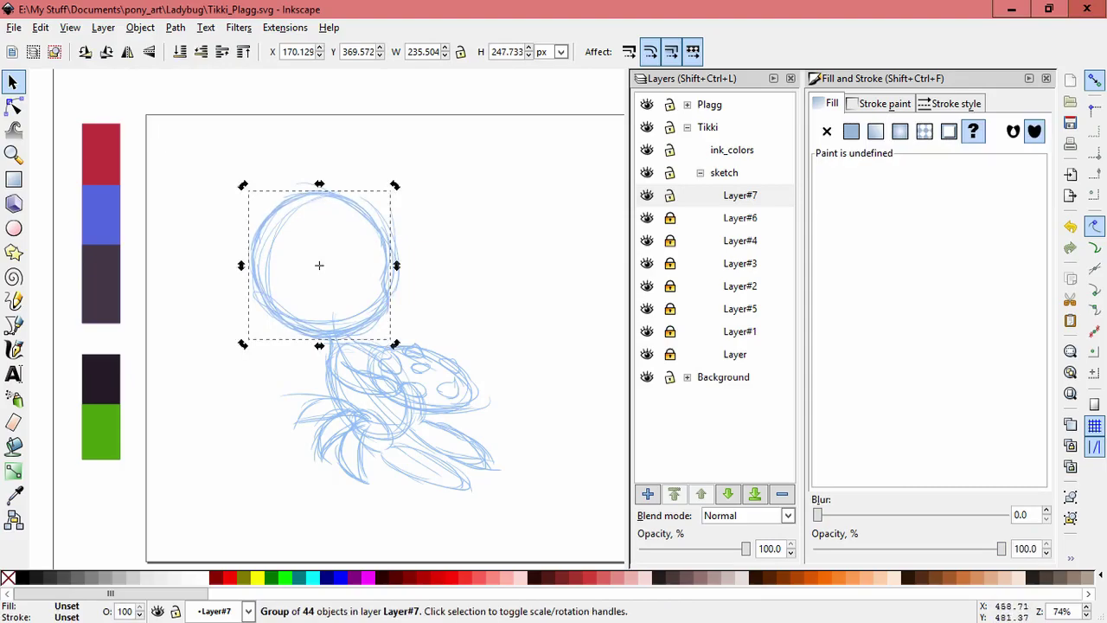
left_click(445, 272)
left_click_drag(194, 156, 423, 344)
left_click(251, 271)
left_click_drag(244, 264, 244, 269)
left_click(253, 271)
mouse_move(244, 186)
left_mouse_down()
mouse_move(256, 184)
mouse_move(249, 191)
left_mouse_up()
left_click_drag(317, 263, 319, 264)
key("Escape")
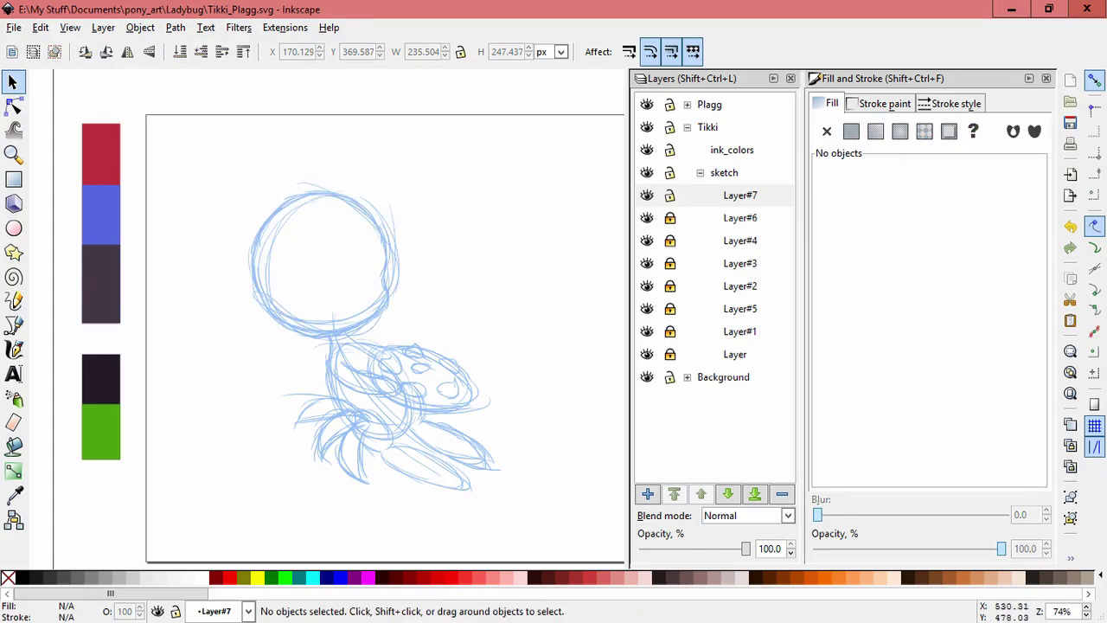
Step: Ungroup the head outline and delete the stray stroke where the jaw meets the neck
scroll(348, 379, "up", 1)
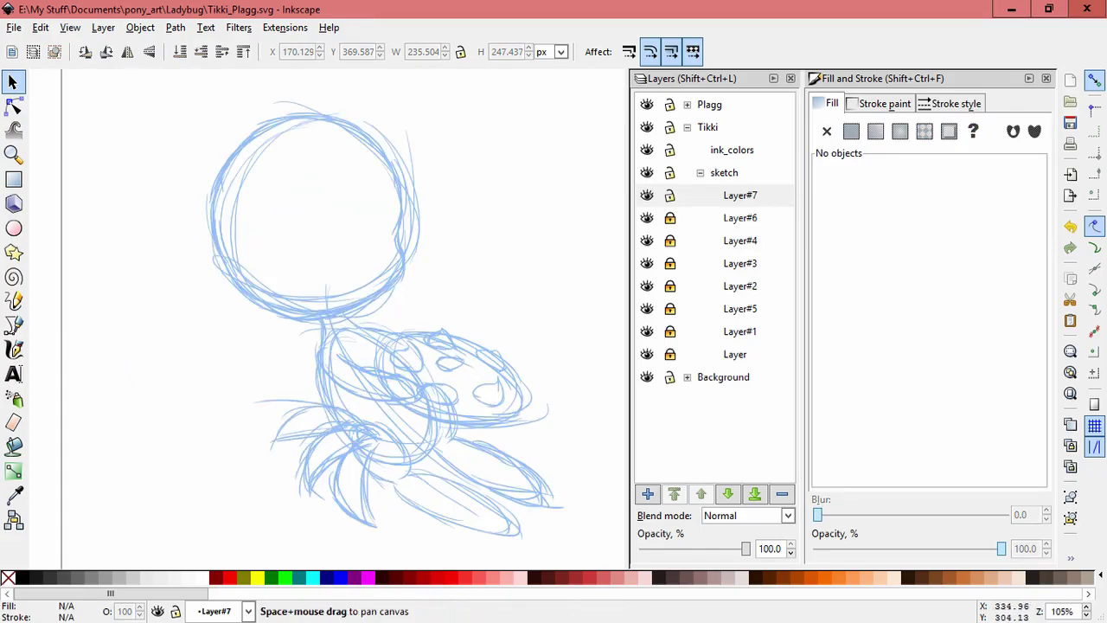
left_click_drag(347, 379, 351, 398)
left_click(335, 332)
left_click(140, 27)
left_click(164, 112)
key("Escape")
left_click(382, 355)
key("Delete")
left_click(413, 354)
key("Escape")
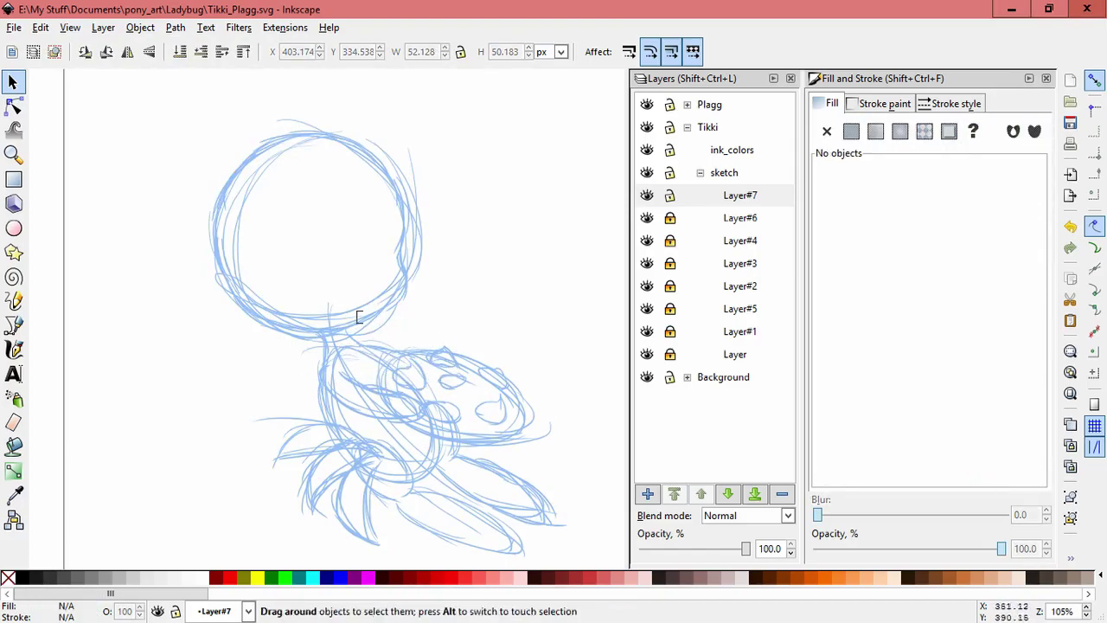
Step: Hide the bottom sketch layer with the construction circles, checking Layer#1 by toggling its visibility
left_click(647, 355)
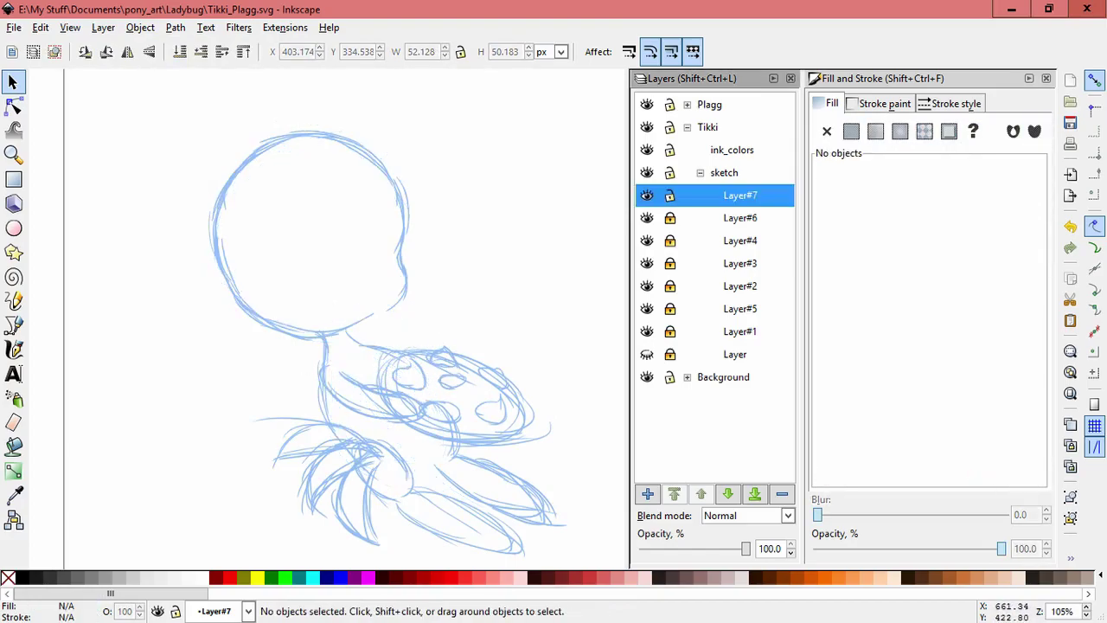
left_click(647, 332)
left_click(647, 355)
left_click(647, 355)
left_click(647, 332)
Step: Delete the remaining chin strokes that cross the top of the neck
left_click(355, 368)
key("Delete")
left_click(344, 357)
key("Delete")
key("Delete")
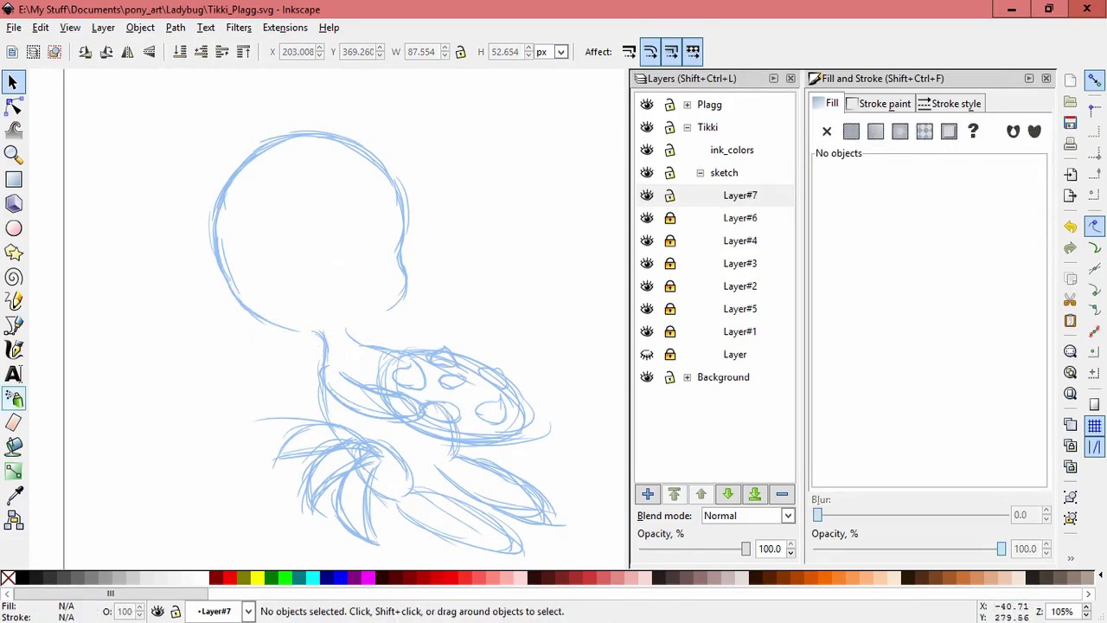
Step: Redraw the jaw and chin strokes that close the head above the neck, and group the chin strokes
left_click(14, 349)
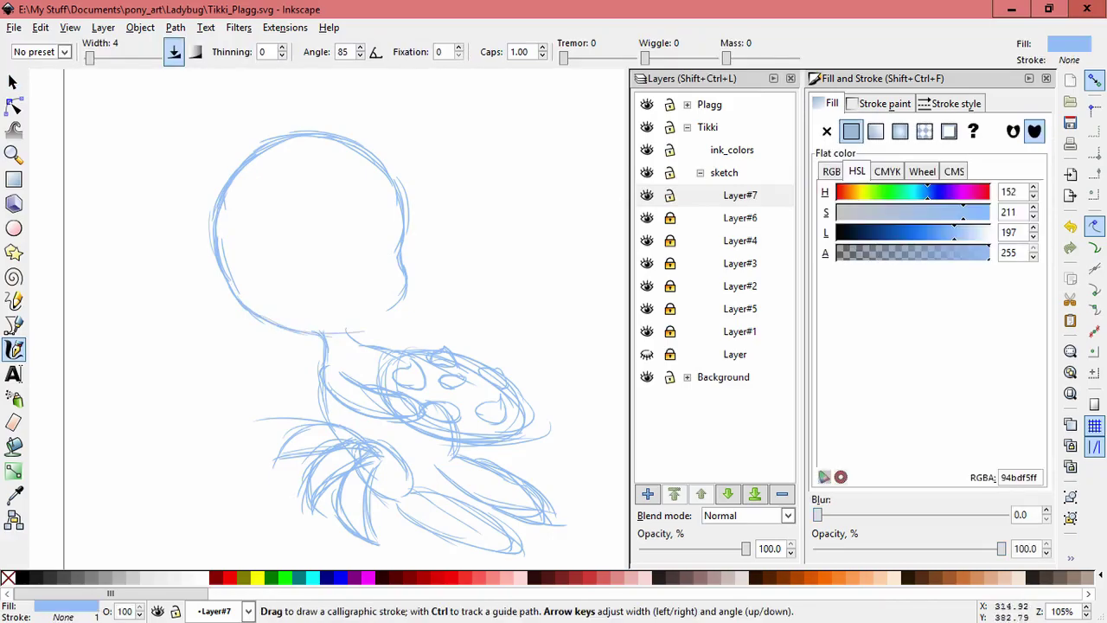
mouse_move(316, 333)
left_mouse_down()
mouse_move(356, 332)
mouse_move(386, 311)
mouse_move(347, 337)
mouse_move(373, 329)
left_mouse_up()
left_click(13, 81)
mouse_move(445, 413)
left_mouse_down()
mouse_move(240, 271)
mouse_move(218, 272)
left_mouse_up()
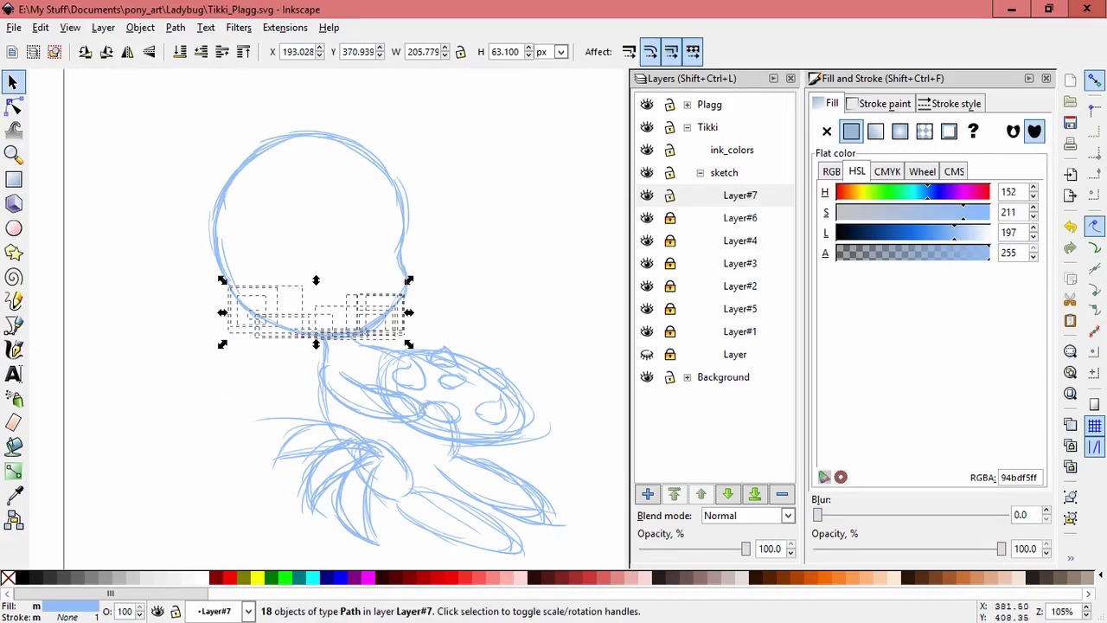
key("ctrl+g")
left_click(396, 305)
left_click_drag(316, 345, 310, 342)
key("ctrl+z")
left_click(461, 334)
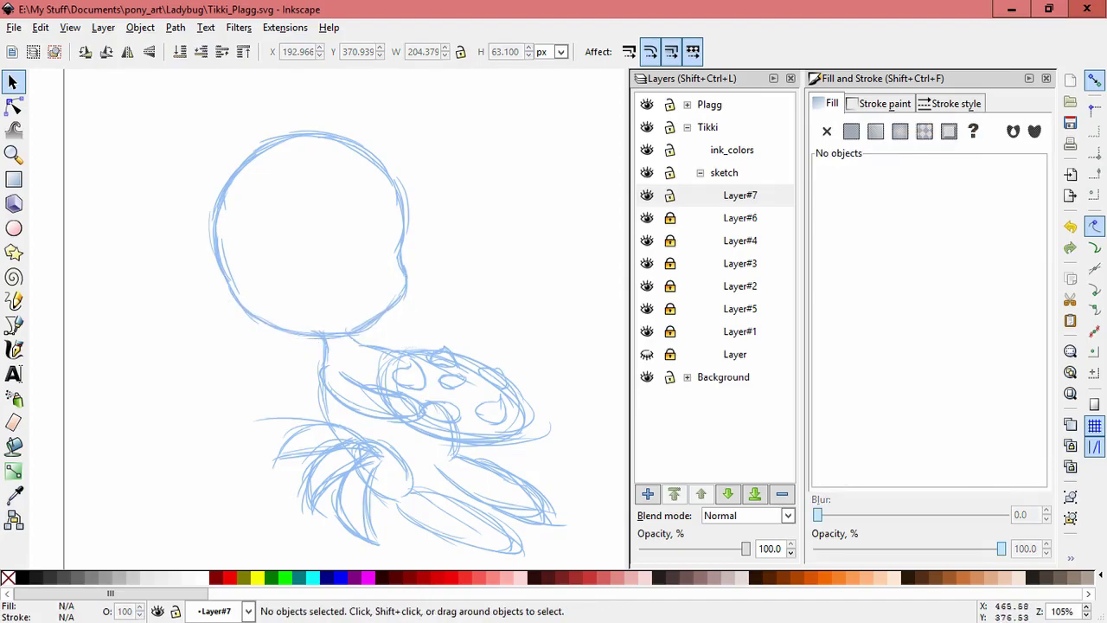
left_click(740, 195)
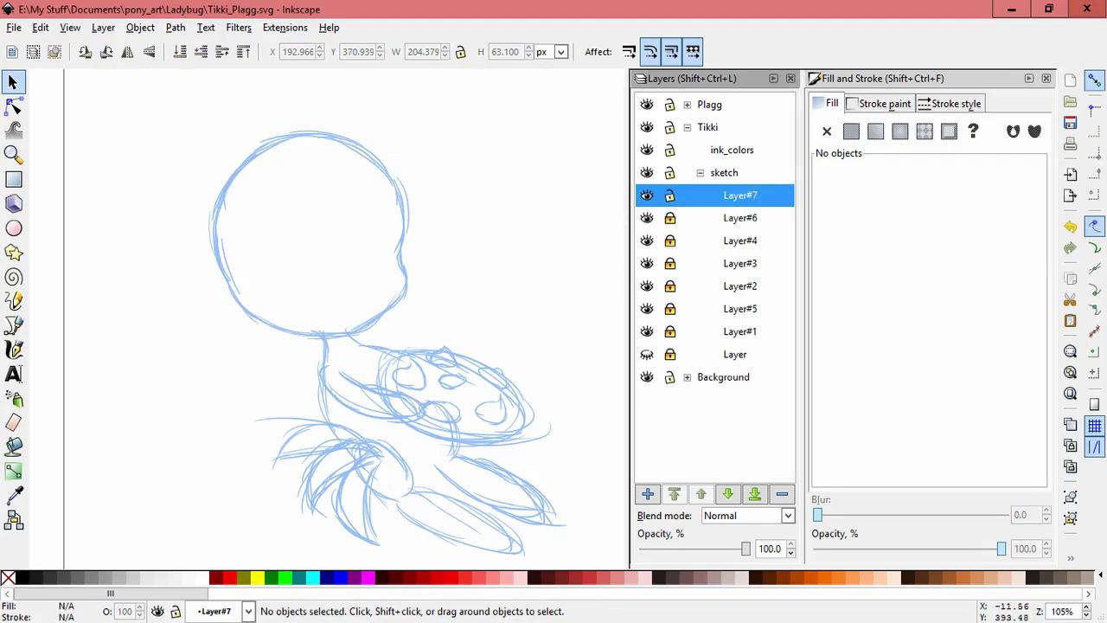
left_click(14, 350)
left_click(647, 355)
left_click(647, 354)
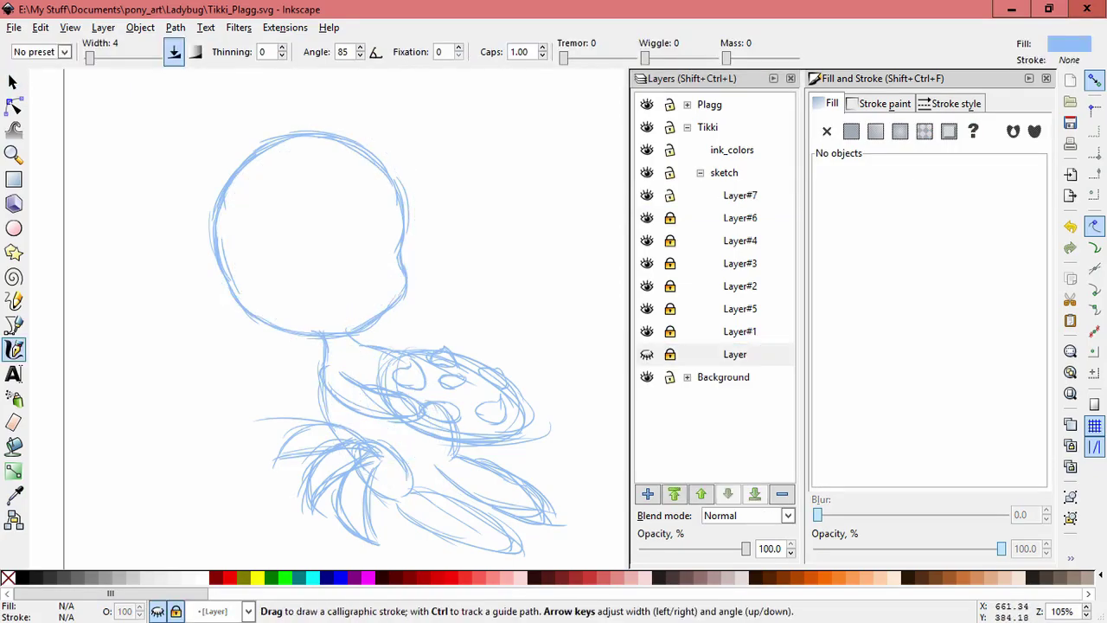
left_click(739, 195)
left_click_drag(491, 156, 437, 281)
key("ctrl+z")
Step: Show the bottom sketch layer with the construction circles and add a stroke to the lower body near the legs on Layer#7
key("space")
mouse_move(503, 336)
left_mouse_down()
mouse_move(403, 229)
mouse_move(474, 291)
mouse_move(480, 280)
left_mouse_up()
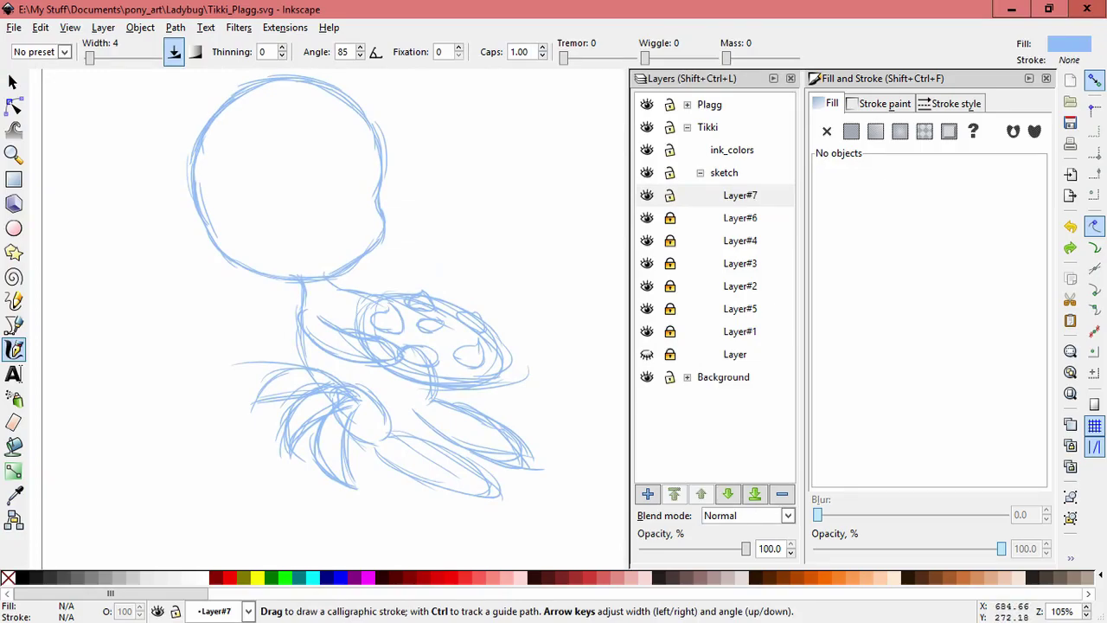
left_click(647, 355)
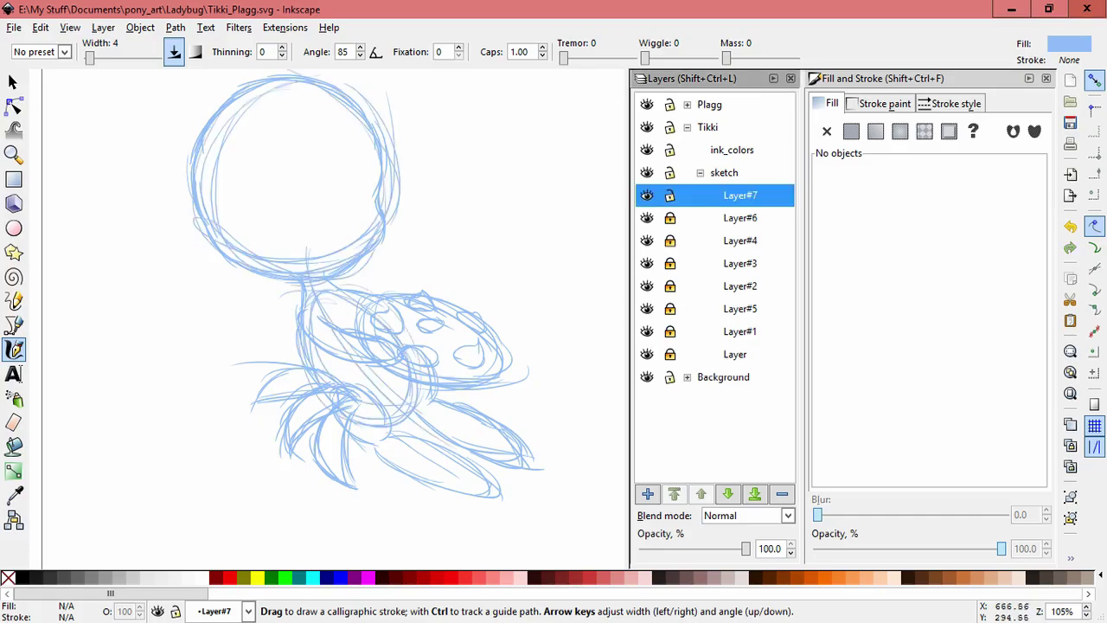
left_click(647, 355)
left_click(647, 354)
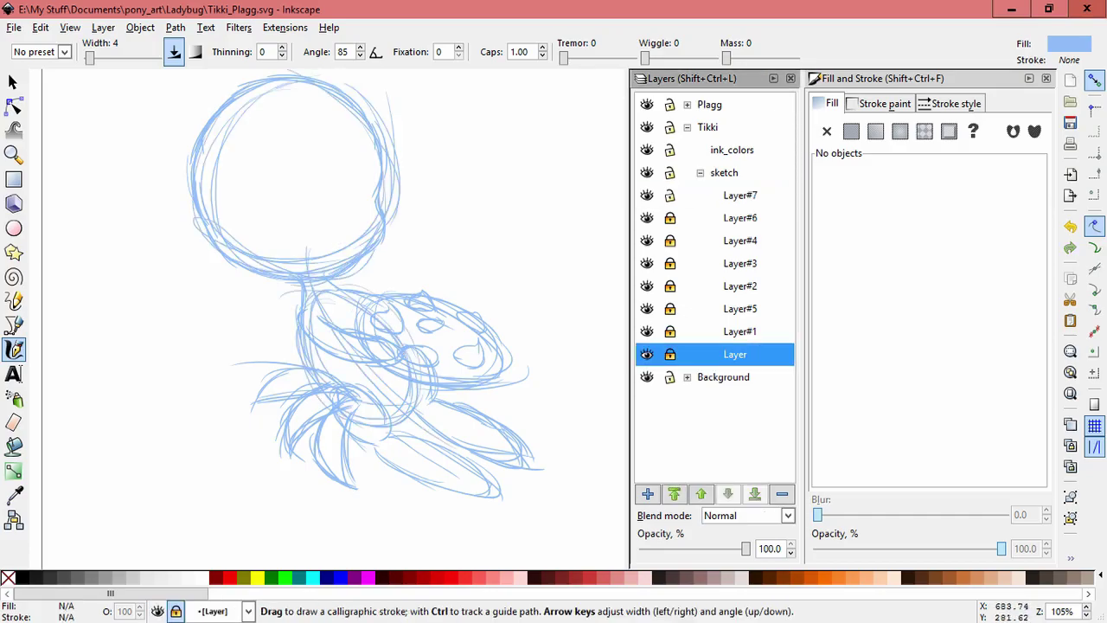
left_click(741, 196)
scroll(457, 420, "up", 1)
left_click_drag(400, 374, 381, 419)
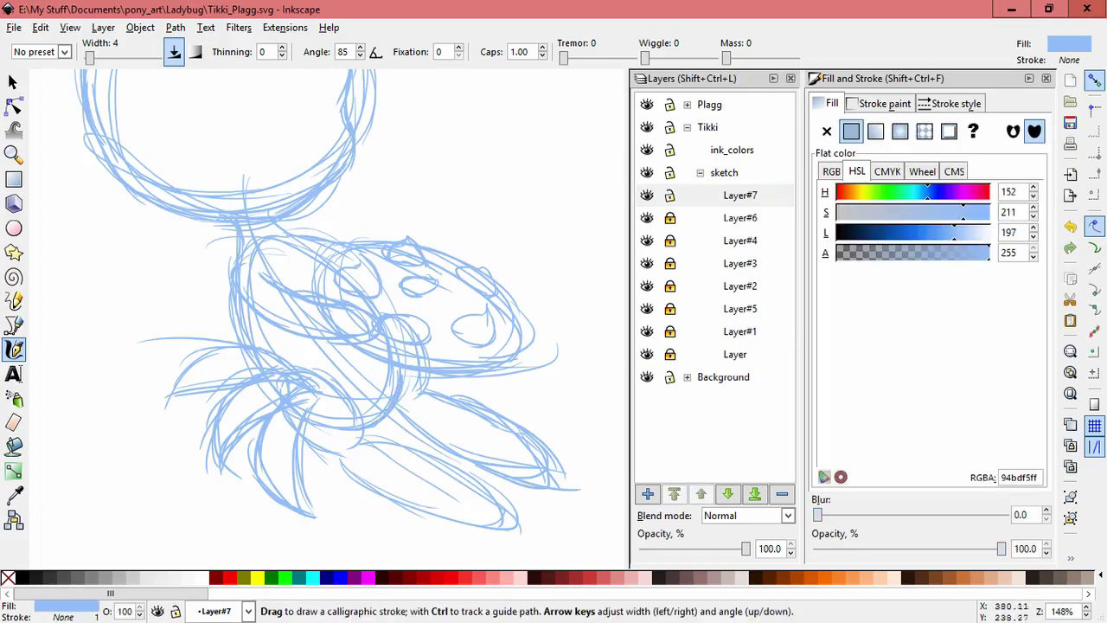
Step: Add a sketch layer above Layer#7 and draw a round forehead spot, an oval cheek spot and a narrow spot at the muzzle's edge
key("space")
mouse_move(290, 322)
left_mouse_down()
mouse_move(278, 350)
mouse_move(311, 384)
left_mouse_up()
key("space")
key("minus")
key("minus")
mouse_move(417, 285)
left_mouse_down()
mouse_move(521, 263)
mouse_move(481, 306)
left_mouse_up()
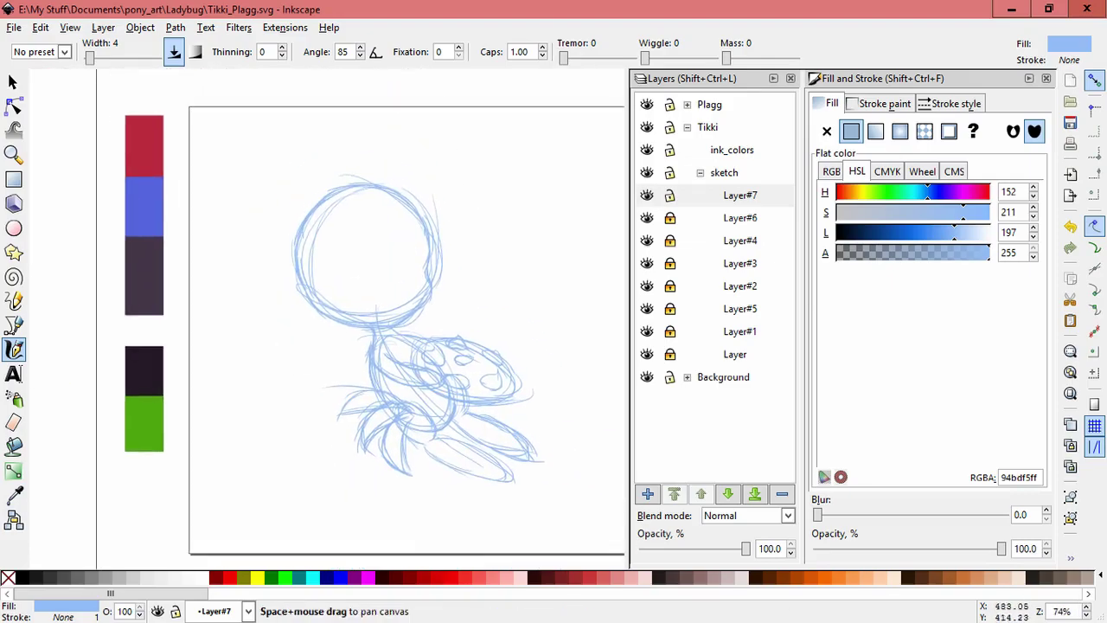
key("shift+ctrl+n")
key("Return")
scroll(506, 264, "up", 2)
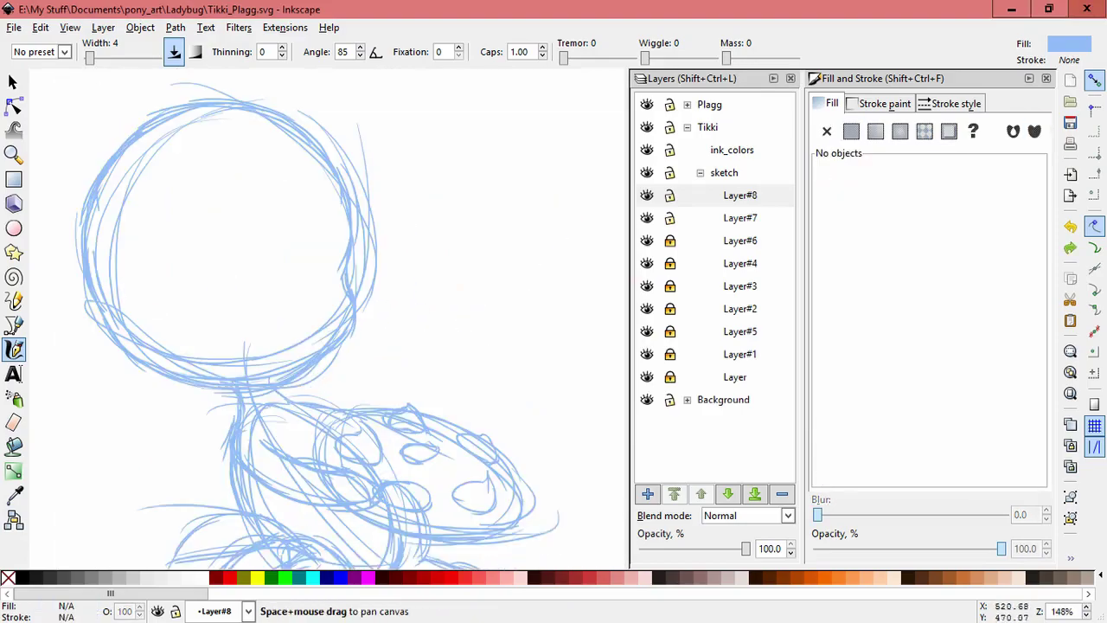
left_click_drag(353, 227, 389, 251)
mouse_move(290, 171)
left_mouse_down()
mouse_move(268, 210)
mouse_move(317, 192)
mouse_move(305, 211)
left_mouse_up()
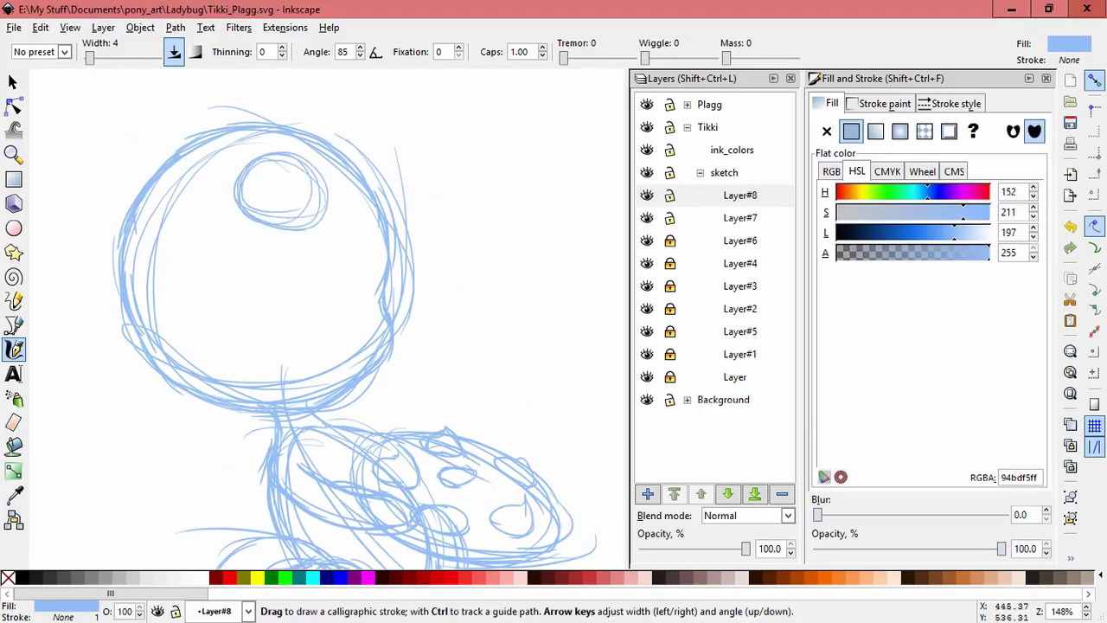
mouse_move(226, 395)
left_mouse_down()
mouse_move(182, 364)
mouse_move(232, 391)
left_mouse_up()
left_click_drag(391, 364, 374, 334)
Step: Hide the bottom sketch layer with the construction circles and add a new layer above Layer#8
left_click(647, 377)
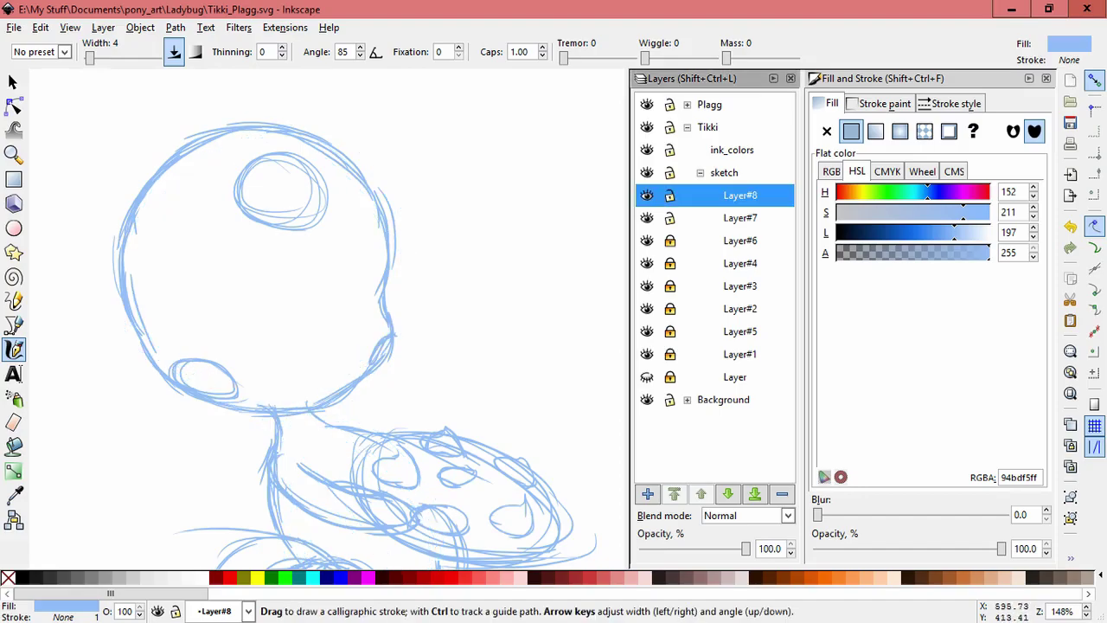
left_click(647, 494)
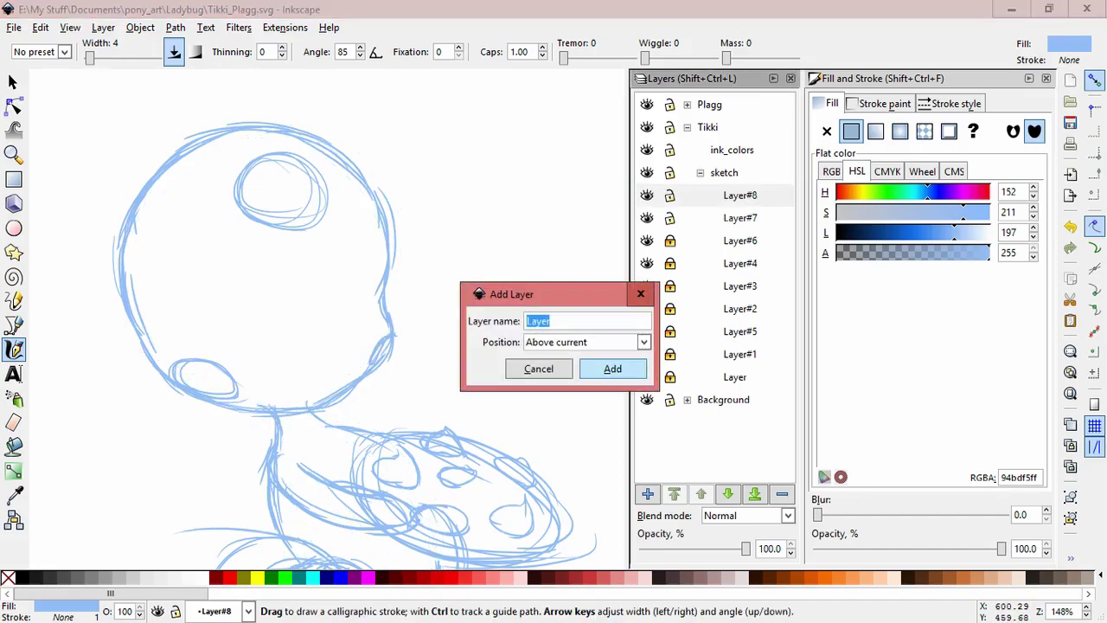
left_click(612, 369)
left_click_drag(524, 235, 519, 300)
key("ctrl+z")
Step: Sketch two long curved antennae with slim oval tips rising from the top of the head on Layer#9
key("space")
left_click_drag(416, 299, 467, 350)
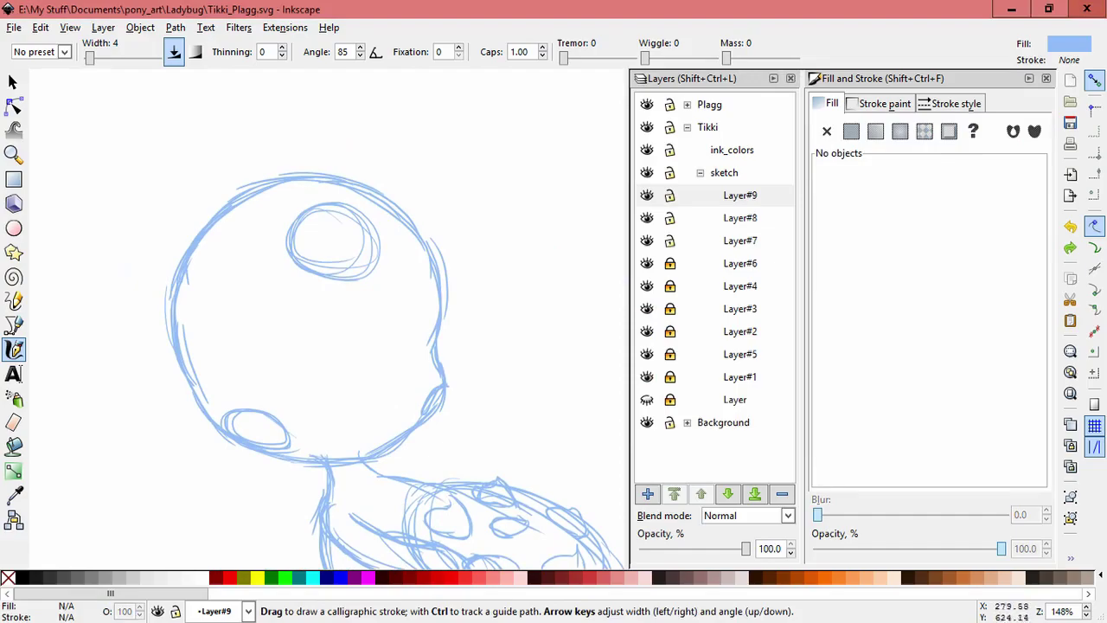
key("space")
left_click_drag(259, 130, 204, 203)
left_click_drag(134, 308, 349, 154)
key("ctrl+z")
left_click_drag(129, 310, 188, 176)
key("ctrl+z")
mouse_move(119, 335)
left_mouse_down()
mouse_move(111, 177)
mouse_move(169, 129)
mouse_move(163, 140)
mouse_move(207, 128)
left_mouse_up()
key("ctrl+z")
key("ctrl+z")
key("ctrl+z")
key("ctrl+z")
key("ctrl+z")
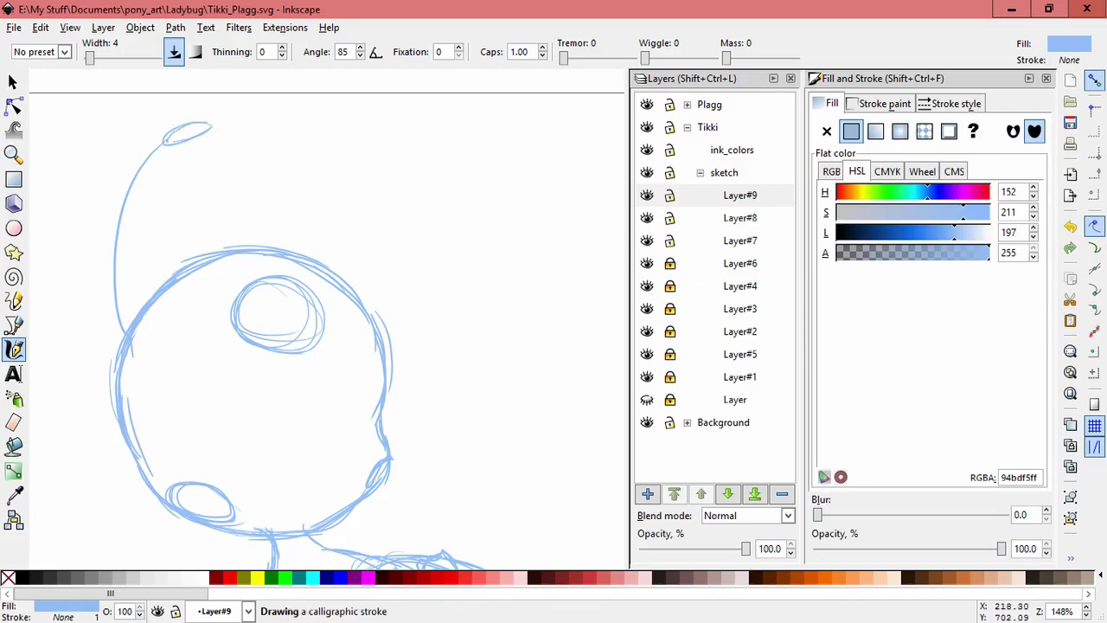
mouse_move(289, 251)
left_mouse_down()
mouse_move(367, 137)
mouse_move(403, 125)
left_mouse_up()
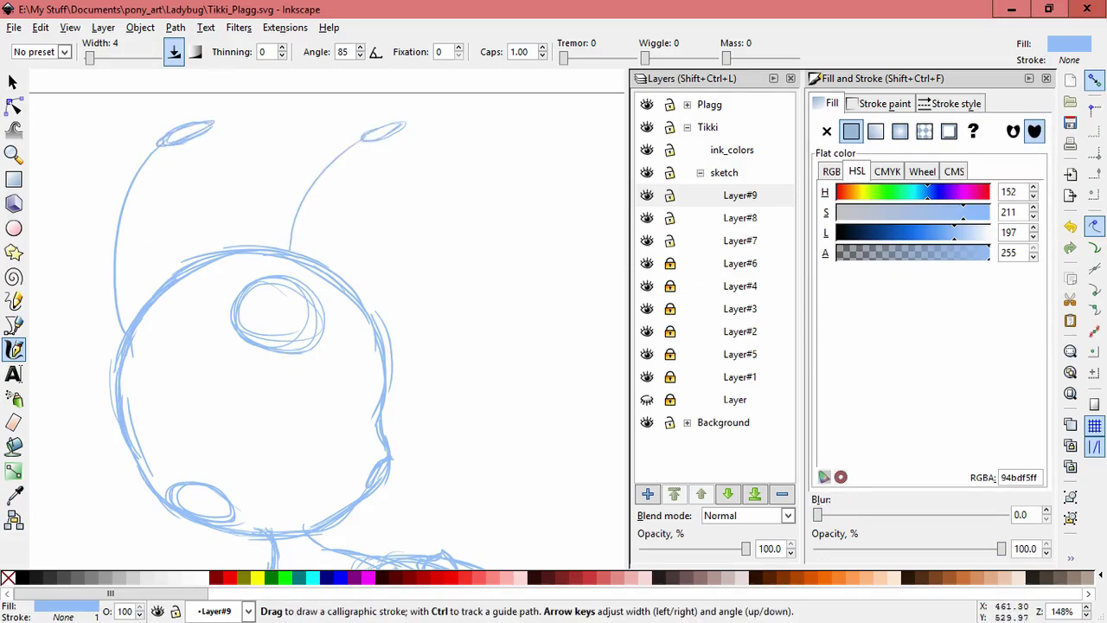
Step: Add a sketch layer above Layer#9 and draw upward-curved arcs for the two closed eyes
key("space")
left_click_drag(471, 472, 451, 371)
left_click(648, 494)
left_click(612, 368)
key("Return")
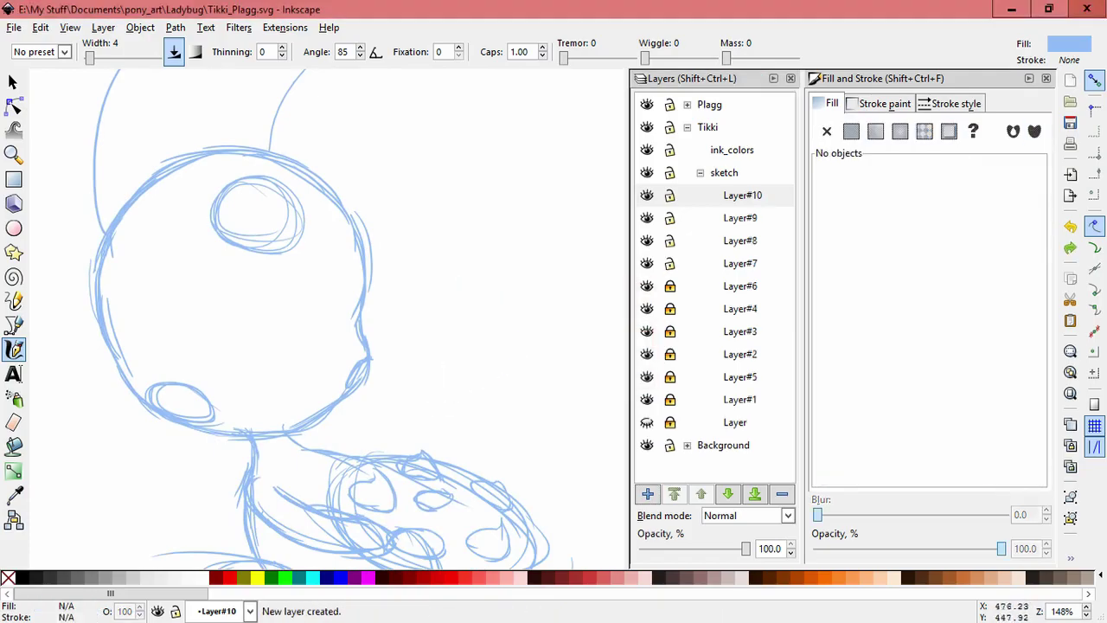
scroll(152, 412, "up", 1)
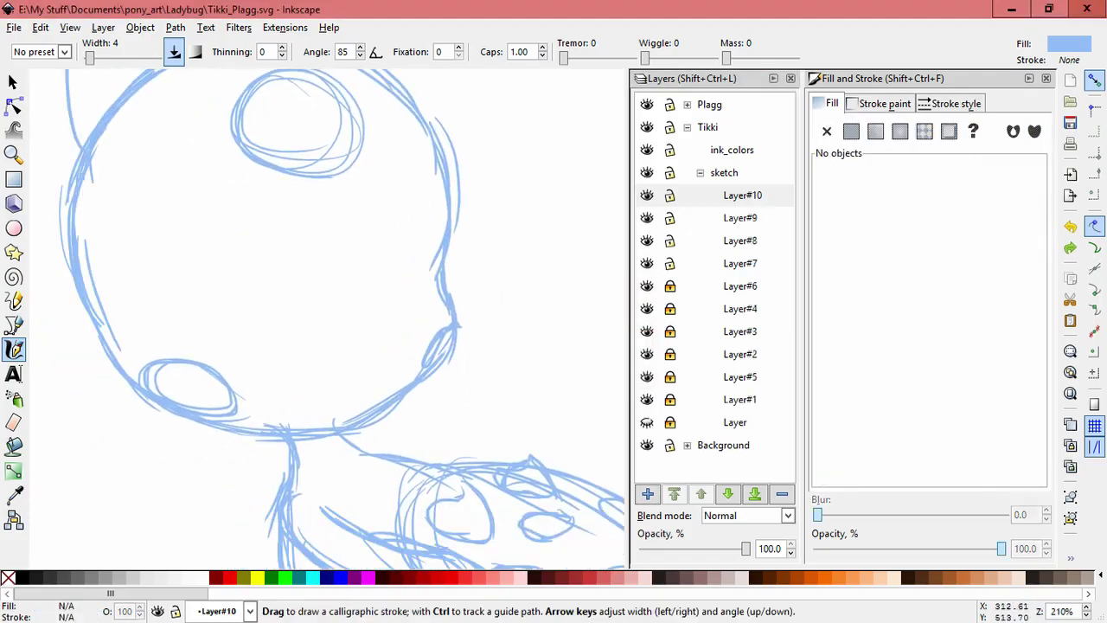
left_click_drag(194, 289, 311, 257)
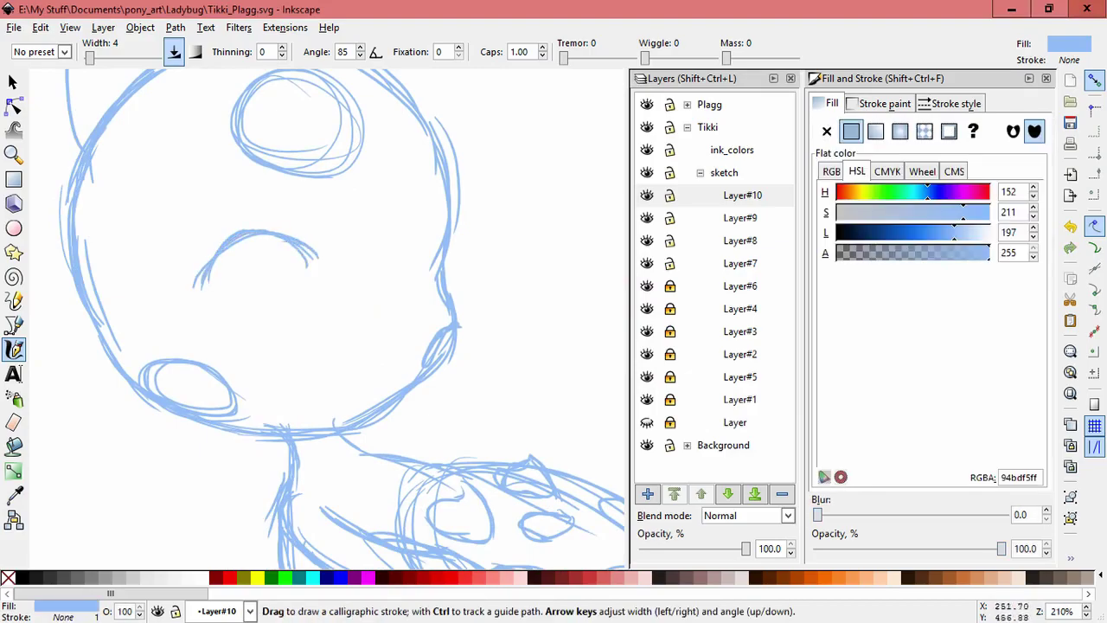
mouse_move(403, 256)
left_mouse_down()
mouse_move(417, 227)
mouse_move(440, 251)
left_mouse_up()
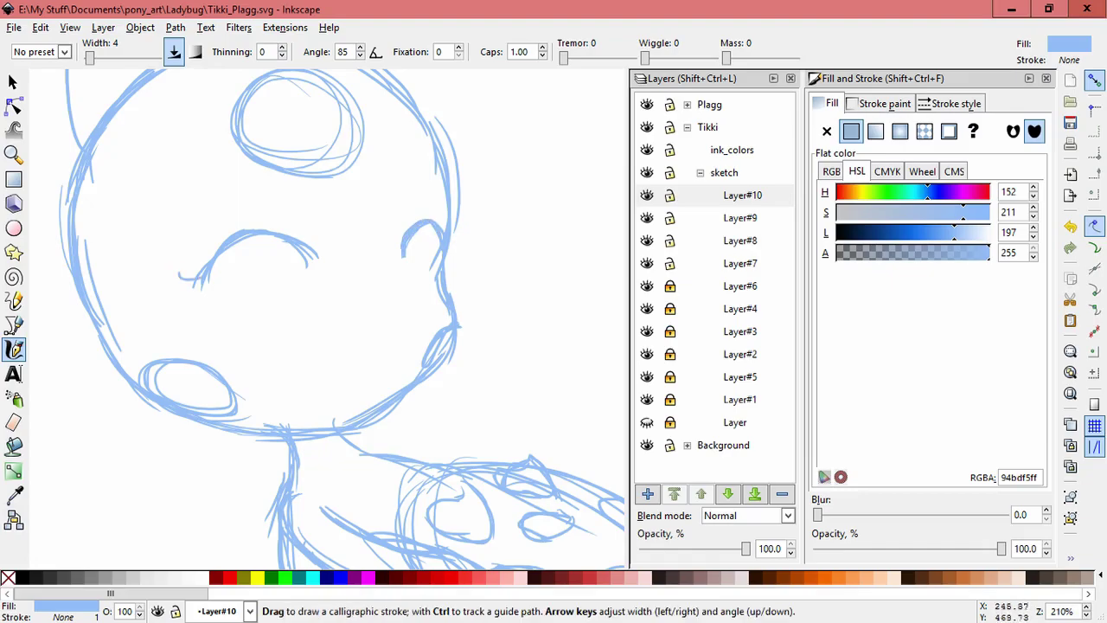
Step: Sketch short lashes at the outer corners of both closed eyes
left_click_drag(192, 274, 159, 272)
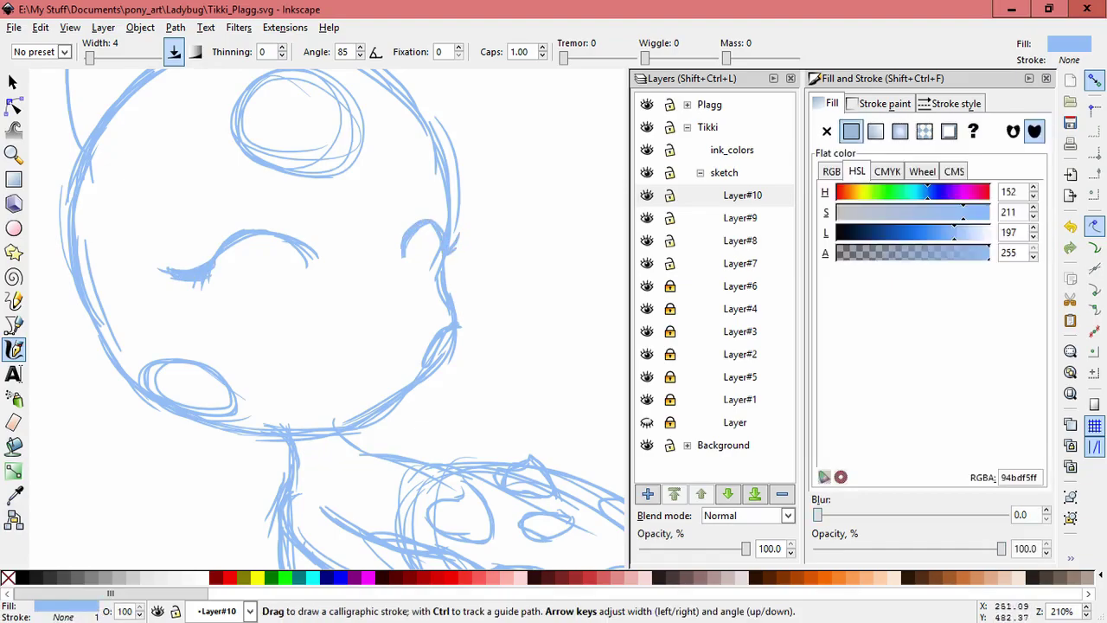
key("ctrl+z")
left_click_drag(213, 257, 188, 257)
key("ctrl+z")
Step: Delete the clustered lash strokes at the left eye's outer corner
left_click(13, 83)
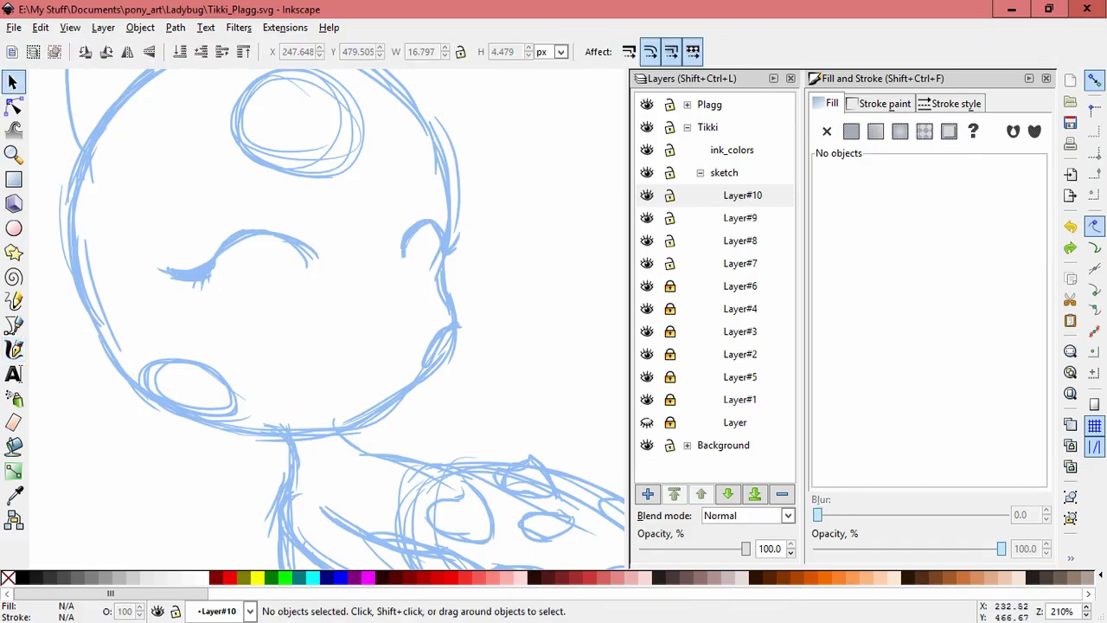
left_click(175, 275)
left_click(172, 274)
key("Delete")
left_click(177, 277)
key("Delete")
left_click(175, 277)
key("Delete")
left_click(179, 278)
key("Delete")
left_click(184, 279)
key("Delete")
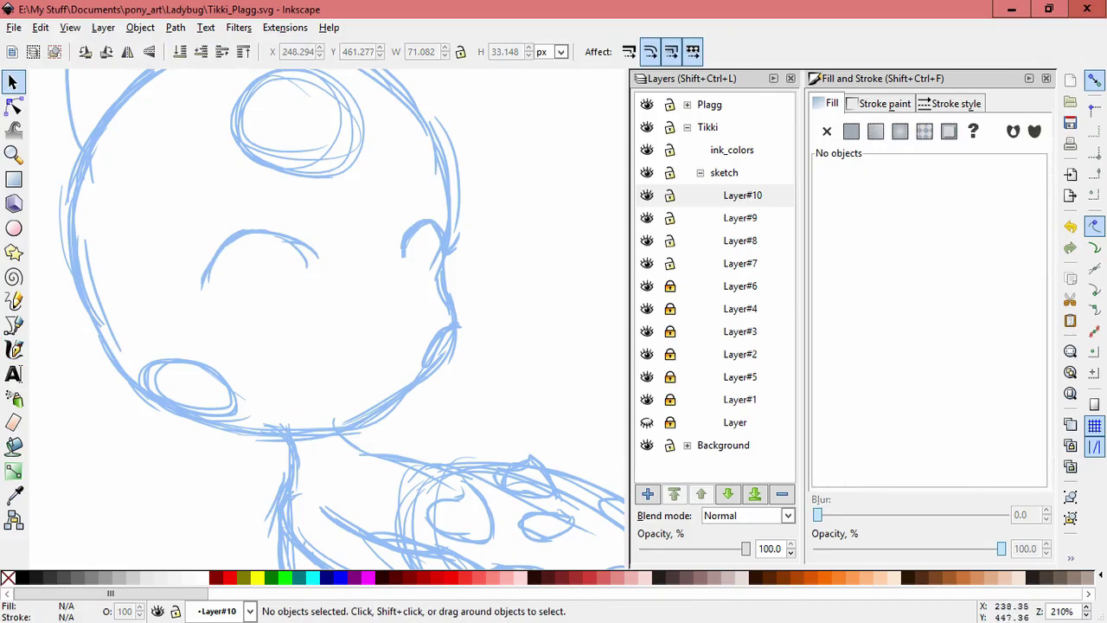
Step: Delete the extra stroke overlapping the inner end of the left eye's arc
left_click(315, 253)
left_click_drag(314, 241, 311, 245)
left_click(315, 253)
left_click(317, 250)
left_click(309, 248)
key("Delete")
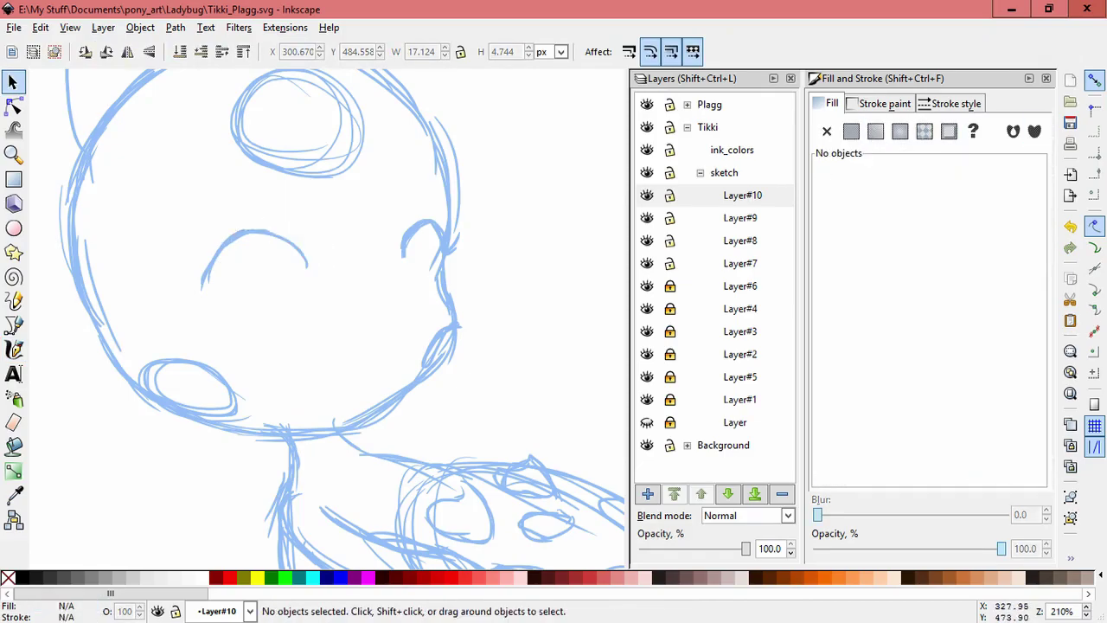
Step: Adjust the stroke that forms the lower outer end of the left eye's arc
left_click(205, 282)
left_click_drag(196, 257, 202, 257)
left_click(216, 276)
left_click(213, 274)
left_click(220, 281)
left_click(212, 276)
left_click(219, 278)
left_click(211, 275)
left_click(191, 288)
left_click(205, 283)
mouse_move(195, 260)
left_mouse_down()
mouse_move(208, 281)
mouse_move(184, 289)
mouse_move(192, 272)
mouse_move(175, 263)
left_mouse_up()
left_click(147, 304)
Step: Sketch thin curved lashes at the left eye's outer corner, undoing the unwanted strokes
left_click(13, 350)
left_click(13, 349)
key("ctrl+z")
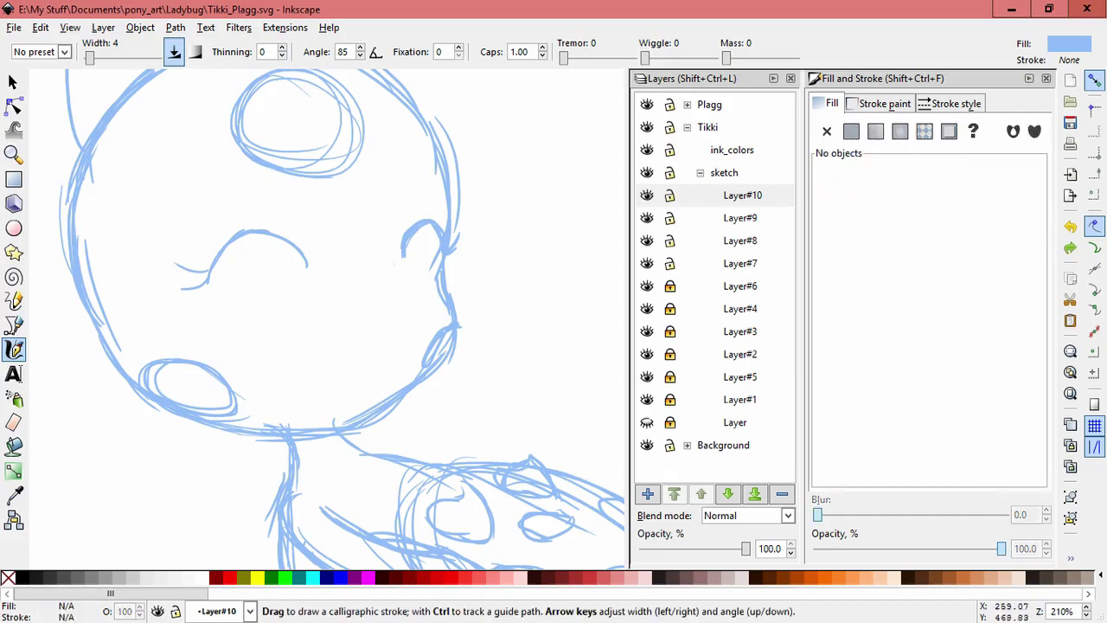
scroll(207, 290, "up", 3)
mouse_move(216, 223)
left_mouse_down()
mouse_move(176, 237)
mouse_move(119, 217)
left_mouse_up()
left_click_drag(210, 246, 141, 266)
key("ctrl+z")
key("ctrl+z")
key("ctrl+z")
left_click_drag(217, 212, 139, 219)
key("ctrl+z")
Step: Delete the unwanted upper lash strokes at the left eye's outer corner, keeping the lowest lash
left_click(12, 83)
left_click(145, 235)
key("Delete")
left_click(144, 234)
key("Delete")
left_click(156, 238)
key("Delete")
left_click(179, 238)
key("Delete")
left_click(178, 238)
key("ctrl+z")
Step: Draw new middle and upper lashes above the lowest lash of the left eye
left_click(13, 324)
left_click(13, 350)
mouse_move(207, 249)
left_mouse_down()
mouse_move(145, 270)
mouse_move(151, 259)
left_mouse_up()
key("ctrl+z")
left_click_drag(214, 228, 160, 221)
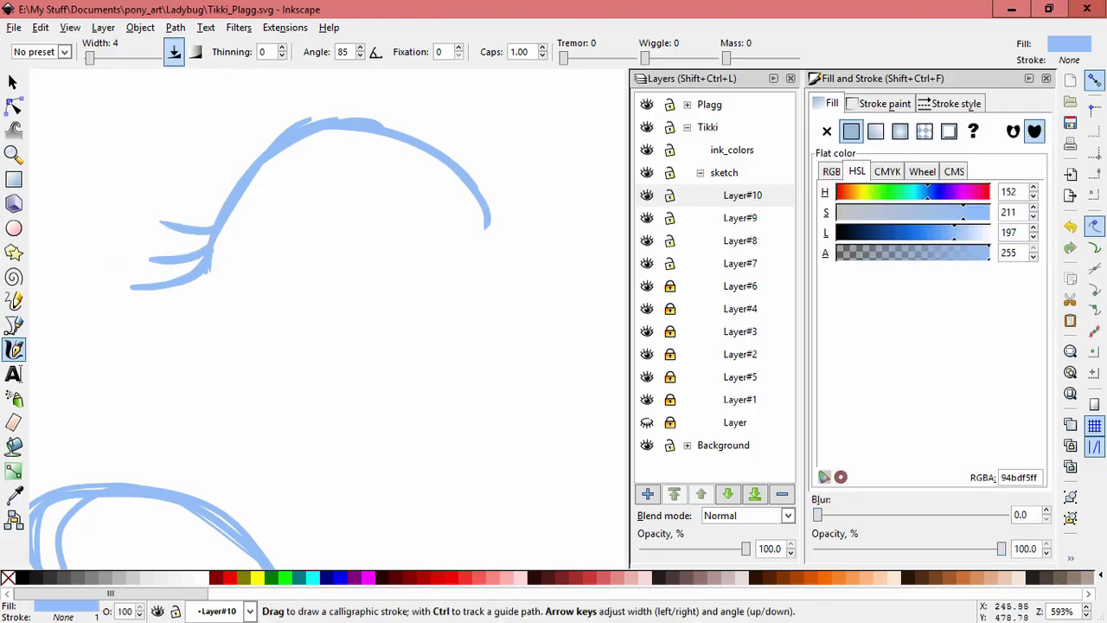
Step: Shorten the lowest lash of the left eye to line up with the tip of the middle lash
left_click(13, 82)
mouse_move(248, 362)
left_mouse_down()
mouse_move(107, 252)
mouse_move(147, 269)
left_mouse_up()
left_click(138, 287, "shift")
left_click(357, 287)
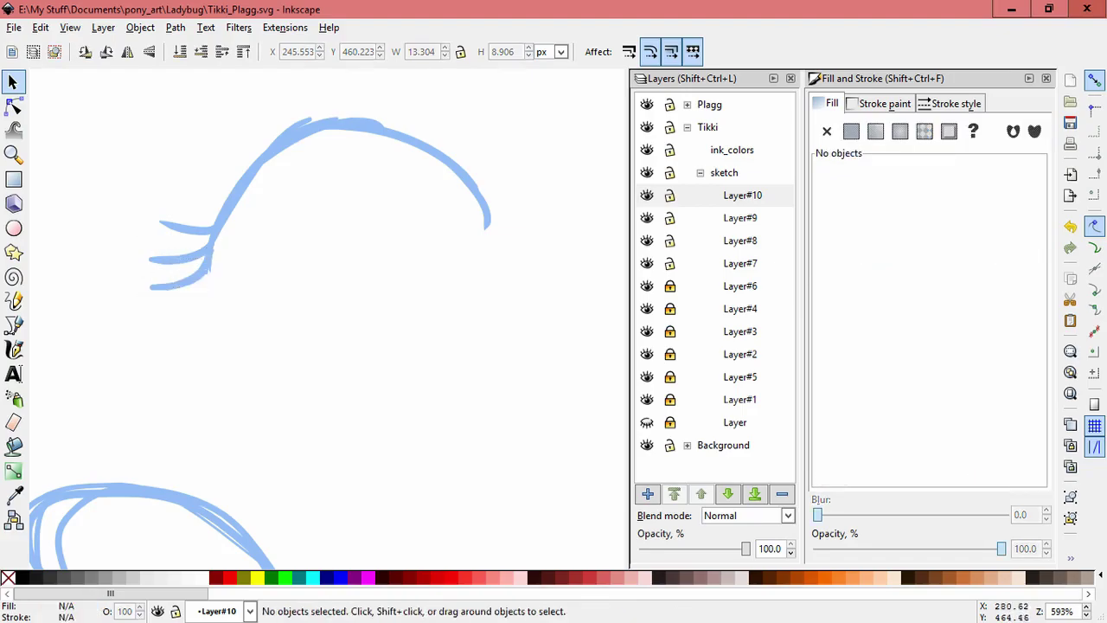
Step: Thicken the left eye's arc and the roots of its lashes with short calligraphic strokes
scroll(357, 287, "down", 3)
left_click_drag(528, 288, 409, 316)
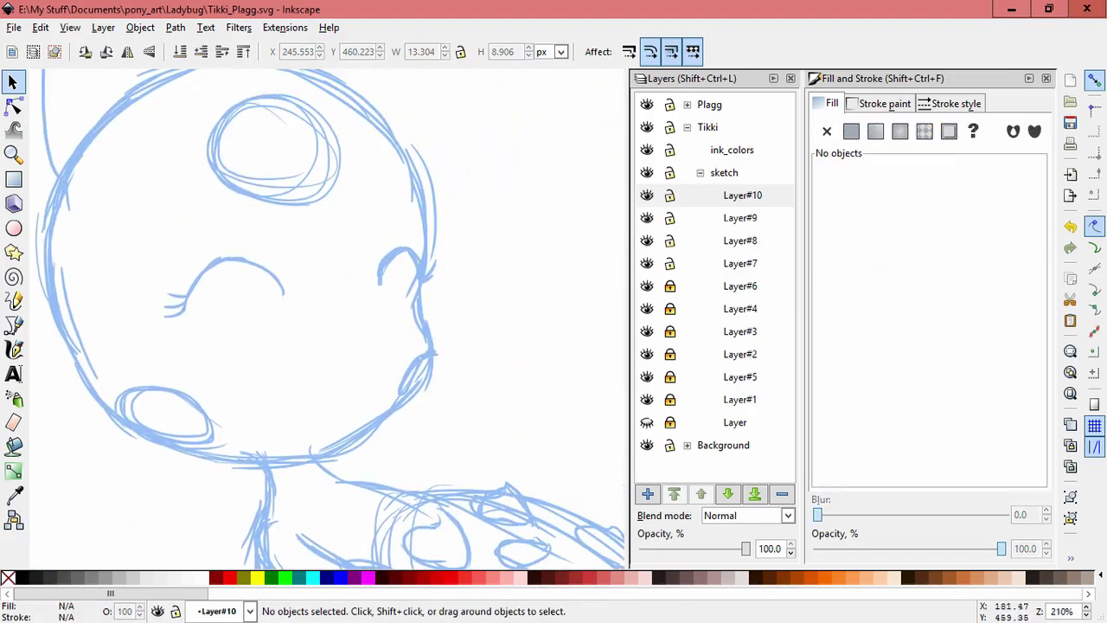
key("c")
scroll(177, 303, "up", 2)
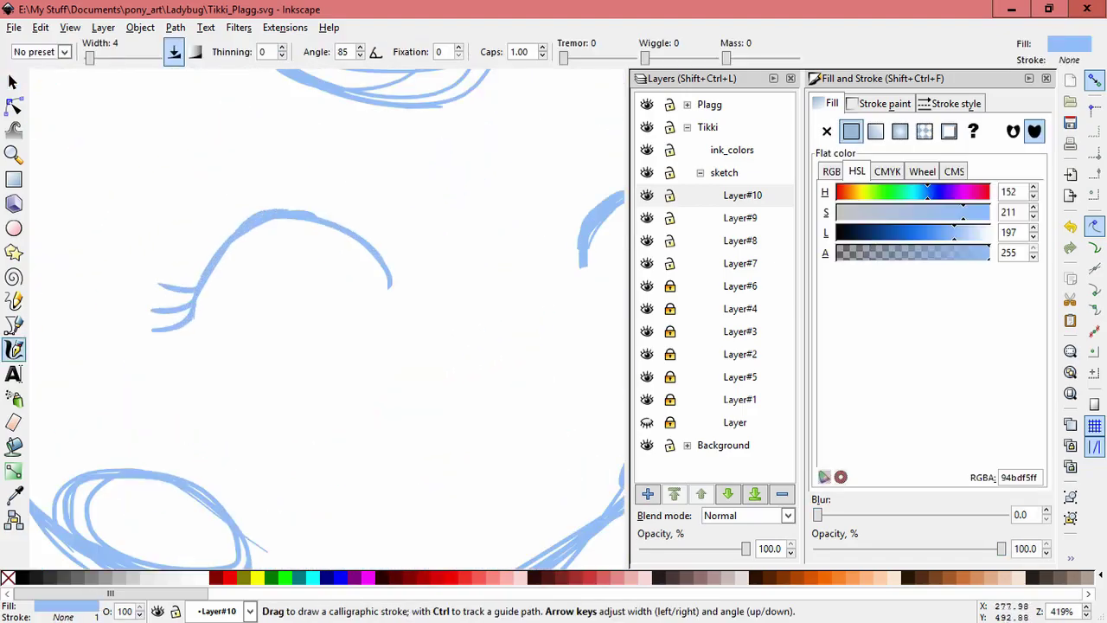
left_click_drag(206, 259, 234, 230)
left_click_drag(171, 287, 188, 286)
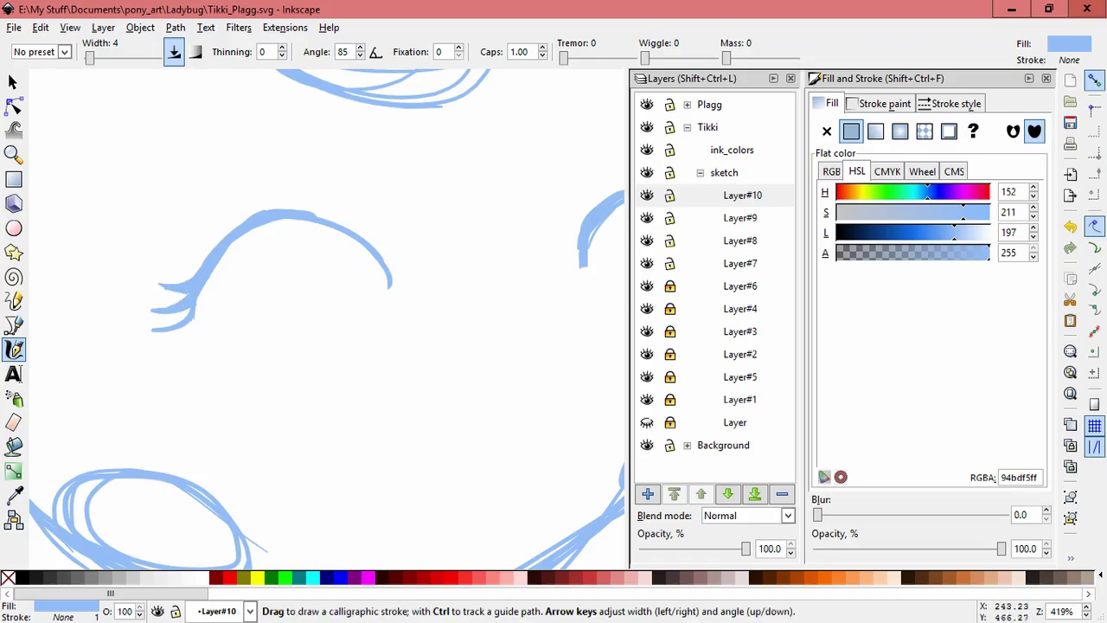
left_click_drag(167, 326, 192, 317)
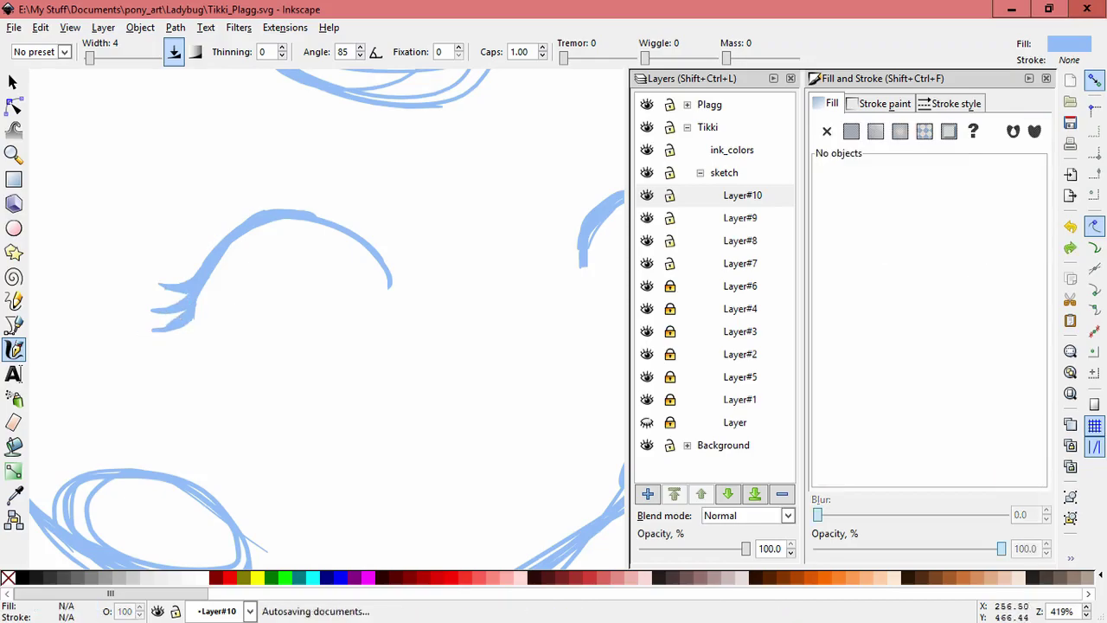
left_click_drag(313, 215, 349, 230)
Step: Delete the extra strokes at the inner end of the right eye's arc, leaving a single thin line
key("space")
left_click_drag(480, 210, 280, 241)
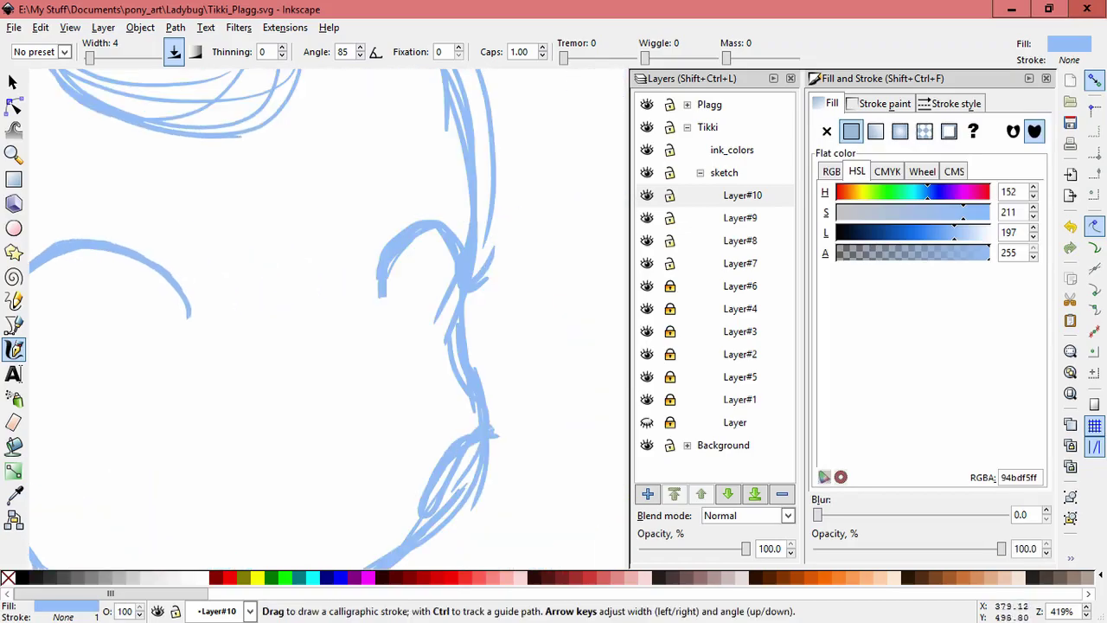
left_click(13, 82)
left_click_drag(396, 250, 299, 342)
key("Delete")
left_click_drag(382, 281, 305, 340)
key("Delete")
left_click_drag(395, 260, 320, 356)
key("Delete")
left_click_drag(439, 308, 374, 346)
key("Delete")
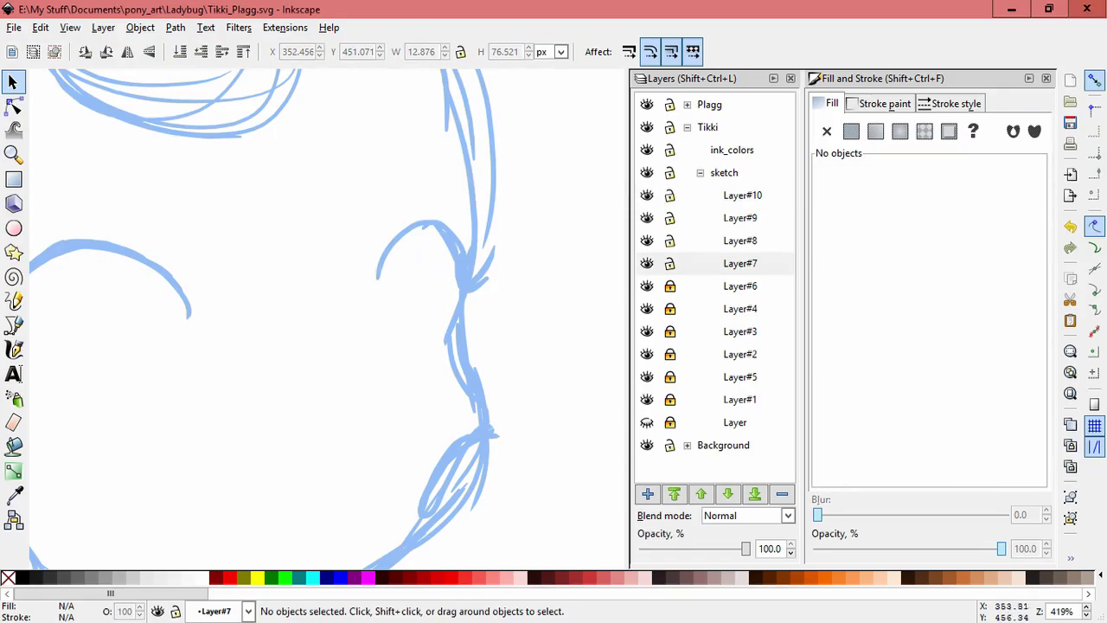
key("ctrl+z")
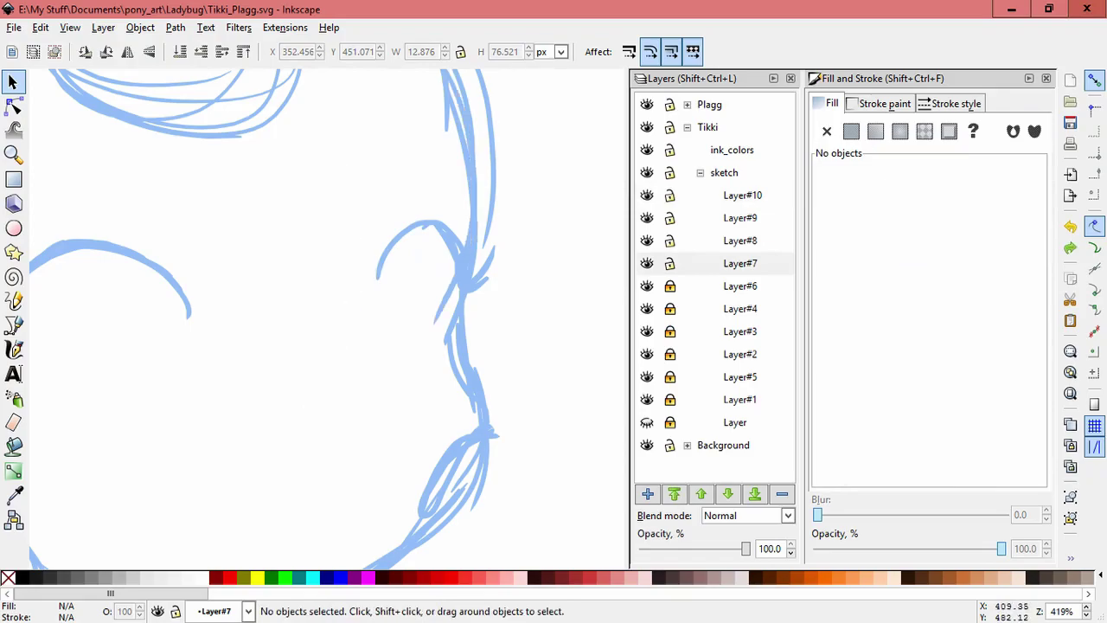
Step: Undo the last stroke deletions on the right eye's arc to bring back its thicker inner end
key("ctrl+z")
key("ctrl+z")
key("ctrl+z")
key("ctrl+z")
key("ctrl+z")
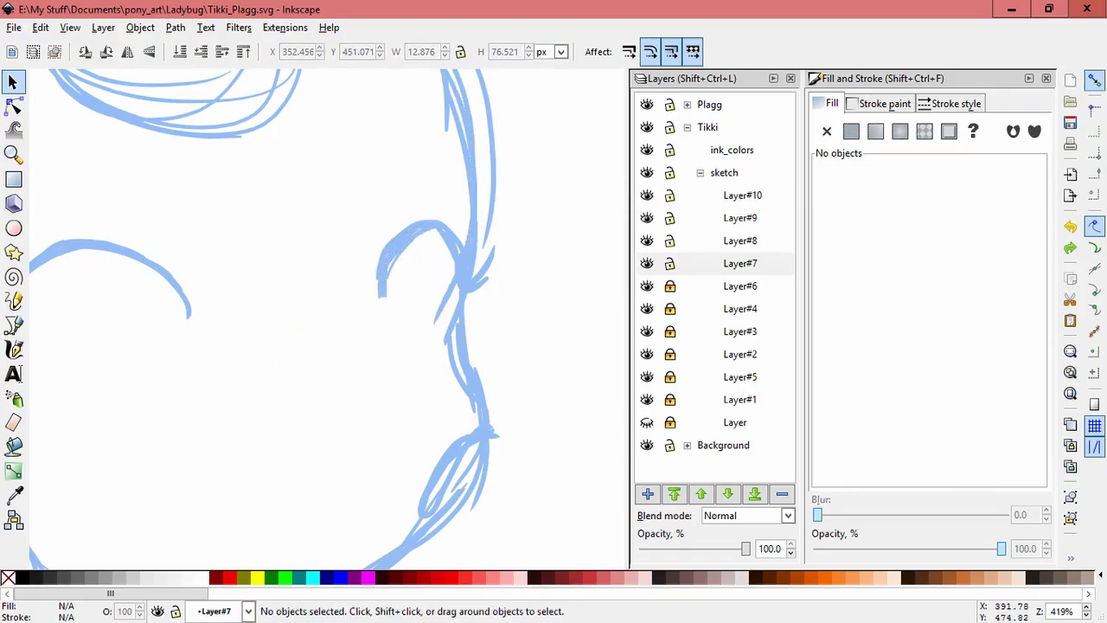
Step: Pull the stray stroke tail below the outer end of the right eye's arc in against the face outline
left_click(438, 320)
key("Delete")
key("ctrl+z")
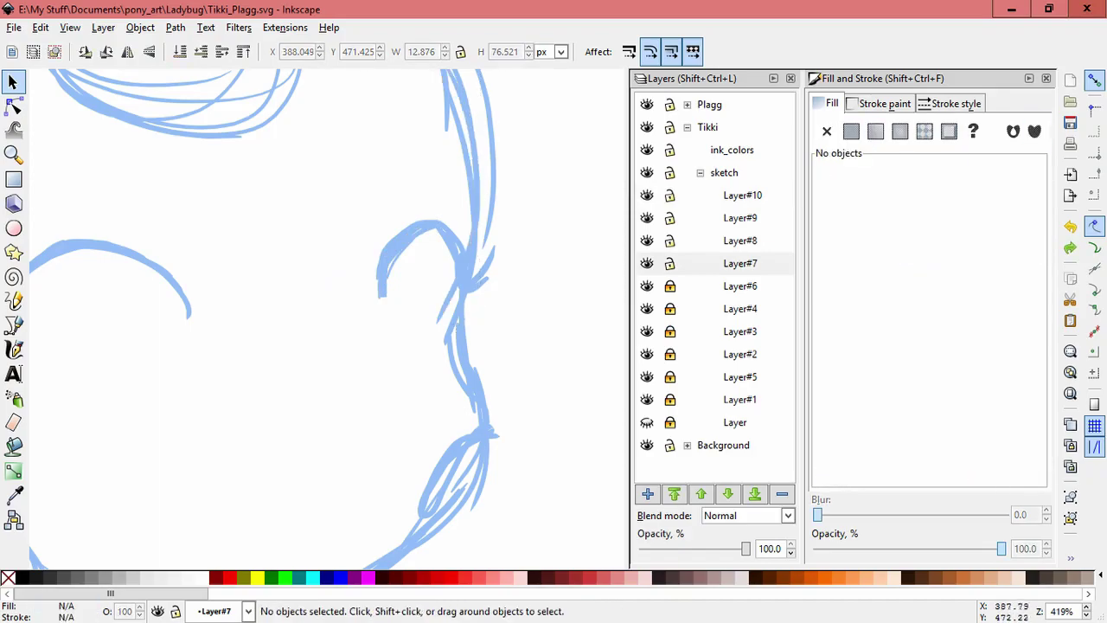
left_click(439, 322)
left_click_drag(431, 328, 446, 328)
key("Escape")
Step: Delete the blunt extra stroke at the inner tip of the right eye's arc, keeping its thickened curve
mouse_move(386, 293)
left_mouse_down()
mouse_move(399, 285)
mouse_move(377, 282)
mouse_move(384, 288)
left_mouse_up()
key("ctrl+z")
key("Escape")
left_click(379, 292)
key("Delete")
left_click(395, 260)
key("Escape")
key("c")
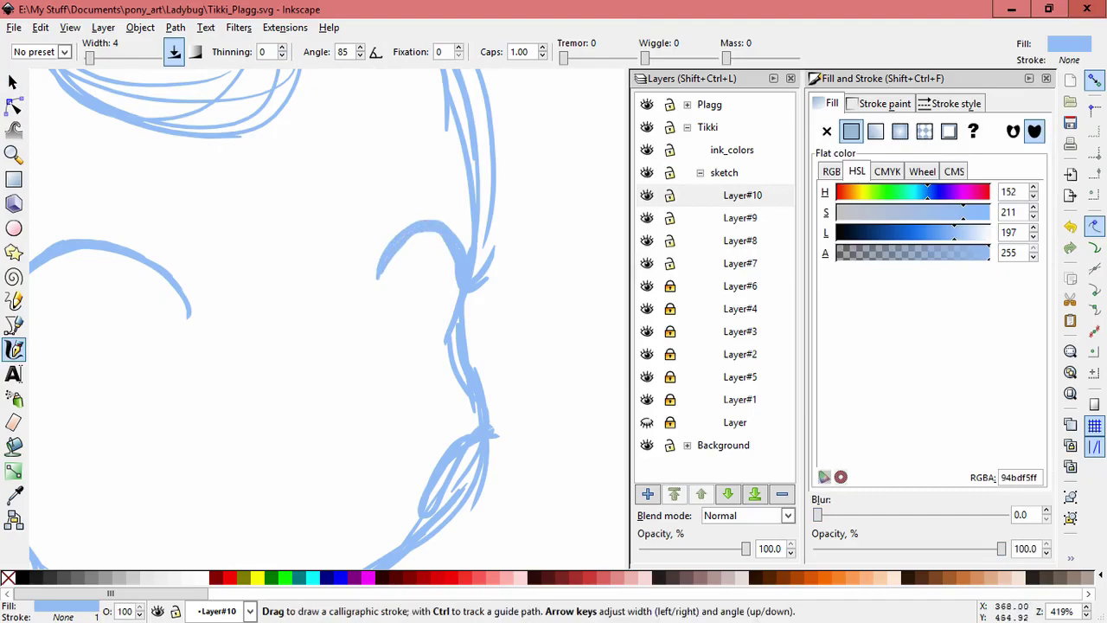
Step: Try to remove and narrow the thick strokes where the right eye's arc meets the face outline
left_click(14, 82)
left_click(458, 251)
key("Delete")
left_click_drag(470, 279, 403, 322)
key("ctrl+z")
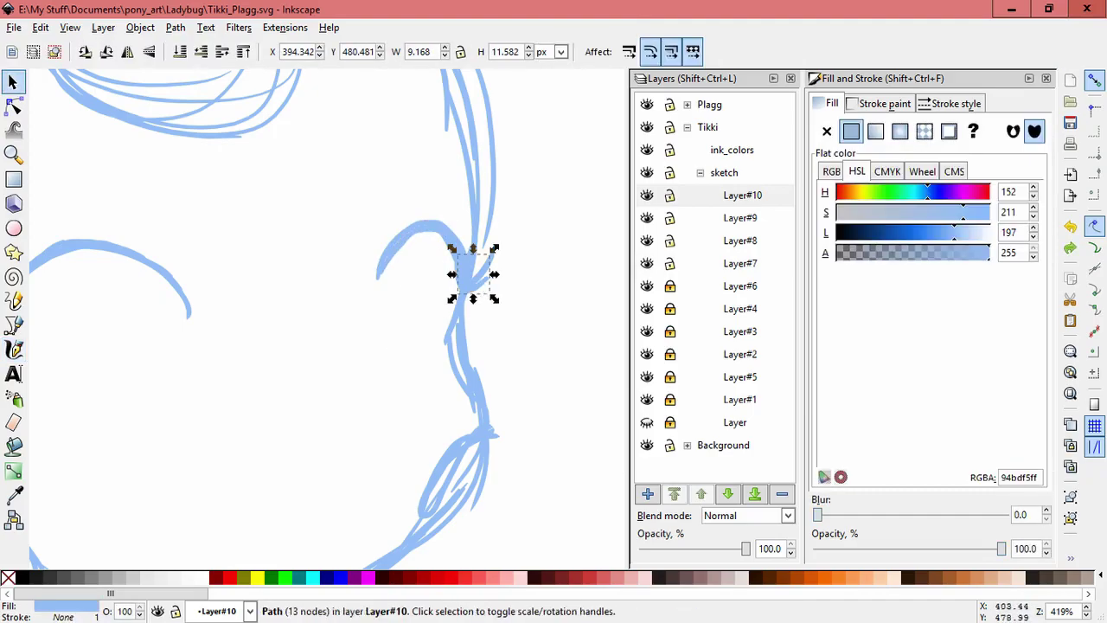
left_click_drag(451, 275, 459, 275)
key("ctrl+z")
key("Escape")
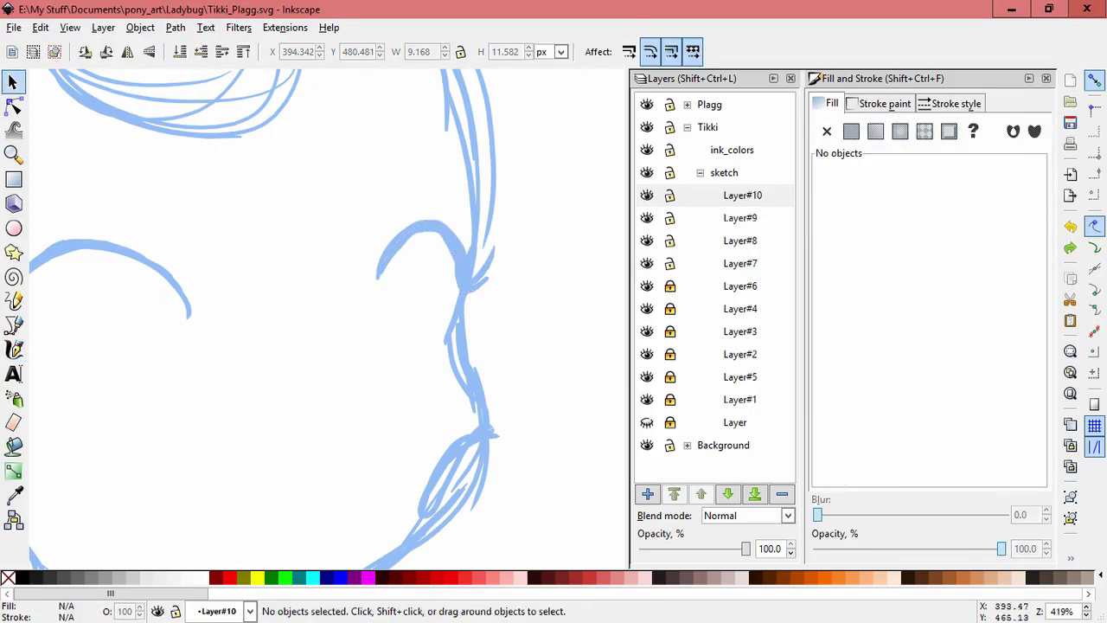
Step: Draw a short curved lower lid line under each eye with calligraphic strokes
middle_click(392, 362, "shift")
middle_click(392, 363, "shift")
scroll(474, 97, "down", 1)
key("space")
scroll(409, 299, "up", 2)
left_click_drag(409, 300, 446, 291)
left_click(14, 349)
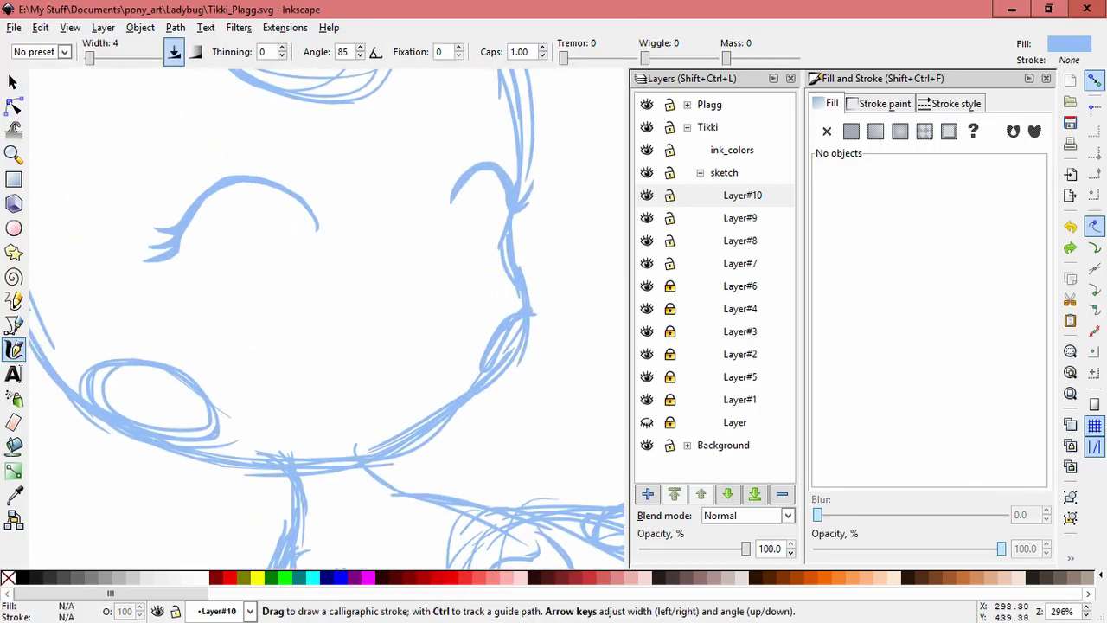
left_click_drag(264, 314, 214, 309)
left_click_drag(292, 302, 315, 278)
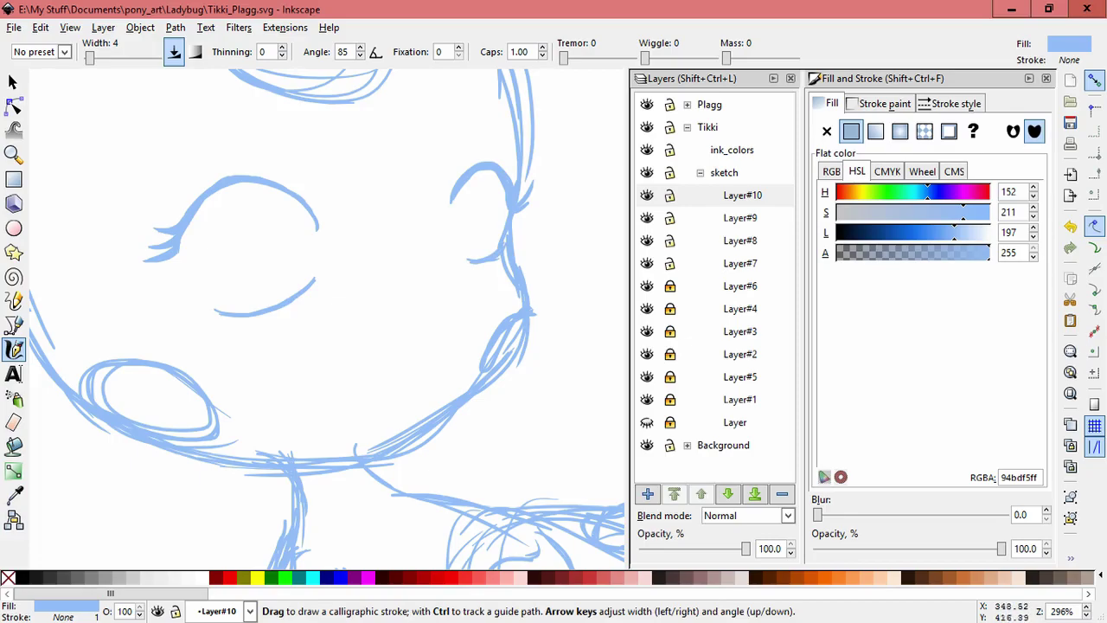
Step: Draw a small open smiling mouth below and between the eyes, with an upper line, a curved lower lip and a pointed corner
left_click_drag(340, 352, 430, 341)
key("ctrl+z")
left_click_drag(342, 358, 383, 378)
left_click_drag(431, 341, 410, 373)
key("ctrl+z")
left_click_drag(430, 341, 432, 341)
left_click_drag(335, 353, 395, 381)
left_click_drag(431, 343, 442, 331)
left_click_drag(440, 332, 403, 369)
left_click_drag(436, 340, 383, 378)
key("ctrl+z")
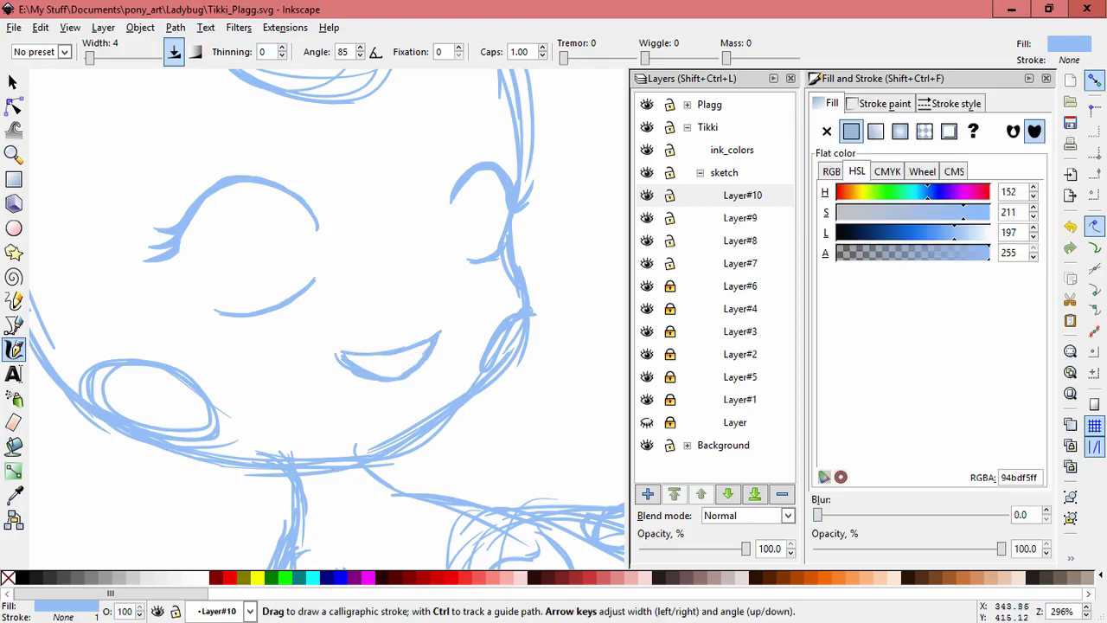
mouse_move(417, 350)
left_mouse_down()
mouse_move(414, 364)
mouse_move(422, 349)
left_mouse_up()
key("ctrl+z")
Step: Add a new layer above Layer#10 and draw an oval iris inside the left eye
key("ctrl+shift+n")
left_click(610, 366)
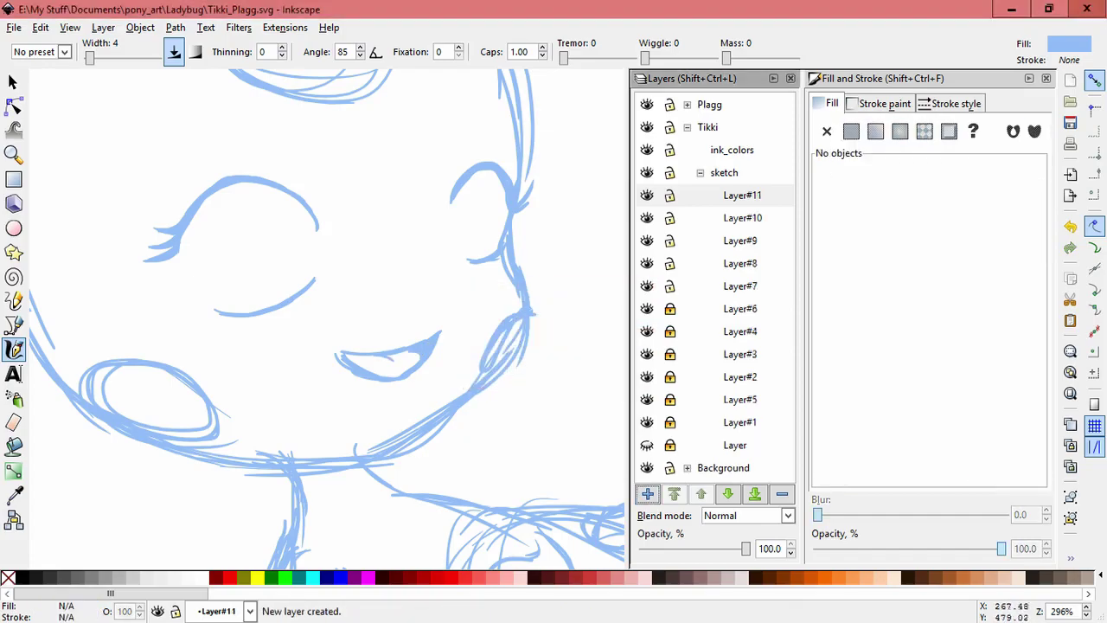
mouse_move(199, 206)
left_mouse_down()
mouse_move(194, 225)
mouse_move(225, 296)
mouse_move(236, 295)
left_mouse_up()
key("ctrl+z")
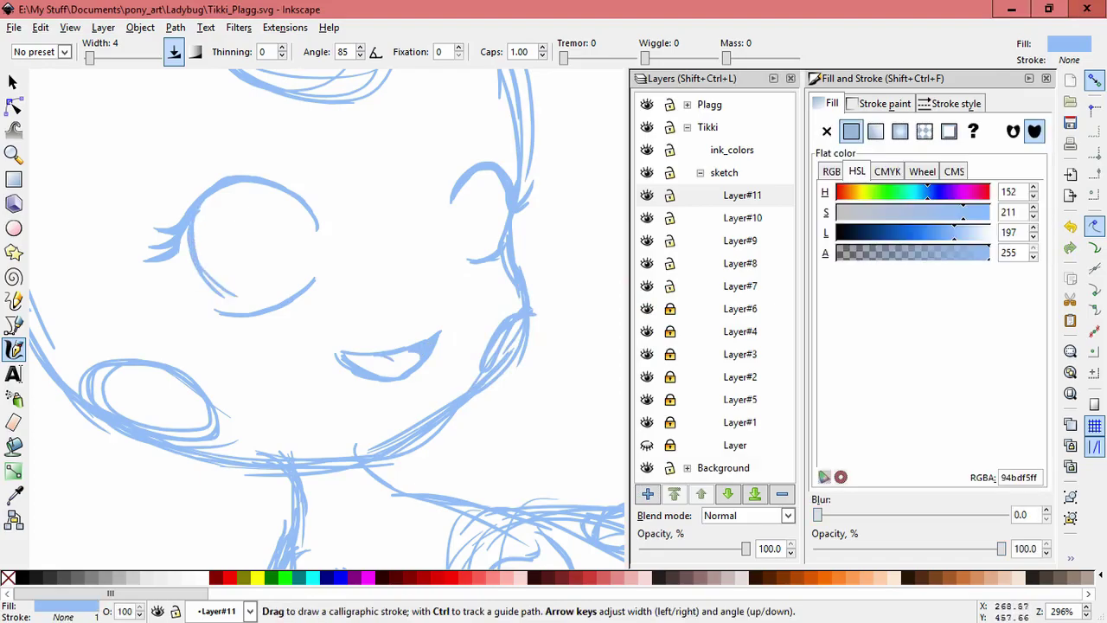
key("ctrl+z")
left_click_drag(277, 209, 283, 272)
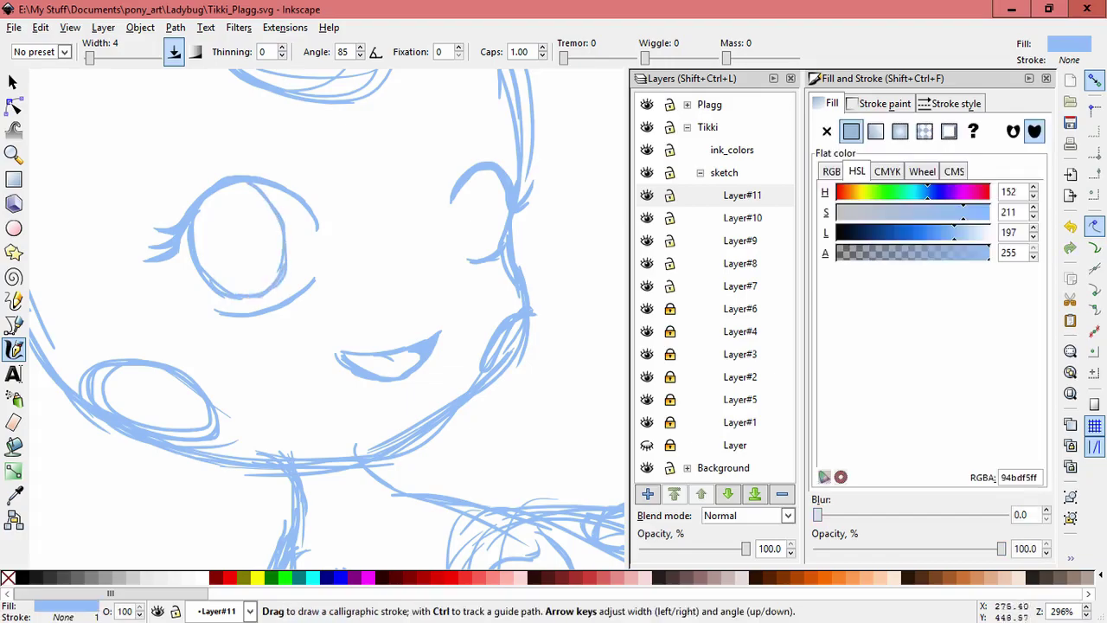
Step: Draw a narrow oval iris inside the right eye and reinforce the inner side of the left iris
left_click_drag(491, 170, 498, 209)
key("ctrl+z")
key("ctrl+z")
key("ctrl+shift+z")
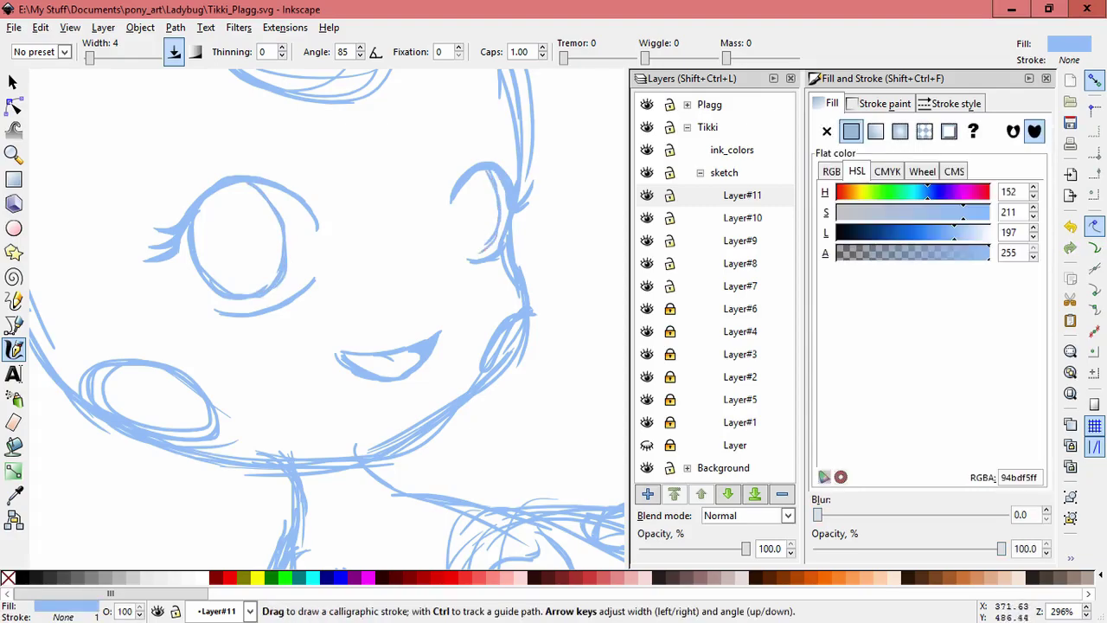
mouse_move(455, 220)
left_mouse_down()
mouse_move(461, 239)
mouse_move(498, 218)
left_mouse_up()
left_click_drag(475, 174, 459, 218)
left_click_drag(243, 179, 276, 211)
left_click_drag(277, 226, 282, 262)
key("ctrl+z")
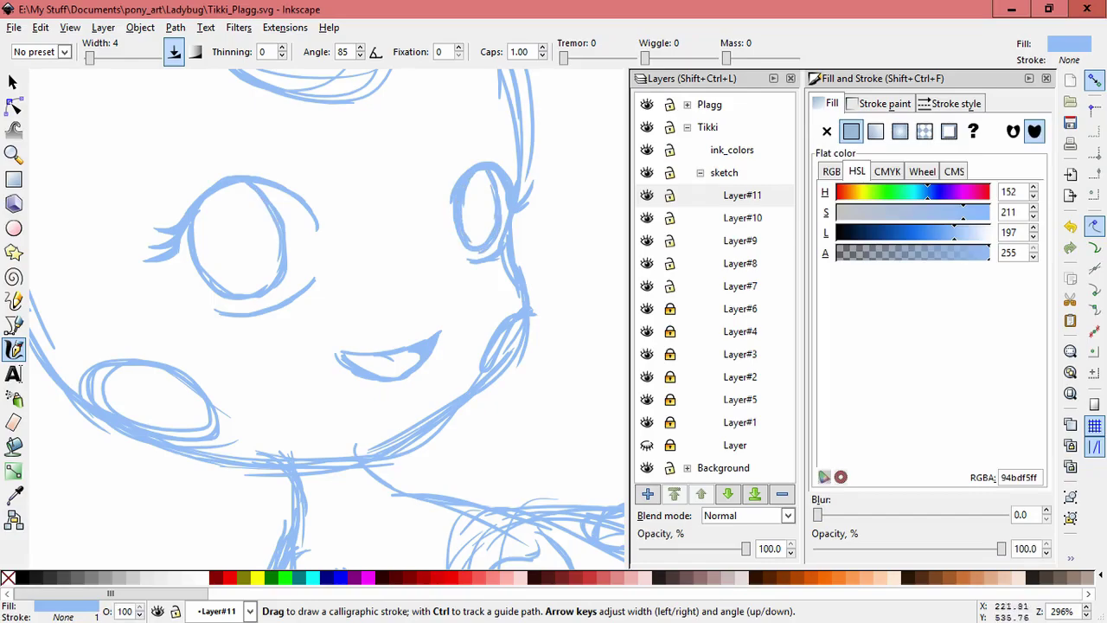
Step: Lock Layer#10, Layer#9, Layer#8 and Layer#7 so that only the iris strokes can be selected
key("s")
left_click_drag(125, 131, 329, 325)
left_click(670, 218)
left_click(669, 240)
left_click(670, 263)
left_click(669, 286)
left_click(372, 207)
Step: Skew the left iris slightly and shift it a little toward the lashes
left_click_drag(130, 136, 333, 328)
left_click(259, 196)
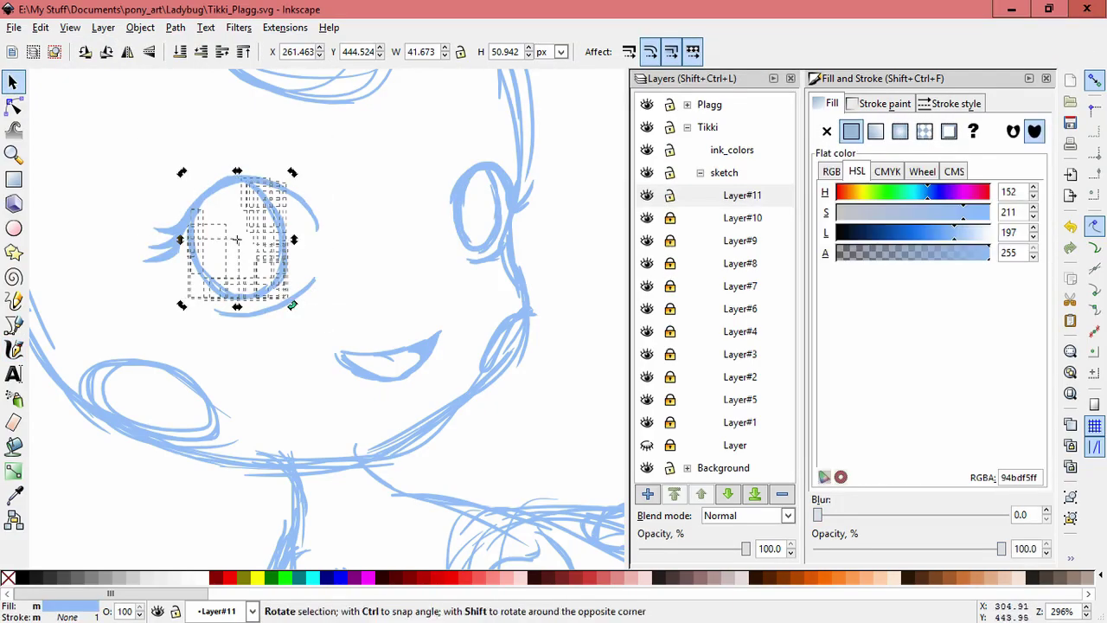
left_click_drag(237, 305, 230, 305)
left_click_drag(275, 272, 271, 271)
Step: Narrow the right iris, skew it slightly and shift it toward the inner side of the eye
left_click(467, 133)
left_click_drag(435, 146, 498, 257)
left_click_drag(499, 210, 494, 211)
left_click_drag(471, 256, 470, 261)
left_click_drag(489, 222, 488, 221)
left_click(380, 300)
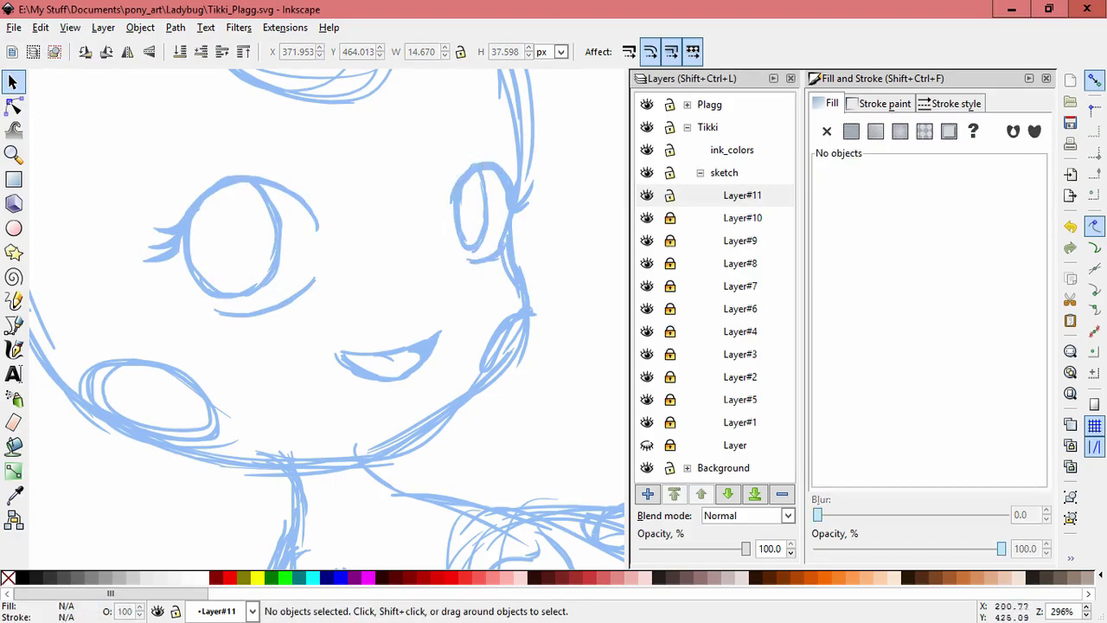
Step: Add a new layer above Layer#11 and sketch a thin curved brow line above each eye
key("c")
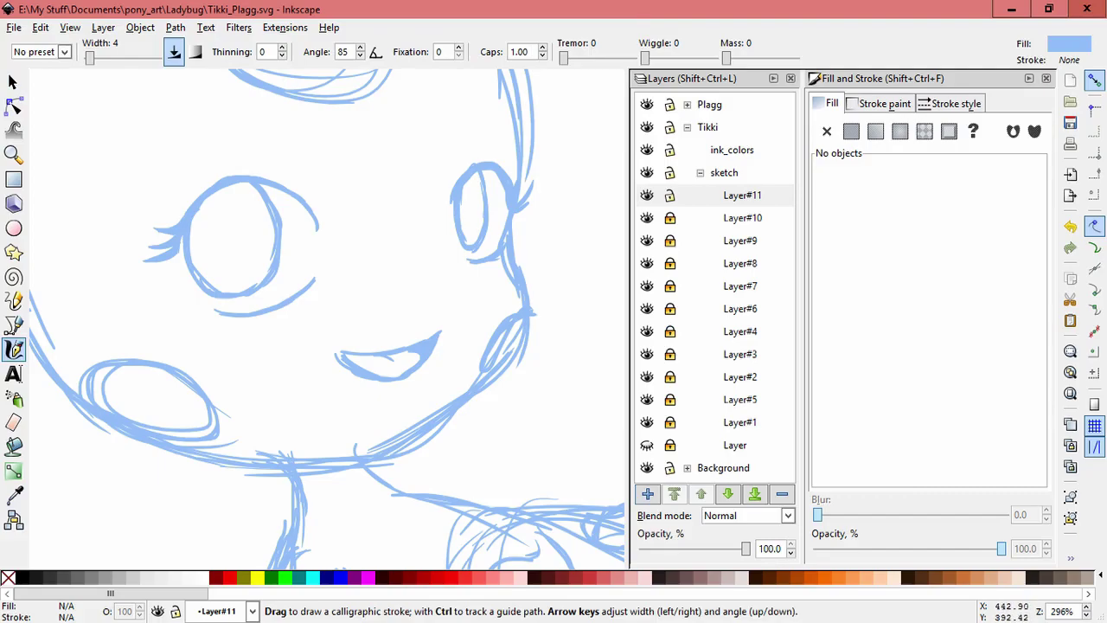
left_click(647, 494)
key("Return")
left_click_drag(198, 131, 149, 159)
key("ctrl+z")
left_click_drag(215, 110, 147, 156)
left_click_drag(471, 98, 499, 110)
key("ctrl+z")
key("ctrl+z")
key("ctrl+z")
key("ctrl+z")
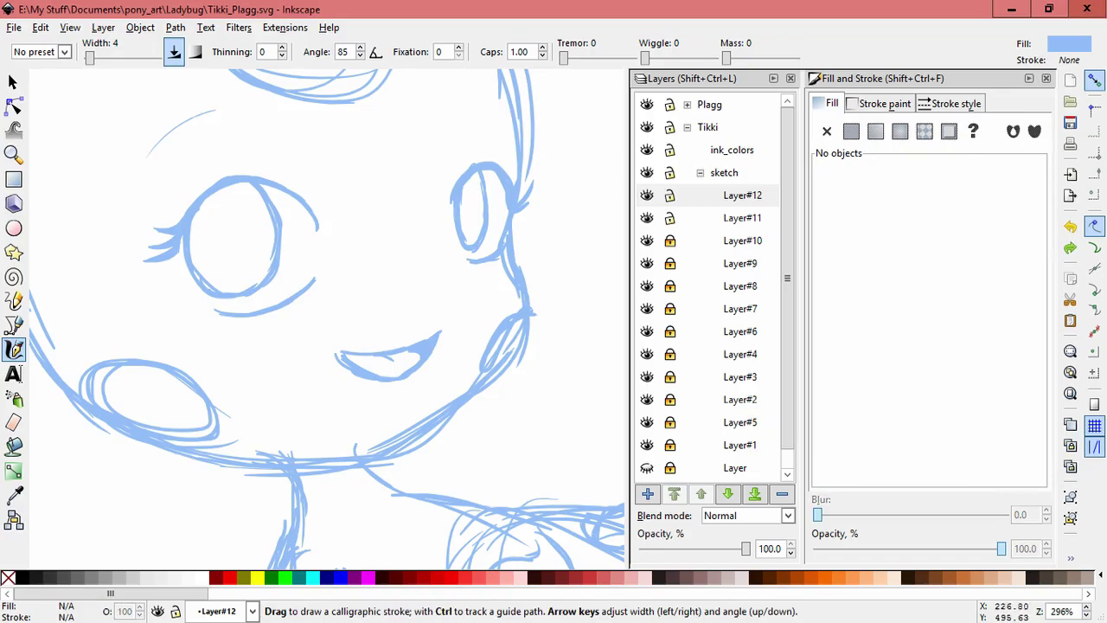
Step: Lock Layer#12 with the brow lines and unlock Layer#10 with the eye outlines
left_click(13, 82)
mouse_move(177, 125)
left_mouse_down()
mouse_move(185, 188)
mouse_move(520, 193)
mouse_move(478, 183)
mouse_move(507, 184)
left_mouse_up()
left_click(189, 186)
key("ctrl+c")
left_click(543, 217)
mouse_move(411, 294)
left_mouse_down()
mouse_move(433, 217)
mouse_move(416, 259)
left_mouse_up()
left_click(647, 241)
left_click(647, 241)
Step: Select all strokes of both eyes, enlarge them together and shift them slightly
left_click_drag(112, 148, 358, 348)
mouse_move(406, 163)
left_mouse_down("shift")
mouse_move(524, 264)
mouse_move(532, 289)
left_mouse_up("shift")
left_click_drag(148, 186, 116, 173)
left_click(298, 219)
left_click_drag(291, 215, 298, 218)
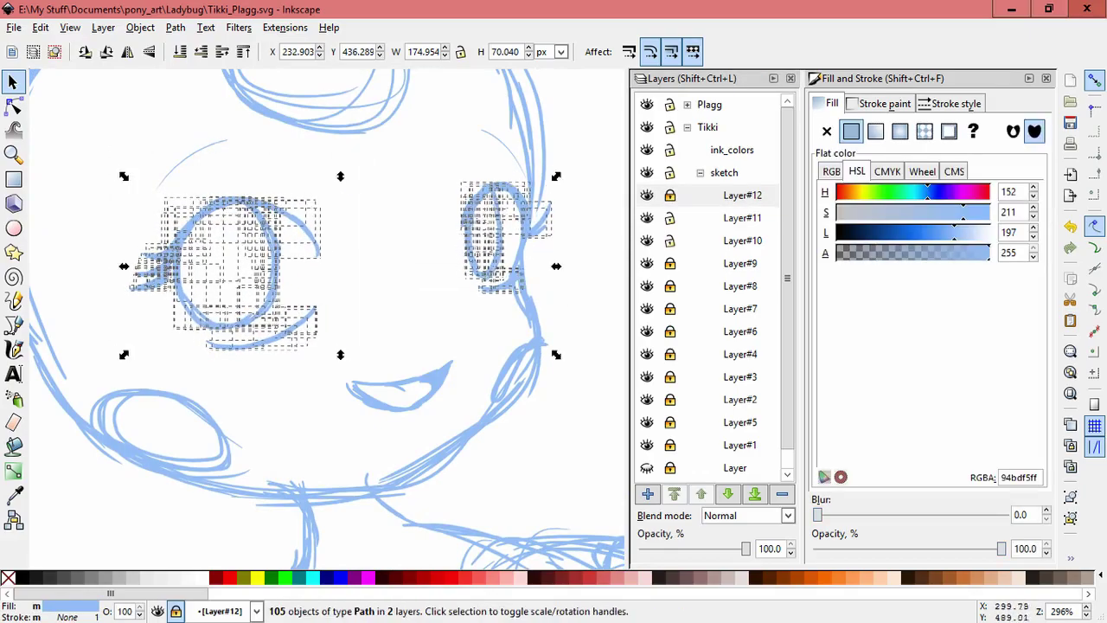
left_click(421, 291)
middle_click(422, 291, "shift")
middle_click(421, 291, "shift")
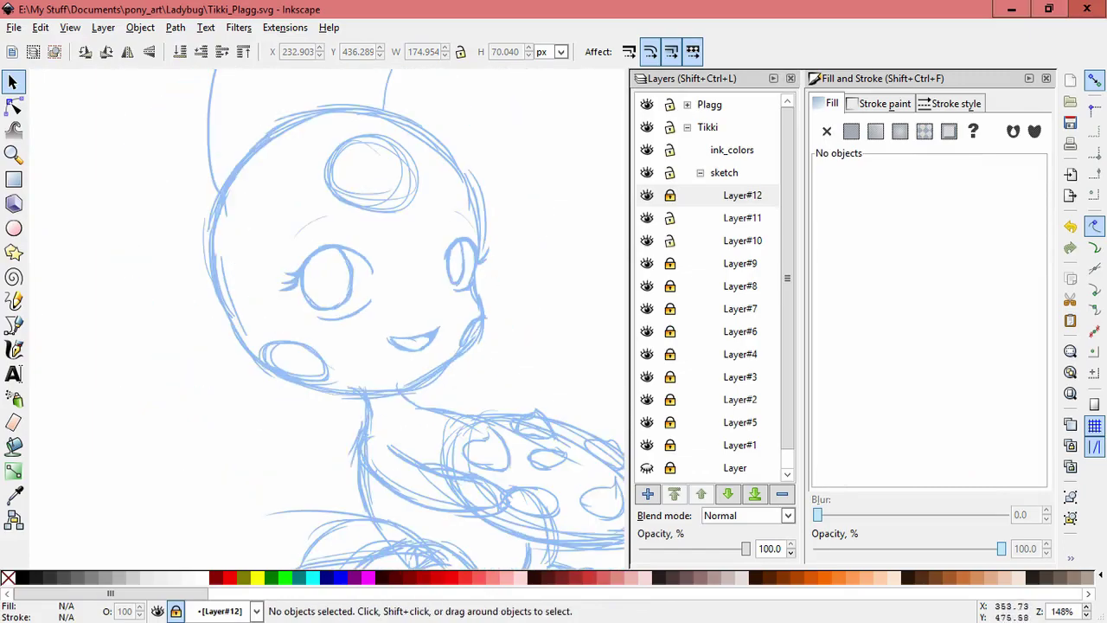
Step: Enlarge the left eye toward the middle of the face and make the right eye slightly taller to match
left_click_drag(240, 219, 393, 331)
key("ctrl+z")
left_click_drag(272, 239, 279, 245)
left_click(421, 269)
left_click_drag(450, 262, 507, 261)
key("ctrl+z")
left_click_drag(424, 221, 467, 304)
left_click(555, 217)
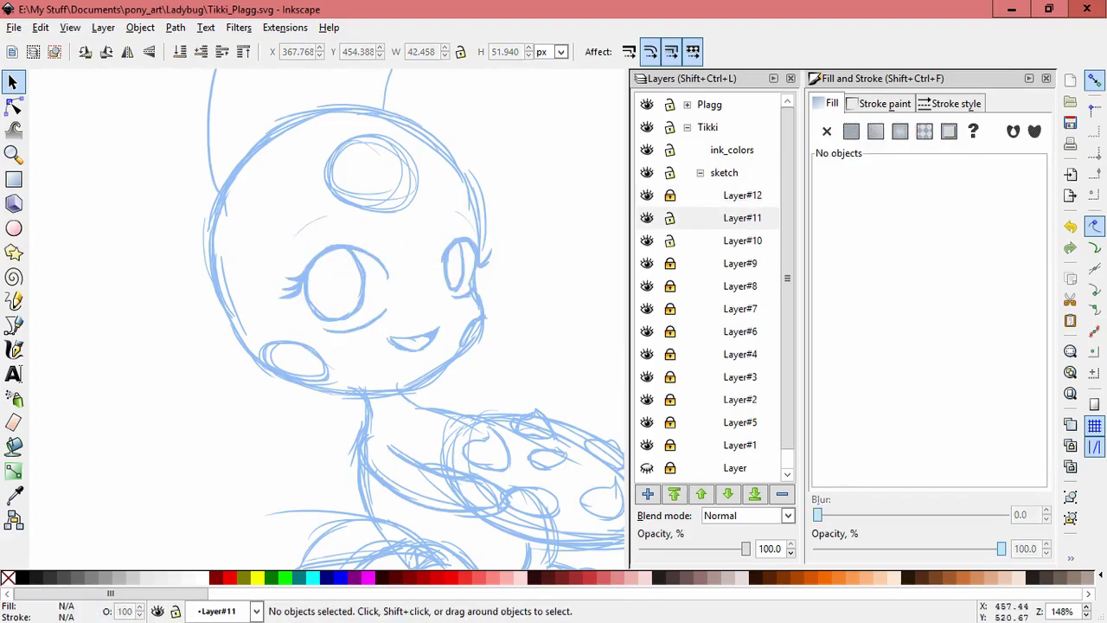
Step: Lock Layer#10 and Layer#11 and add a new layer directly above Layer#11
left_click(669, 241)
left_click(670, 218)
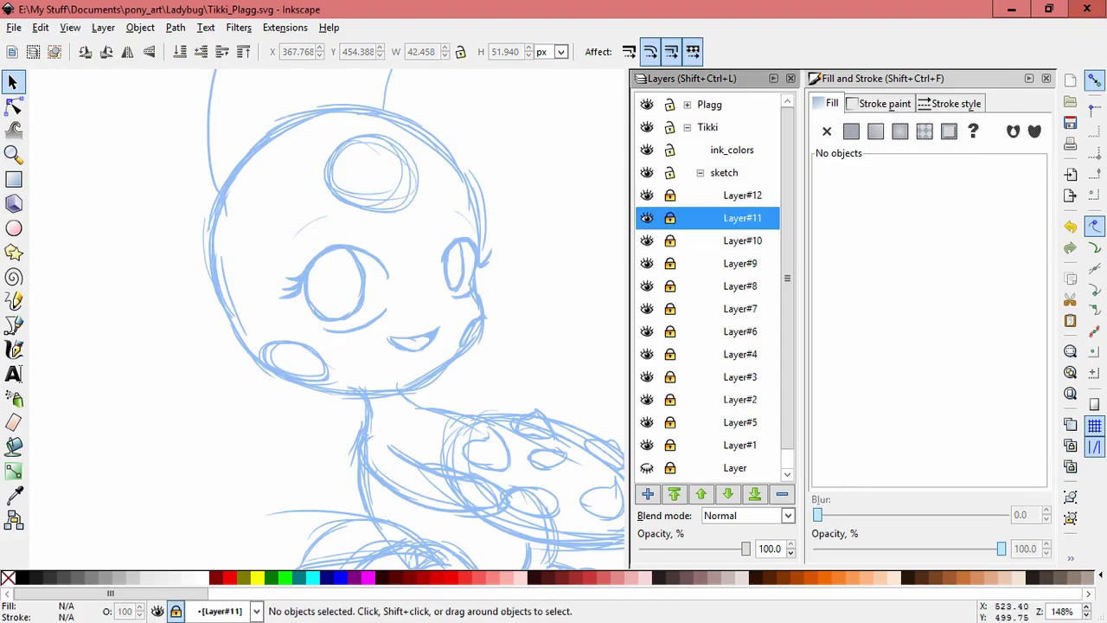
left_click(648, 494)
key("Return")
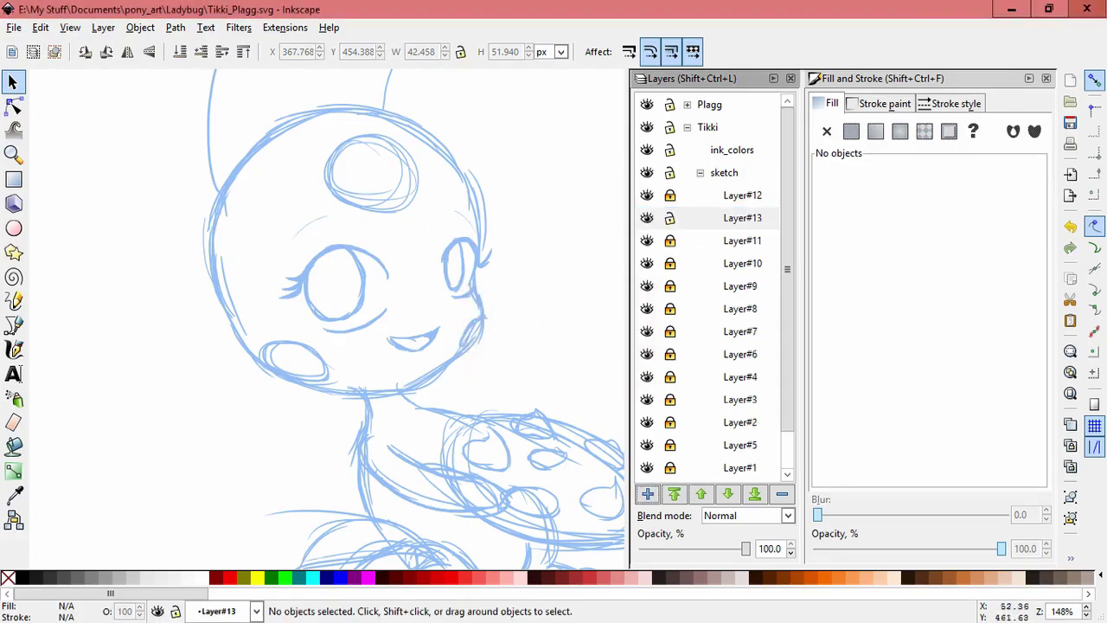
Step: Draw an oval pupil with a small oval highlight at its upper end inside the left iris
left_click(13, 349)
scroll(387, 290, "up", 2)
key("ctrl+z")
left_click_drag(251, 245, 273, 311)
key("ctrl+z")
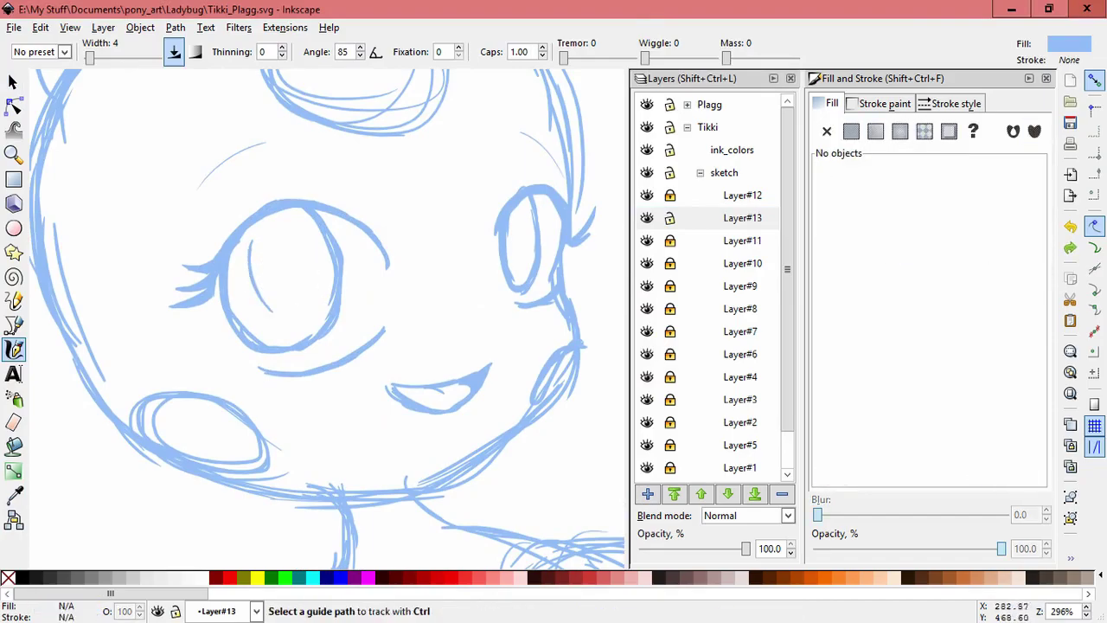
left_click_drag(246, 246, 247, 292)
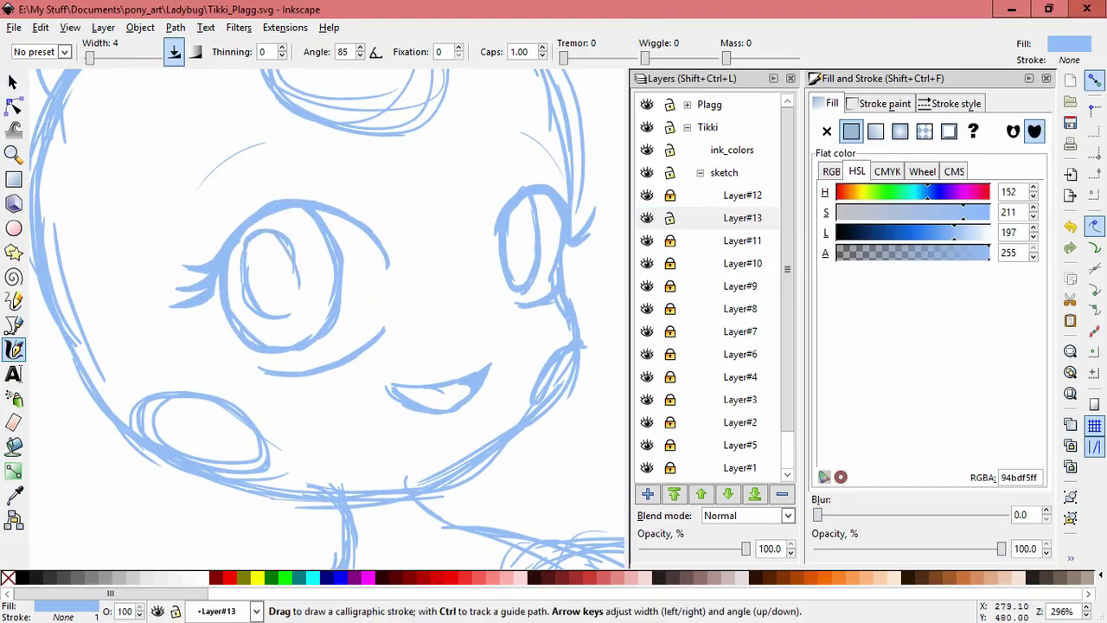
mouse_move(275, 267)
left_mouse_down()
mouse_move(278, 235)
mouse_move(266, 261)
mouse_move(285, 244)
left_mouse_up()
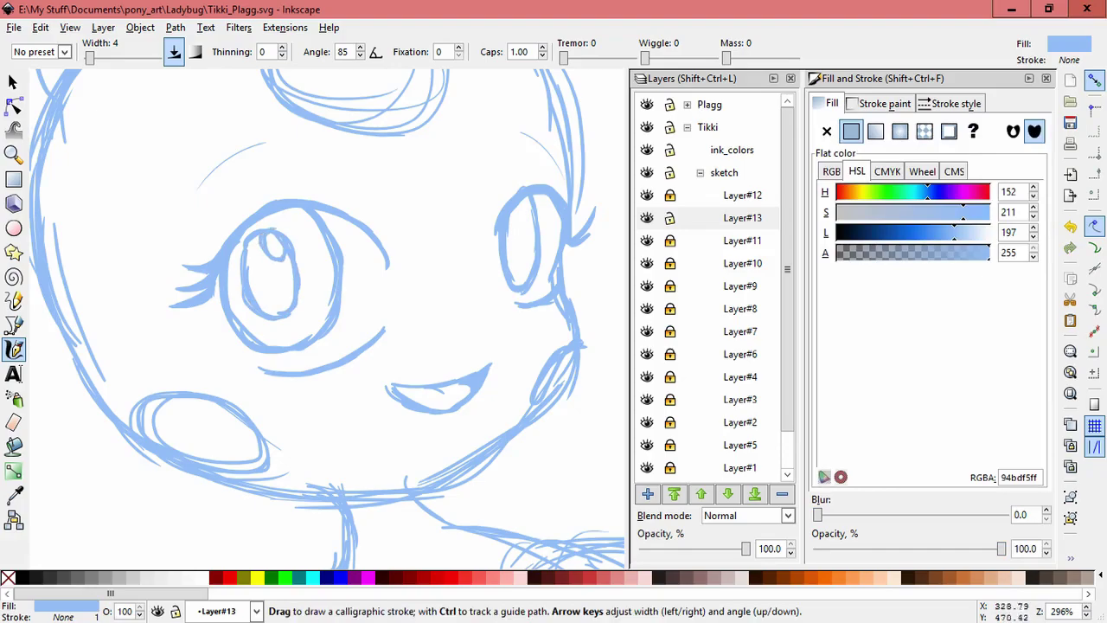
Step: Draw a narrow oval pupil with a small highlight near its upper end inside the right iris
scroll(554, 243, "up", 2)
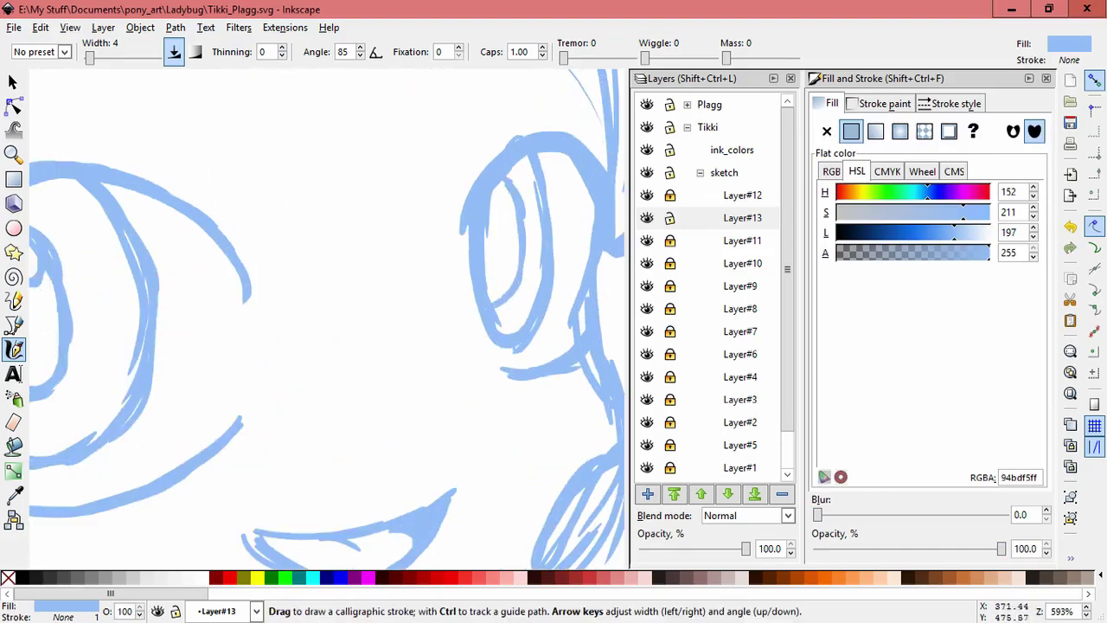
left_click_drag(510, 189, 507, 185)
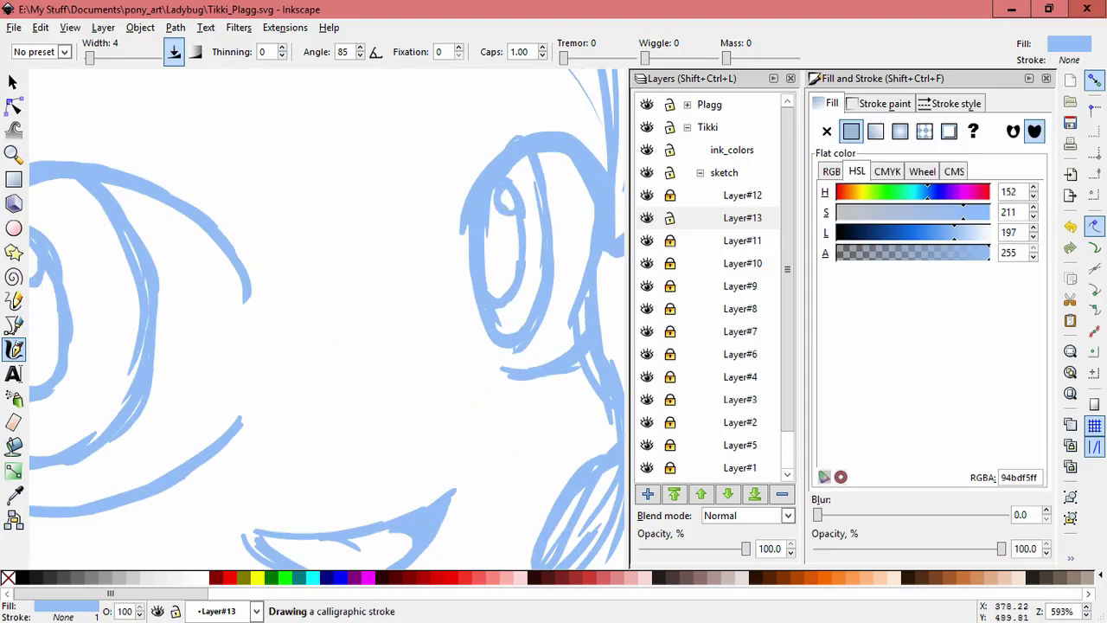
scroll(393, 298, "down", 3)
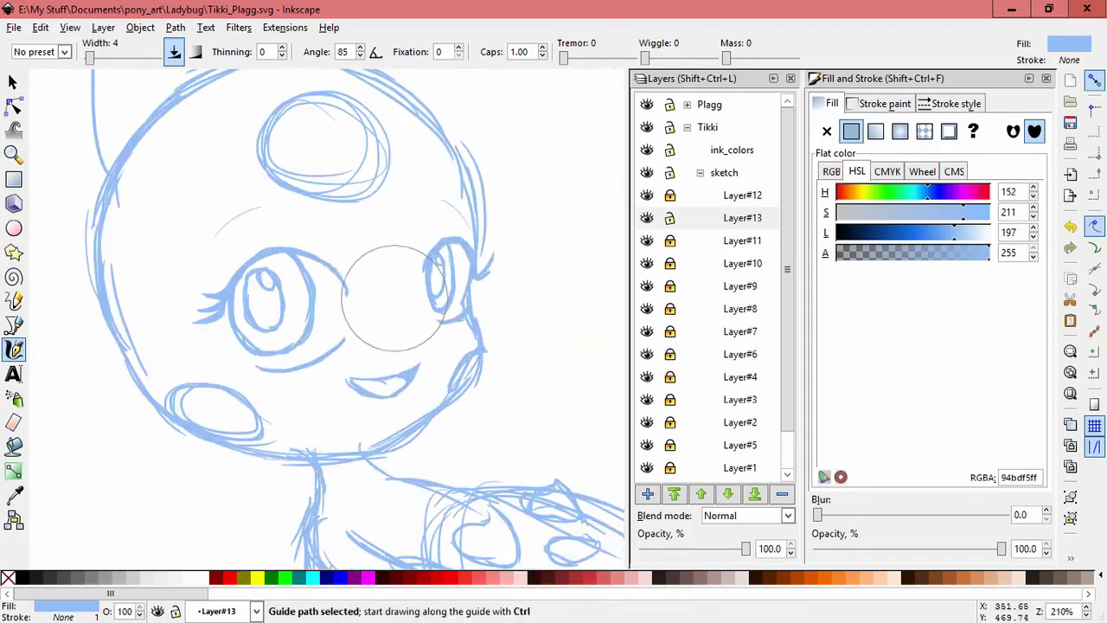
scroll(394, 299, "up", 1)
Step: Select the left eye's pupil with its highlight, enlarge it slightly and adjust its slant
key("s")
left_click_drag(161, 291, 277, 363)
left_click_drag(211, 240, 171, 356)
left_click(185, 325)
left_click_drag(208, 246, 213, 246)
left_click(232, 316)
left_click_drag(243, 352, 236, 325)
key("ctrl+z")
key("Escape")
Step: Resize and reposition the right eye's pupil and highlight to match the left eye
mouse_move(403, 204)
left_mouse_down()
mouse_move(495, 310)
mouse_move(452, 310)
mouse_move(391, 201)
left_mouse_up()
key("Escape")
left_click_drag(466, 278, 468, 273)
left_click_drag(472, 265, 477, 223)
key("Escape")
middle_click(393, 351, "shift")
middle_click(393, 350, "shift")
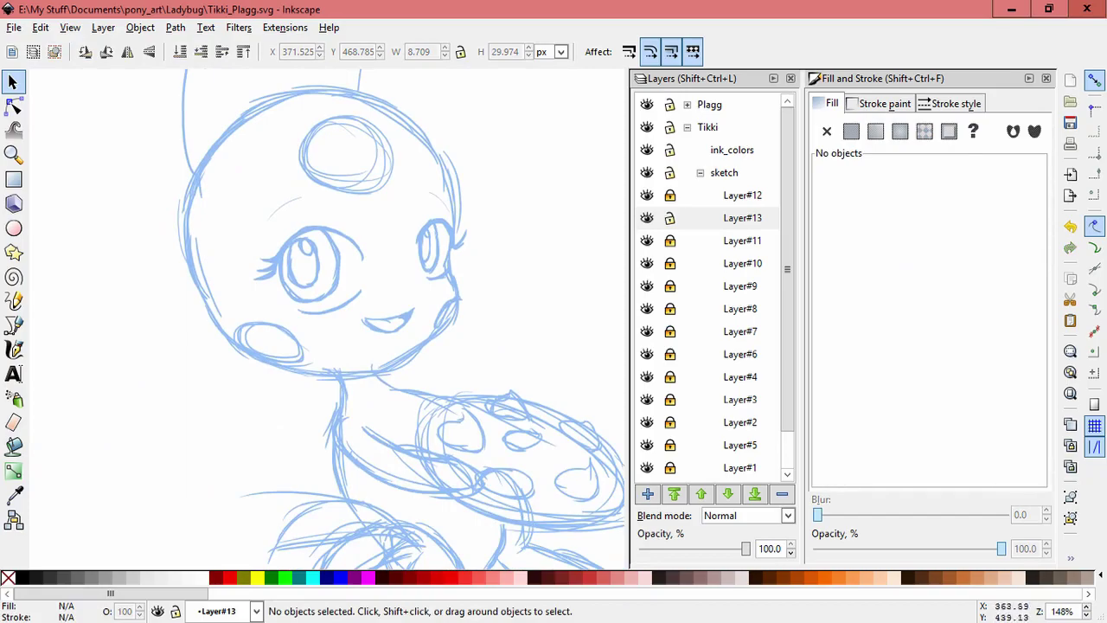
Step: Lock Layer#13 with the pupils and make the eye outlines on Layer#10 editable
left_click(381, 302)
left_click(381, 303)
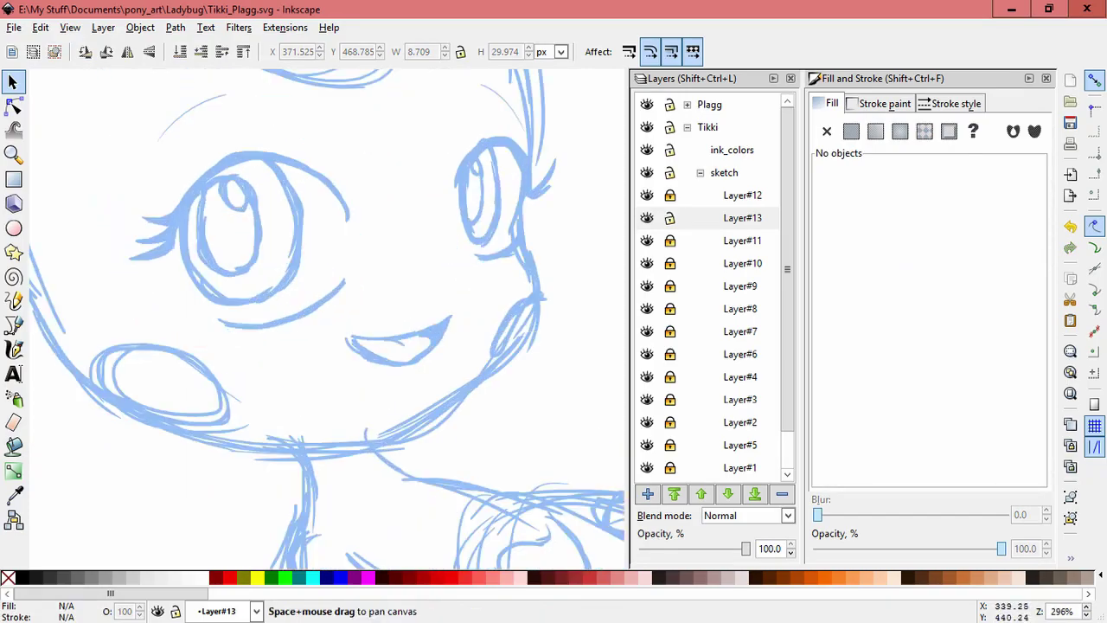
left_click_drag(493, 255, 500, 274)
left_click(670, 218)
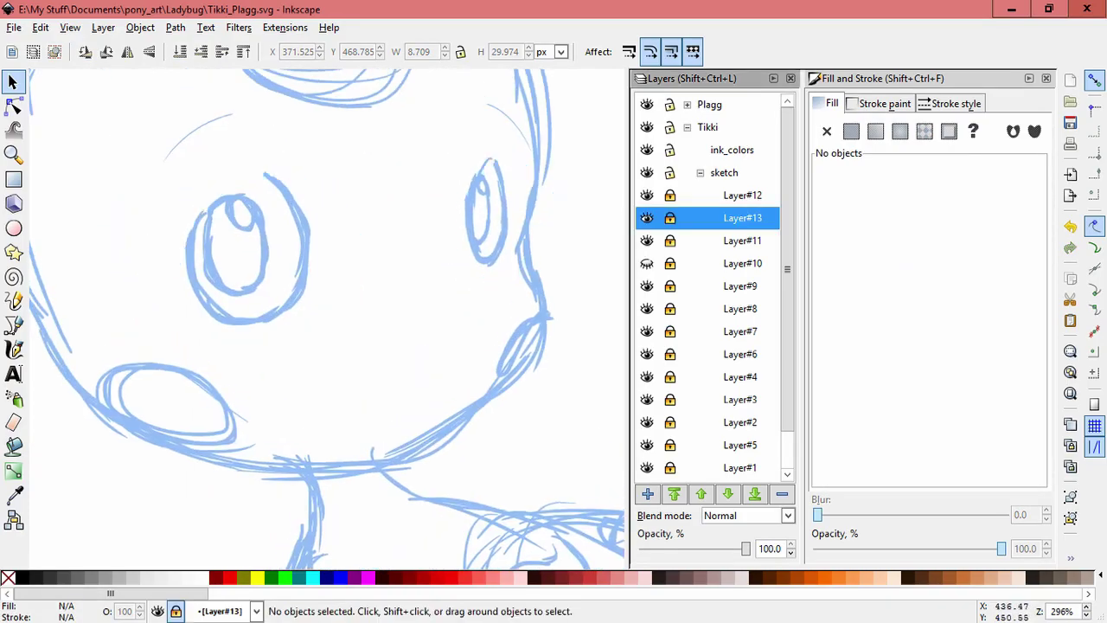
Step: Narrow the left eye's upper lid arc and lashes from the inner end toward the iris
left_click_drag(119, 160, 344, 299)
left_click_drag(371, 259, 335, 259)
left_click_drag(232, 354, 277, 328)
key("ctrl+z")
key("ctrl+z")
left_click(365, 372)
Step: Select the left eye's lower lid strokes and rotate them slightly to fit under the iris
left_click_drag(358, 398, 191, 287)
left_click(303, 328)
left_click_drag(331, 324, 331, 334)
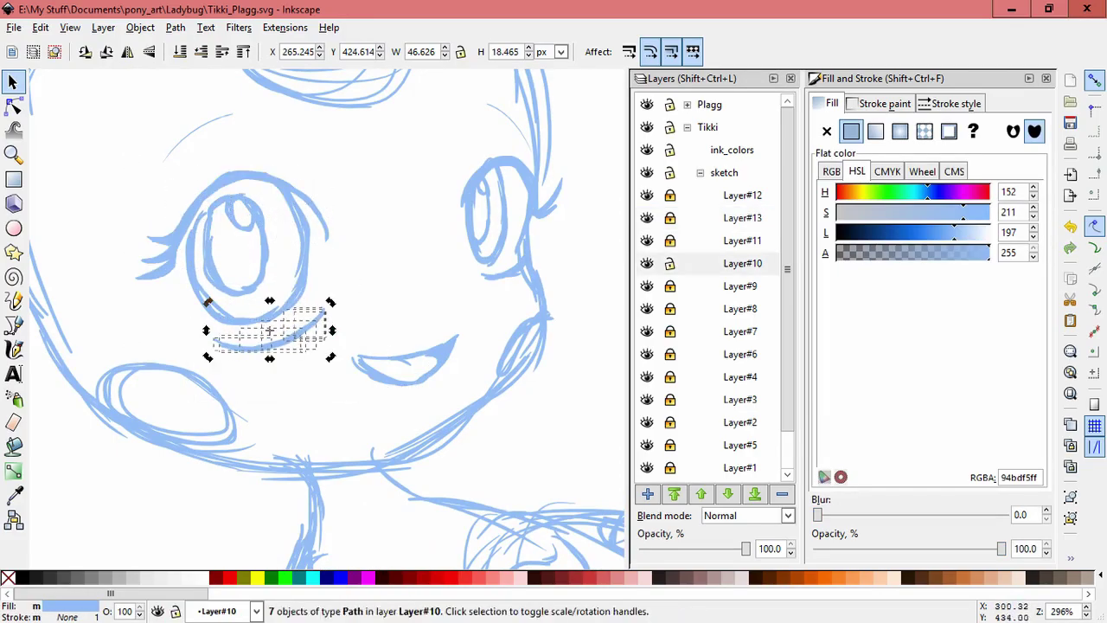
Step: Shift the left eye's lower lid strokes slightly upward beneath the iris and check the whole face
left_click(345, 332)
mouse_move(189, 298)
left_mouse_down()
mouse_move(238, 332)
mouse_move(340, 359)
mouse_move(308, 325)
left_mouse_up()
left_click(396, 349)
middle_click(428, 290, "shift")
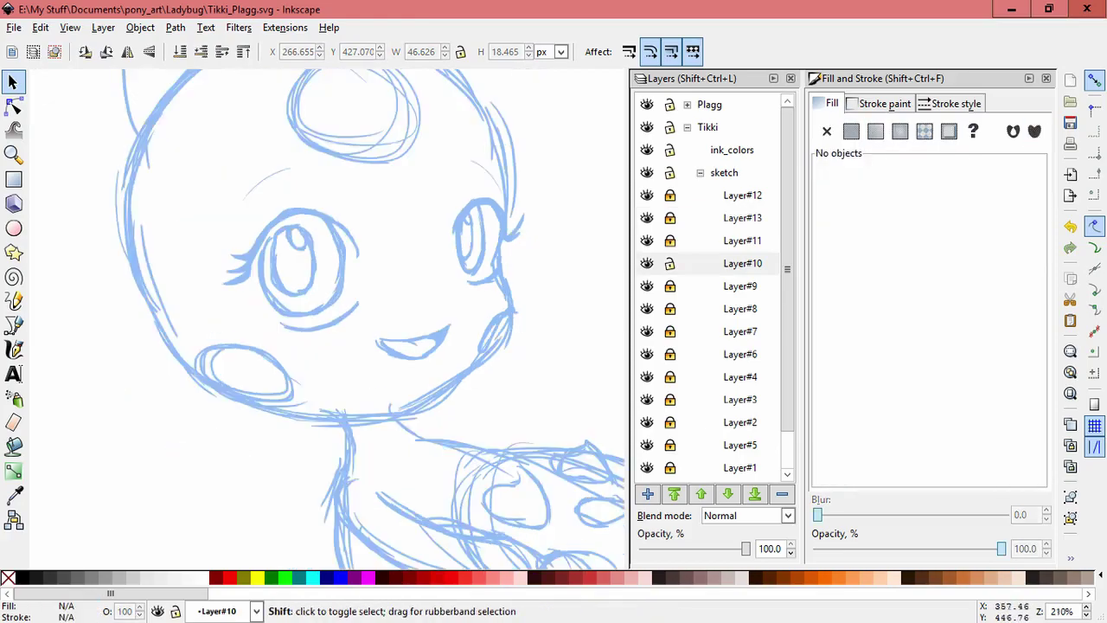
middle_click(444, 310, "shift")
middle_click(444, 311, "shift")
left_click_drag(492, 308, 487, 285)
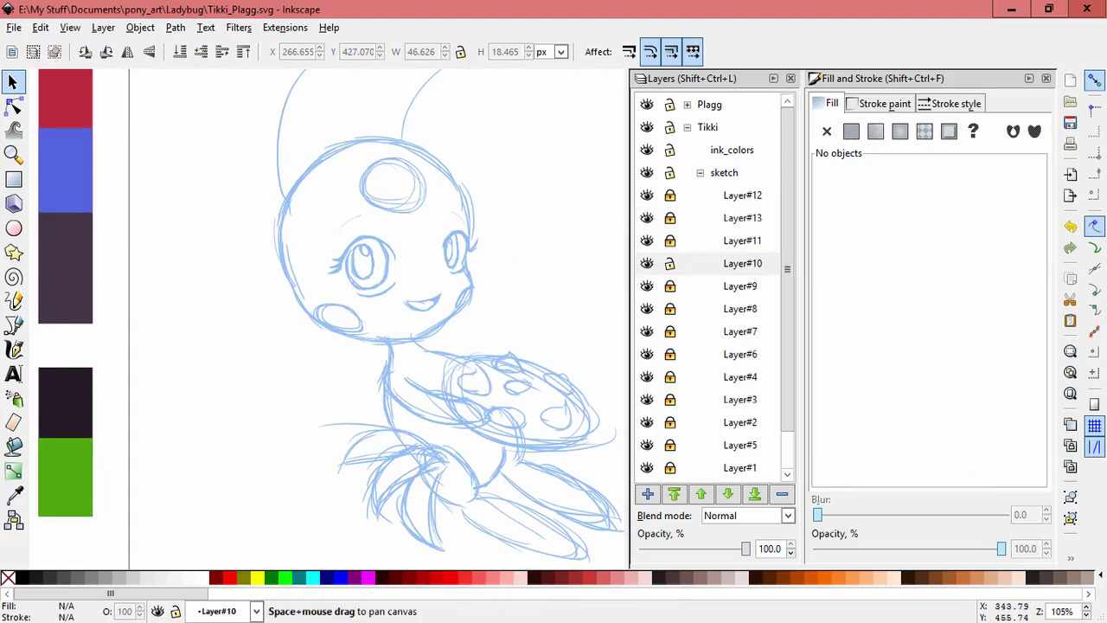
scroll(411, 255, "up", 3)
Step: Lock Layer#10 and make the irises on Layer#11 editable, toggling their visibility to confirm the layer's contents
left_click(670, 263)
left_click(647, 240)
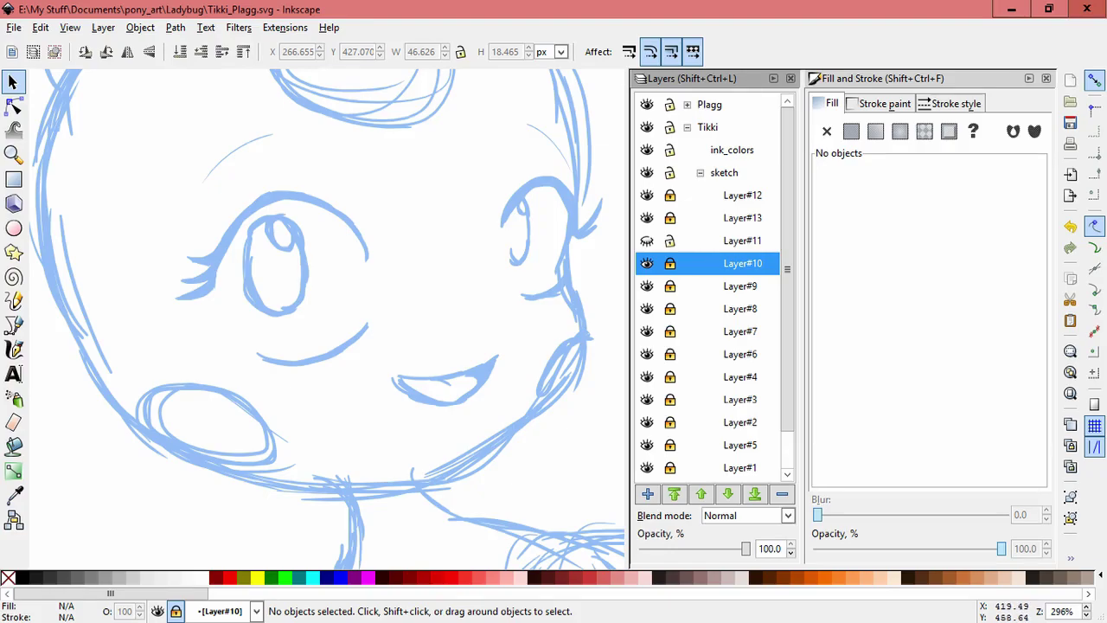
left_click(647, 240)
left_click(742, 240)
Step: Stretch the left iris's outer-side strokes to about 28 by 53 px so they meet the upper lid
left_click_drag(184, 212, 308, 367)
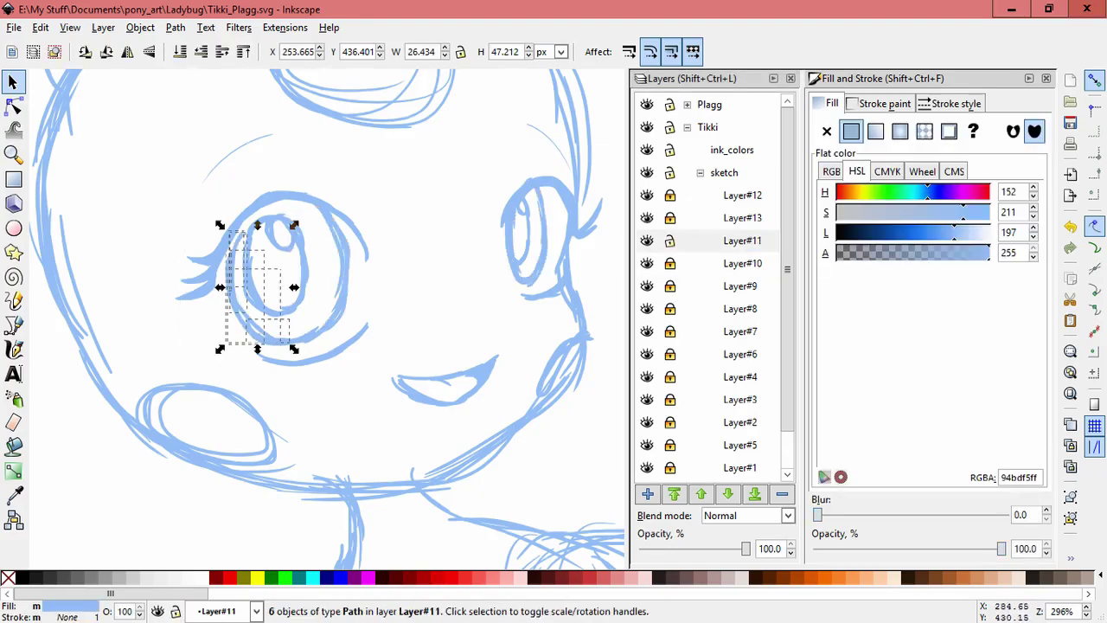
left_click_drag(256, 225, 250, 212)
left_click(237, 230)
left_click(497, 302)
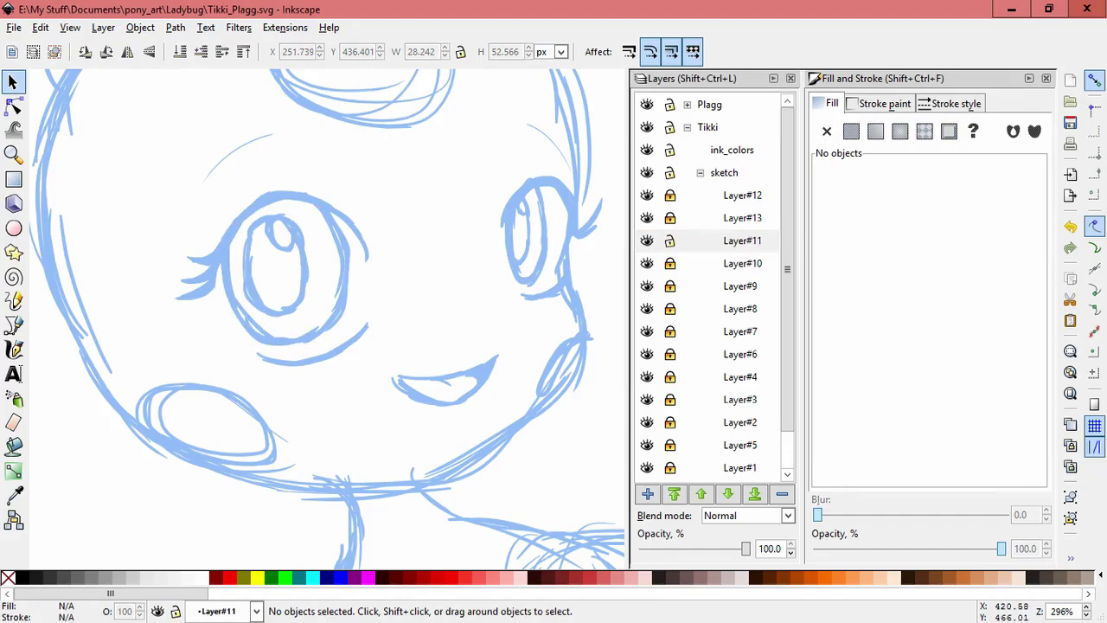
Step: Lock Layer#11 and unlock Layer#13 with the pupils, toggling its visibility to check it
left_click(670, 240)
left_click(647, 218)
left_click(647, 218)
left_click(669, 218)
Step: Enlarge the left eye's pupil and highlight to about 31 by 48 px and shift them within the iris
left_click_drag(339, 196, 277, 322)
left_click(292, 306)
left_click(444, 295)
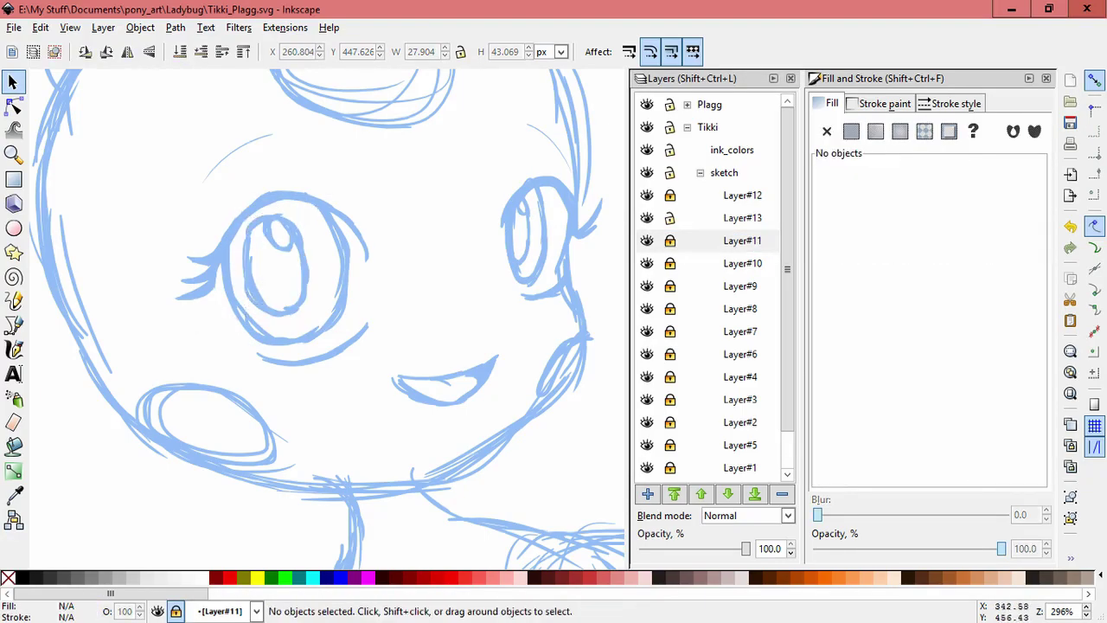
left_click_drag(208, 192, 358, 345)
left_click_drag(315, 316, 302, 289)
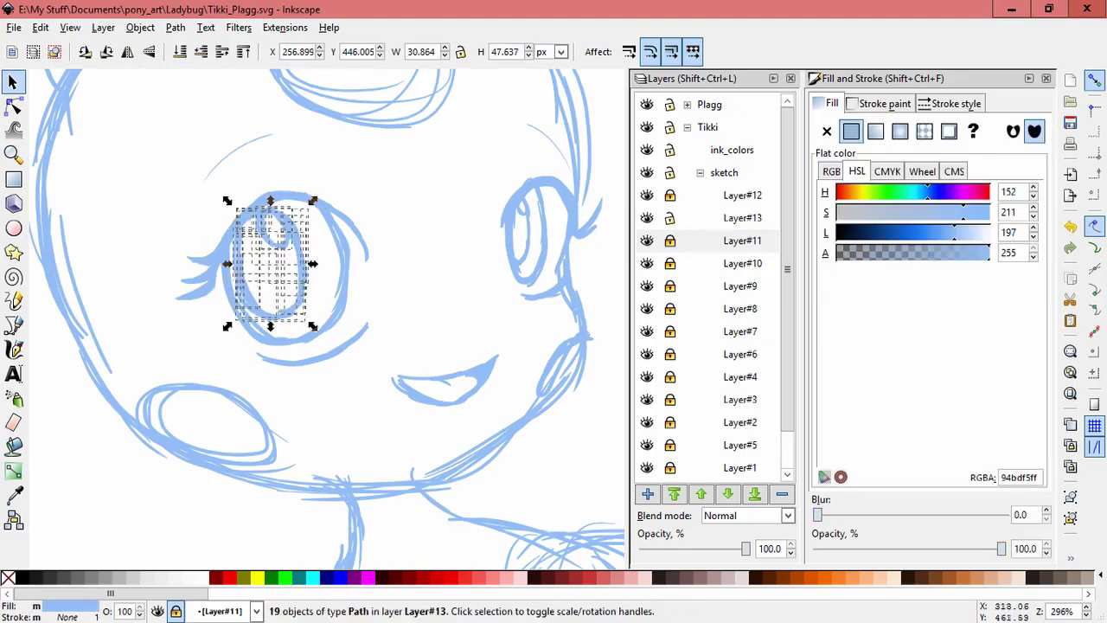
left_click(430, 292)
Step: Review the whole figure and unlock Layer#11 and Layer#10 so complete eyes can be selected
key("minus")
key("minus")
key("minus")
key("minus")
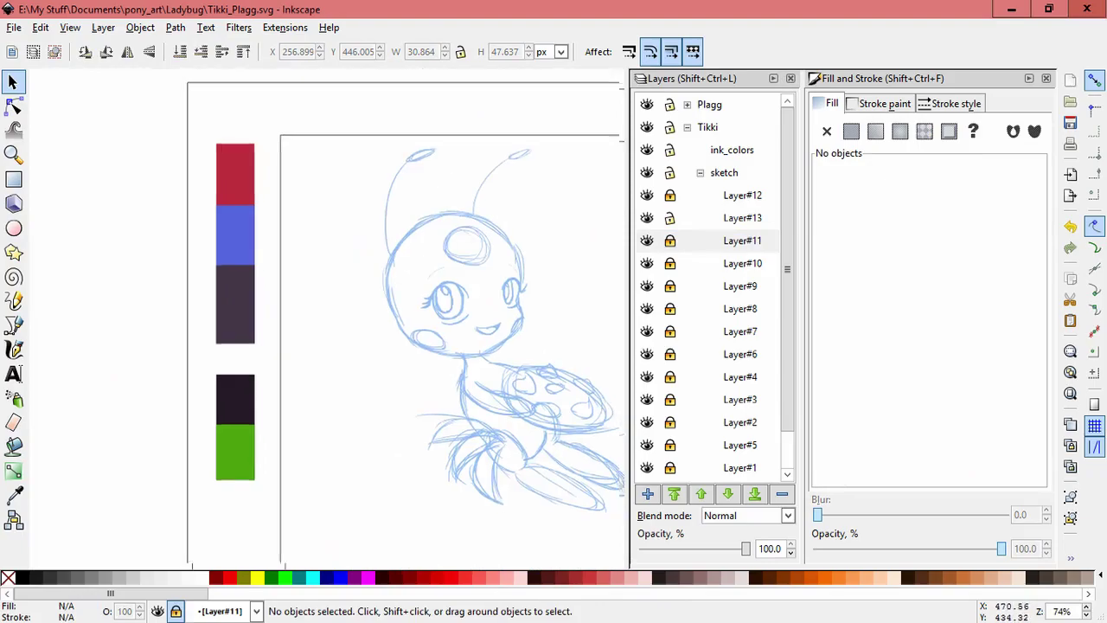
key("plus")
key("plus")
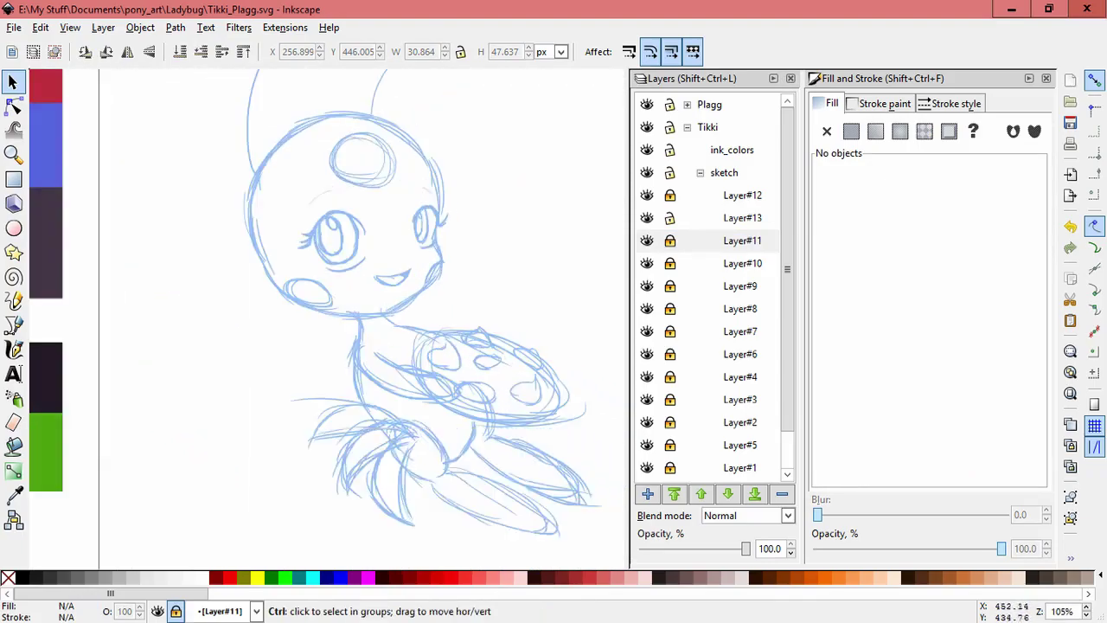
left_click_drag(220, 186, 328, 290)
left_click(501, 257)
left_click(670, 241)
left_click(671, 263)
Step: Select the complete left eye with lids, iris and pupil and enlarge it slightly
left_click_drag(187, 178, 359, 299)
left_click(182, 158)
left_click_drag(178, 153, 336, 282)
left_click_drag(327, 261, 325, 259)
left_click(402, 195)
Step: Select the complete right eye, enlarge it to about 50 by 67 px and align it with the face edge
left_click_drag(370, 149, 450, 259)
left_click_drag(406, 174, 406, 156)
left_click_drag(367, 201, 387, 199)
left_click(499, 249)
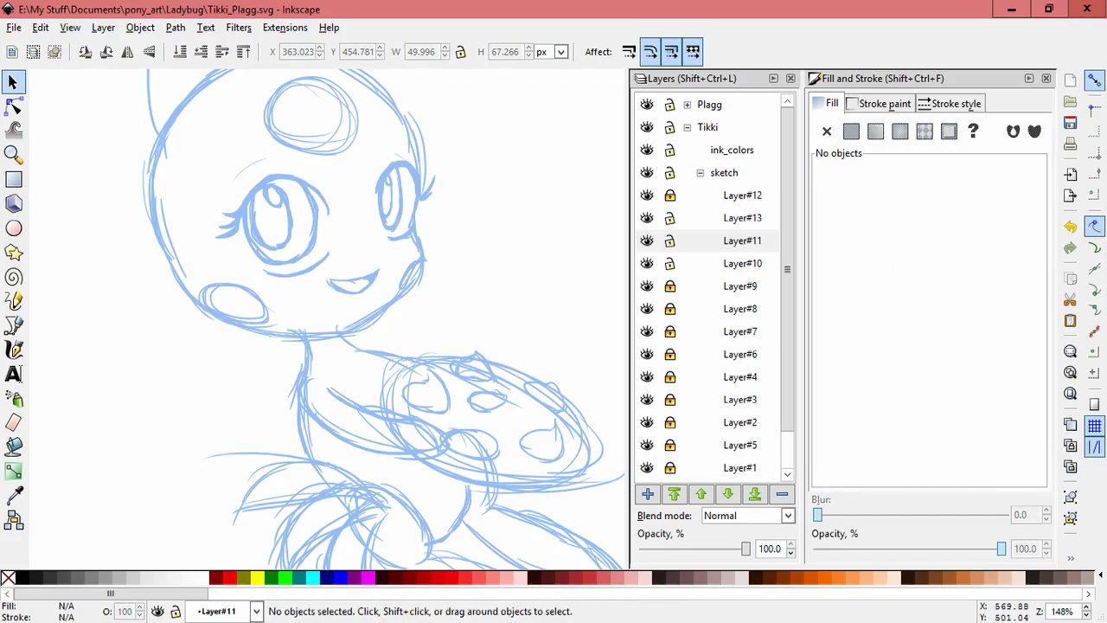
Step: Lock the eye layers, make Layer#12 editable and delete both brow strokes
left_click(670, 263)
left_click(671, 241)
left_click_drag(267, 160, 287, 156)
left_click(275, 157)
left_click(395, 193)
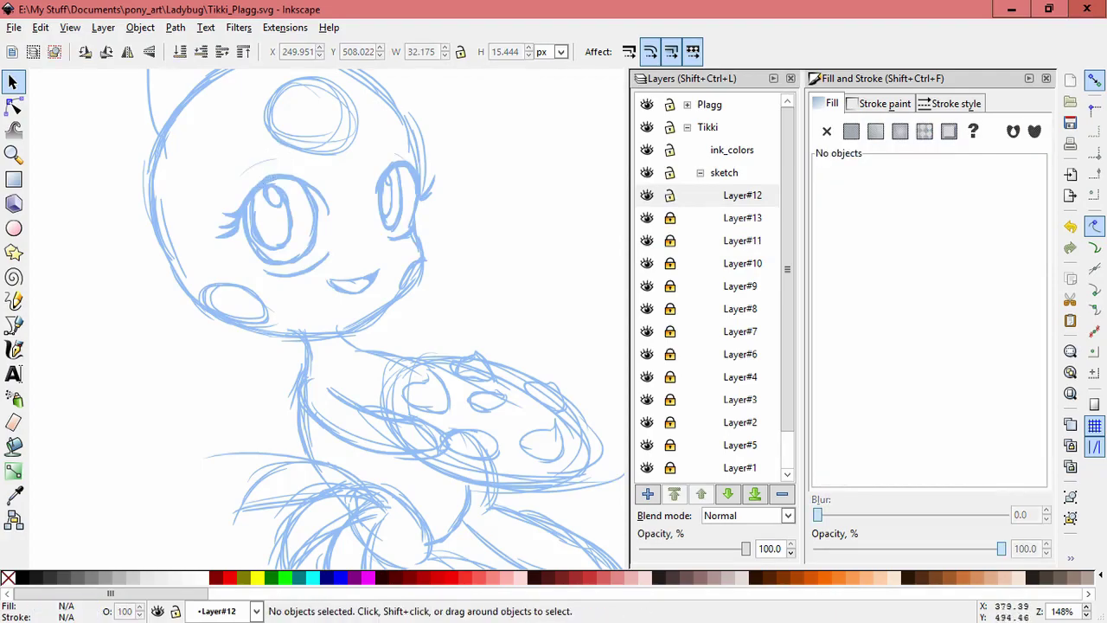
left_click(277, 160)
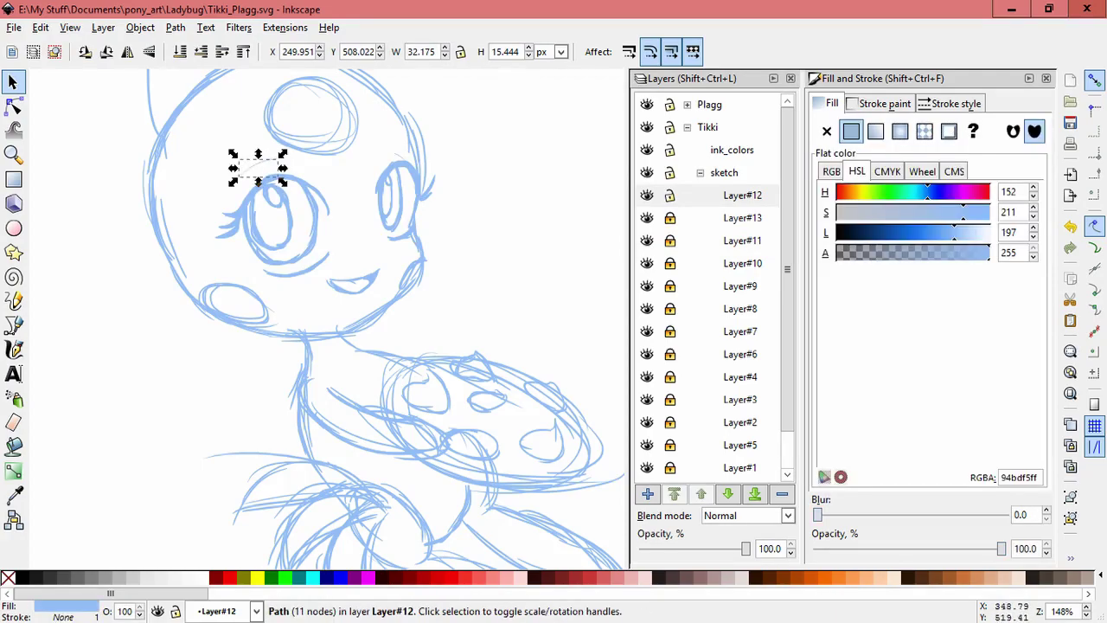
key("Escape")
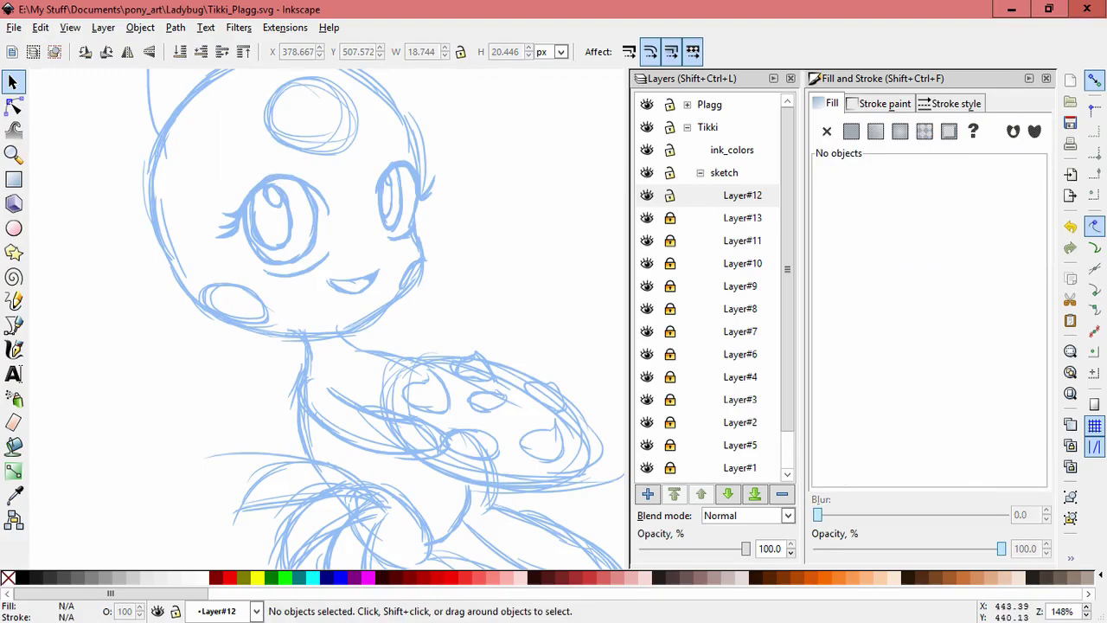
Step: Lock Layer#12 and toggle its visibility to check for remaining strokes
left_click(670, 196)
left_click(646, 196)
left_click(647, 195)
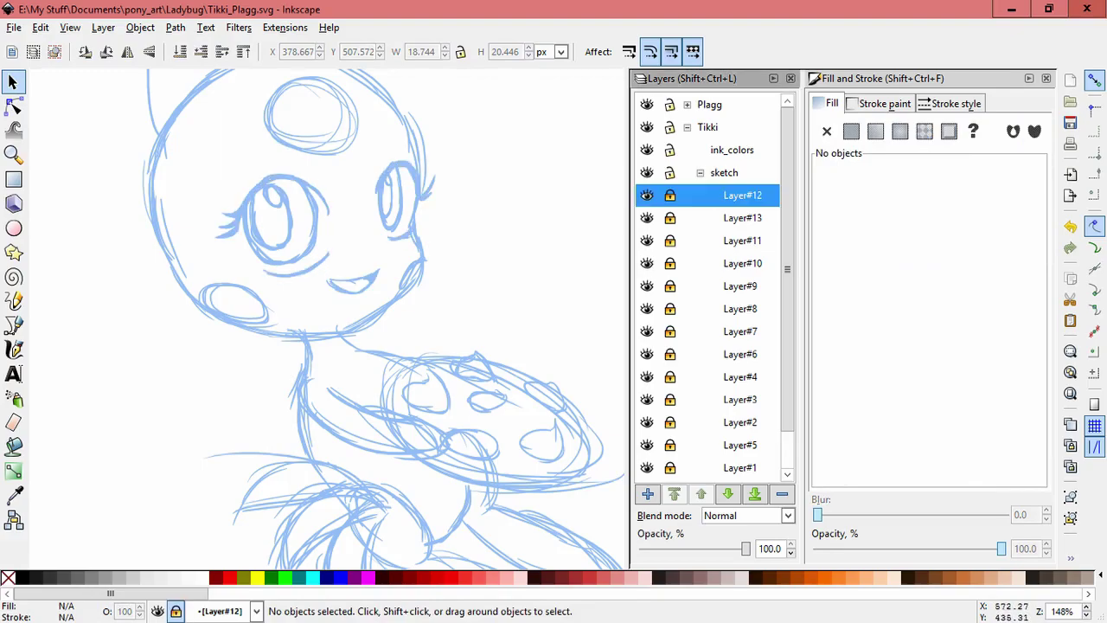
Step: Group the smile's strokes on Layer#10, shift the group toward the right eye and skew it
left_click_drag(410, 317, 317, 266)
scroll(409, 317, "up", 1)
left_click(368, 262)
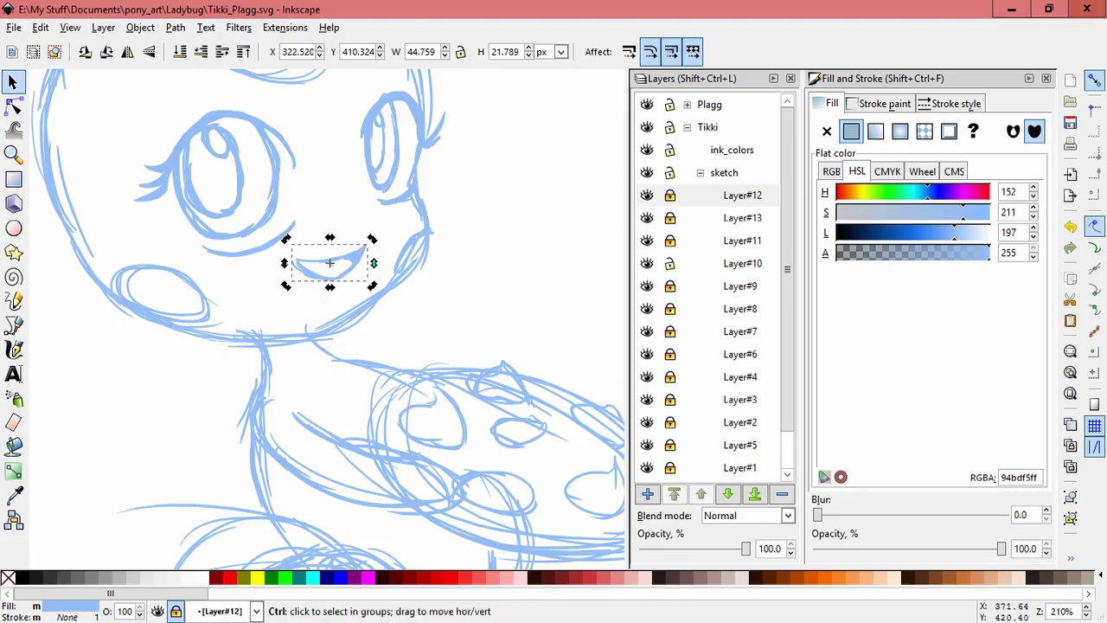
key("ctrl+g")
left_click_drag(362, 265, 376, 263)
left_click(316, 262)
left_click_drag(298, 260, 297, 263)
left_click(315, 332)
scroll(501, 281, "down", 3)
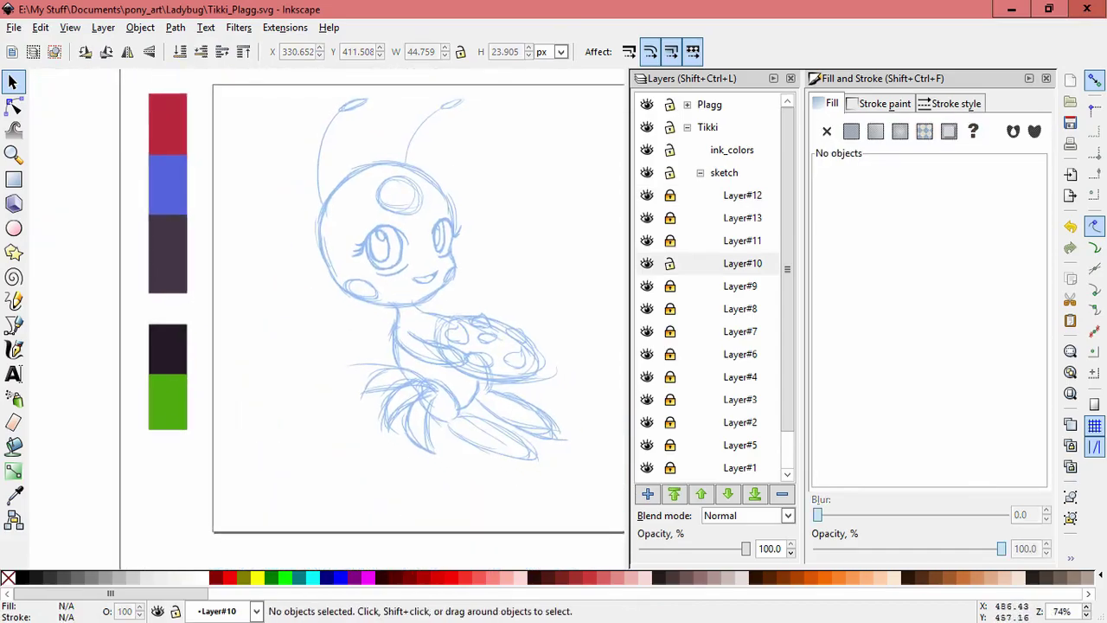
Step: Try a further slight skew on the grouped smile to follow the face's perspective
scroll(476, 277, "up", 3)
left_click_drag(389, 334, 242, 257)
left_click(340, 330)
left_click(346, 308)
left_click(346, 308)
left_click_drag(306, 291, 311, 294)
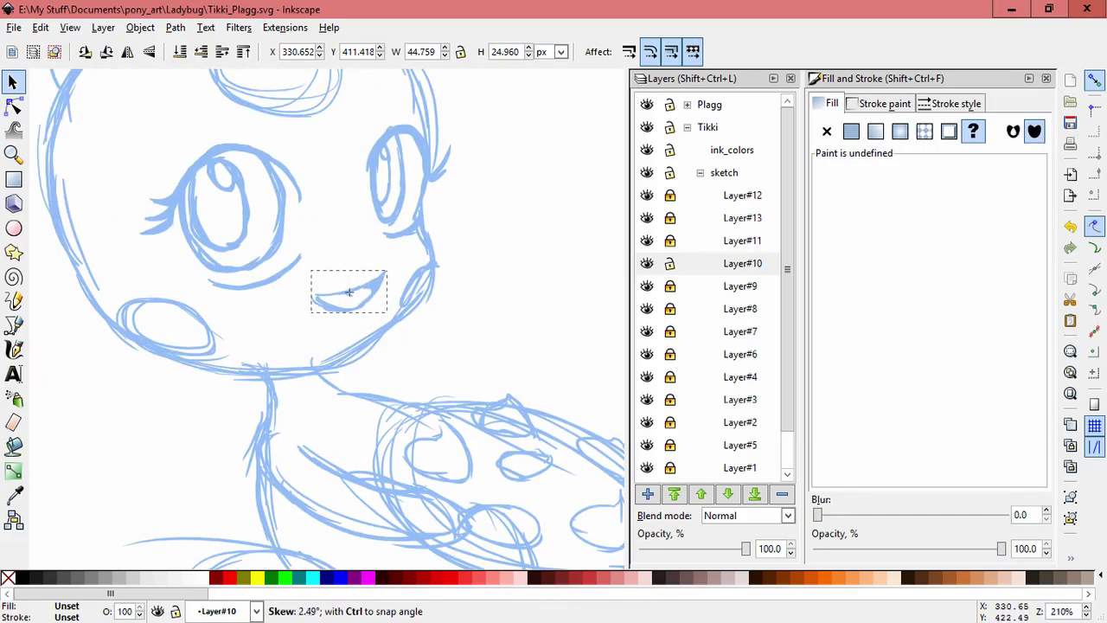
left_click(470, 334)
Step: Delete the grouped smile, lock Layer#10 and add a new layer directly below it
left_click(370, 299)
key("Delete")
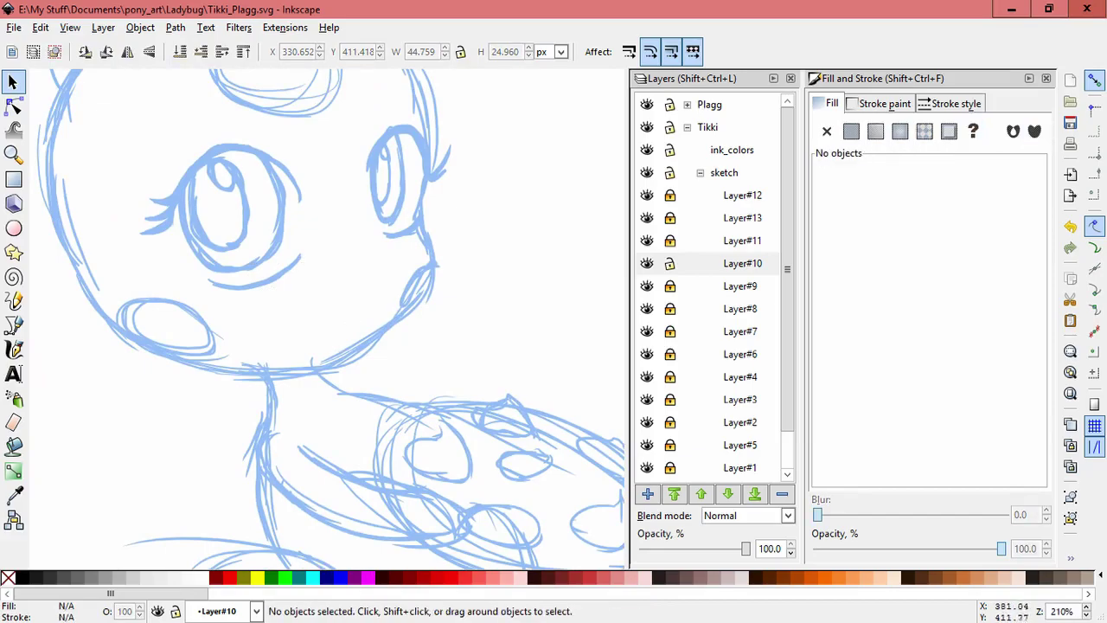
left_click(742, 263)
left_click(646, 493)
left_click(611, 368)
Step: Draw a new smile's curved upper lip line and a short left corner stroke with the Calligraphy tool
key("c")
left_click_drag(345, 289, 382, 324)
key("ctrl+z")
key("ctrl+z")
left_click_drag(300, 297, 368, 293)
key("ctrl+z")
scroll(309, 304, "up", 1)
left_click_drag(285, 289, 365, 294)
key("ctrl+z")
key("ctrl+z")
key("ctrl+z")
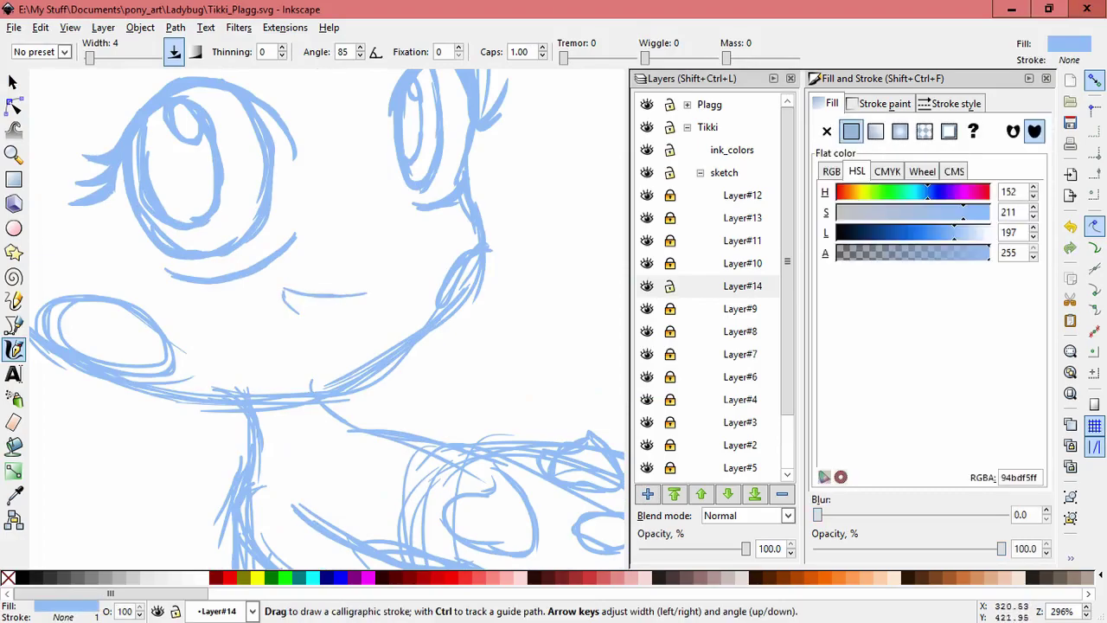
Step: Draw the smile's rounded lower lip curve between both mouth corners, undoing unsatisfactory strokes
mouse_move(295, 310)
left_mouse_down()
mouse_move(362, 325)
mouse_move(329, 321)
mouse_move(364, 301)
left_mouse_up()
key("ctrl+z")
key("ctrl+z")
key("ctrl+z")
key("ctrl+z")
mouse_move(368, 294)
left_mouse_down()
mouse_move(336, 334)
mouse_move(358, 318)
left_mouse_up()
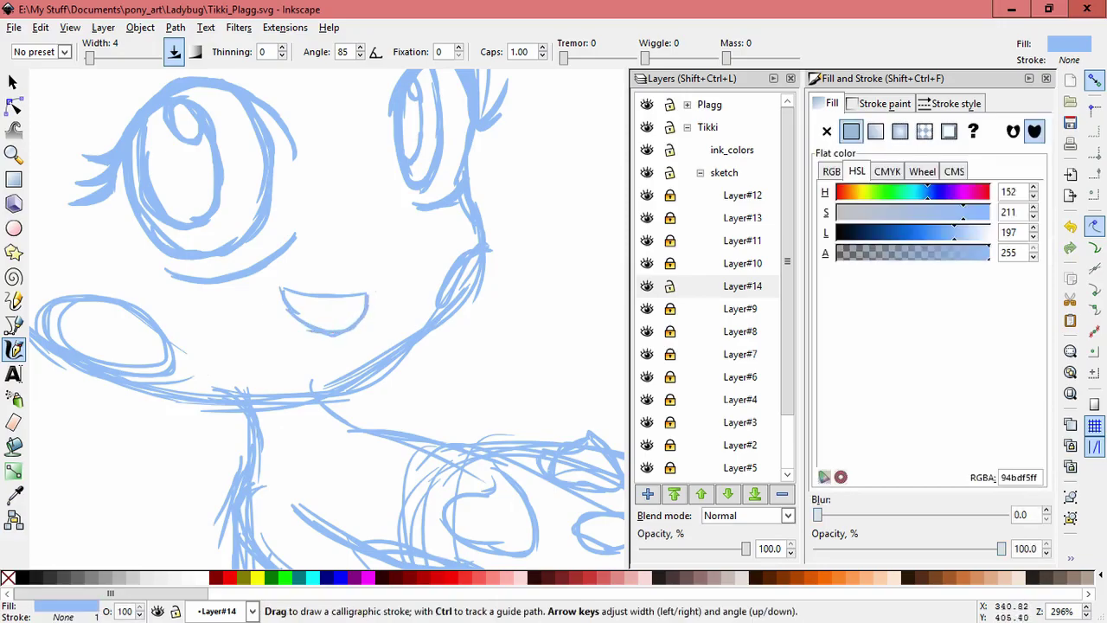
Step: Thicken the smile's left corner and extend its right corner upward with short strokes
mouse_move(282, 289)
left_mouse_down()
mouse_move(274, 296)
mouse_move(310, 329)
mouse_move(270, 290)
mouse_move(303, 331)
left_mouse_up()
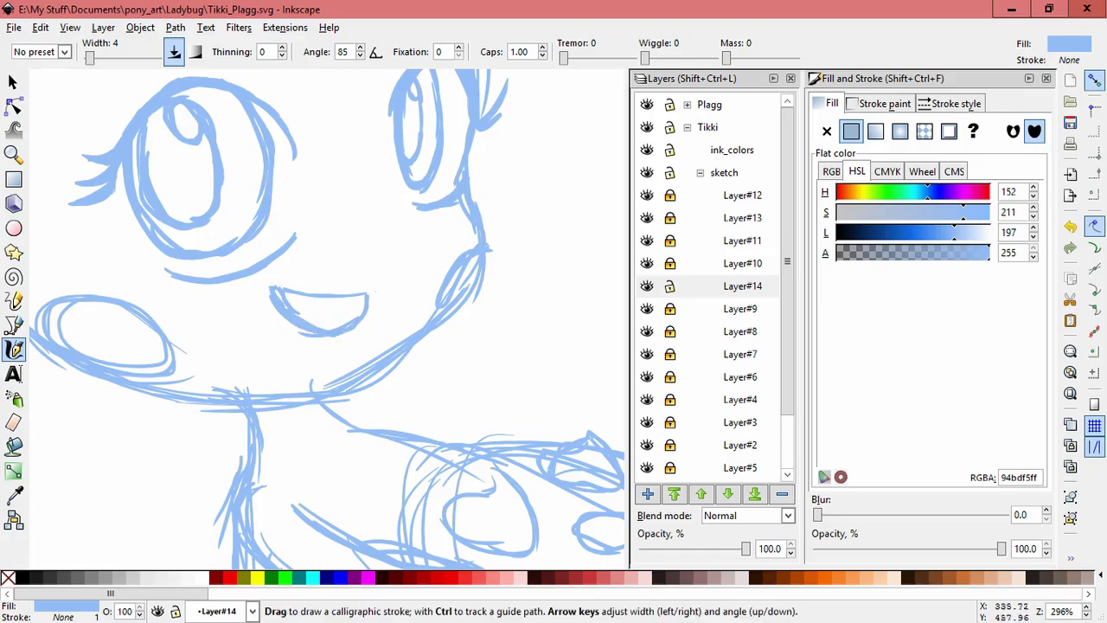
mouse_move(365, 296)
left_mouse_down()
mouse_move(373, 291)
mouse_move(368, 307)
mouse_move(380, 287)
left_mouse_up()
key("ctrl+z")
key("ctrl+z")
mouse_move(370, 293)
left_mouse_down()
mouse_move(334, 298)
mouse_move(370, 303)
mouse_move(355, 323)
left_mouse_up()
key("ctrl+z")
Step: Move a surplus short stroke out of the smile's left corner
left_click(13, 82)
left_click(510, 224)
left_click_drag(282, 307, 326, 229)
left_click_drag(287, 308, 351, 246)
key("ctrl+z")
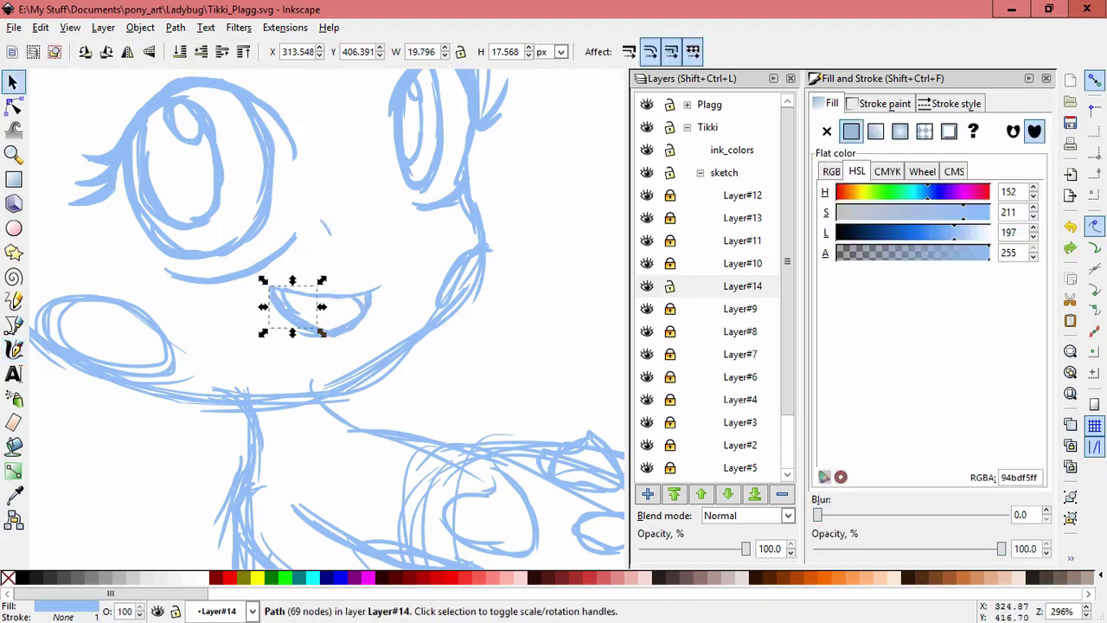
Step: Pick through the overlapping strokes at the smile's left corner and delete the surplus ones
left_click(297, 303)
left_click(342, 311)
left_click(311, 324)
left_click(333, 312)
left_click(299, 305)
left_click(326, 310)
left_click(299, 305)
left_click(320, 309)
left_click(299, 305)
left_click(338, 310)
left_click(299, 304)
left_click(303, 302)
left_click(304, 302)
left_click(304, 302)
scroll(303, 301, "up", 4)
left_click(265, 268)
key("Delete")
Step: Test the overlapping strokes along the smile's upper lip line and delete the surplus ones
left_click_drag(276, 247, 306, 212)
key("ctrl+z")
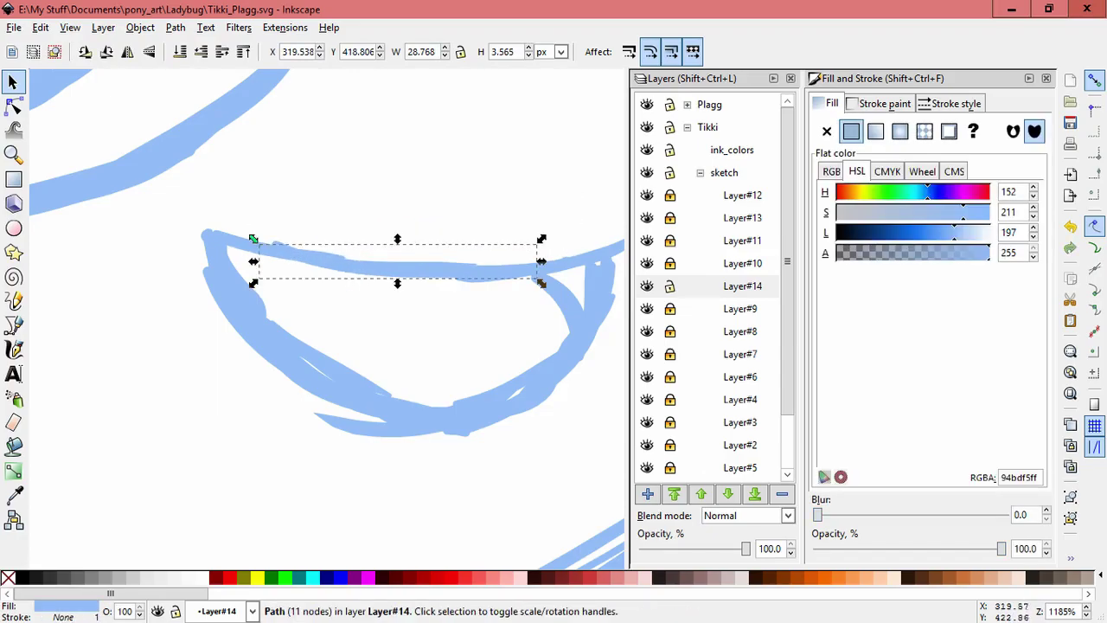
left_click(282, 236)
left_click(252, 248)
left_click_drag(351, 246, 351, 252)
key("ctrl+z")
left_click(317, 236)
left_click(281, 249)
left_click(297, 228)
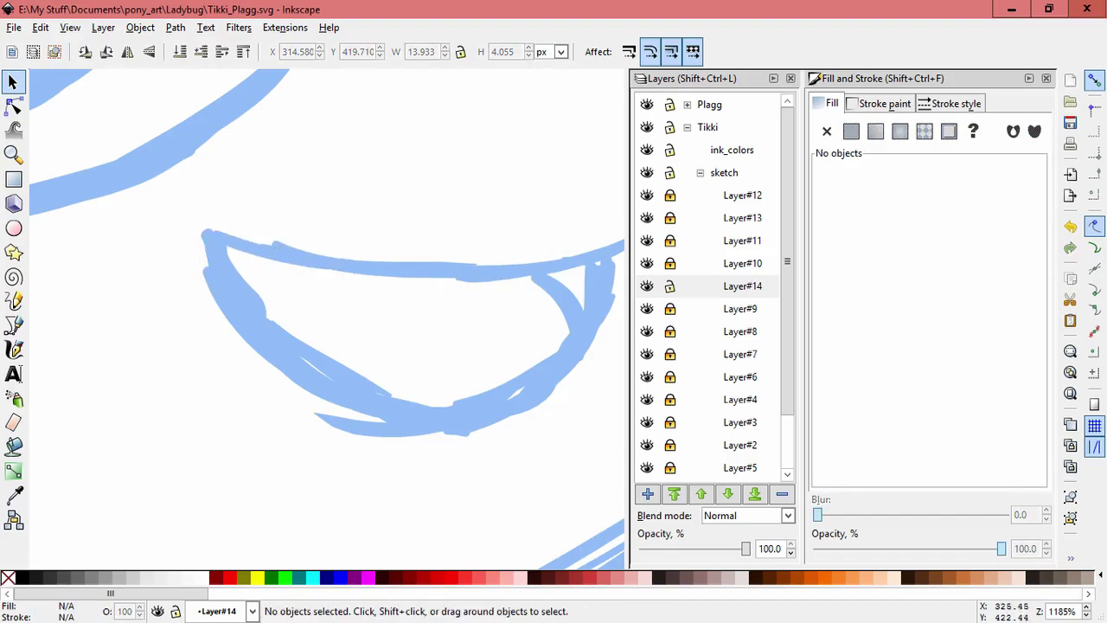
left_click(309, 261)
key("Escape")
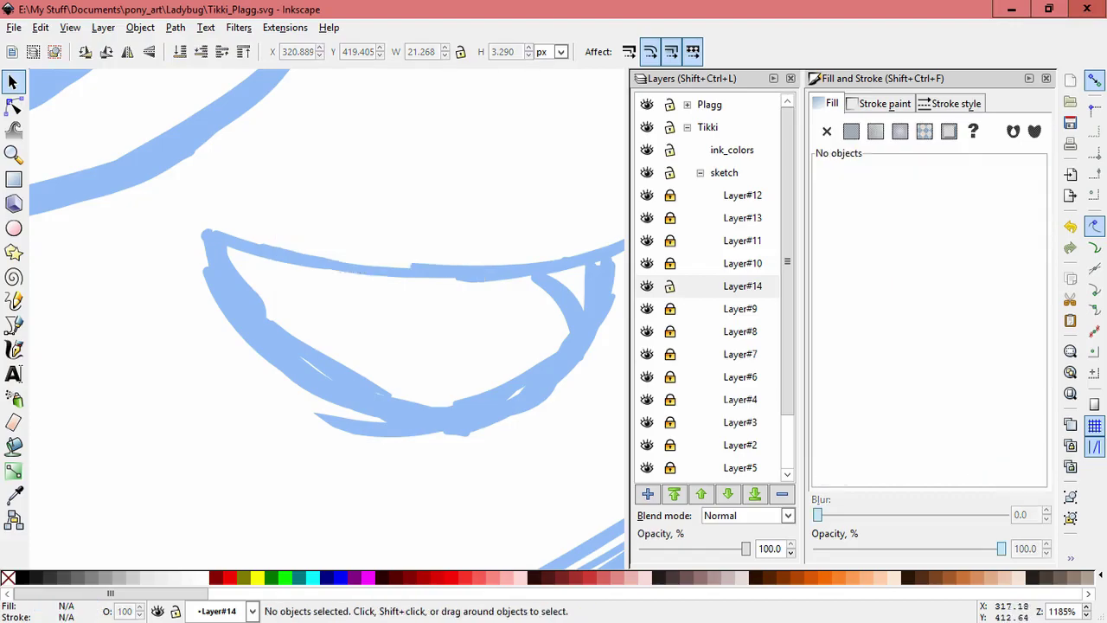
Step: Pull the surplus strokes away from the smile's left and lower-left edge and delete them
left_click_drag(211, 278, 128, 363)
key("Delete")
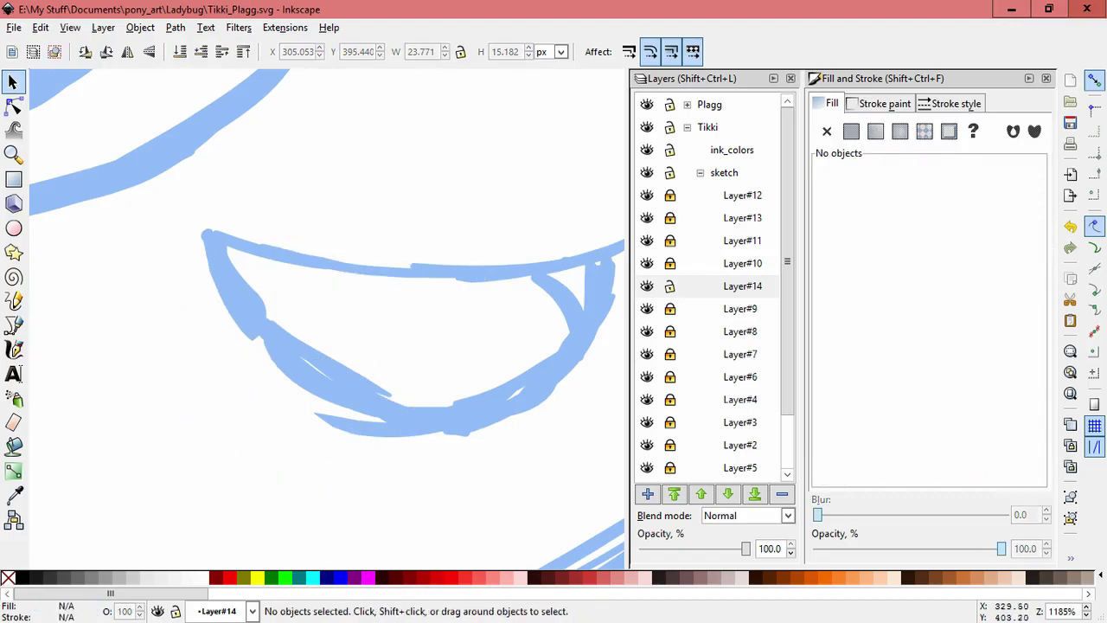
left_click_drag(363, 424, 333, 471)
key("Delete")
left_click_drag(327, 360, 400, 338)
key("Delete")
mouse_move(321, 368)
left_mouse_down()
mouse_move(388, 346)
mouse_move(403, 356)
mouse_move(389, 351)
left_mouse_up()
key("Delete")
key("Delete")
Step: Delete the surplus strokes along the smile's bottom and lower-right curve
mouse_move(452, 422)
left_mouse_down()
mouse_move(459, 392)
mouse_move(476, 381)
left_mouse_up()
key("Delete")
left_click_drag(584, 339, 508, 326)
key("Delete")
left_click_drag(486, 395, 502, 372)
key("Delete")
Step: Resize the smile's lower-right curve stroke slightly so it joins the bottom line
left_click(453, 431)
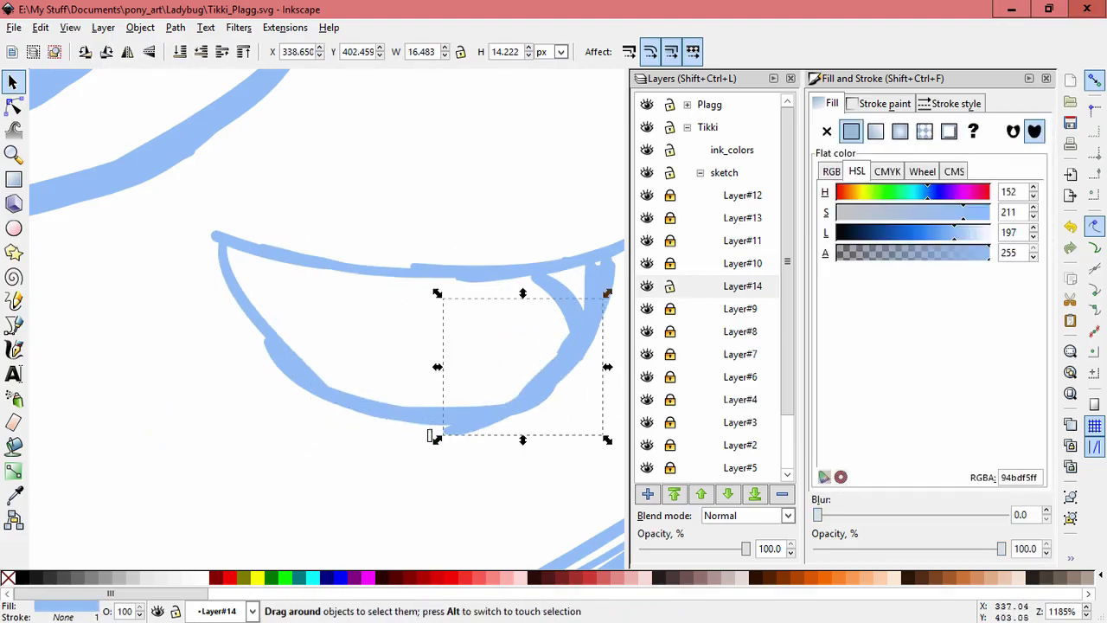
left_click_drag(435, 438, 436, 429)
left_click_drag(607, 361, 603, 361)
Step: Stretch the smile's lower-left curve stroke to the left mouth corner, about 28 by 20 px, and skew it slightly
left_click(286, 361)
left_click_drag(264, 328, 207, 233)
left_click(396, 404)
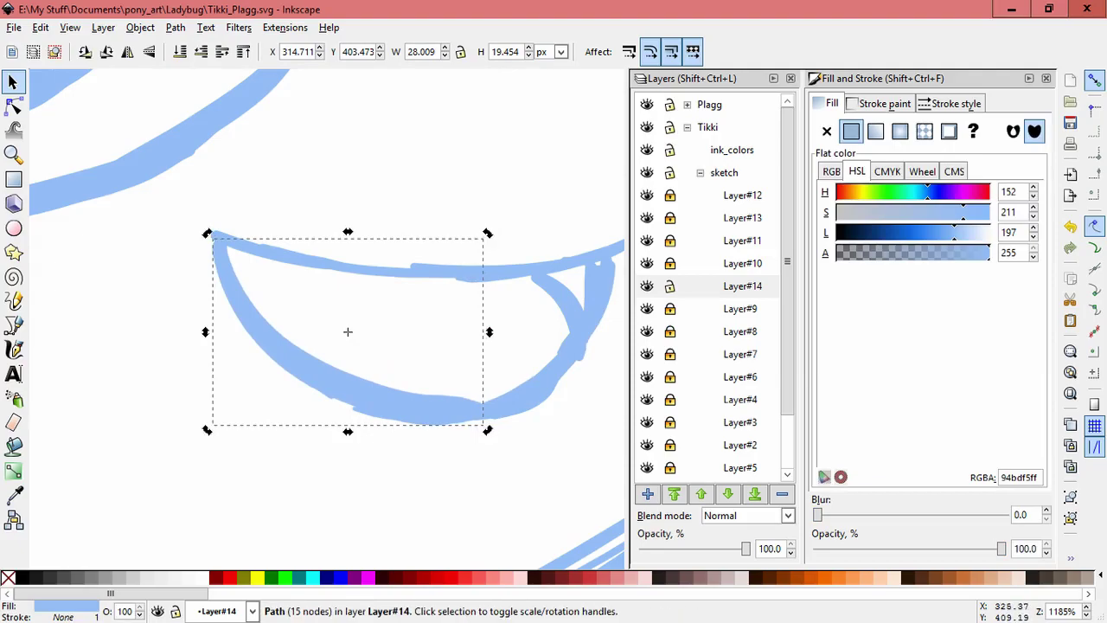
left_click_drag(488, 332, 487, 337)
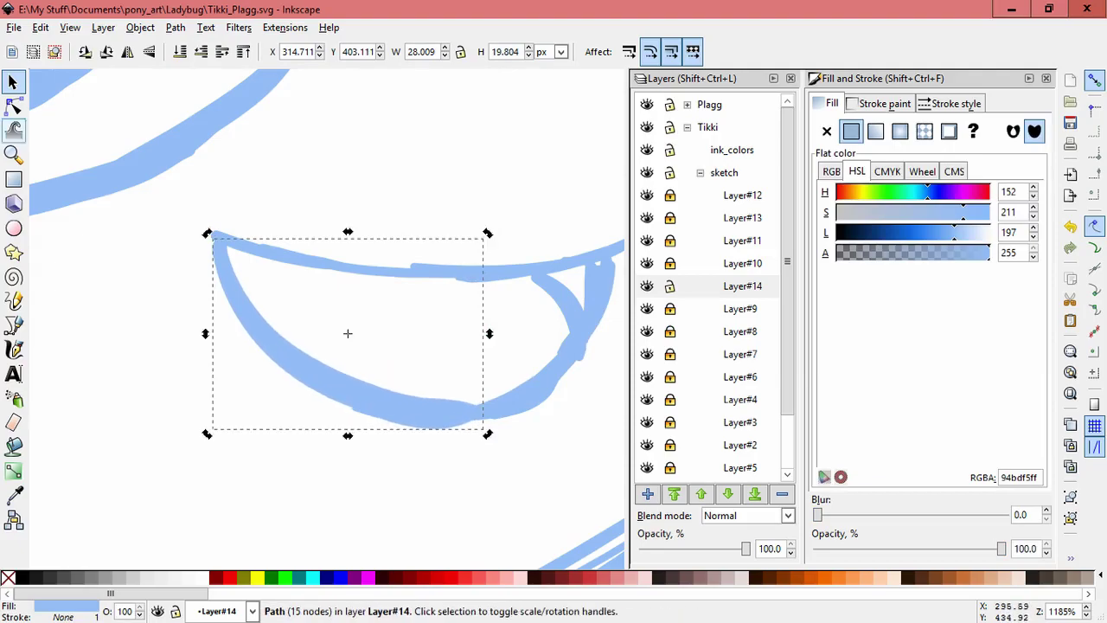
Step: Edit the lower-left curve stroke's nodes to thin it and blend its end into the smile's bottom line
left_click(14, 106)
left_click_drag(513, 472, 417, 404)
left_click(472, 439)
left_click_drag(340, 372, 297, 345)
left_click(335, 347)
left_click(336, 347)
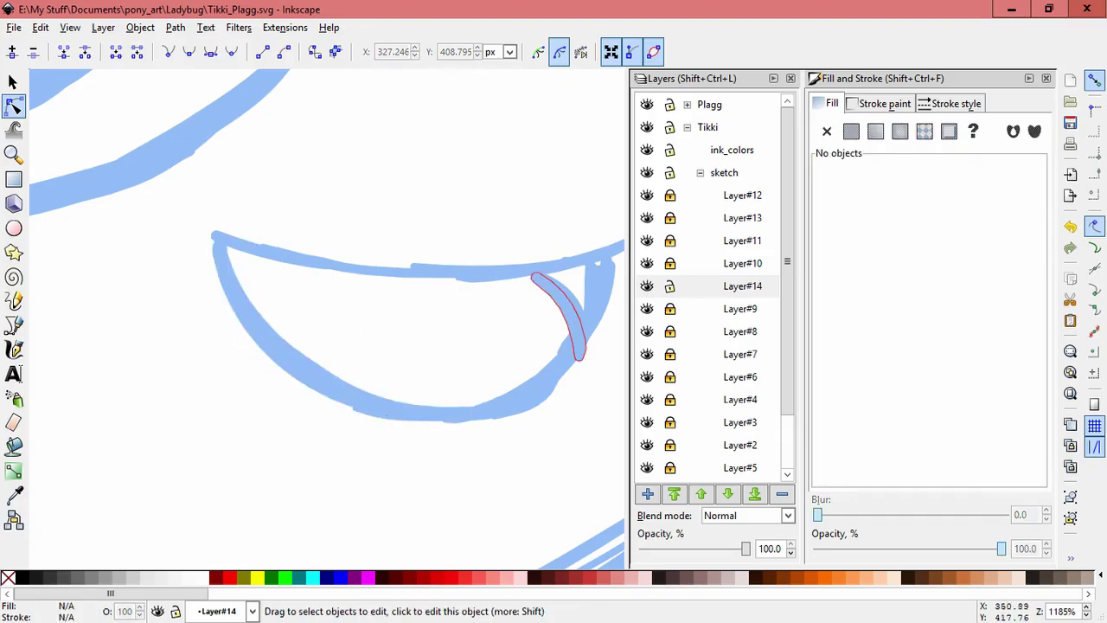
Step: Stretch the smile's inner right curve stroke slightly so its upper end joins the mouth's top line
left_click(562, 299)
key("Escape")
left_click(564, 301)
left_click(573, 295, "shift")
left_click(13, 82)
left_click_drag(526, 266, 518, 261)
left_click(483, 218)
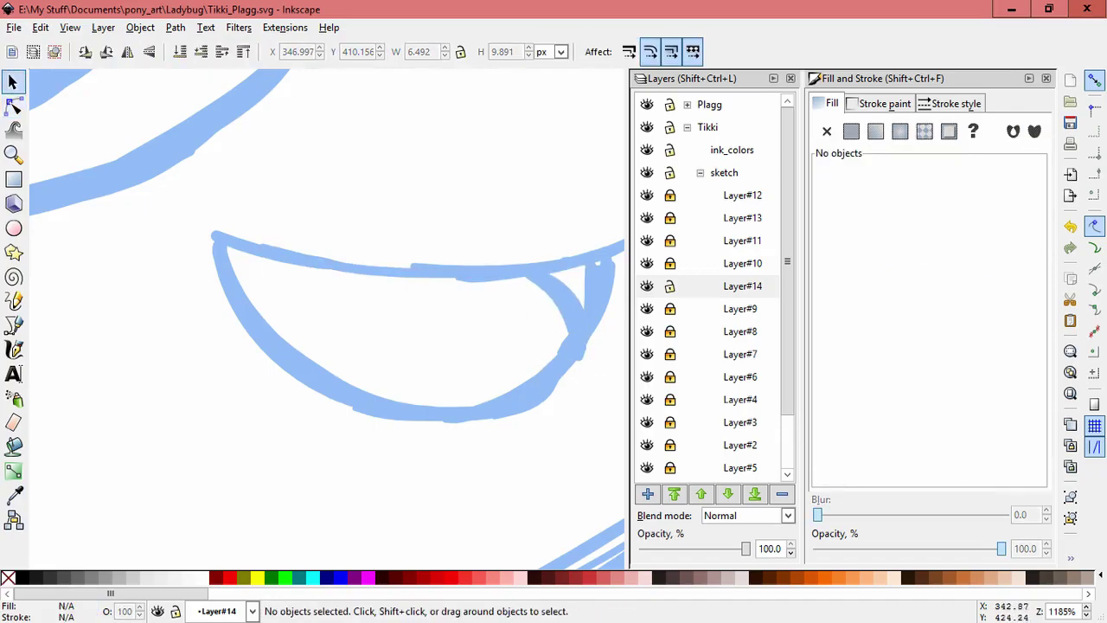
Step: Select the whole smile and skew it slightly, to about 46 by 21 px
scroll(458, 346, "down", 6)
left_click(450, 290)
key("Escape")
left_click_drag(467, 376, 389, 316)
left_click_drag(459, 339, 465, 339)
key("ctrl+z")
left_click(414, 345)
mouse_move(393, 339)
left_mouse_down()
mouse_move(394, 329)
mouse_move(393, 338)
left_mouse_up()
left_click(477, 342)
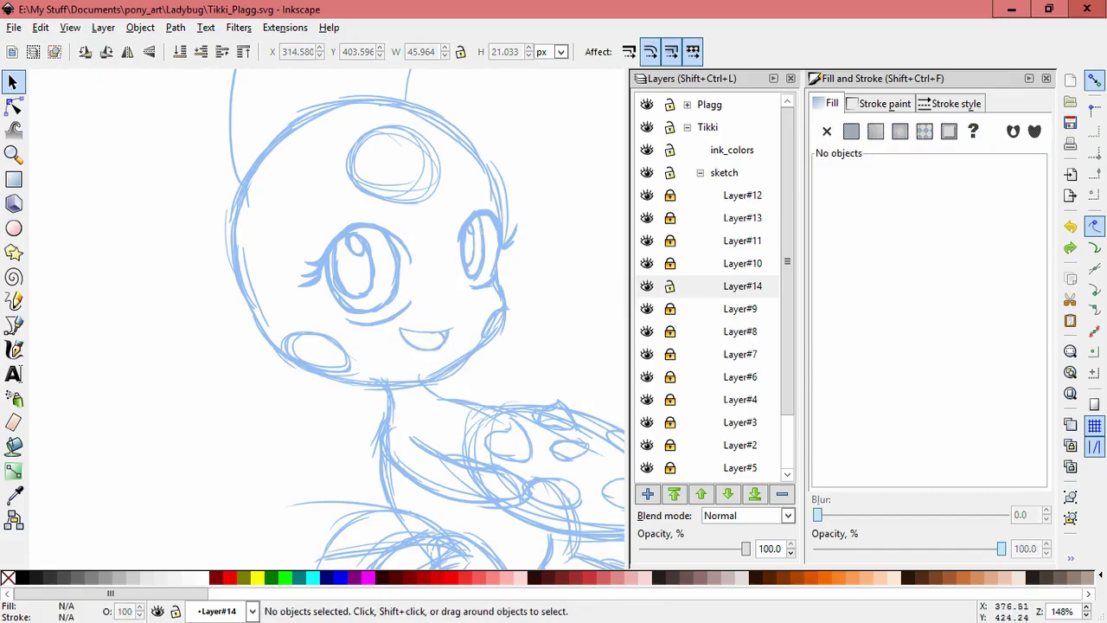
Step: Skew the smile further so its right corner rises, making it about 22 px tall
left_click(443, 344)
left_click(443, 343)
left_click_drag(460, 339, 460, 336)
left_click(486, 318)
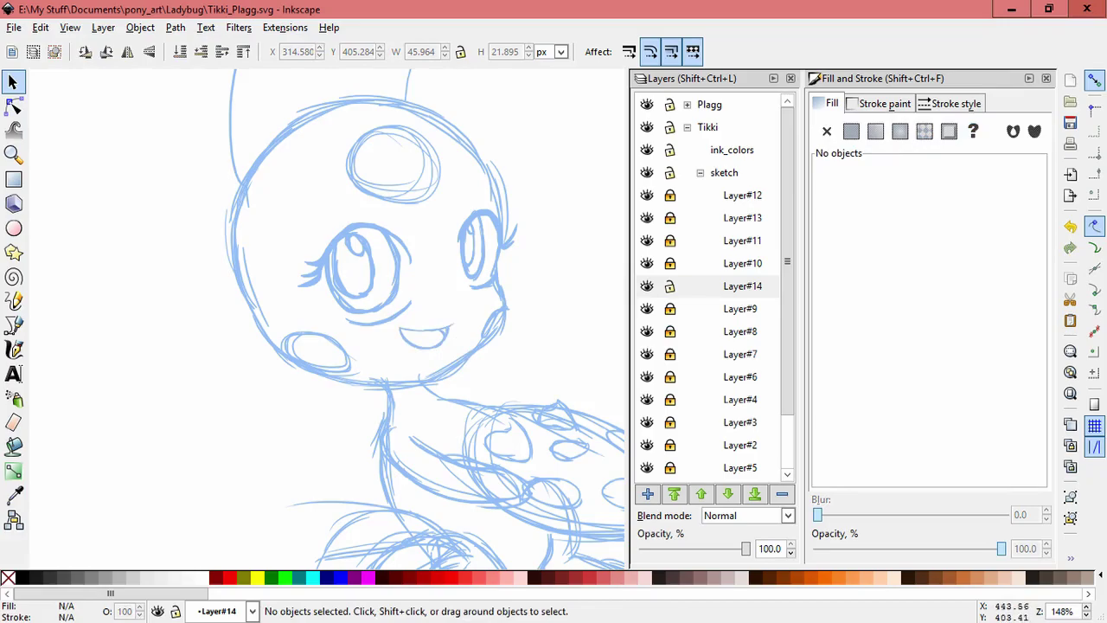
Step: Move the smile about 10 px to the right on Tikki's face and save the document
scroll(471, 352, "up", 1)
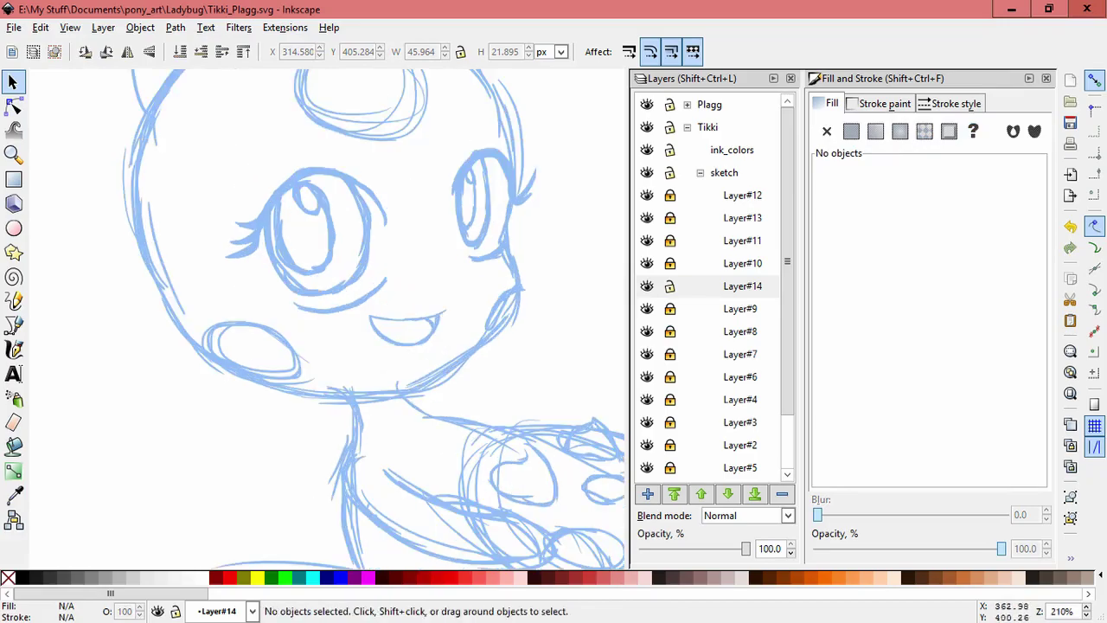
left_click(429, 317)
left_click_drag(430, 317, 447, 313)
key("Escape")
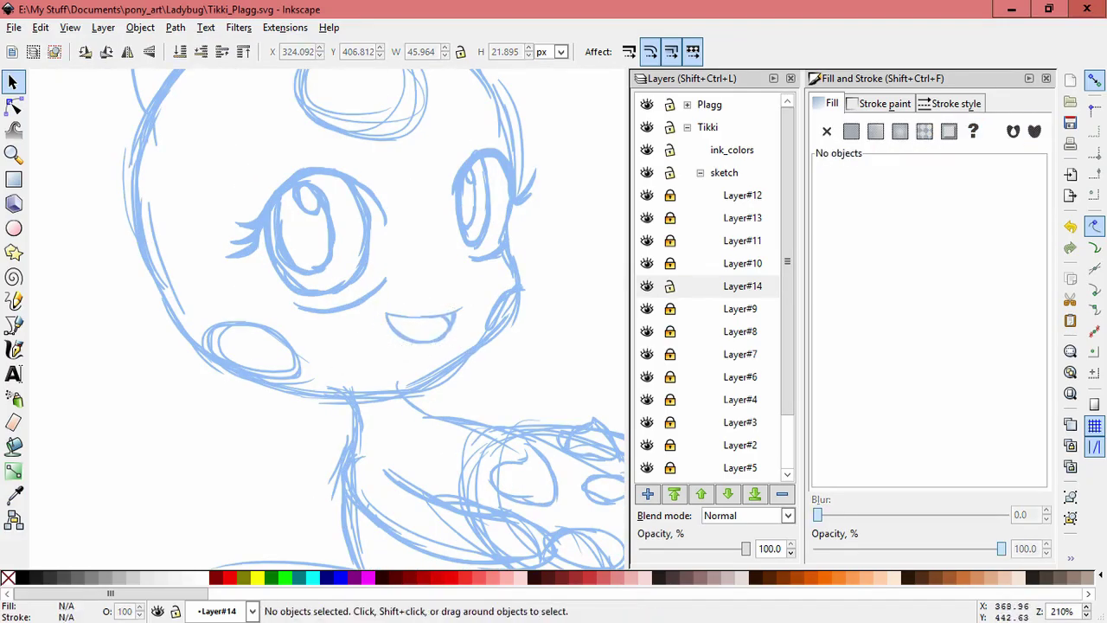
scroll(229, 275, "down", 3)
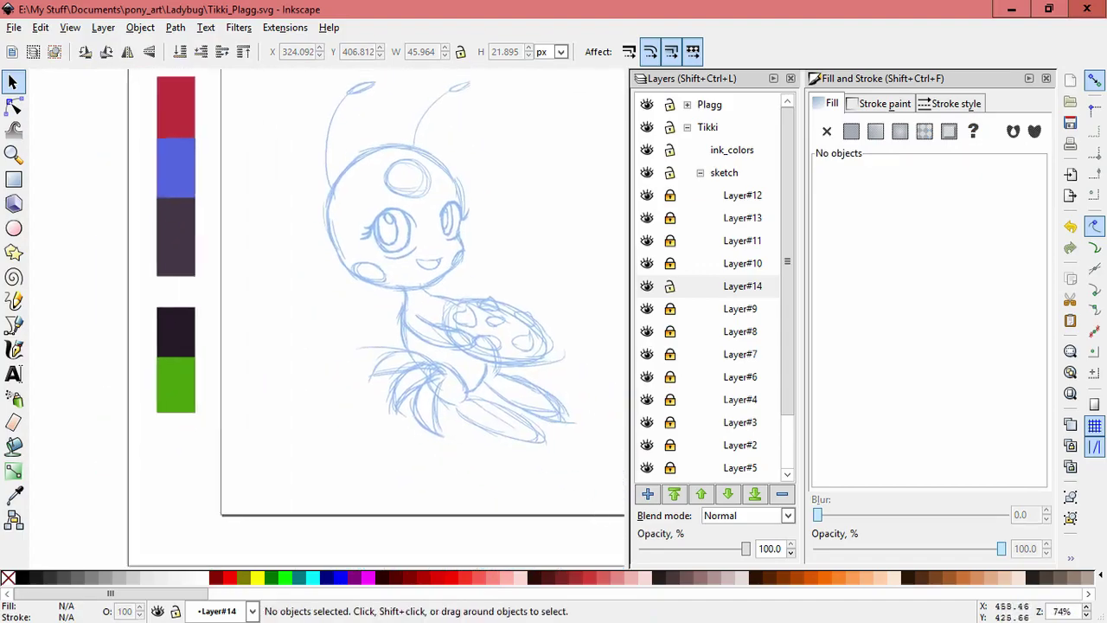
key("ctrl+s")
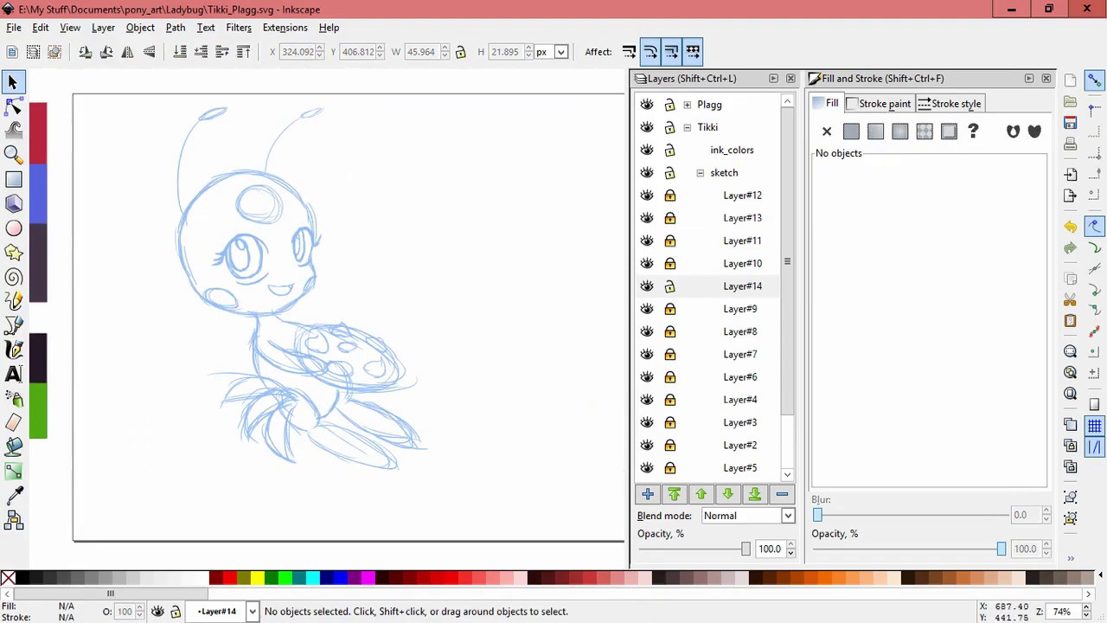
Step: Collapse the Tikki layer group and add a new layer as a sublayer of Plagg's sketch_p layer
left_click(688, 127)
left_click(687, 104)
left_click(729, 150)
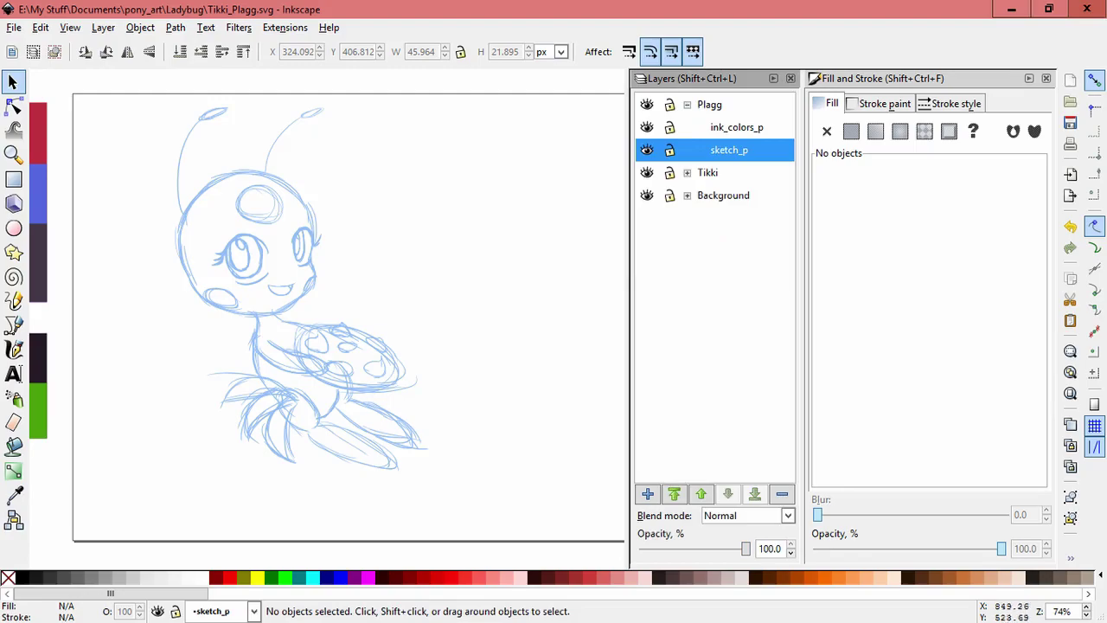
key("ctrl+shift+n")
left_click(643, 340)
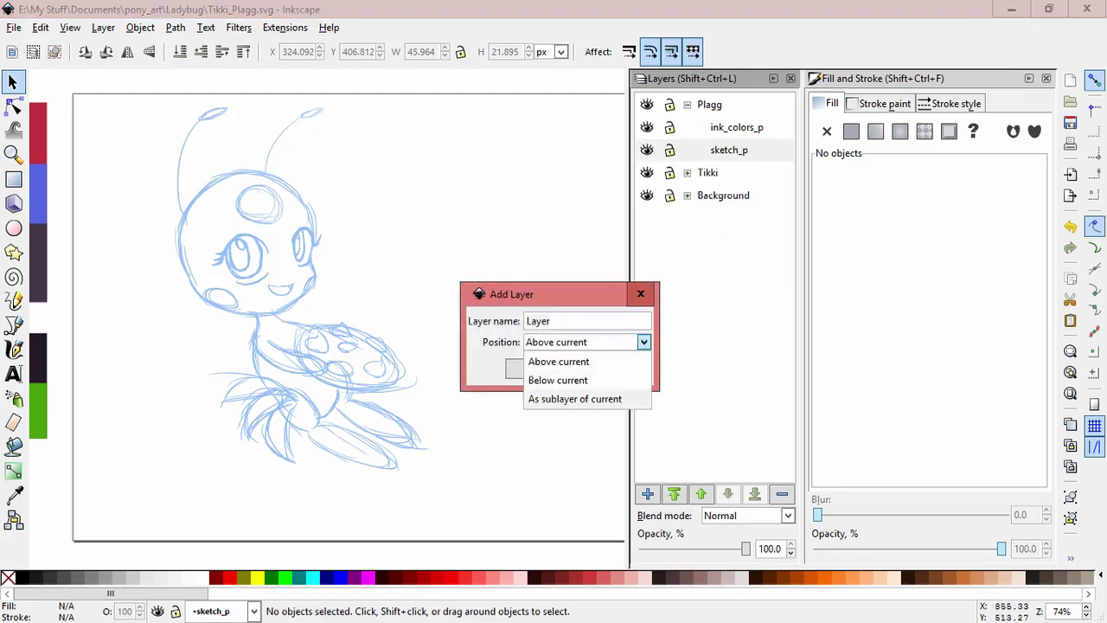
left_click(574, 398)
left_click(613, 369)
Step: Sketch Plagg's round head with overlapping light-blue calligraphic strokes on the empty area right of Tikki
key("space")
left_click_drag(558, 271, 459, 269)
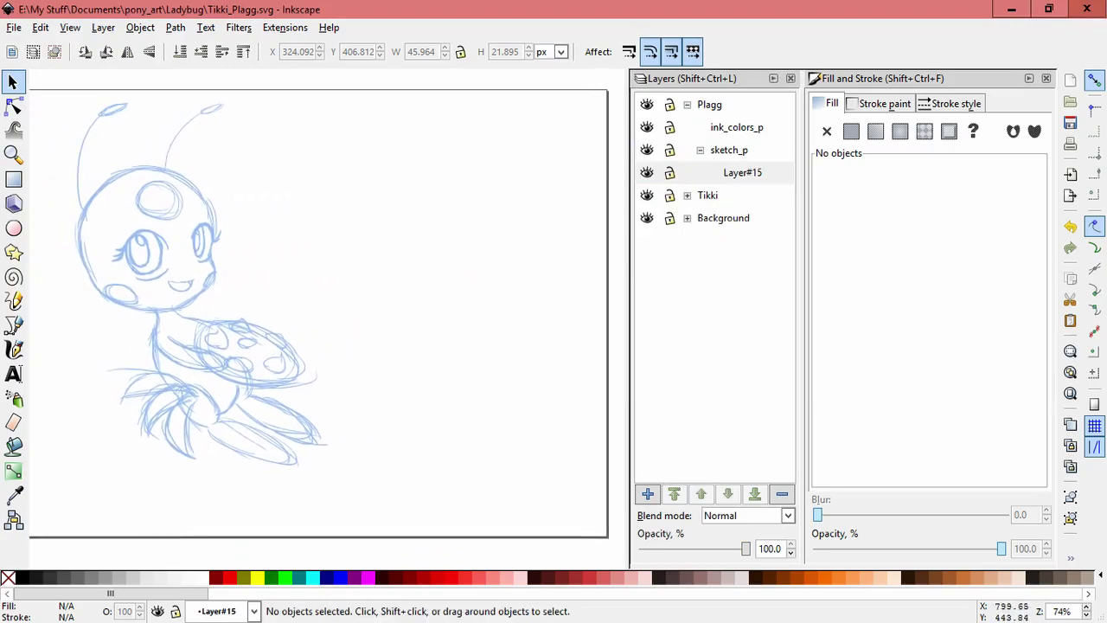
left_click(14, 349)
left_click_drag(538, 201, 538, 270)
key("ctrl+z")
mouse_move(478, 197)
left_mouse_down()
mouse_move(480, 270)
mouse_move(543, 274)
left_mouse_up()
left_click_drag(510, 175, 571, 225)
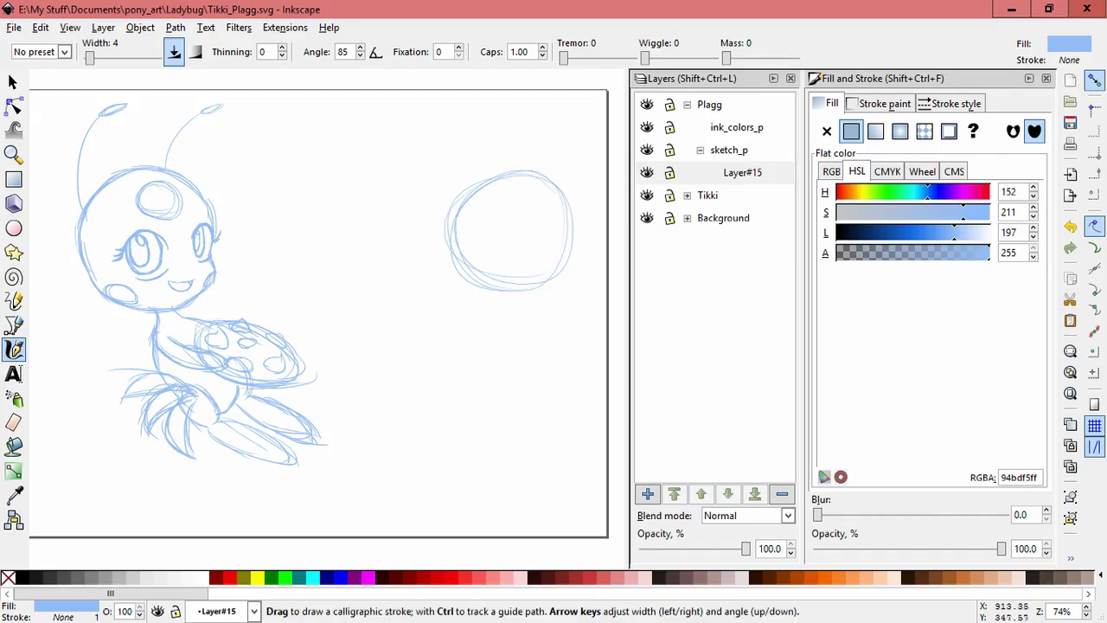
mouse_move(522, 278)
left_mouse_down()
mouse_move(432, 382)
mouse_move(453, 378)
mouse_move(406, 375)
left_mouse_up()
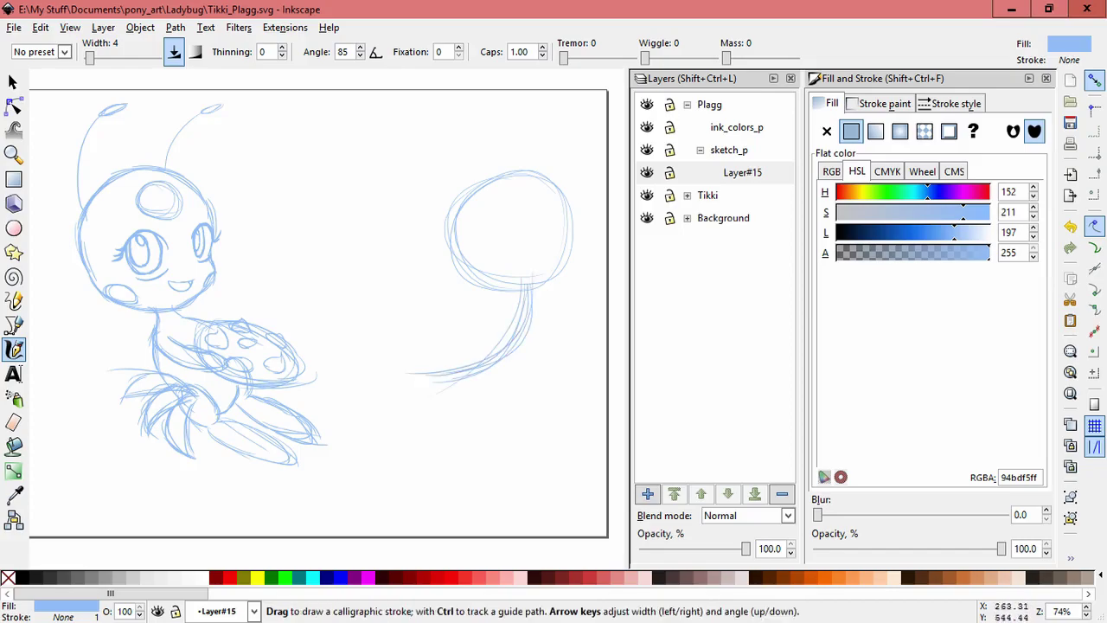
left_click(13, 82)
left_click(466, 371)
key("Delete")
left_click_drag(555, 389, 403, 276)
key("Delete")
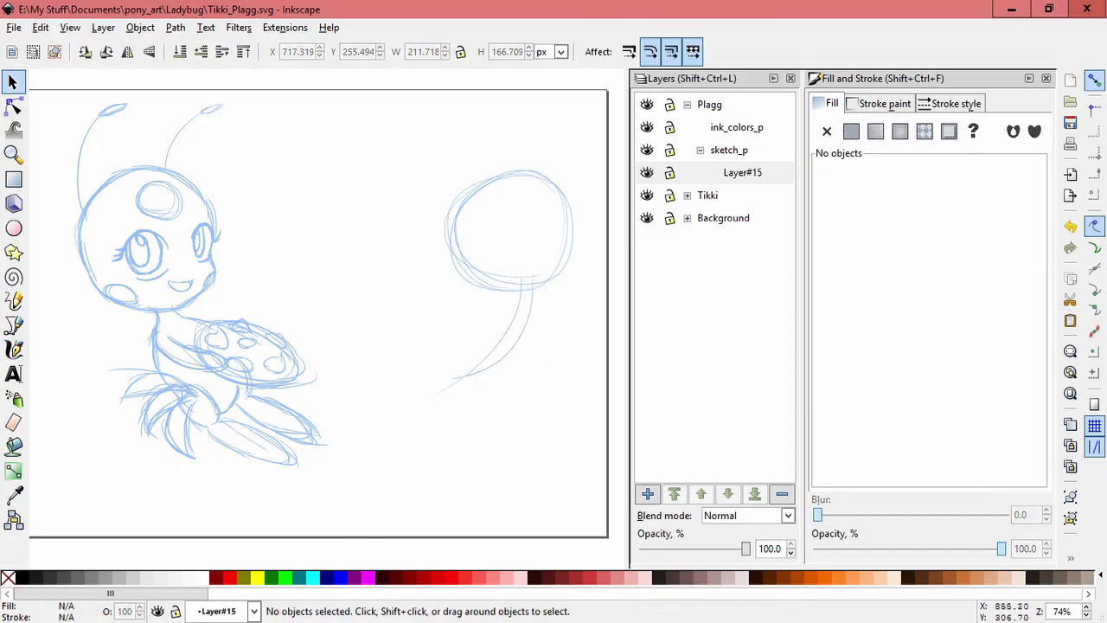
left_click(516, 348)
key("Delete")
left_click(505, 332)
left_click_drag(527, 272, 534, 252)
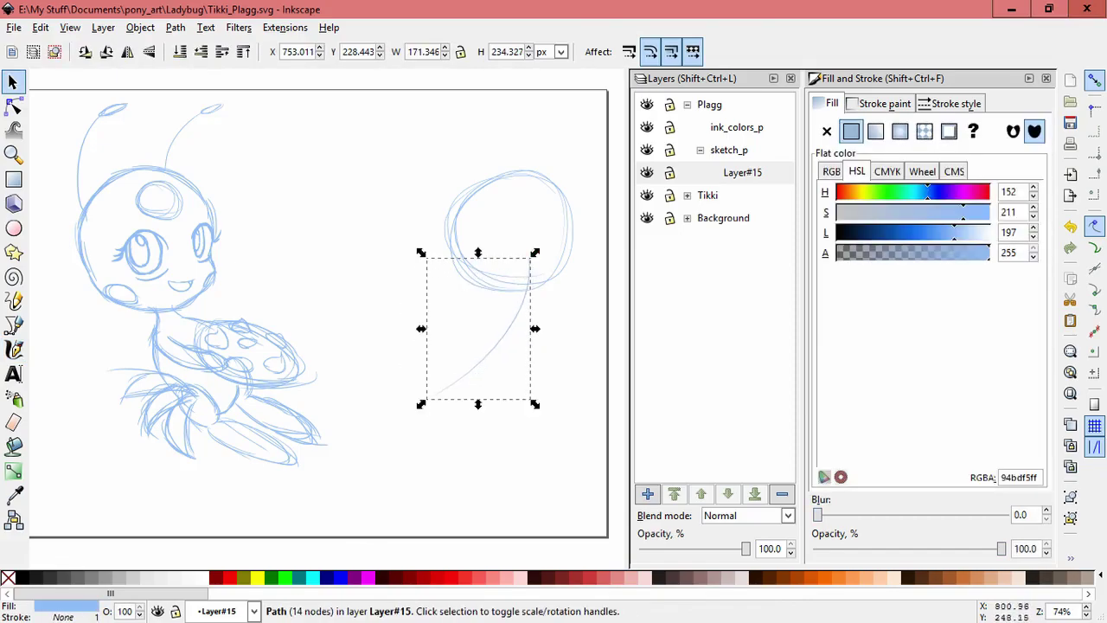
key("Delete")
Step: Sketch a curved body guide line sweeping down and left from Plagg's head, and enlarge it to about 250 by 184 px
key("c")
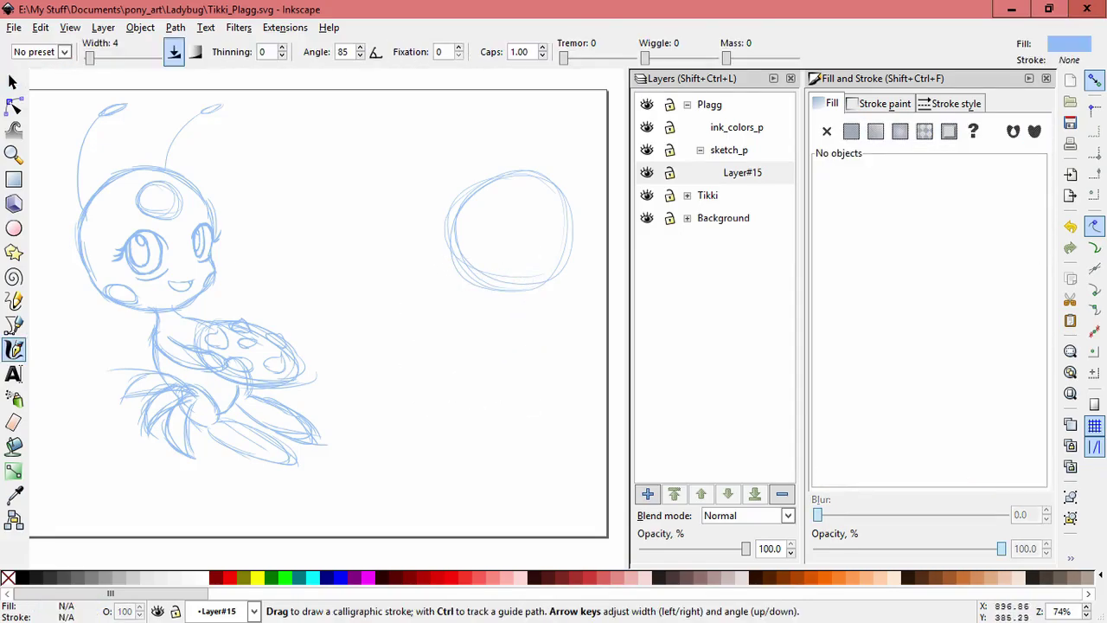
left_click_drag(531, 291, 468, 378)
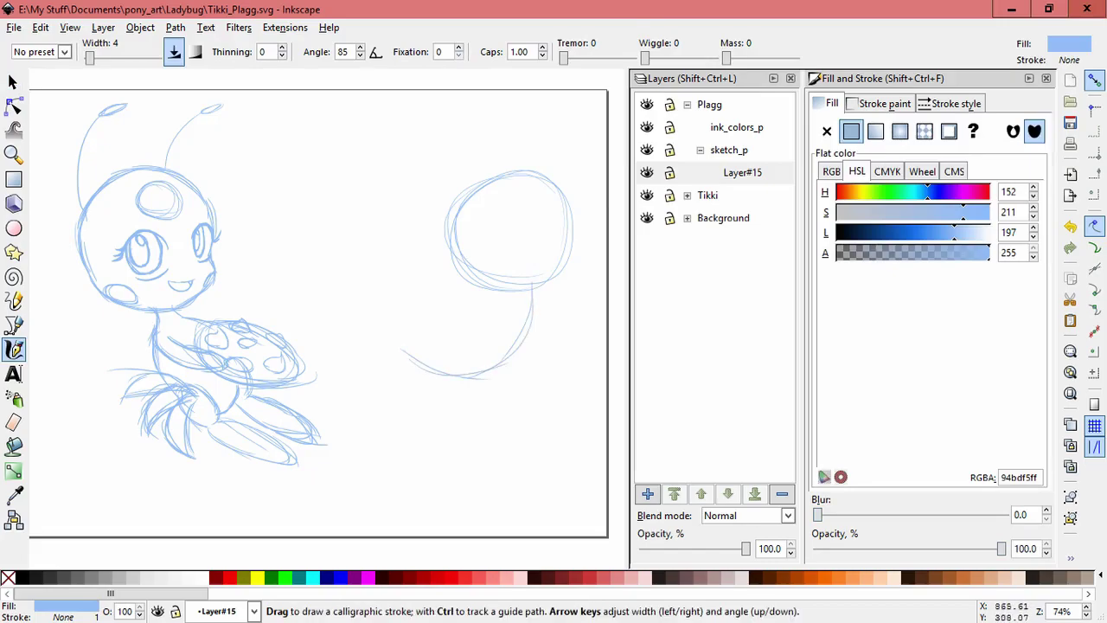
key("s")
left_click_drag(338, 242, 564, 391)
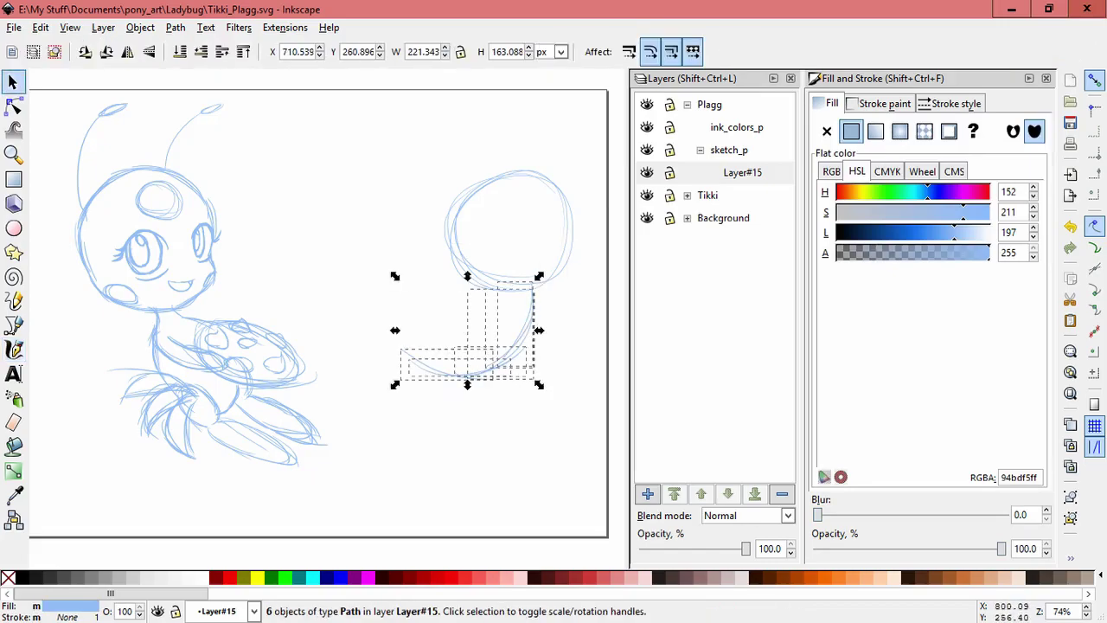
mouse_move(467, 385)
left_mouse_down()
mouse_move(467, 398)
mouse_move(457, 387)
left_mouse_up()
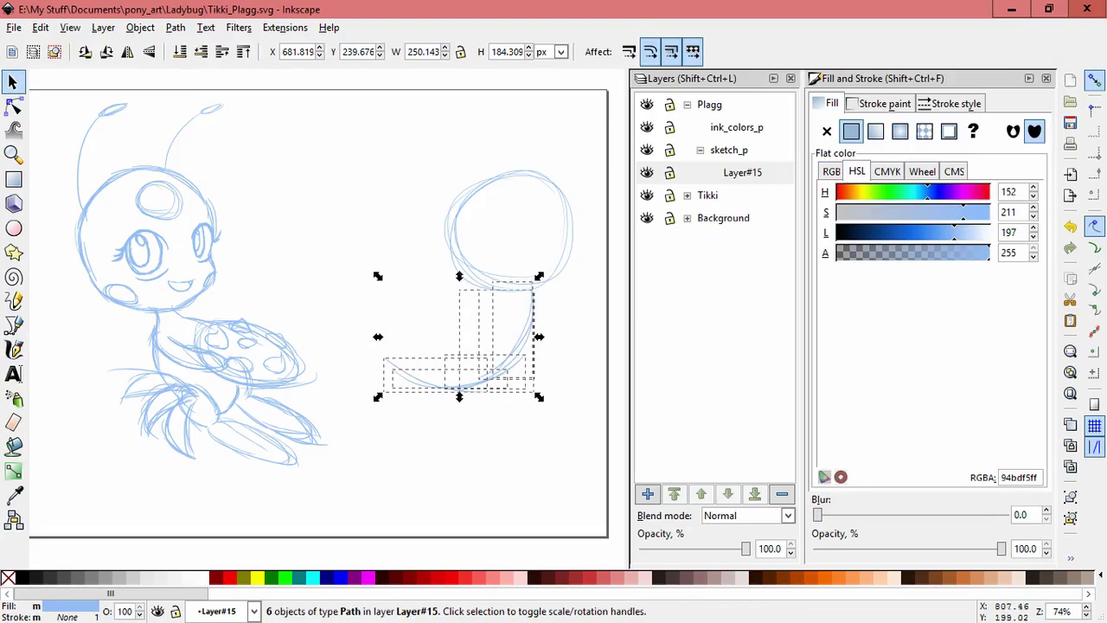
key("Escape")
Step: Add a layer above the current one and sketch Plagg's teardrop-shaped body outline around the guide curve
key("ctrl+shift+n")
key("Return")
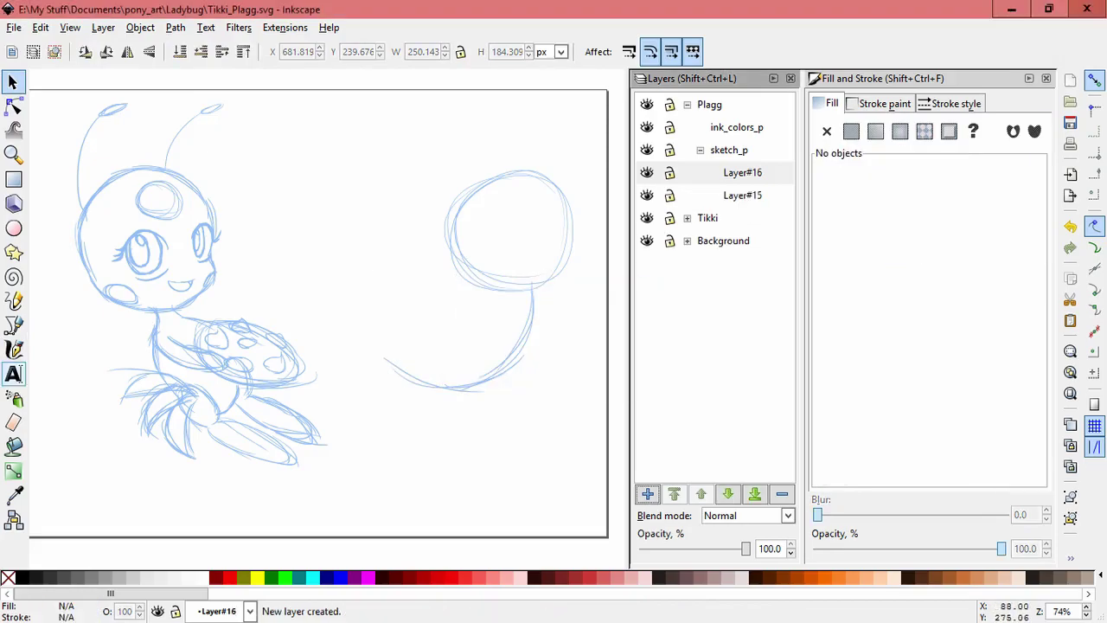
key("c")
scroll(506, 386, "up", 2)
key("space")
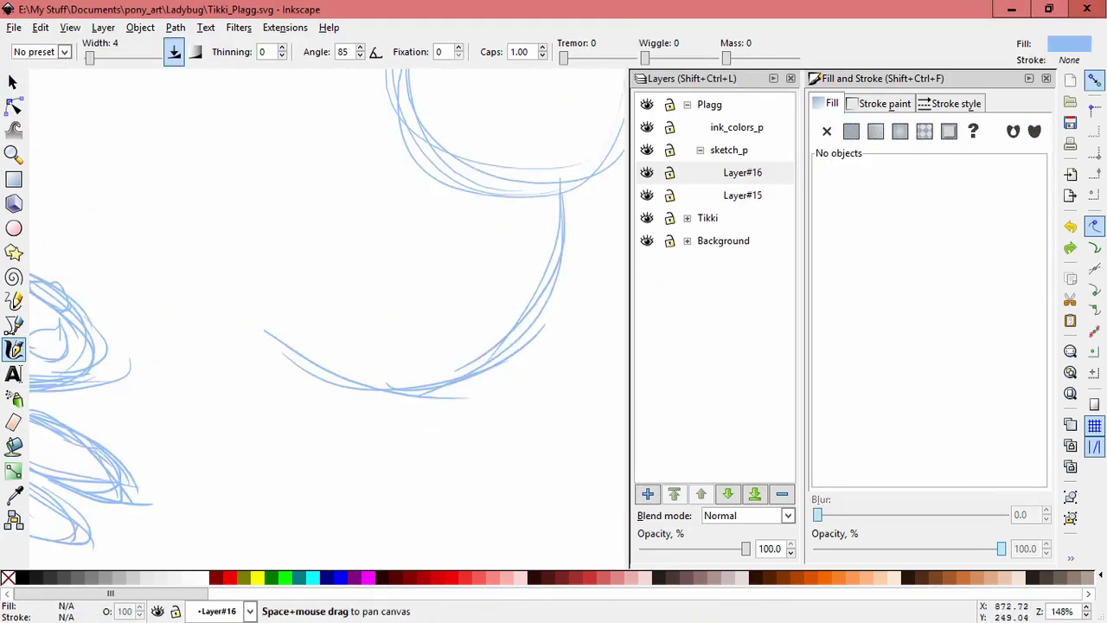
left_click_drag(511, 385, 469, 415)
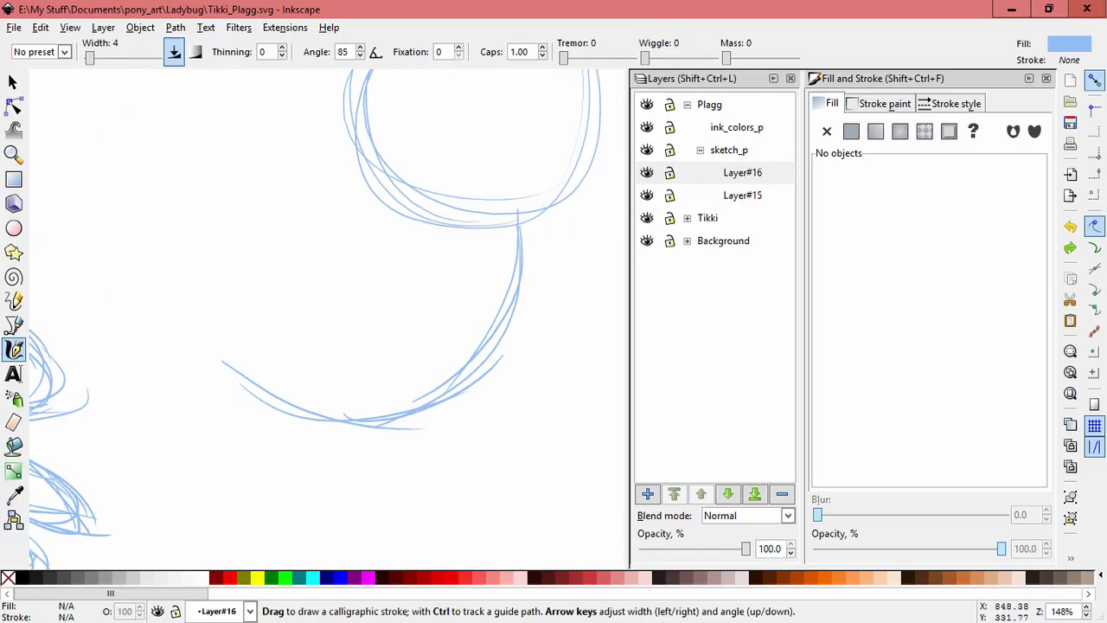
mouse_move(504, 229)
left_mouse_down()
mouse_move(503, 257)
mouse_move(367, 342)
mouse_move(346, 378)
mouse_move(348, 410)
mouse_move(485, 394)
mouse_move(541, 325)
left_mouse_up()
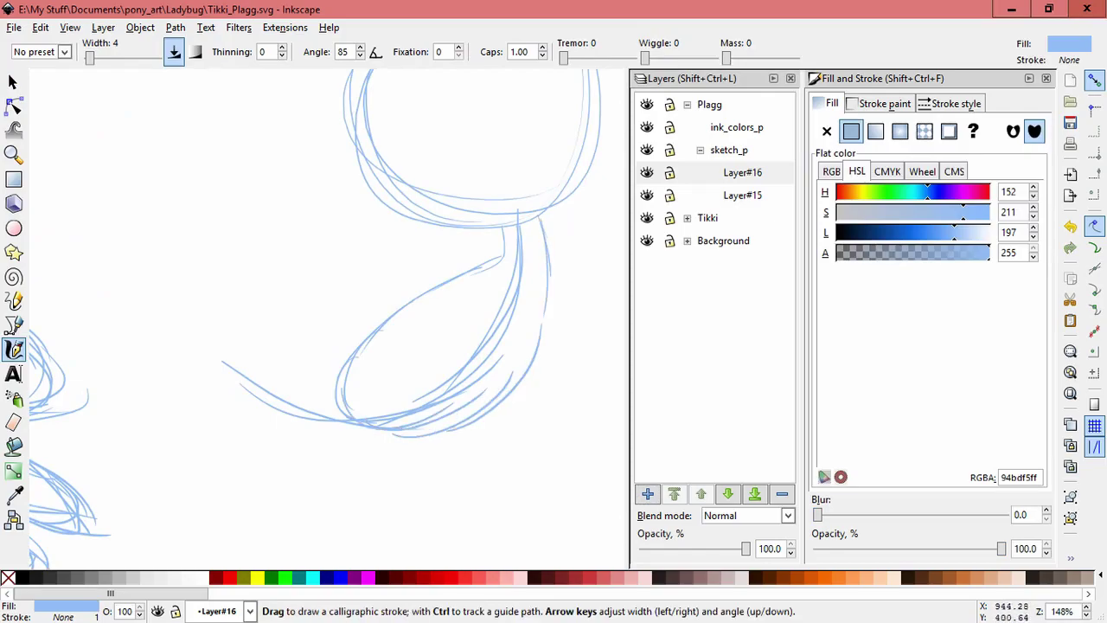
mouse_move(538, 244)
left_mouse_down()
mouse_move(443, 431)
mouse_move(361, 423)
mouse_move(544, 267)
left_mouse_up()
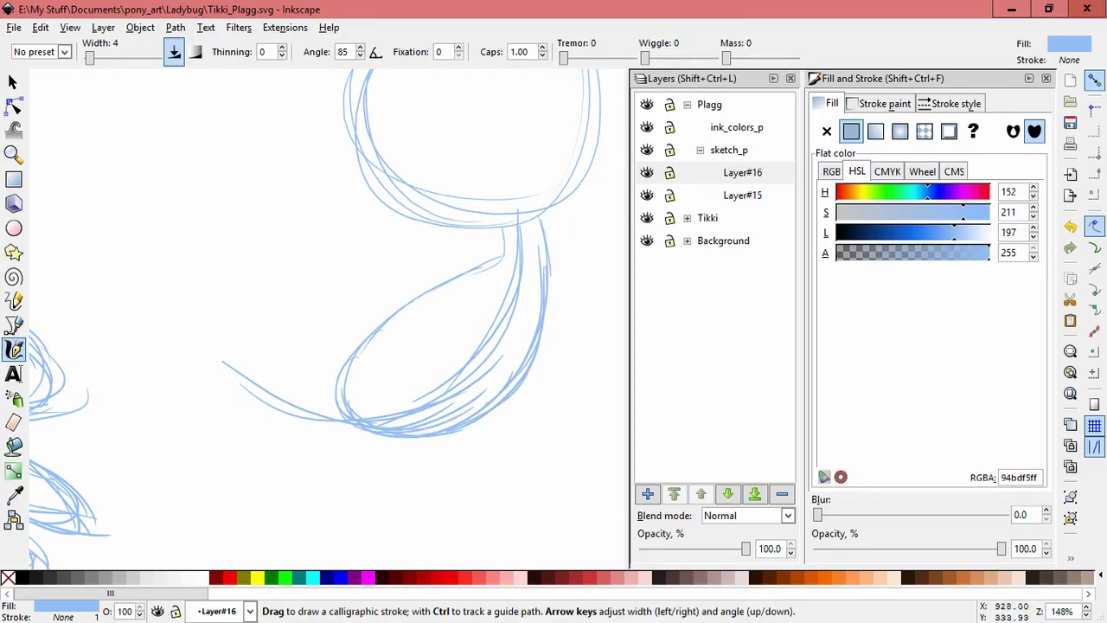
Step: Add another layer above the body layer and sketch a small rounded arc inside the body's lower end
key("ctrl+shift+n")
key("Return")
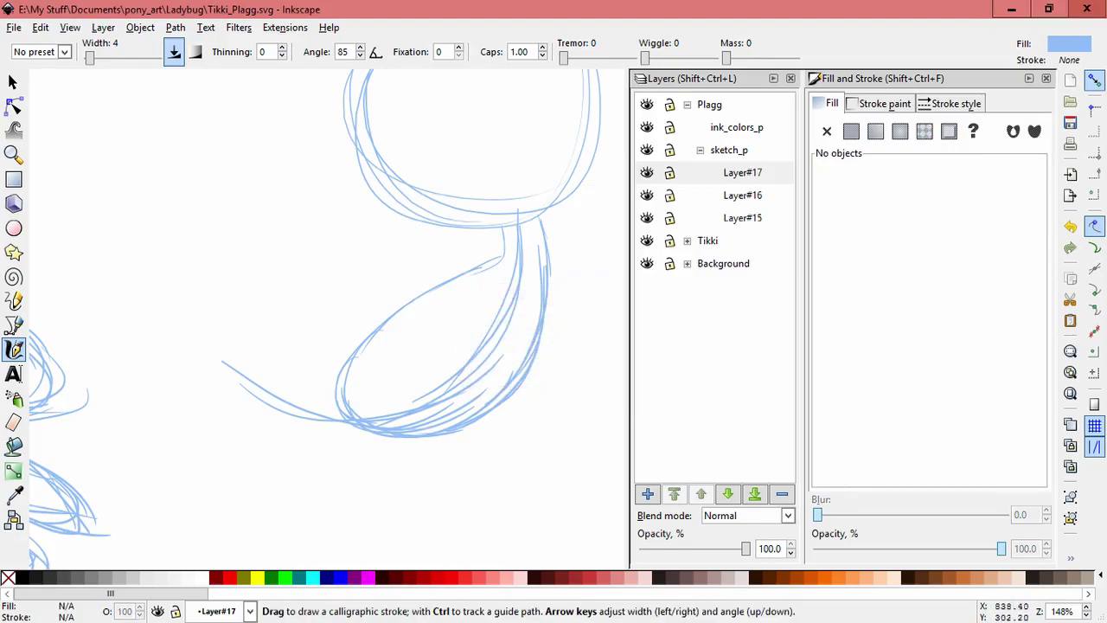
left_click_drag(404, 355, 375, 376)
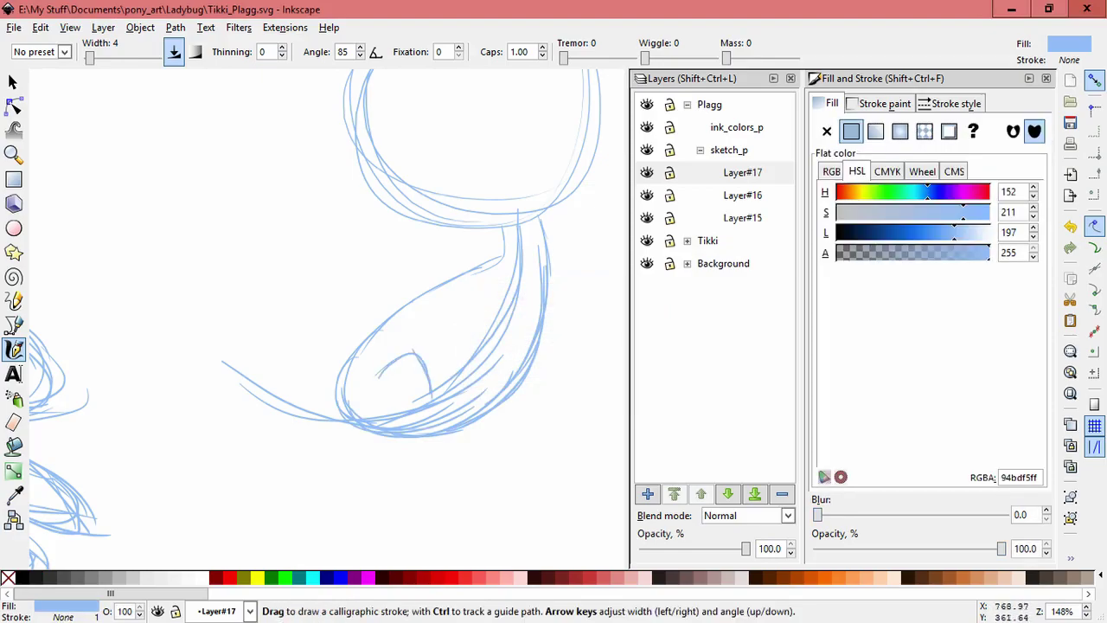
mouse_move(299, 245)
left_mouse_down()
mouse_move(332, 417)
mouse_move(354, 417)
mouse_move(350, 395)
left_mouse_up()
left_click_drag(316, 246, 339, 329)
key("ctrl+z")
left_click_drag(319, 250, 329, 305)
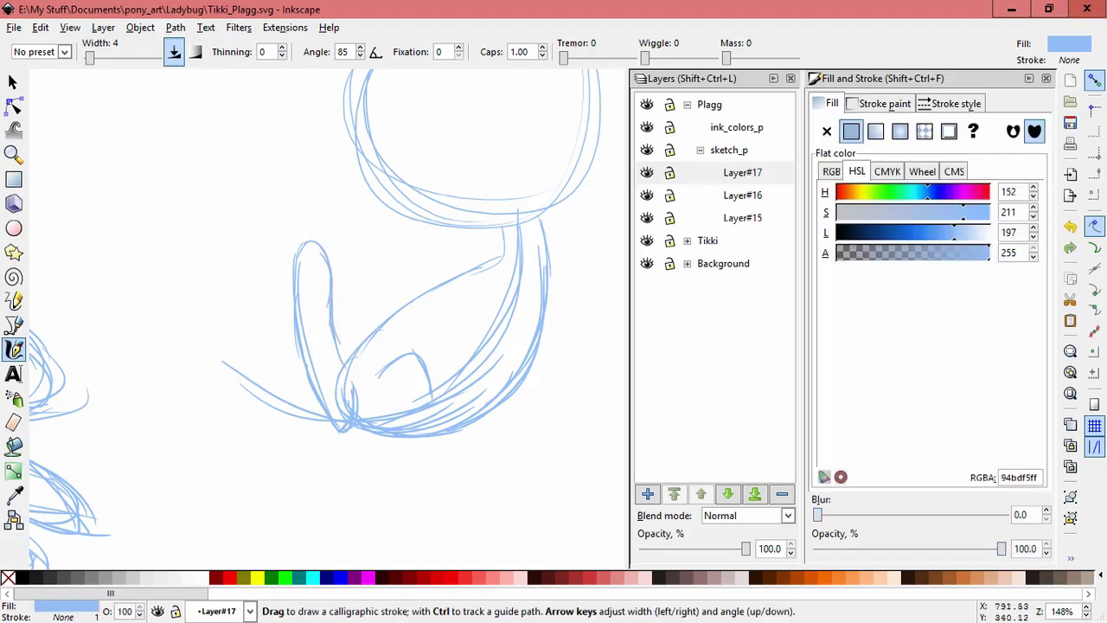
mouse_move(346, 372)
left_mouse_down()
mouse_move(407, 344)
mouse_move(423, 363)
left_mouse_up()
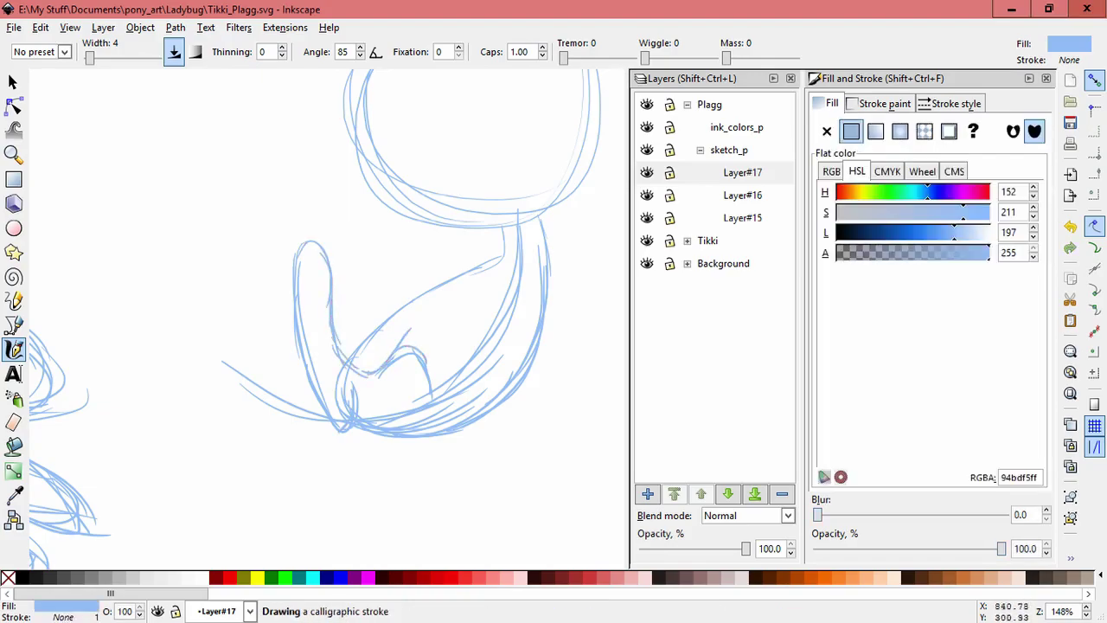
key("ctrl+z")
key("ctrl+z")
key("ctrl+z")
key("ctrl+z")
key("ctrl+z")
key("ctrl+z")
key("ctrl+z")
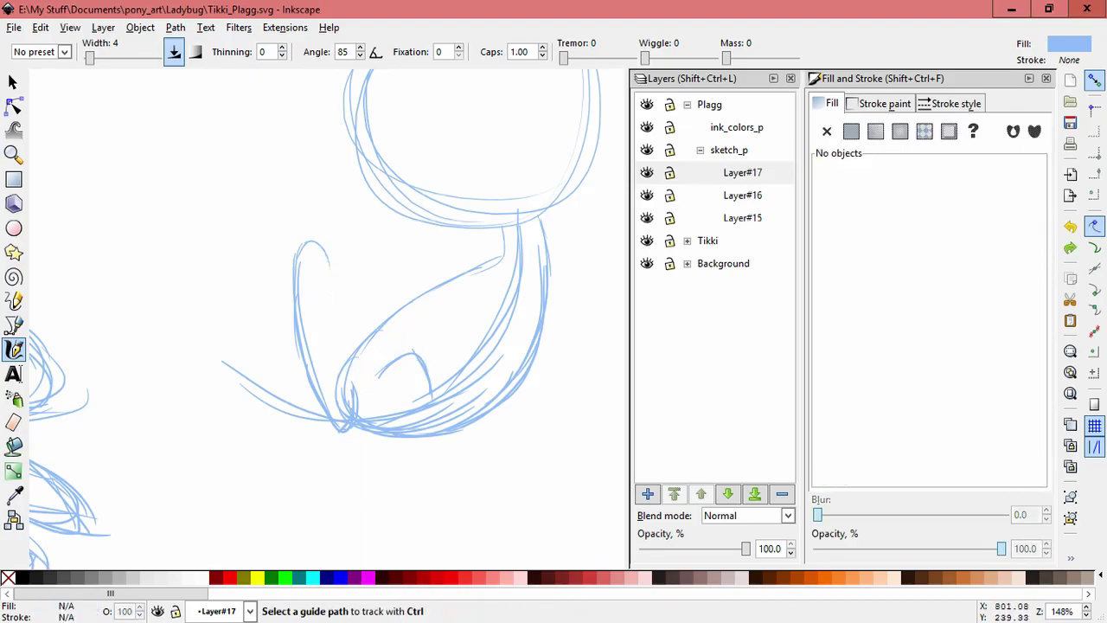
key("ctrl+z")
key("ctrl+z")
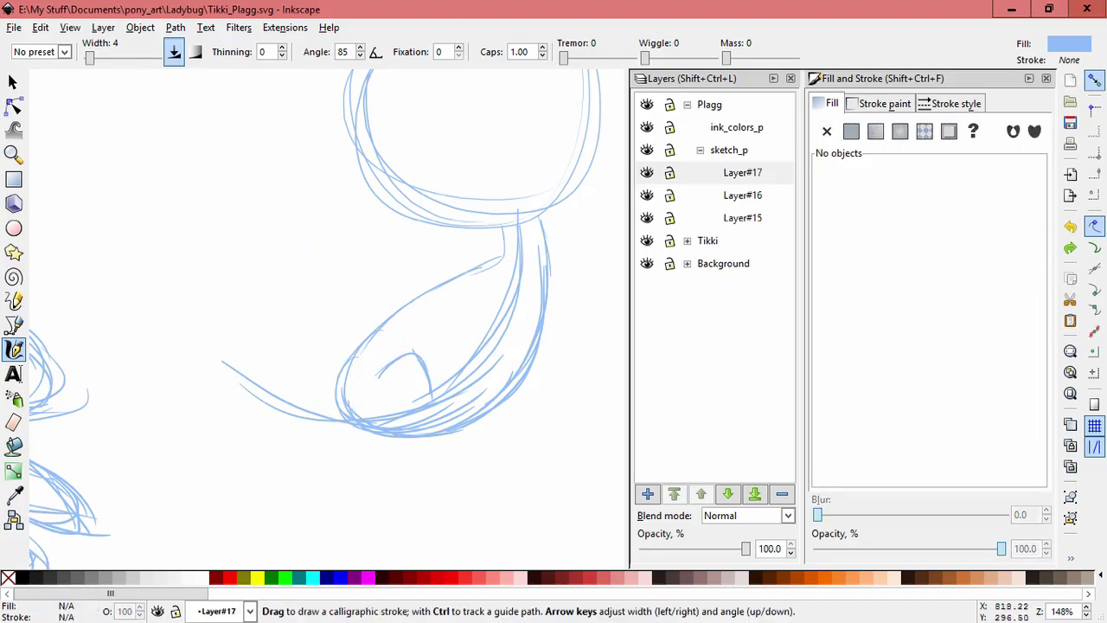
Step: Try to sketch Plagg's raised leg as a narrow upright shape with a rounded tip, curving into the body's lower end
left_click_drag(376, 382, 404, 355)
mouse_move(326, 249)
left_mouse_down()
mouse_move(346, 336)
mouse_move(373, 386)
left_mouse_up()
mouse_move(286, 242)
left_mouse_down()
mouse_move(310, 235)
mouse_move(305, 343)
mouse_move(339, 412)
left_mouse_up()
mouse_move(291, 305)
left_mouse_down()
mouse_move(343, 420)
mouse_move(330, 401)
left_mouse_up()
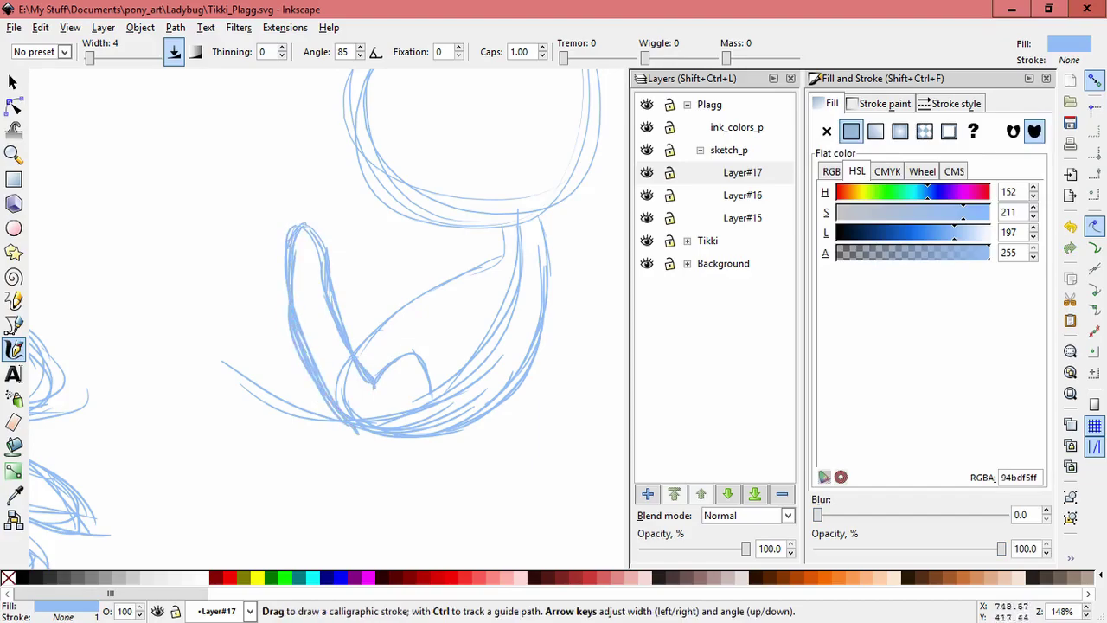
mouse_move(385, 435)
left_mouse_down()
mouse_move(355, 429)
mouse_move(465, 430)
left_mouse_up()
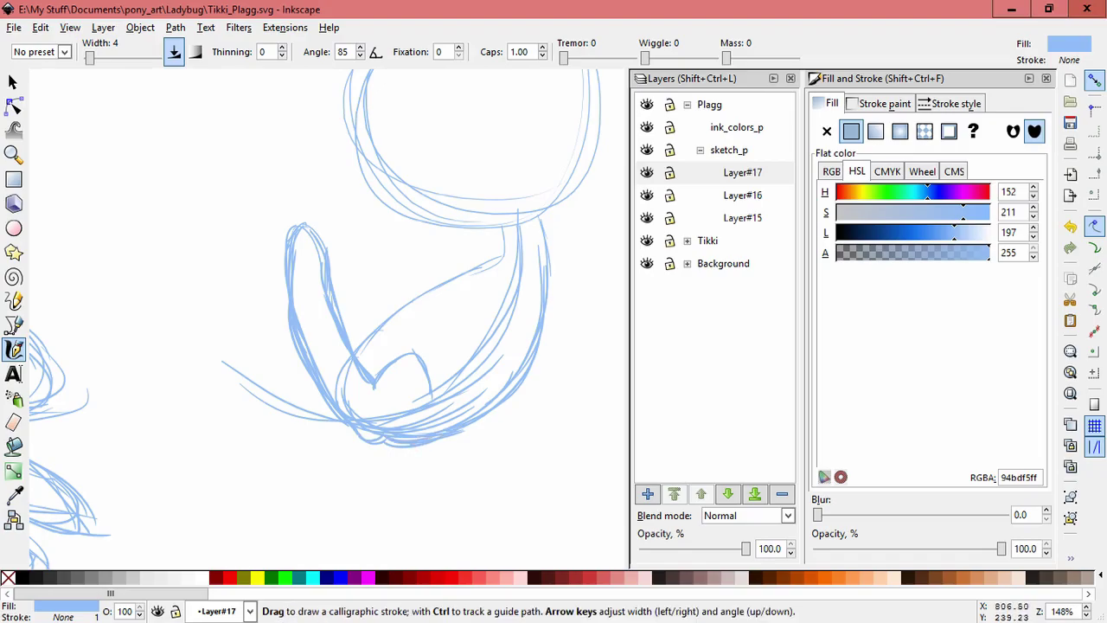
left_click_drag(307, 356, 285, 242)
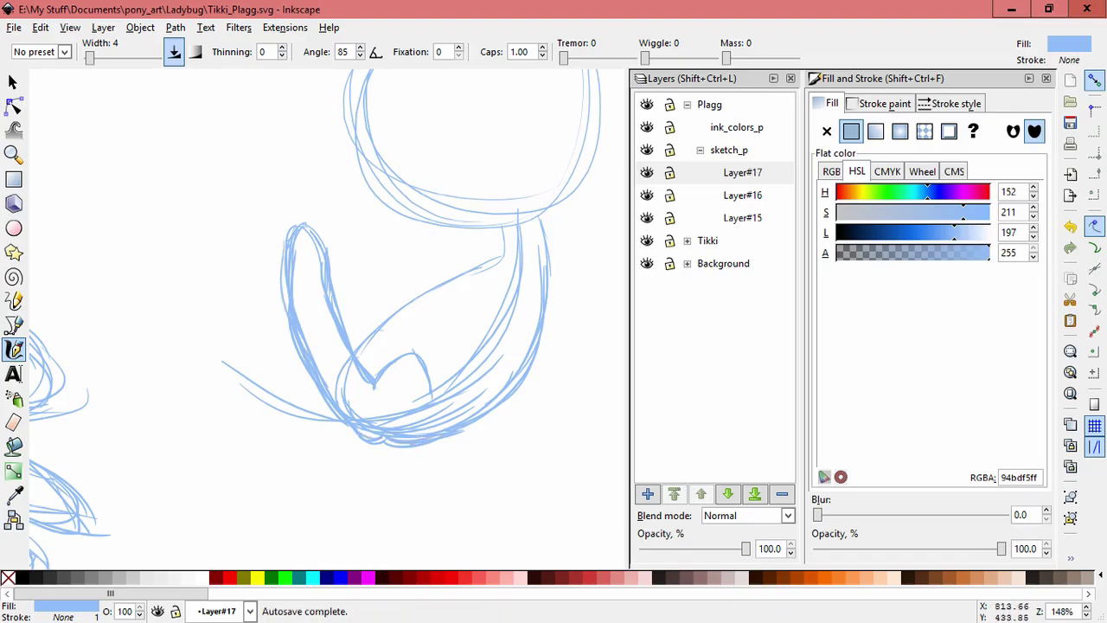
Step: Delete the raised leg's tip strokes and several of its side strokes
left_click(12, 81)
left_click_drag(158, 173, 367, 389)
left_click_drag(317, 215, 284, 215)
key("Escape")
left_click_drag(203, 197, 361, 408)
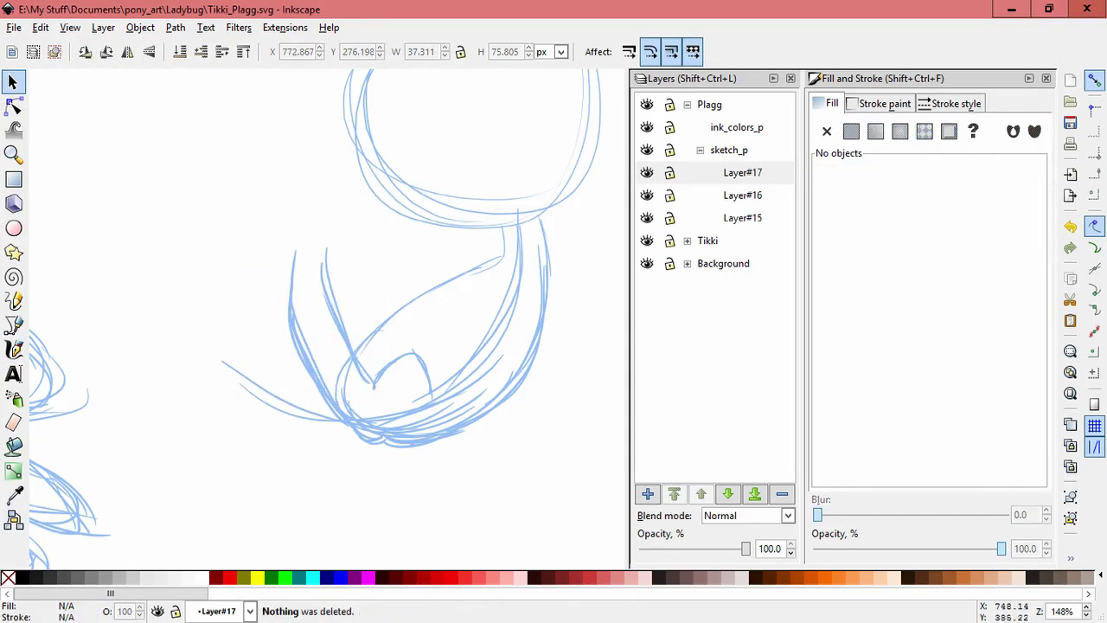
left_click(330, 256)
key("Delete")
left_click(328, 286)
key("Delete")
left_click(313, 344)
key("Delete")
left_click(313, 343)
key("Delete")
left_click(349, 350)
key("ctrl+a")
key("Delete")
key("ctrl+z")
key("ctrl+z")
Step: Lock Layer#15 and Layer#16, and delete all remaining leg strokes on the current layer
left_click(670, 218)
left_click(671, 196)
left_click_drag(249, 273, 507, 483)
key("Delete")
left_click_drag(515, 476, 233, 314)
key("Delete")
Step: Sketch Plagg's raised leg on Layer#17 as a long slanted shape with a rounded tip, running down into the body's lower end
left_click(14, 350)
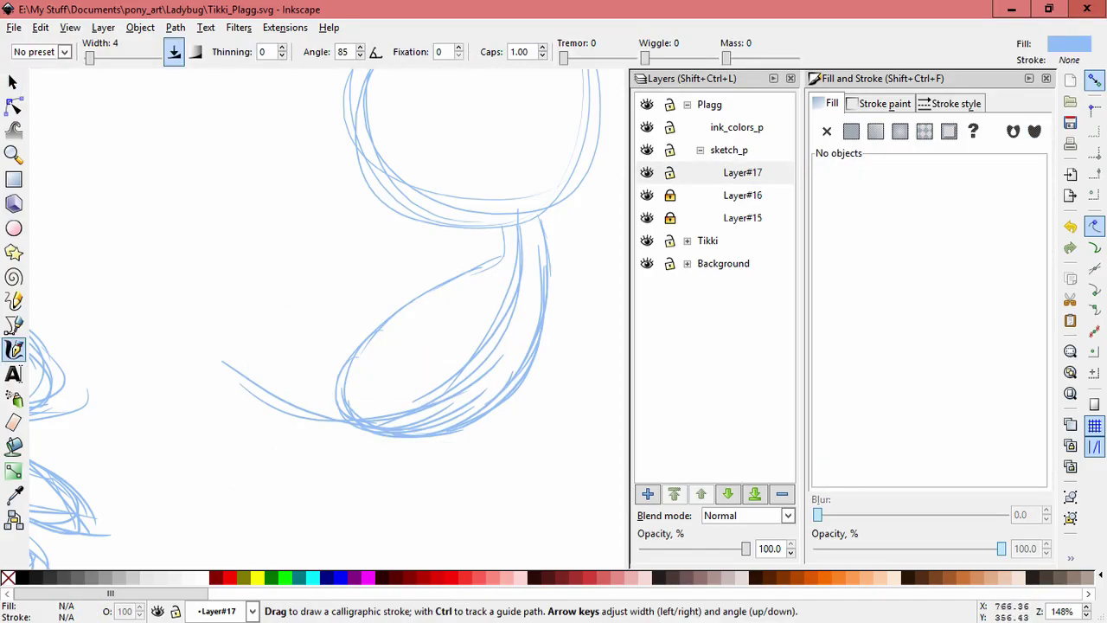
mouse_move(299, 260)
left_mouse_down()
mouse_move(366, 334)
mouse_move(391, 389)
left_mouse_up()
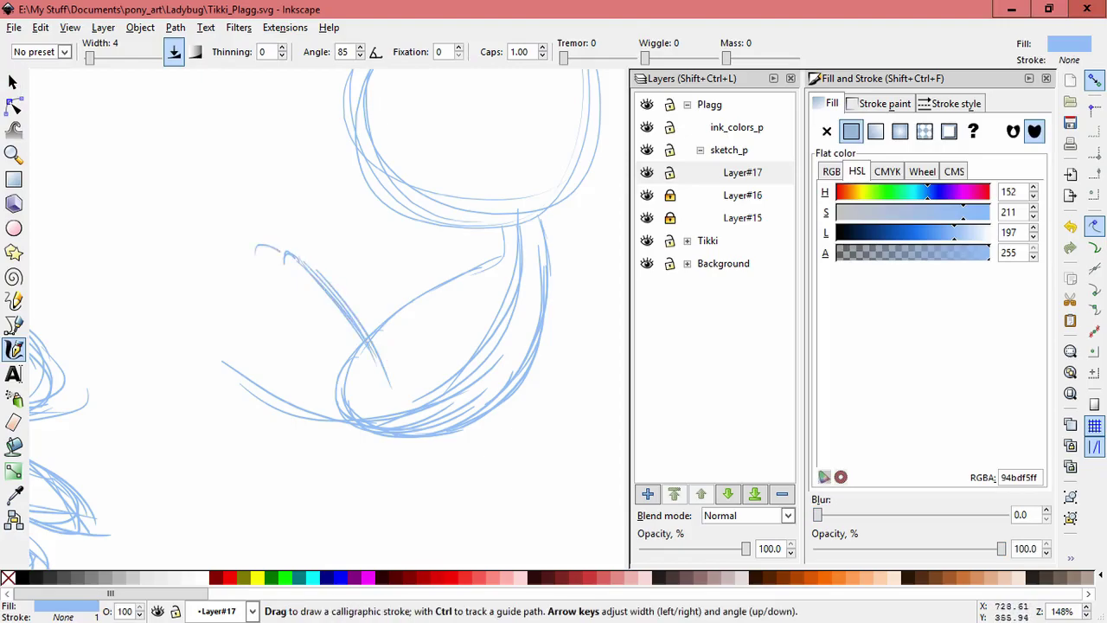
left_click_drag(262, 277, 329, 369)
left_click_drag(271, 293, 333, 381)
left_click_drag(296, 316, 352, 408)
left_click_drag(309, 337, 359, 416)
left_click_drag(305, 262, 386, 389)
left_click_drag(367, 337, 395, 410)
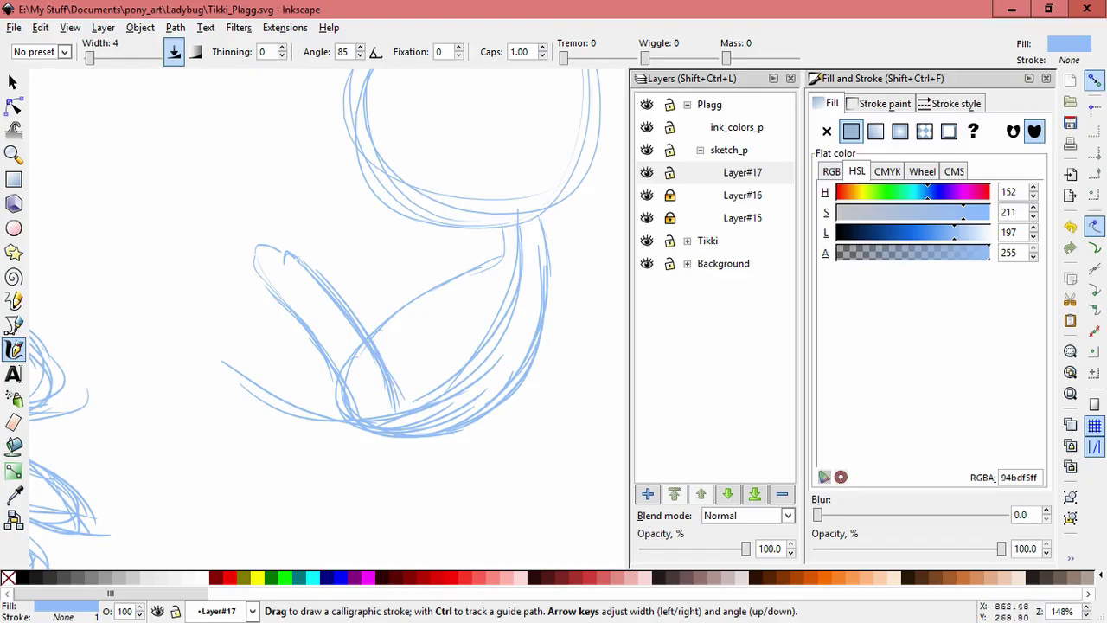
Step: Sketch the thigh as an arc over the body's lower end with a curve beneath it, and round off the raised leg's base
mouse_move(396, 404)
left_mouse_down()
mouse_move(471, 394)
mouse_move(475, 430)
mouse_move(413, 457)
mouse_move(466, 446)
left_mouse_up()
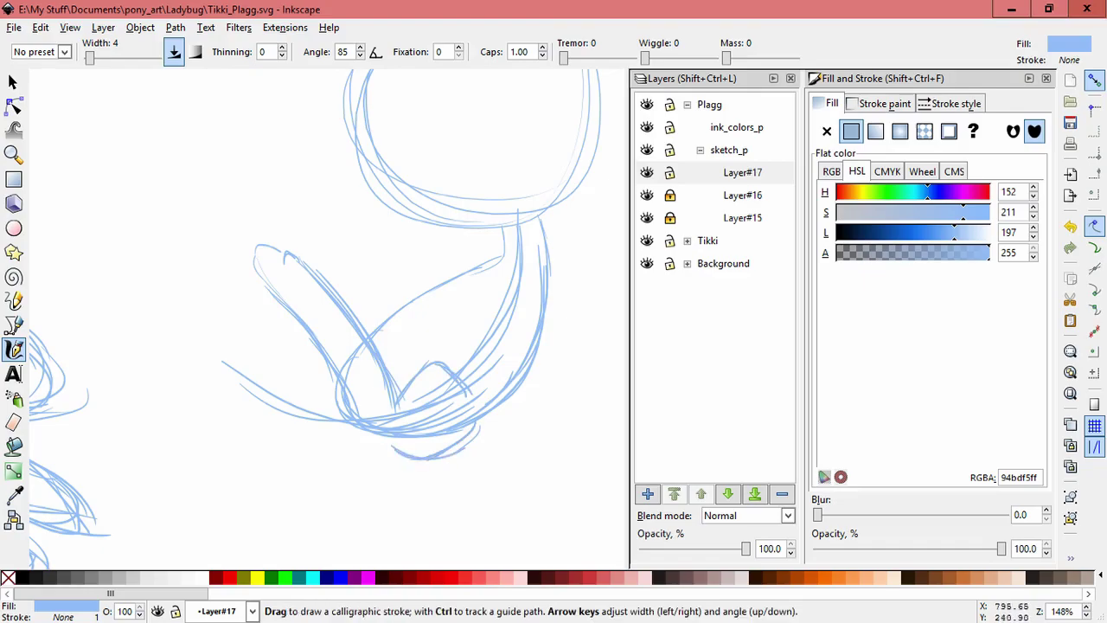
left_click_drag(396, 399, 393, 458)
mouse_move(354, 426)
left_mouse_down()
mouse_move(363, 467)
mouse_move(396, 443)
left_mouse_up()
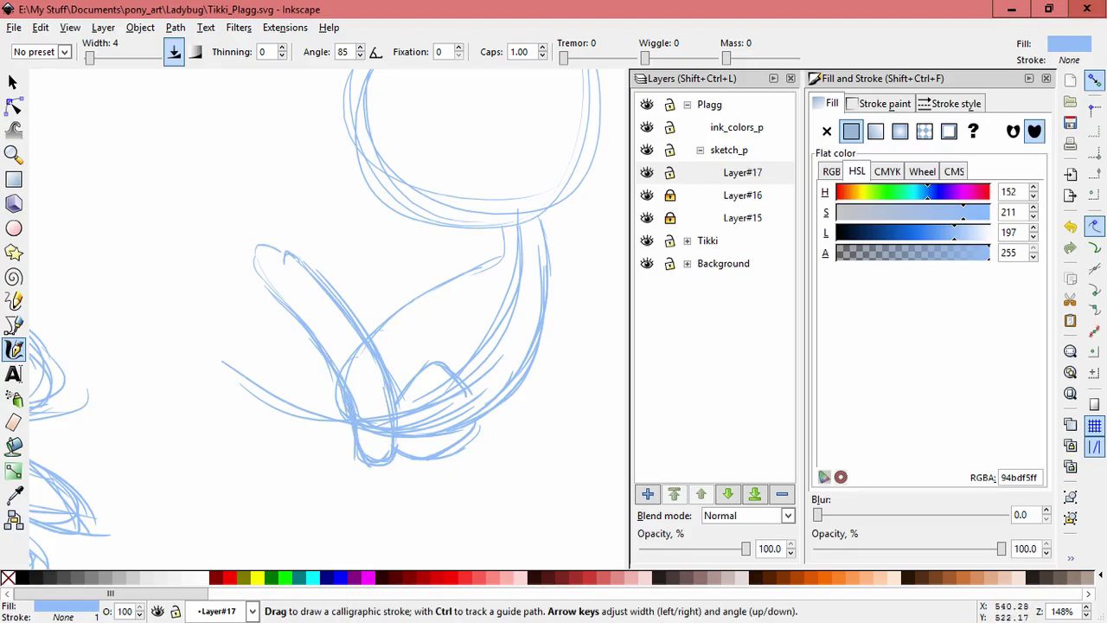
Step: Select all the raised leg and thigh strokes, shift them slightly left and up, and deselect them
left_click(13, 83)
left_click_drag(205, 179, 529, 489)
left_click_drag(368, 356, 348, 349)
left_click_drag(348, 230, 317, 229)
left_click(177, 390)
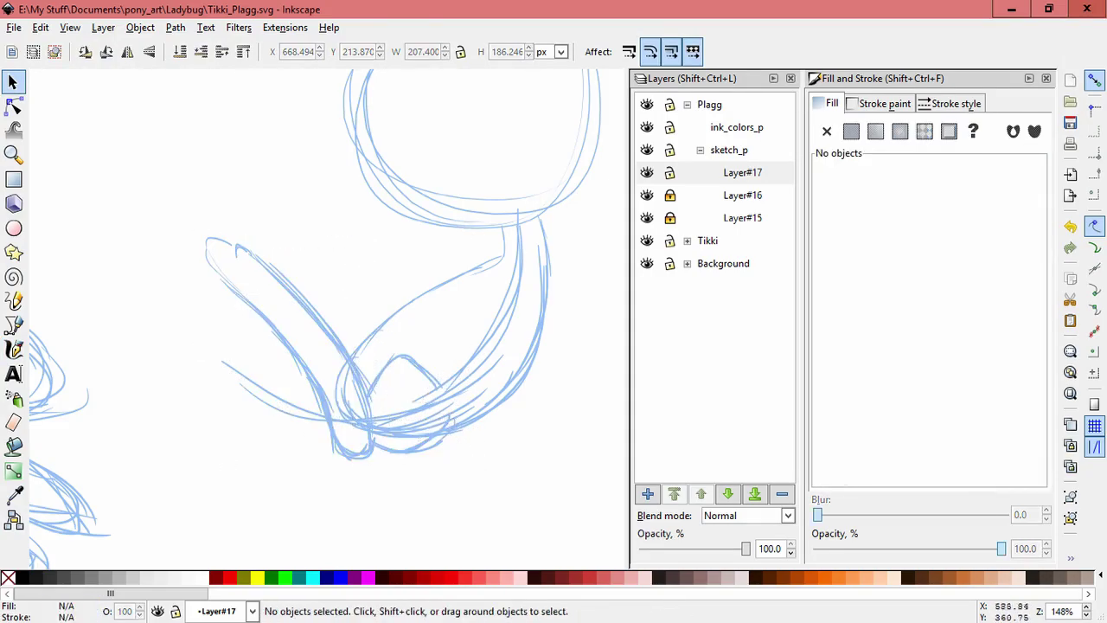
Step: Add a new layer, place it directly below Layer#17, and lock Layer#17
key("ctrl+shift+n")
key("Return")
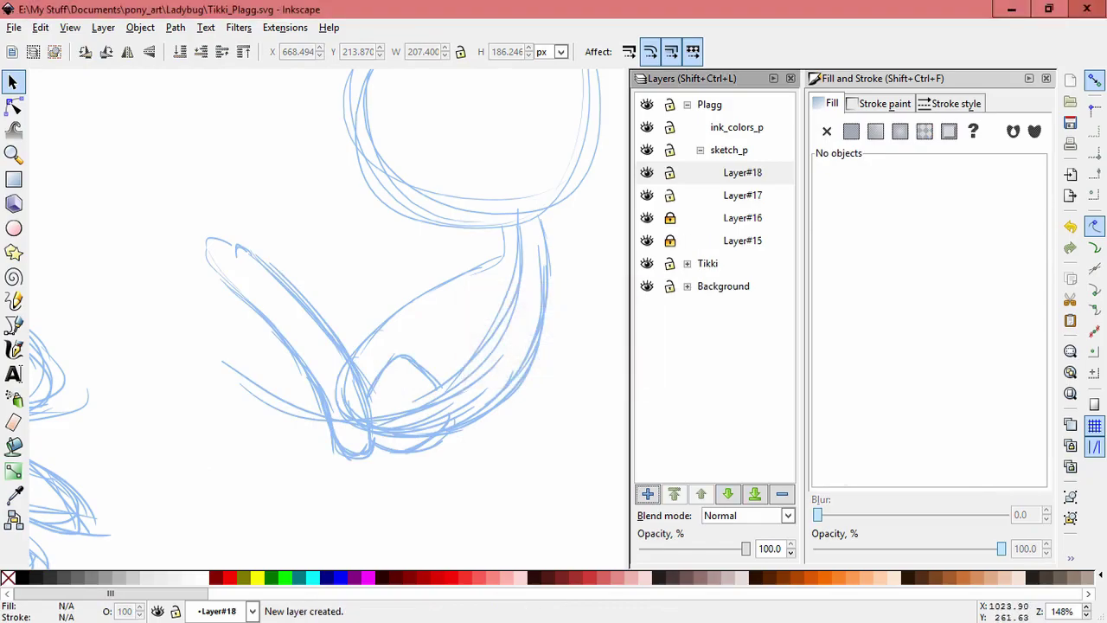
key("Page_Down")
left_click(735, 195)
Step: Sketch a small thigh arc behind the raised leg and the long lower edge of the second leg with calligraphic strokes
left_click(13, 349)
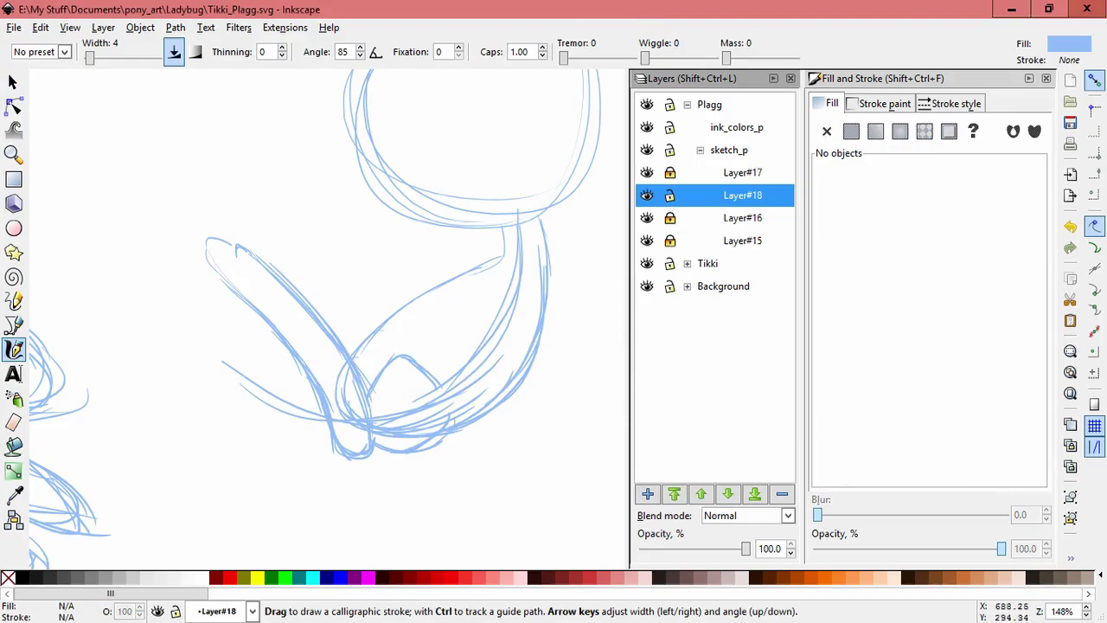
left_click_drag(343, 326, 378, 331)
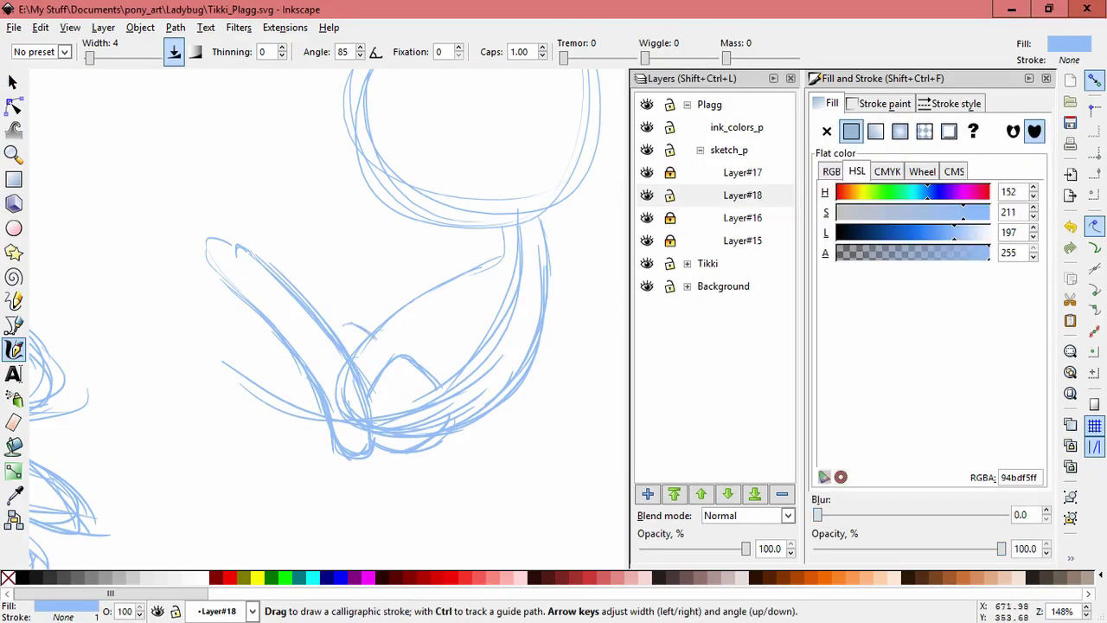
left_click_drag(203, 330, 316, 368)
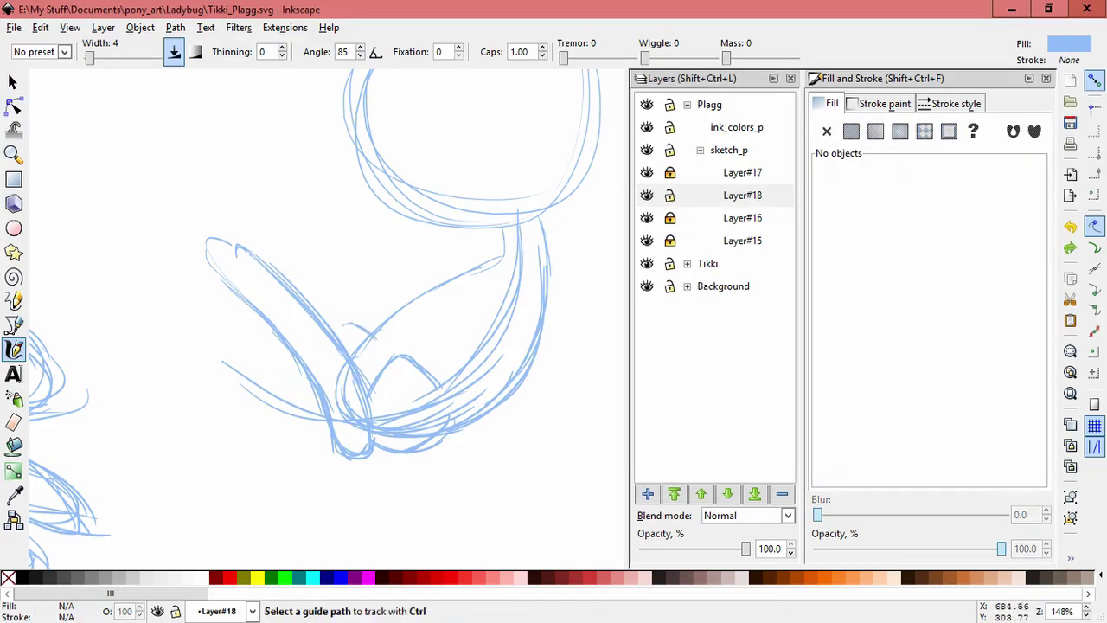
left_click_drag(183, 323, 297, 372)
Step: Sketch the second leg's rounded paw tip and upper edge, redoing the faulty tip strokes, and extend its small thigh arc
scroll(212, 319, "up", 1)
left_click_drag(186, 298, 156, 313)
left_click_drag(159, 304, 217, 338)
mouse_move(156, 313)
left_mouse_down()
mouse_move(210, 308)
mouse_move(159, 311)
left_mouse_up()
key("ctrl+z")
key("ctrl+z")
mouse_move(196, 287)
left_mouse_down()
mouse_move(146, 296)
mouse_move(128, 287)
mouse_move(172, 260)
left_mouse_up()
mouse_move(132, 275)
left_mouse_down()
mouse_move(173, 259)
mouse_move(286, 322)
left_mouse_up()
left_click_drag(206, 269, 282, 318)
mouse_move(387, 349)
left_mouse_down()
mouse_move(408, 326)
mouse_move(390, 337)
mouse_move(429, 328)
left_mouse_up()
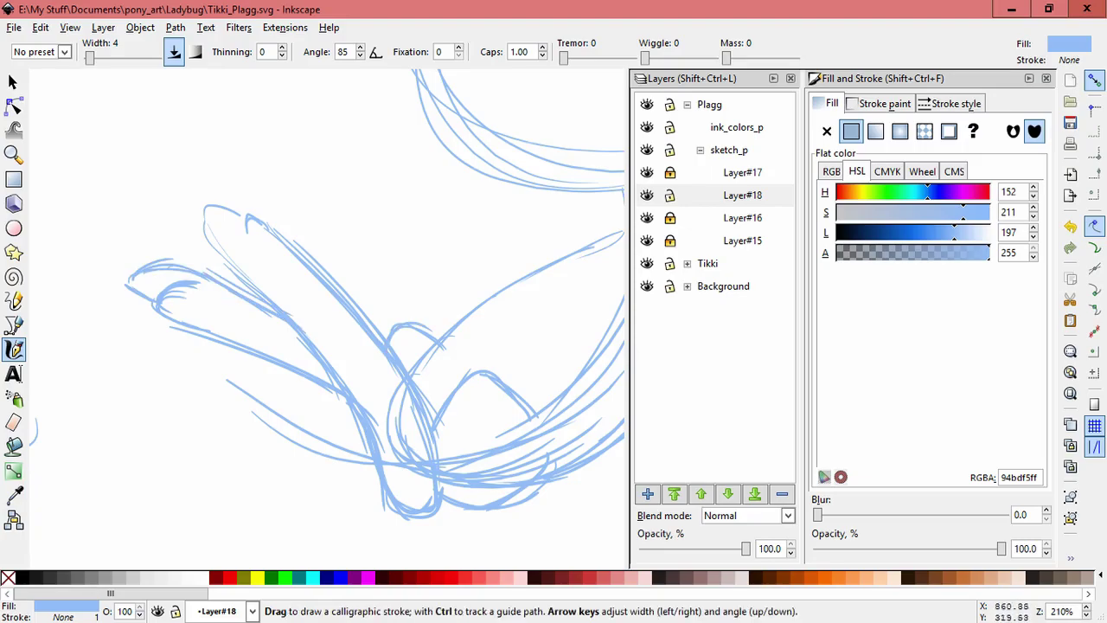
Step: Lock Layer#18 and add a new layer above Layer#17
left_click(671, 195)
left_click(648, 494)
left_click(539, 368)
left_click(742, 173)
left_click(648, 494)
left_click(612, 368)
Step: Sketch small toe loops at the tip of the upper raised leg and a contour line running down inside it
mouse_move(232, 243)
left_mouse_down()
mouse_move(282, 273)
mouse_move(292, 301)
left_mouse_up()
left_click_drag(231, 244, 296, 306)
key("ctrl+z")
key("ctrl+z")
left_click_drag(250, 238, 284, 274)
mouse_move(221, 235)
left_mouse_down()
mouse_move(252, 263)
mouse_move(217, 246)
mouse_move(241, 272)
mouse_move(373, 401)
left_mouse_up()
Step: Lock Layer#19 and add a new layer above it for the arm
key("space")
mouse_move(597, 346)
left_mouse_down()
mouse_move(508, 344)
mouse_move(416, 361)
left_mouse_up()
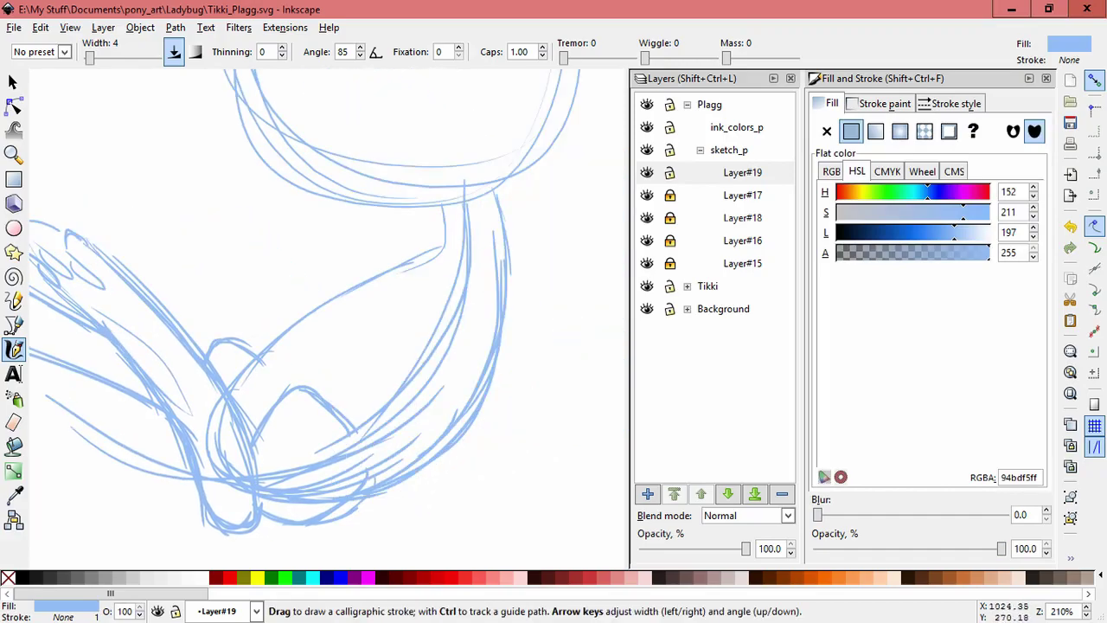
key("ctrl+shift+n")
key("Return")
Step: Sketch the first arm as a long box-like shape reaching from below the head to the upper raised leg
mouse_move(354, 310)
left_mouse_down()
mouse_move(388, 300)
mouse_move(373, 348)
left_mouse_up()
key("ctrl+z")
key("space")
scroll(388, 302, "down", 2)
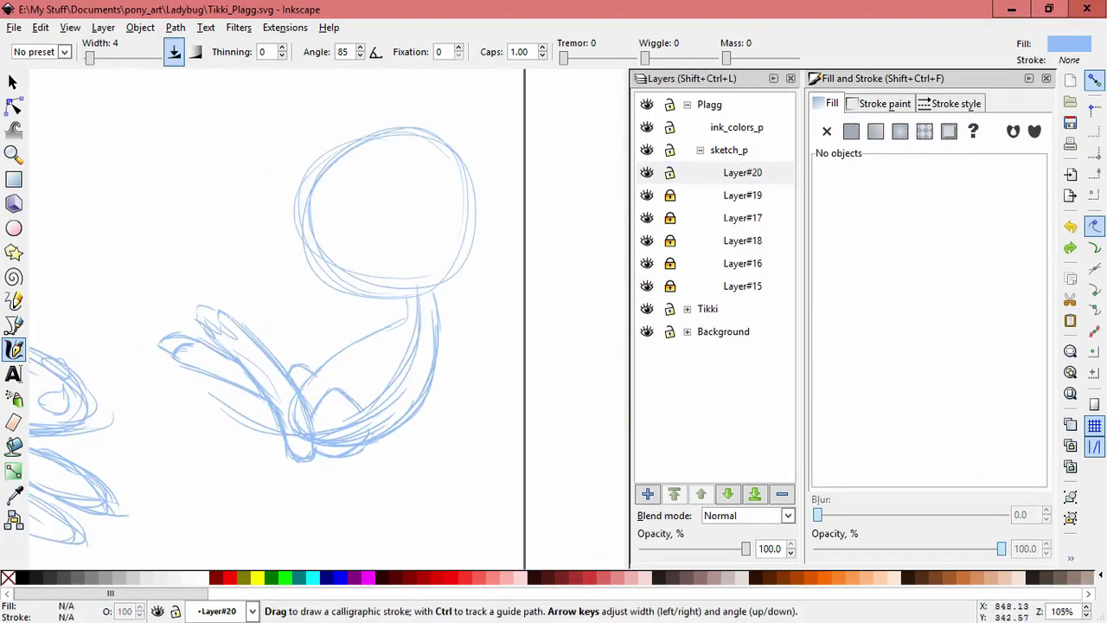
mouse_move(269, 345)
left_mouse_down()
mouse_move(375, 311)
mouse_move(258, 326)
left_mouse_up()
left_click_drag(255, 327, 264, 356)
left_click_drag(373, 308, 382, 348)
mouse_move(376, 352)
left_mouse_down()
mouse_move(318, 379)
mouse_move(390, 347)
left_mouse_up()
left_click_drag(350, 366, 298, 388)
left_click_drag(367, 317, 245, 354)
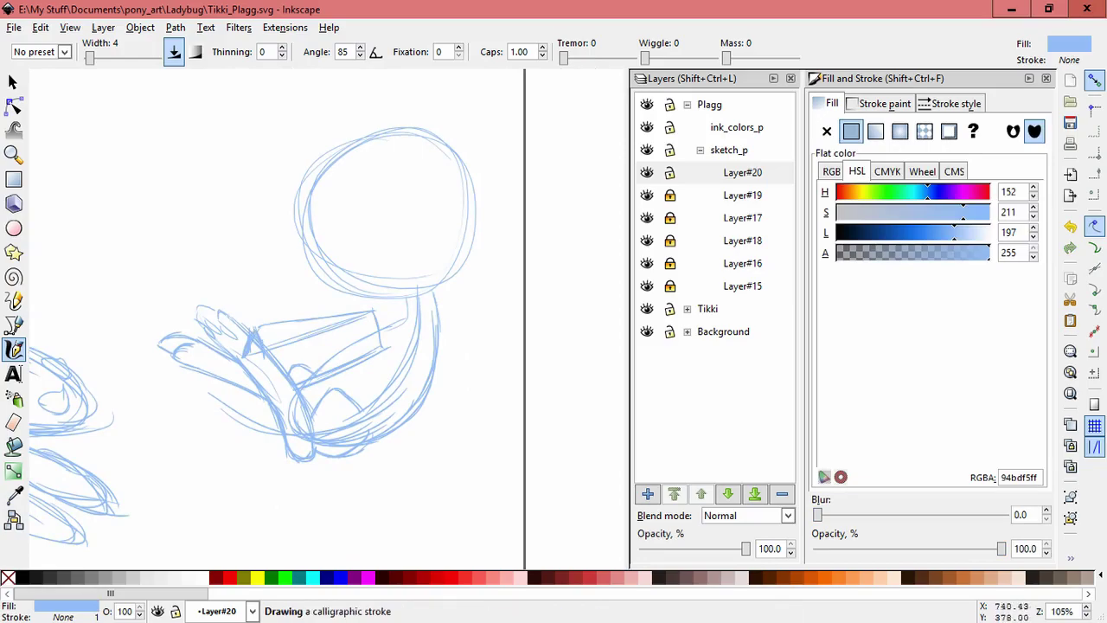
Step: Add a new layer above Layer#20 and make Layer#20 the current layer again
left_click(647, 494)
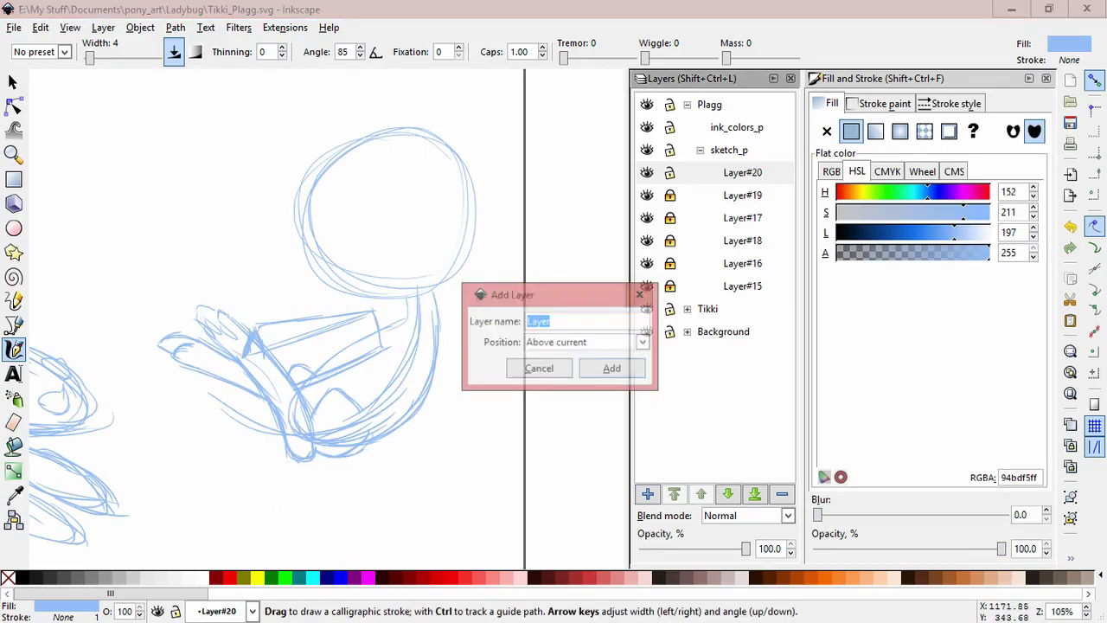
left_click(612, 368)
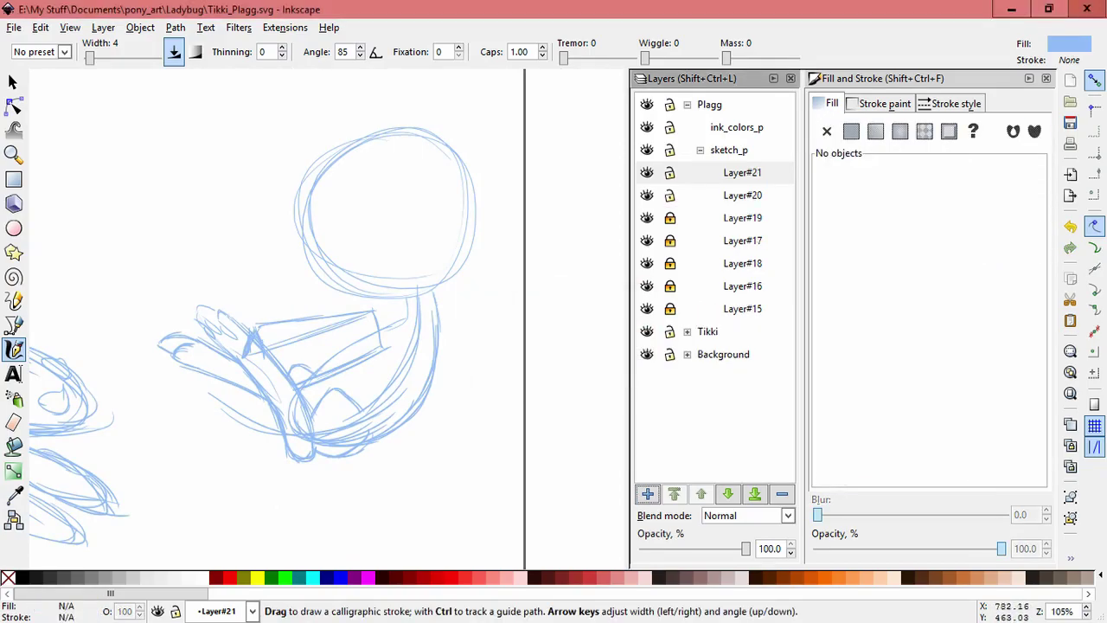
left_click(742, 195)
Step: Group all the arm strokes in Layer#20, rotate the group counterclockwise and move it up against the bottom of the head
left_click(13, 82)
left_click(375, 319)
key("ctrl+a")
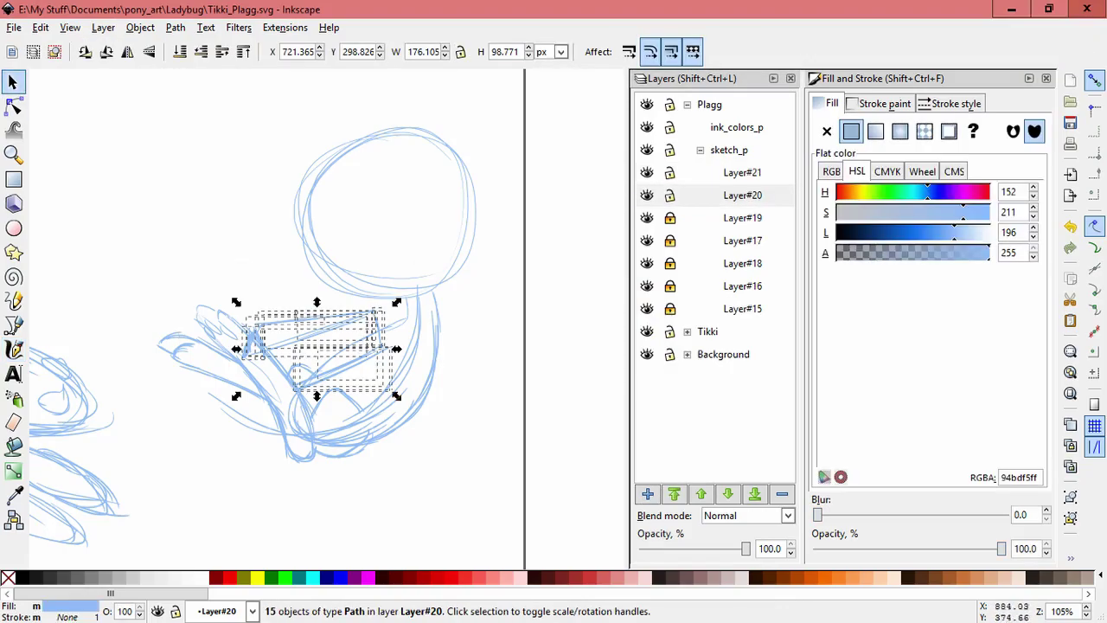
key("ctrl+g")
left_click(376, 319)
left_click_drag(397, 302, 381, 282)
left_click_drag(316, 295, 353, 290)
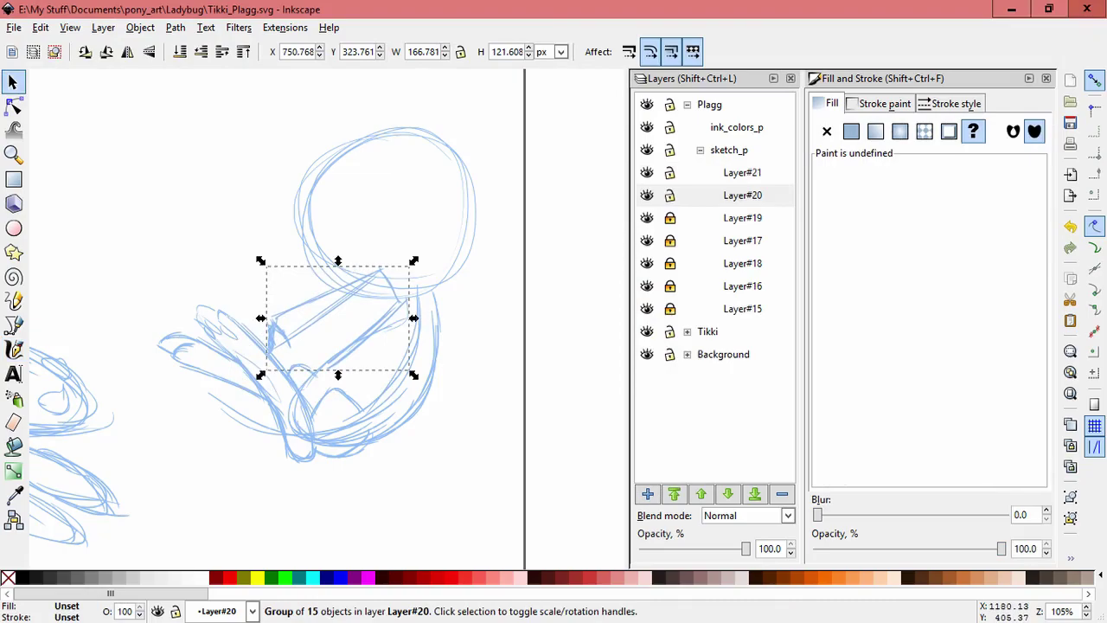
Step: Reinforce the paw end of the first arm with extra strokes, lock Layer#20 and make Layer#21 current
left_click(13, 349)
scroll(320, 387, "up", 1)
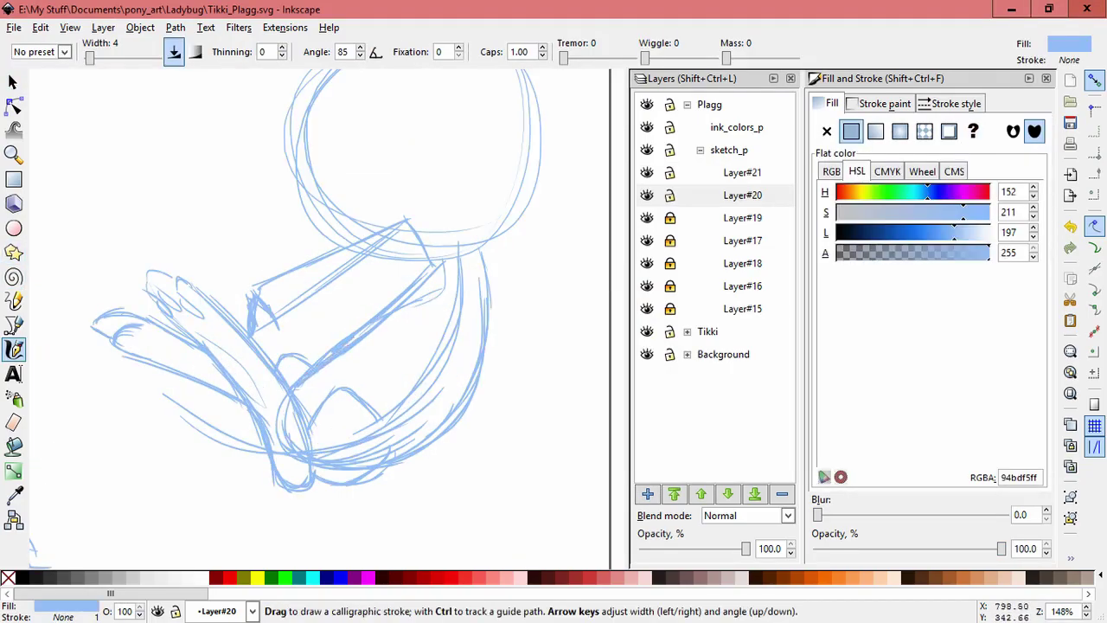
left_click_drag(259, 288, 249, 336)
left_click(670, 196)
left_click(742, 173)
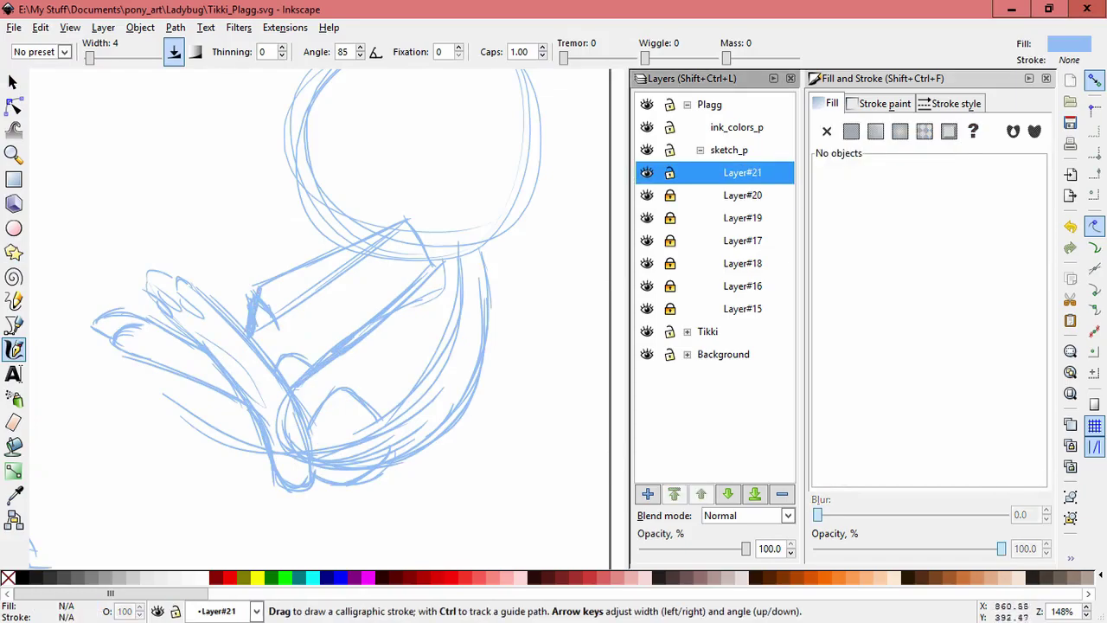
mouse_move(363, 275)
left_mouse_down()
mouse_move(375, 339)
mouse_move(398, 351)
mouse_move(437, 316)
left_mouse_up()
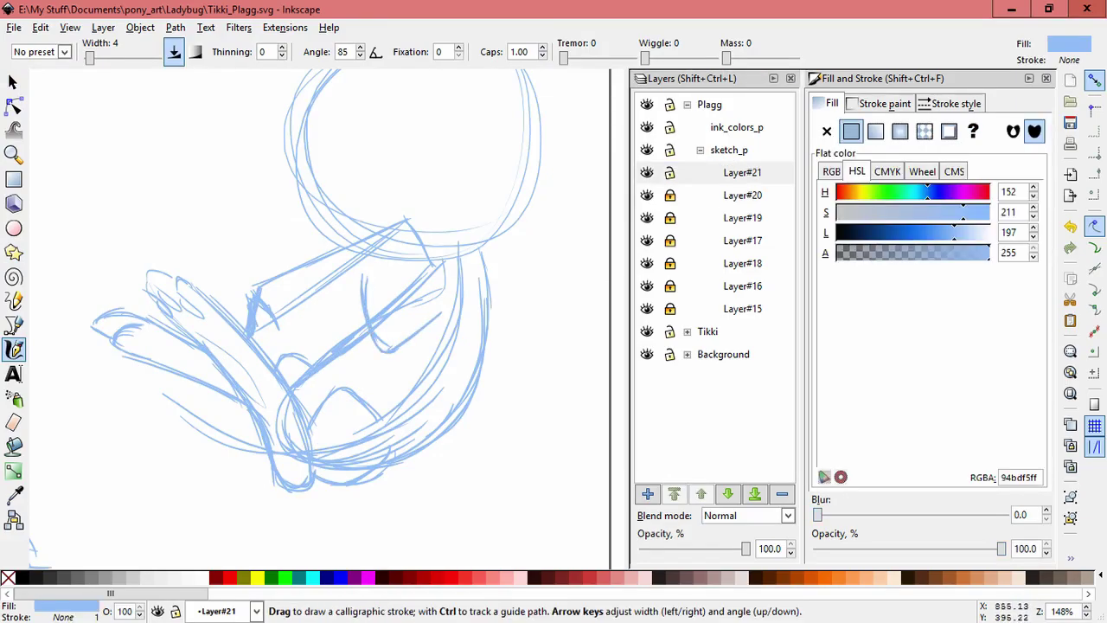
mouse_move(343, 298)
left_mouse_down()
mouse_move(374, 290)
mouse_move(379, 339)
left_mouse_up()
mouse_move(367, 277)
left_mouse_down()
mouse_move(347, 334)
mouse_move(367, 371)
mouse_move(427, 349)
left_mouse_up()
key("ctrl+z")
mouse_move(349, 361)
left_mouse_down()
mouse_move(428, 367)
mouse_move(450, 356)
mouse_move(377, 385)
left_mouse_up()
key("ctrl+z")
key("ctrl+z")
key("ctrl+z")
key("ctrl+z")
key("ctrl+z")
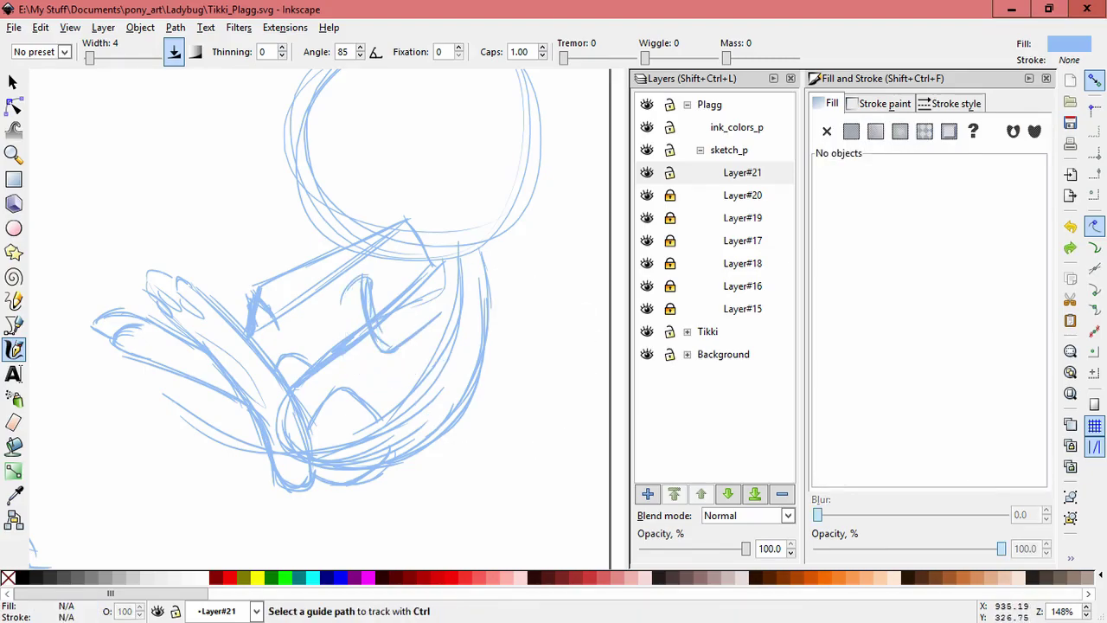
key("ctrl+z")
key("ctrl+z")
key("ctrl+z")
left_click_drag(383, 321, 458, 309)
key("ctrl+z")
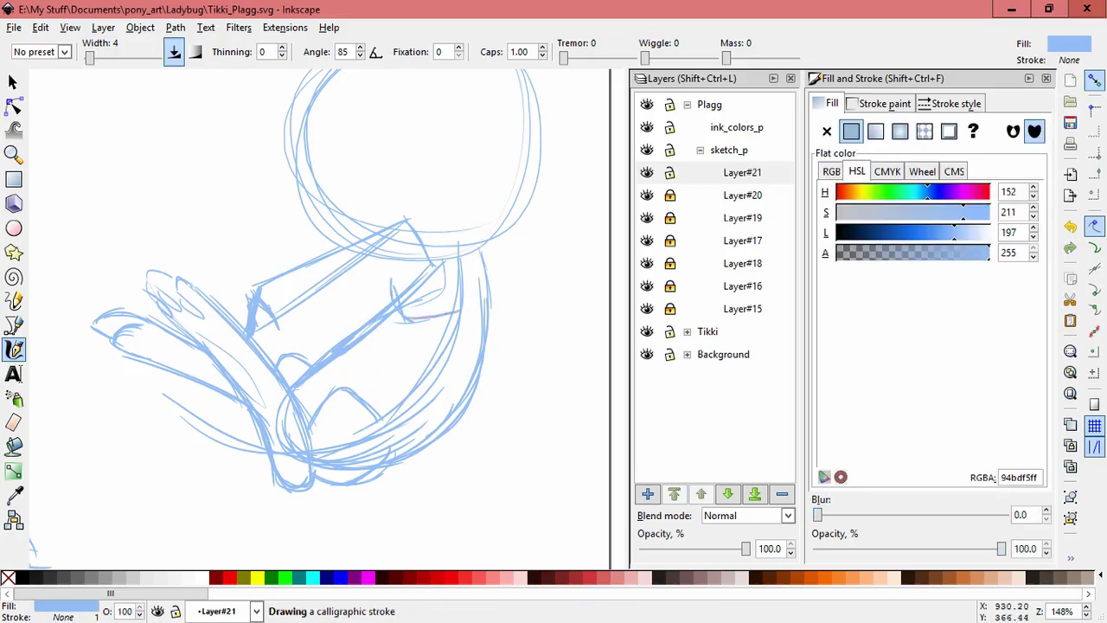
Step: Try to sketch the second arm as a rounded, curved shape across the torso and trim its overshooting strokes
mouse_move(383, 311)
left_mouse_down()
mouse_move(366, 332)
mouse_move(372, 296)
mouse_move(481, 328)
mouse_move(437, 353)
left_mouse_up()
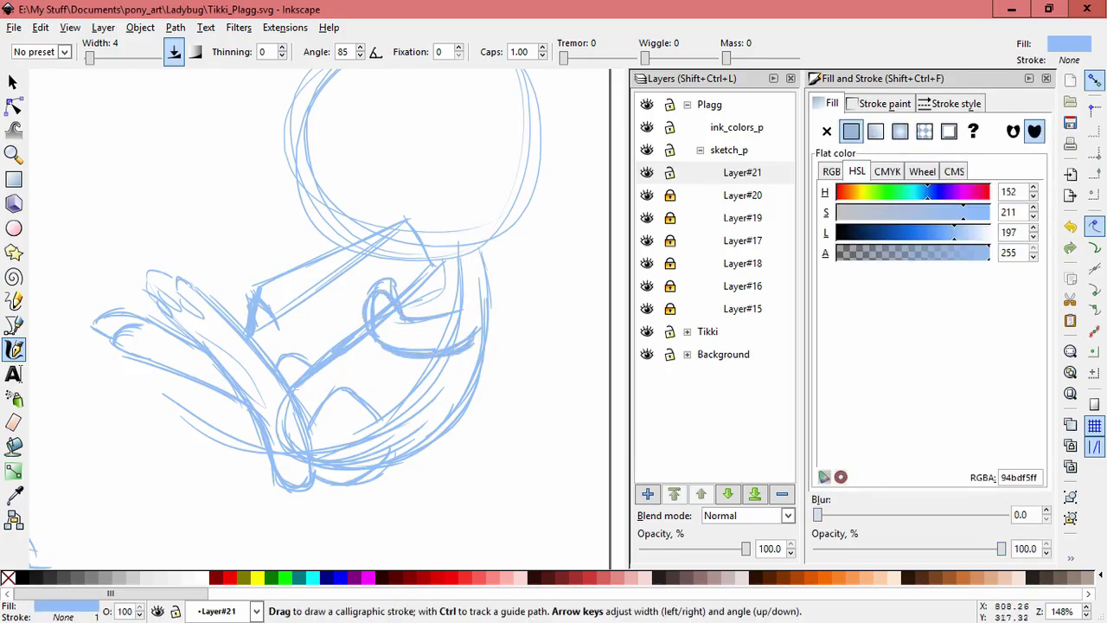
key("s")
mouse_move(531, 403)
left_mouse_down()
mouse_move(469, 390)
mouse_move(394, 291)
left_mouse_up()
left_click_drag(509, 407, 385, 292)
left_click_drag(488, 333, 463, 334)
key("ctrl+z")
key("ctrl+z")
left_click_drag(501, 393, 330, 282)
left_click(511, 367)
left_click_drag(471, 351, 561, 414)
key("Delete")
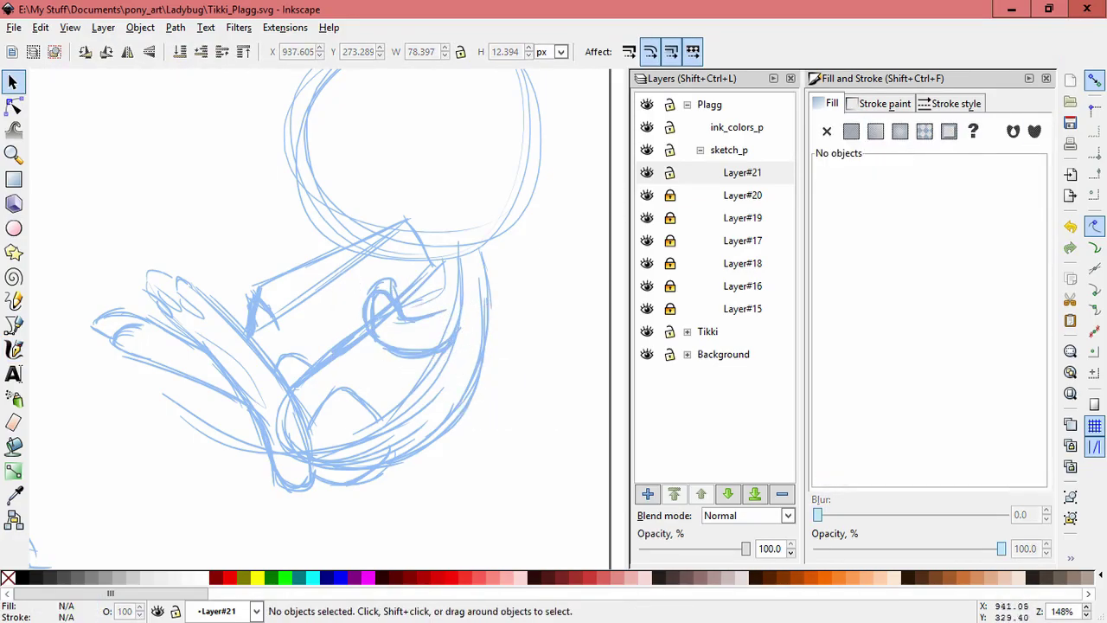
Step: Delete the surplus strokes around the top of the second arm's rounded outline
key("Delete")
left_click_drag(441, 266, 526, 268)
key("Delete")
key("Delete")
left_click_drag(422, 294, 505, 229)
key("Delete")
key("Delete")
left_click_drag(374, 313, 524, 264)
key("Delete")
left_click_drag(372, 315, 541, 266)
key("Delete")
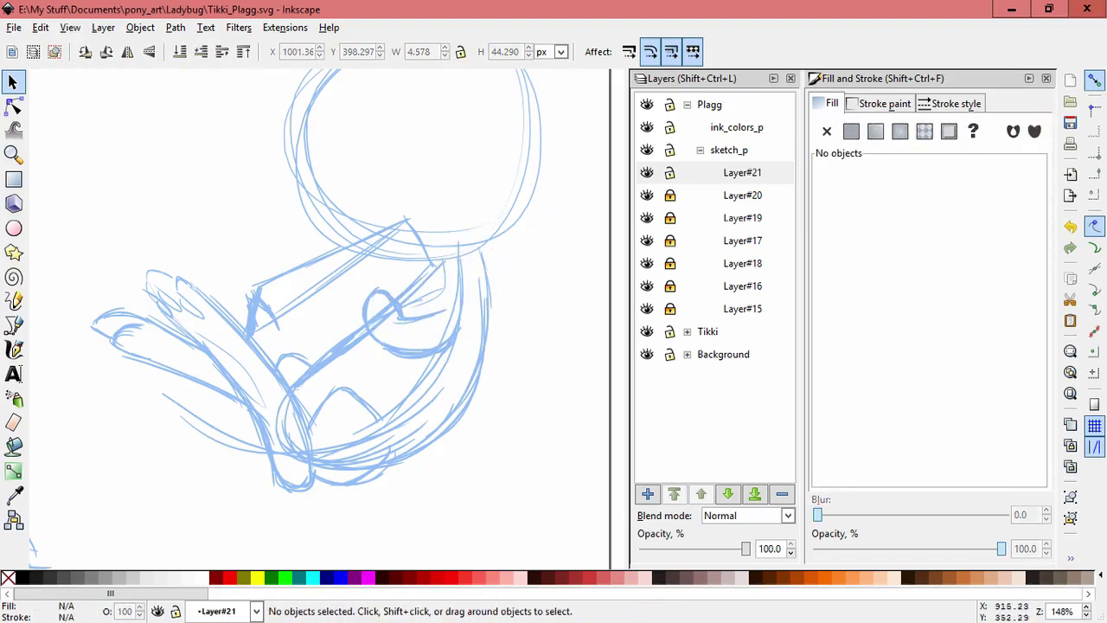
Step: Delete the remaining strokes of the second arm from Layer#21
left_click_drag(383, 299, 441, 326)
key("Delete")
left_click_drag(494, 400, 360, 325)
mouse_move(468, 345)
left_mouse_down()
mouse_move(457, 345)
mouse_move(528, 281)
left_mouse_up()
key("Escape")
key("Delete")
left_click_drag(425, 343, 551, 272)
key("Delete")
left_click(401, 353)
left_click(410, 354)
key("Delete")
left_click(385, 355)
key("Escape")
left_click(404, 355)
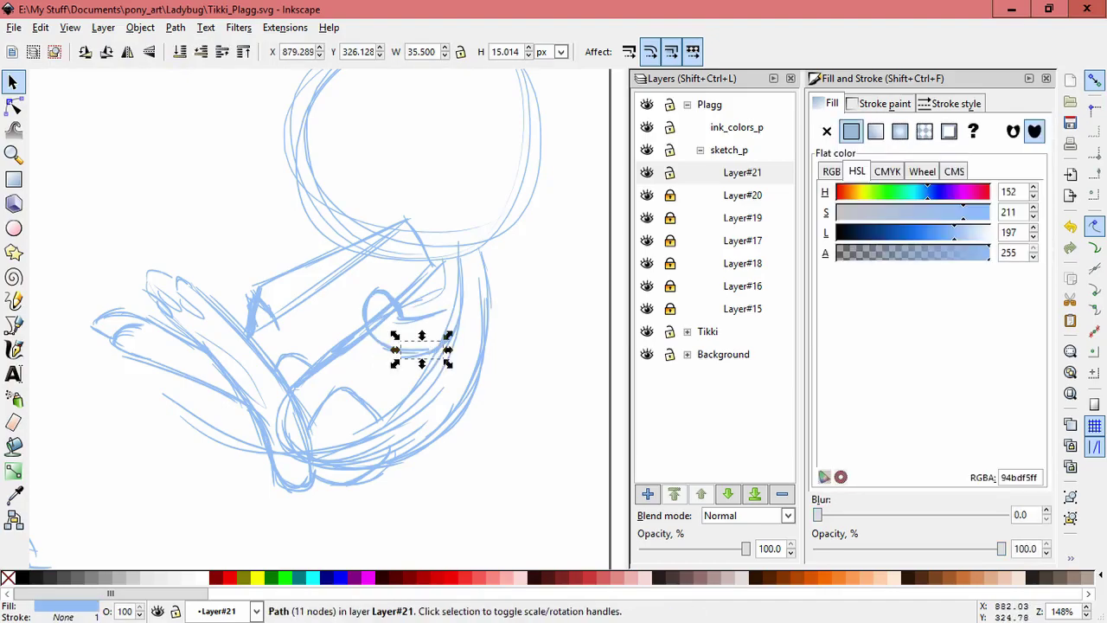
left_click_drag(394, 363, 392, 354)
key("Escape")
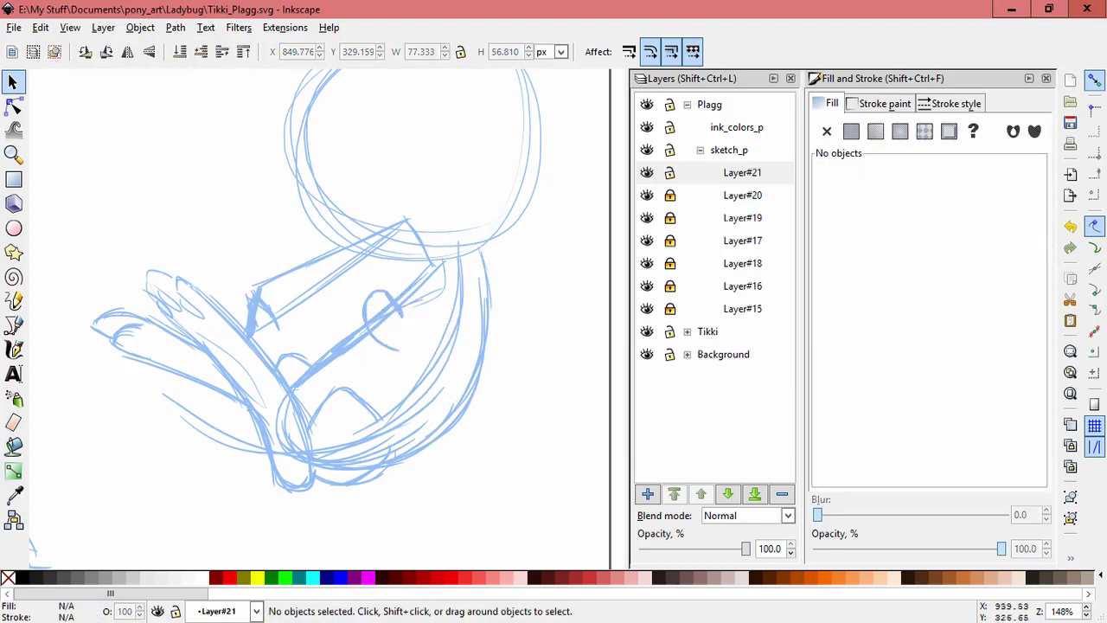
Step: Sketch the second arm on the torso as a narrow bent shape with a reinforced, rounded top
key("c")
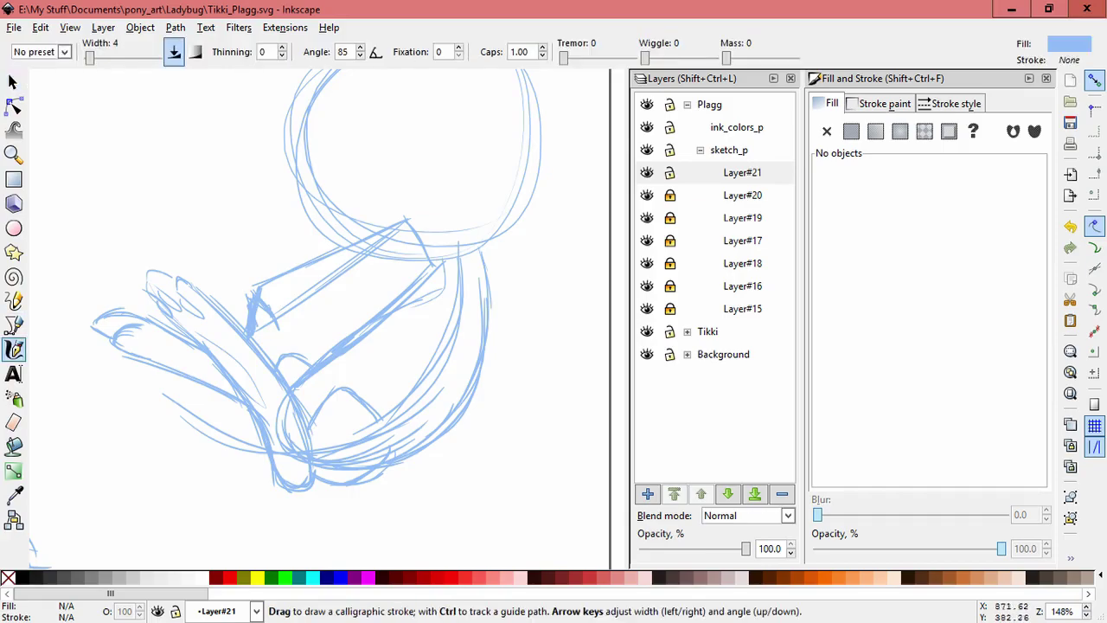
mouse_move(396, 275)
left_mouse_down()
mouse_move(385, 300)
mouse_move(417, 290)
mouse_move(424, 310)
left_mouse_up()
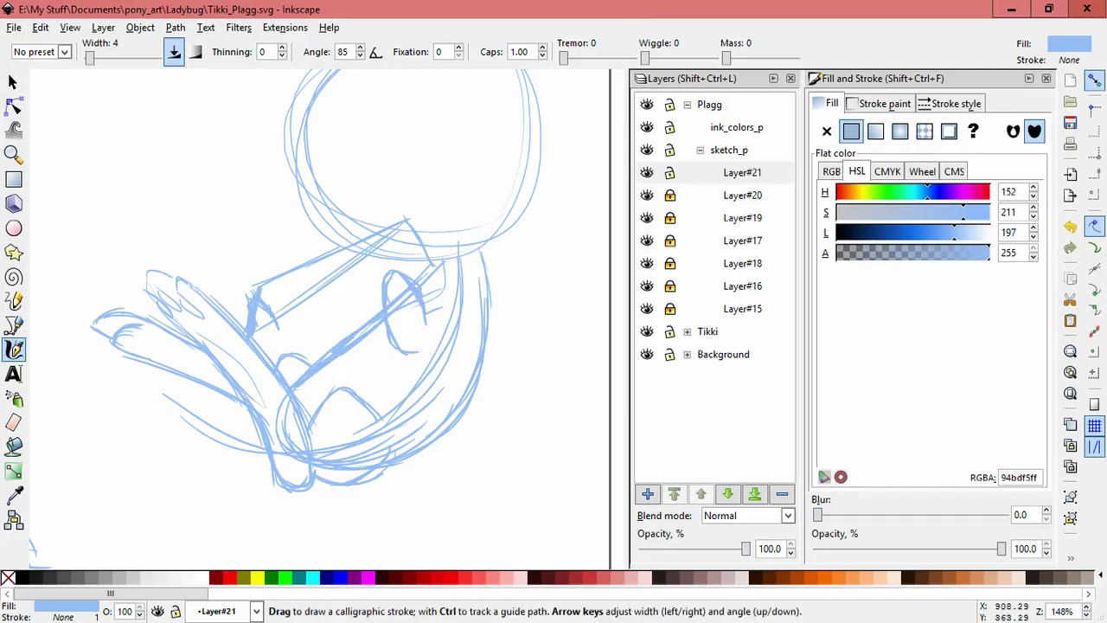
mouse_move(399, 348)
left_mouse_down()
mouse_move(456, 339)
mouse_move(422, 354)
left_mouse_up()
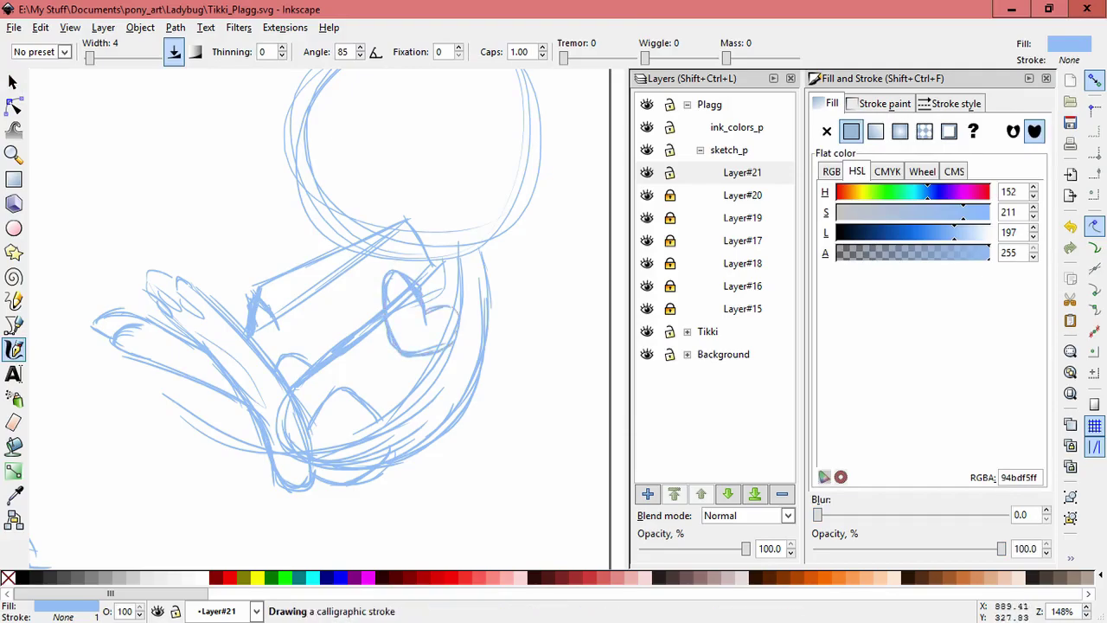
left_click_drag(409, 294, 422, 313)
left_click_drag(400, 274, 381, 296)
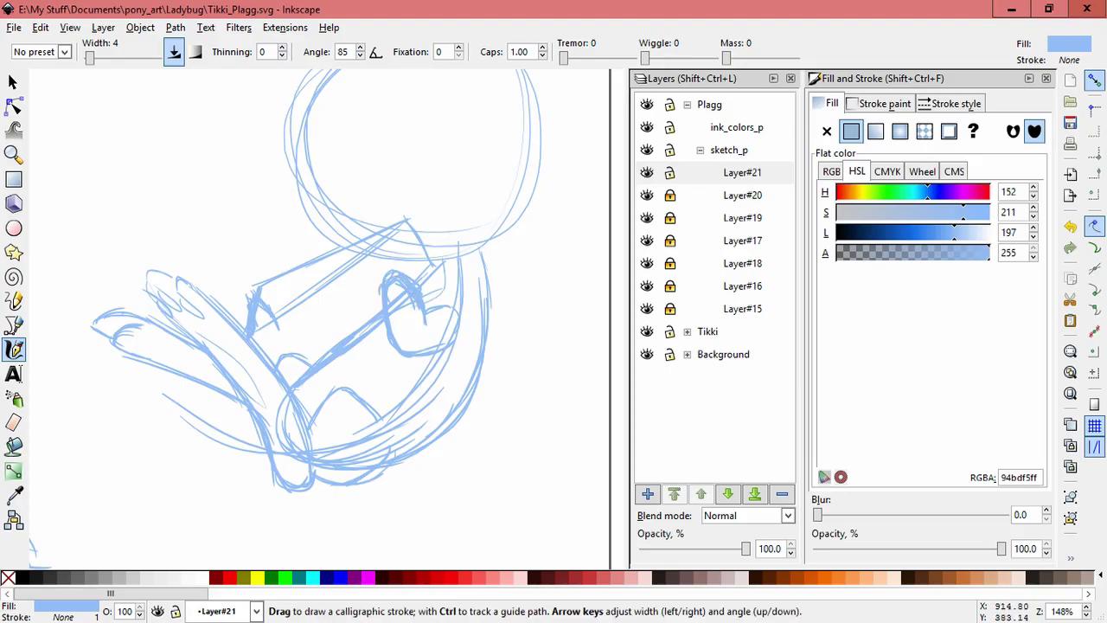
Step: Lock Layer#21 and add a new layer above it for the tail
left_click_drag(484, 260, 492, 318)
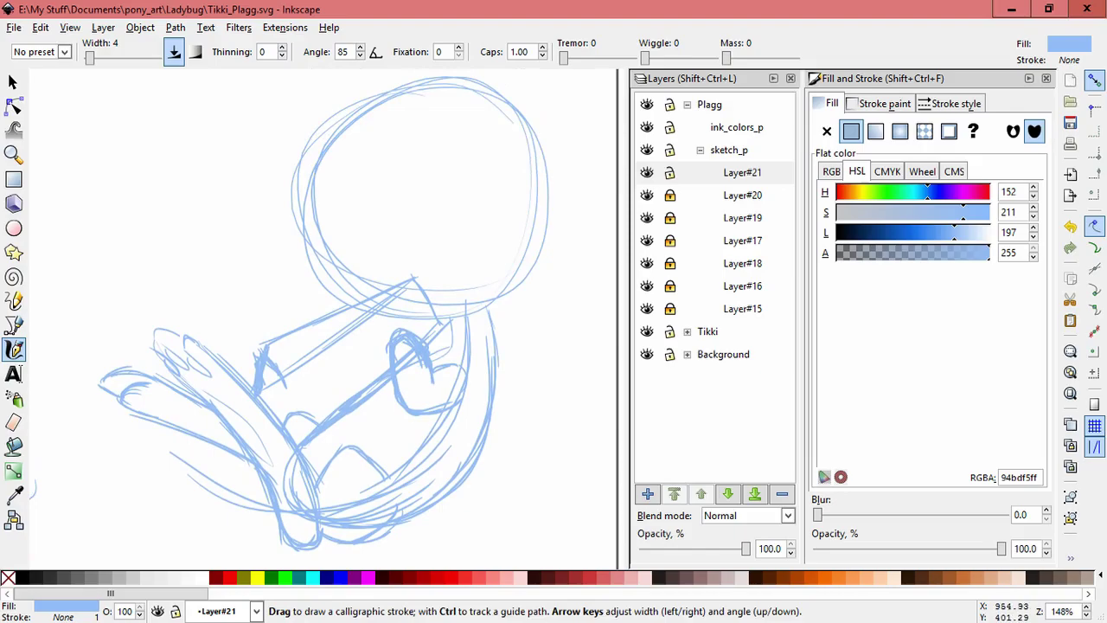
left_click_drag(482, 380, 470, 209)
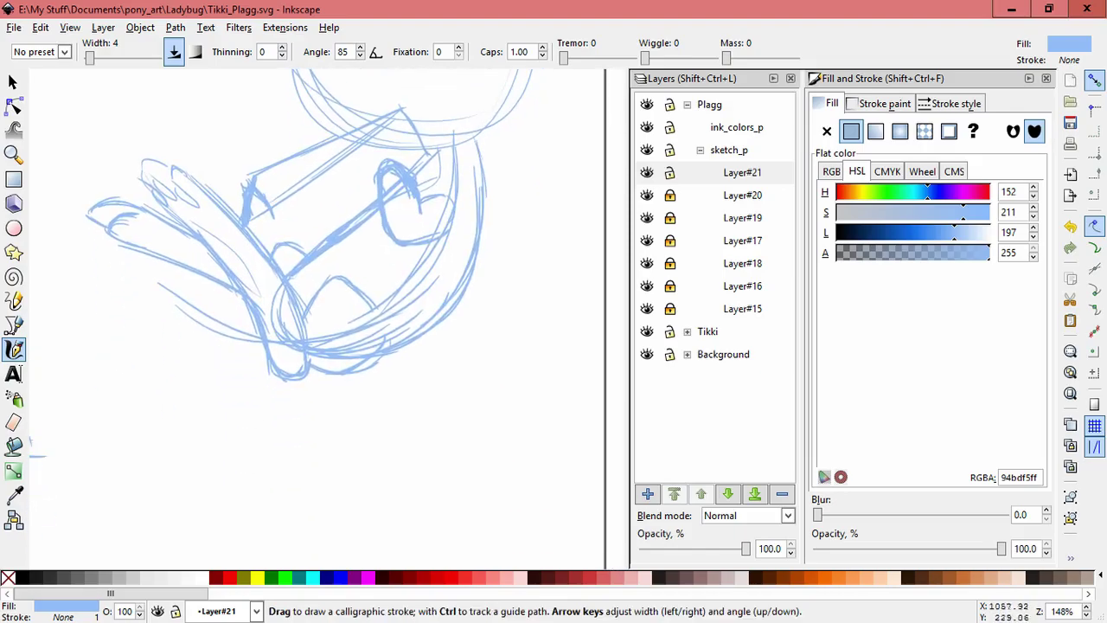
left_click(647, 493)
left_click(612, 369)
key("Return")
Step: Sketch a long tail looping down from the bottom of the body and rising into a spiral tip
left_click_drag(311, 362, 300, 500)
mouse_move(284, 432)
left_mouse_down()
mouse_move(329, 483)
mouse_move(422, 474)
left_mouse_up()
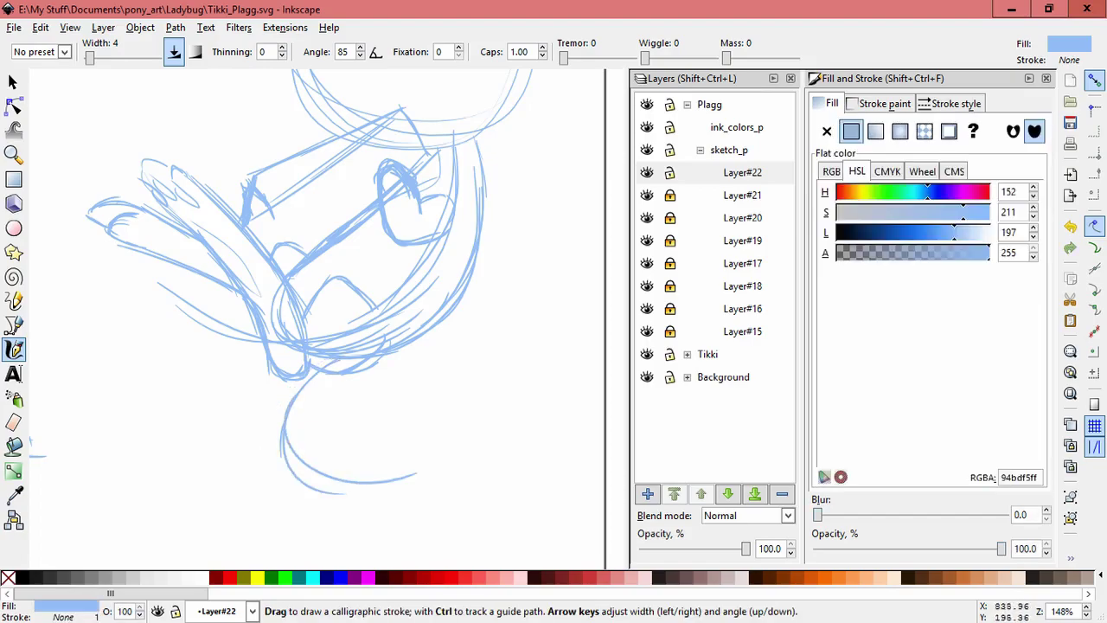
key("ctrl+z")
left_click_drag(305, 482, 411, 471)
left_click_drag(346, 492, 445, 427)
left_click_drag(393, 486, 411, 472)
mouse_move(440, 437)
left_mouse_down()
mouse_move(448, 385)
mouse_move(483, 338)
left_mouse_up()
mouse_move(375, 482)
left_mouse_down()
mouse_move(447, 366)
mouse_move(508, 367)
mouse_move(509, 382)
left_mouse_up()
mouse_move(495, 339)
left_mouse_down()
mouse_move(519, 362)
mouse_move(510, 398)
mouse_move(485, 396)
mouse_move(500, 396)
left_mouse_up()
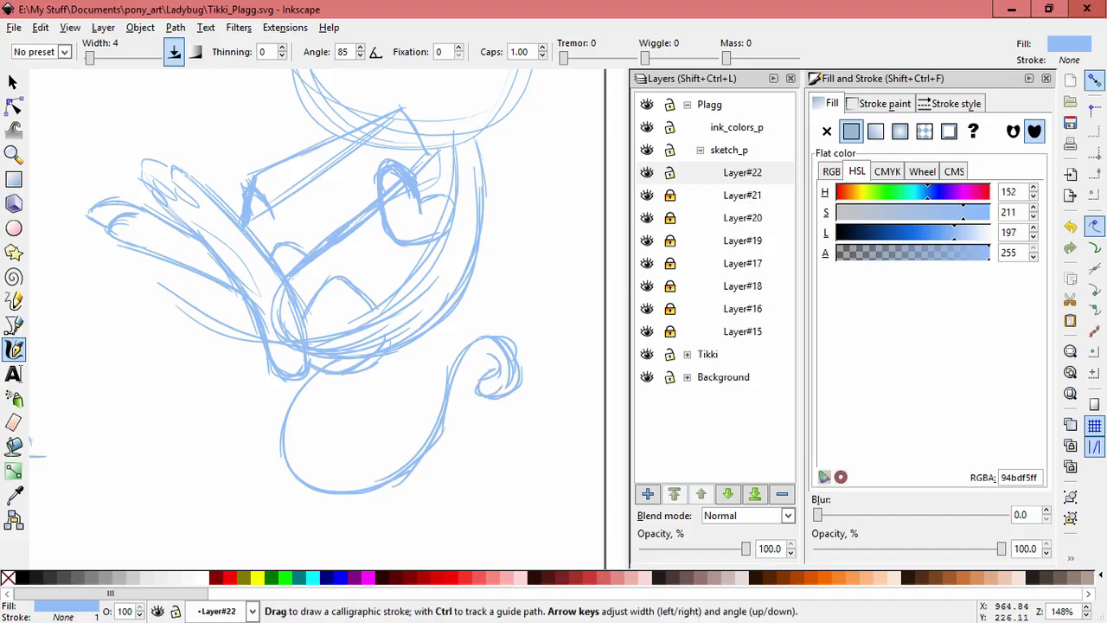
left_click_drag(493, 357, 487, 372)
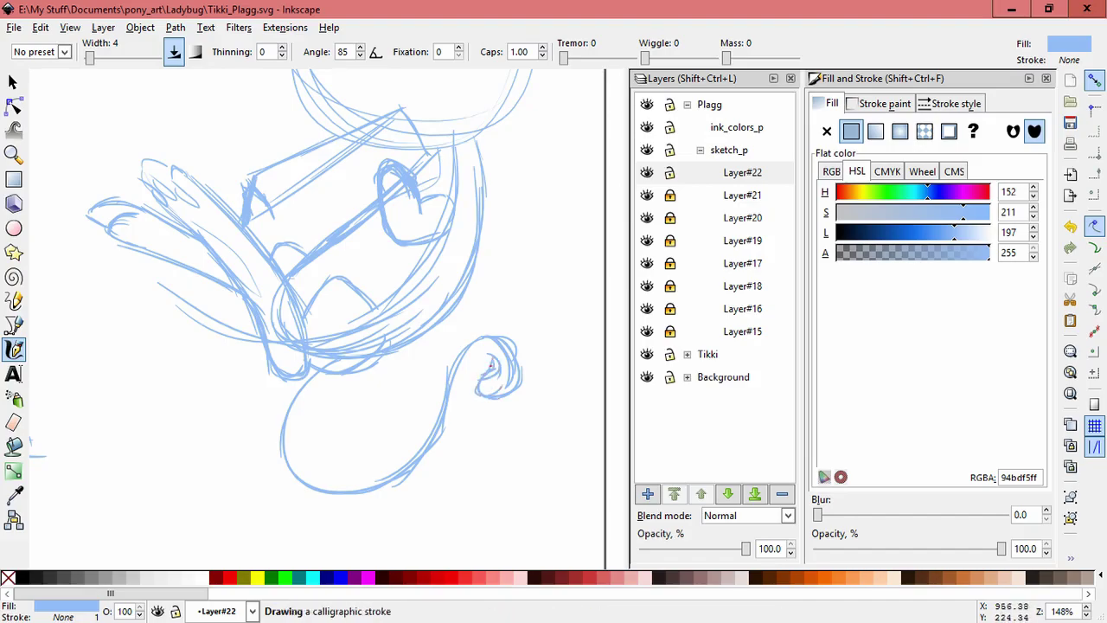
Step: Undo the spiral strokes at the tail's end and redraw the tip as an open hook
key("ctrl+z")
key("ctrl+z")
key("ctrl+z")
key("ctrl+z")
key("ctrl+z")
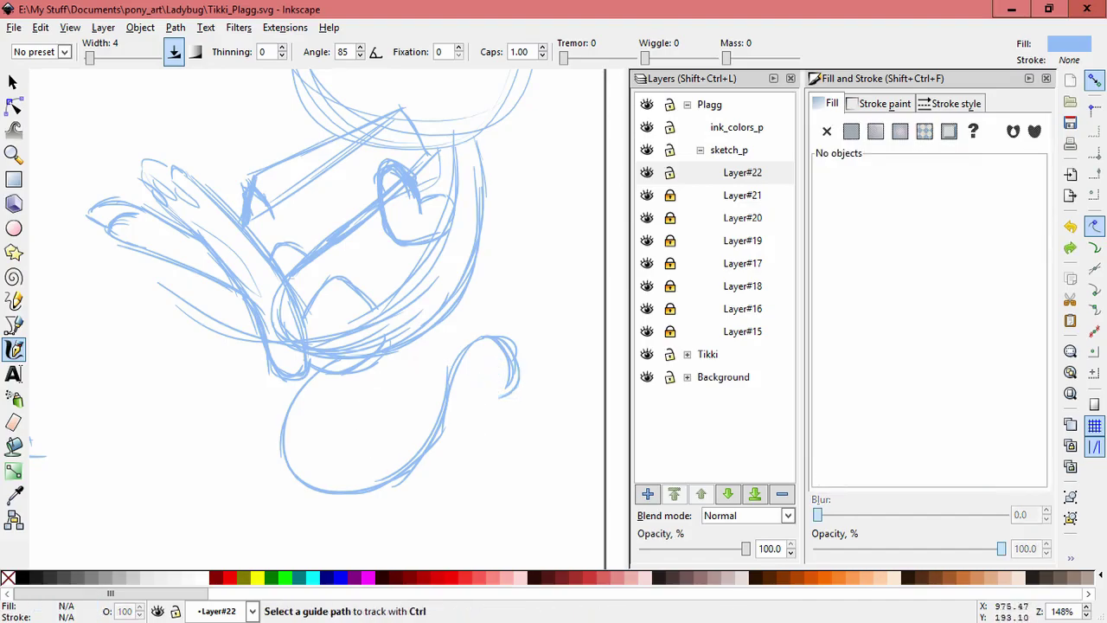
left_click_drag(511, 383, 495, 400)
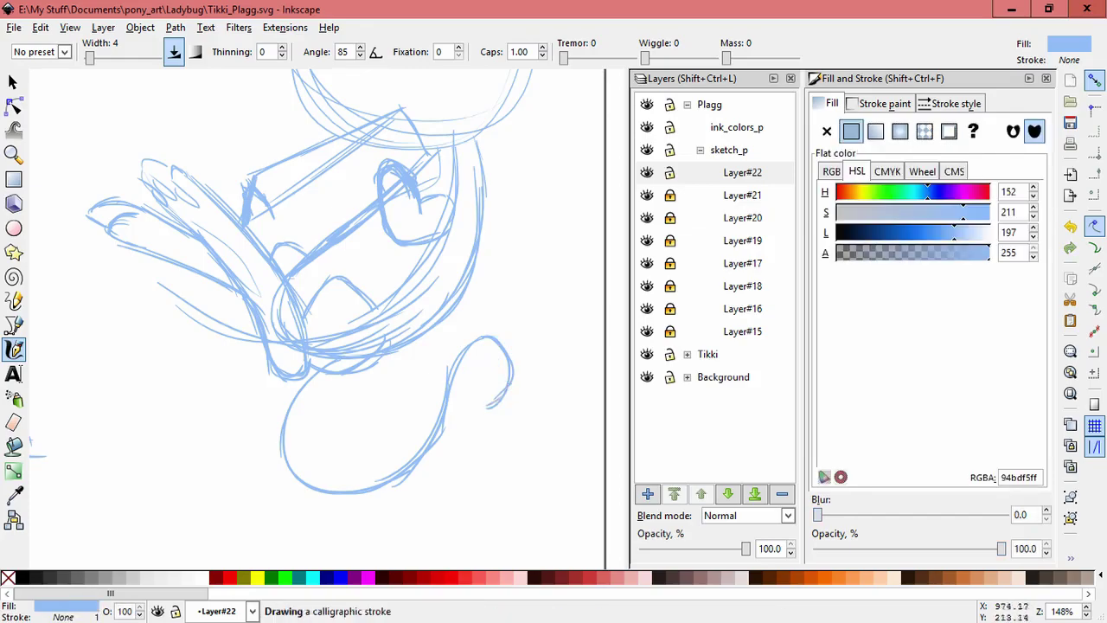
Step: Sketch the outer contour along the tail's lower loop to give the tail thickness
mouse_move(289, 381)
left_mouse_down()
mouse_move(270, 458)
mouse_move(302, 493)
left_mouse_up()
mouse_move(264, 443)
left_mouse_down()
mouse_move(311, 504)
mouse_move(384, 500)
mouse_move(437, 463)
left_mouse_up()
mouse_move(385, 496)
left_mouse_down()
mouse_move(450, 422)
mouse_move(477, 368)
mouse_move(480, 392)
mouse_move(500, 402)
left_mouse_up()
Step: Lock Layer#22 and add a new layer above it for the ear
key("space")
left_click_drag(493, 260, 479, 463)
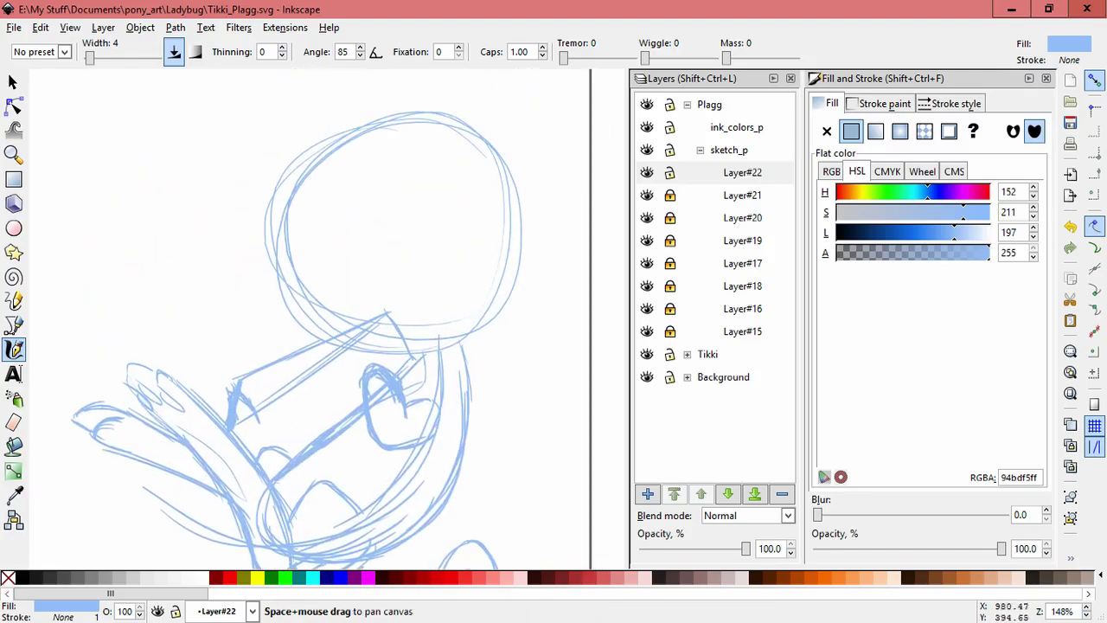
left_click(647, 494)
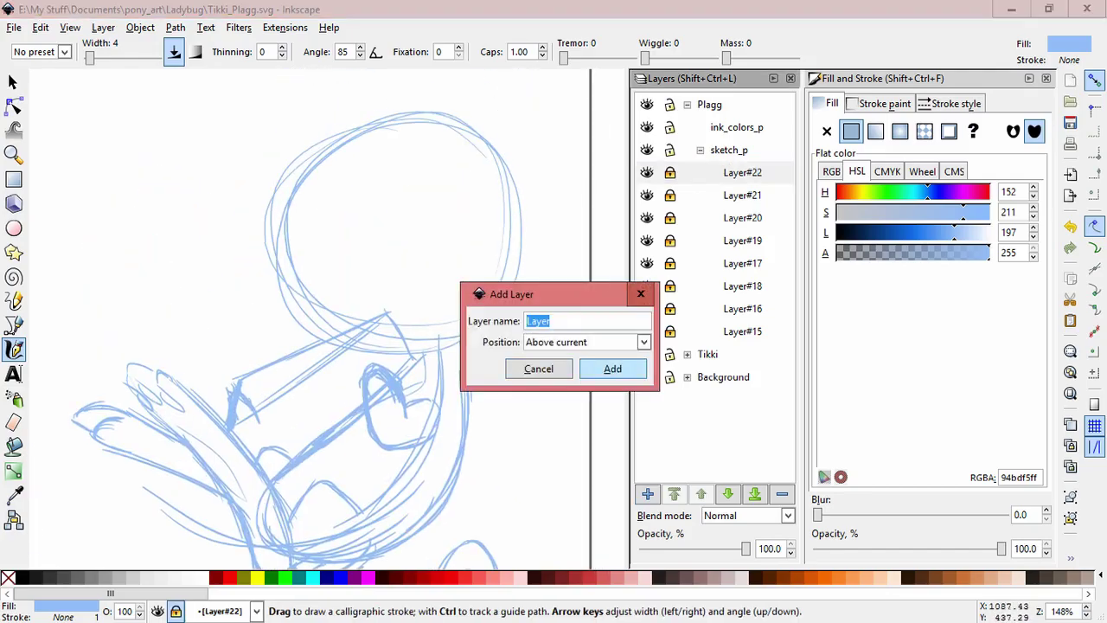
key("Return")
Step: Sketch a tall pointed ear on the upper part of the head with curved outer edges and an inner line
left_click_drag(474, 154, 528, 234)
key("ctrl+z")
left_click_drag(381, 155, 384, 231)
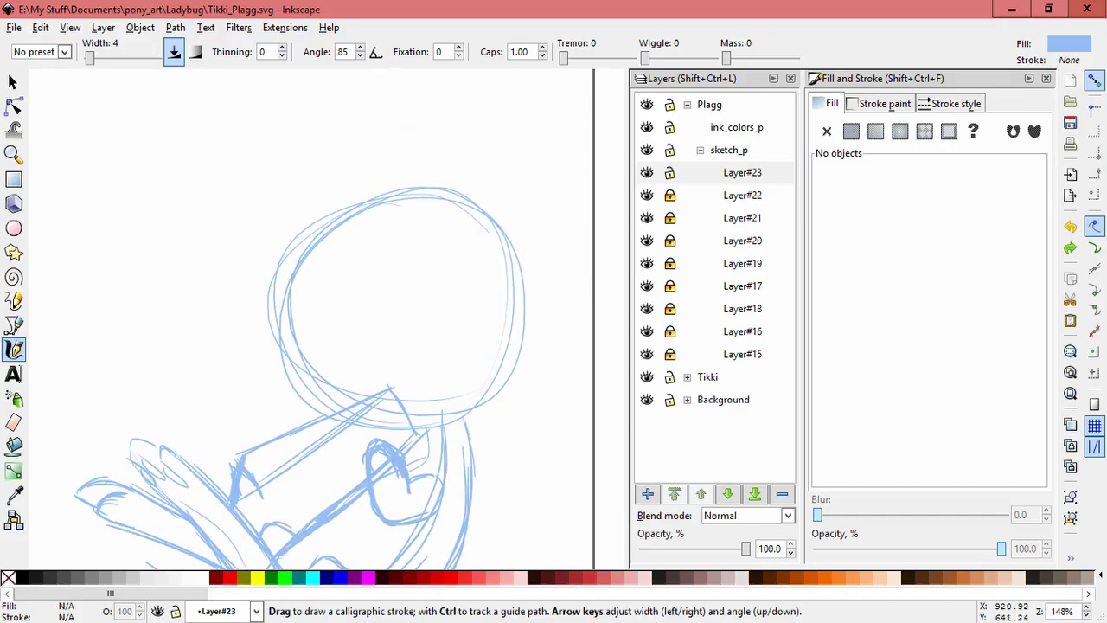
left_click_drag(424, 134, 411, 206)
mouse_move(430, 117)
left_mouse_down()
mouse_move(525, 235)
mouse_move(529, 298)
left_mouse_up()
left_click_drag(498, 169, 538, 299)
left_click_drag(417, 117, 412, 216)
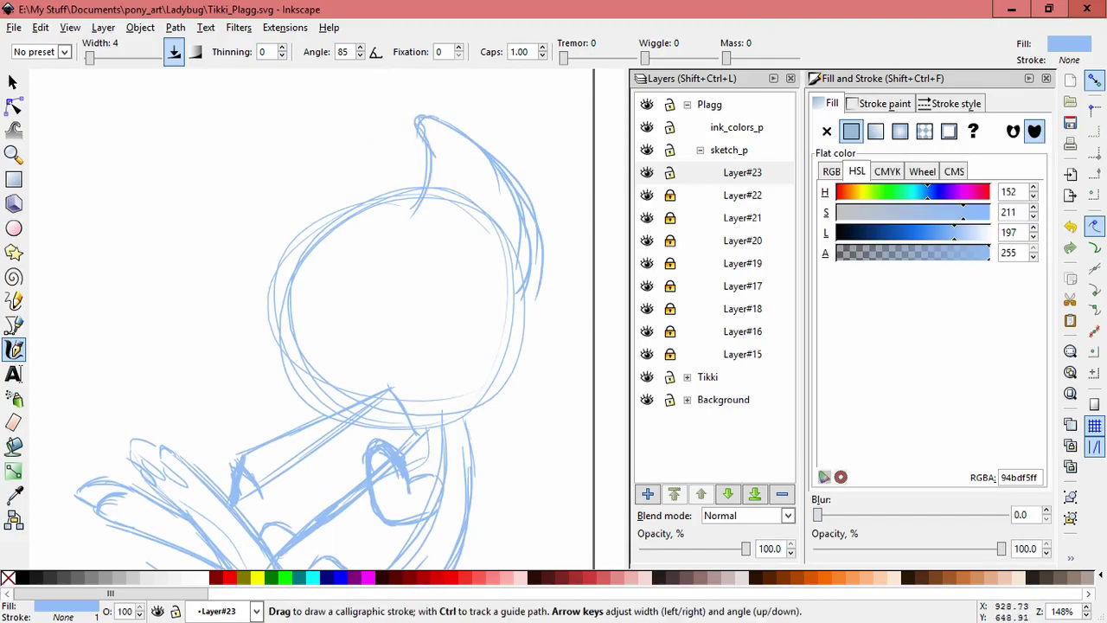
left_click_drag(435, 135, 488, 243)
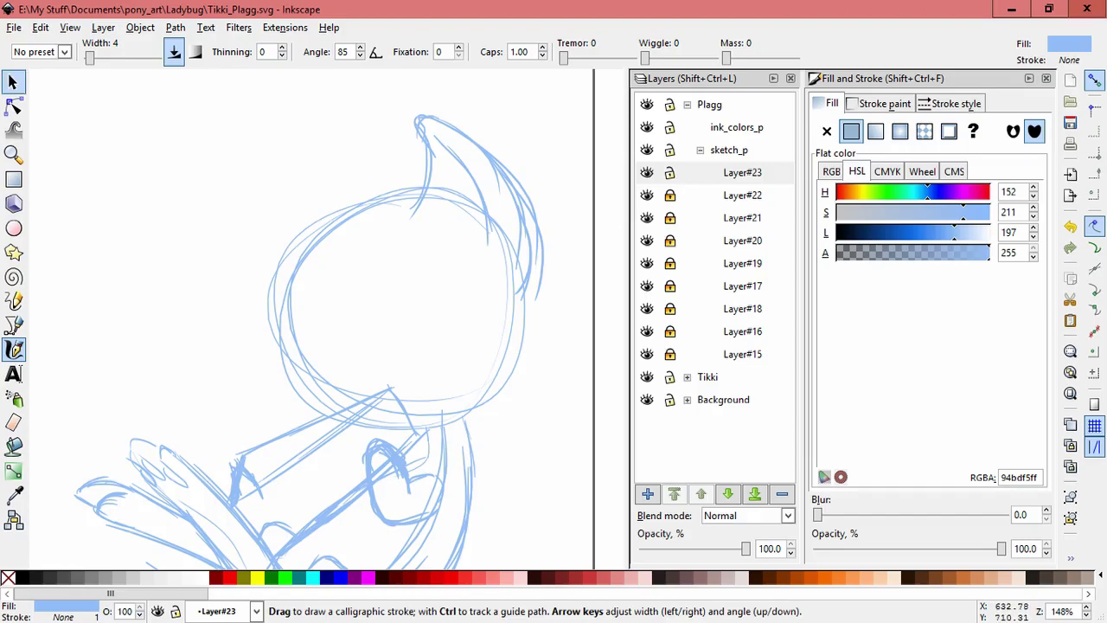
Step: Delete the surplus outermost stroke along the ear's outer edge and return to the Calligraphy tool
left_click(13, 82)
left_click(524, 272)
key("Delete")
left_click(529, 277)
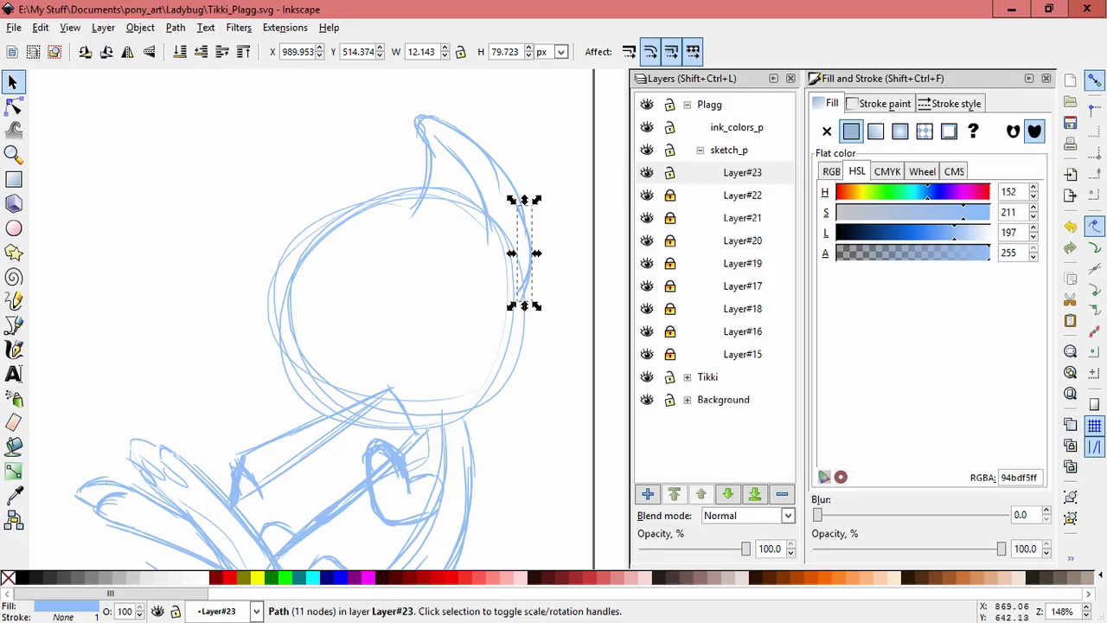
key("c")
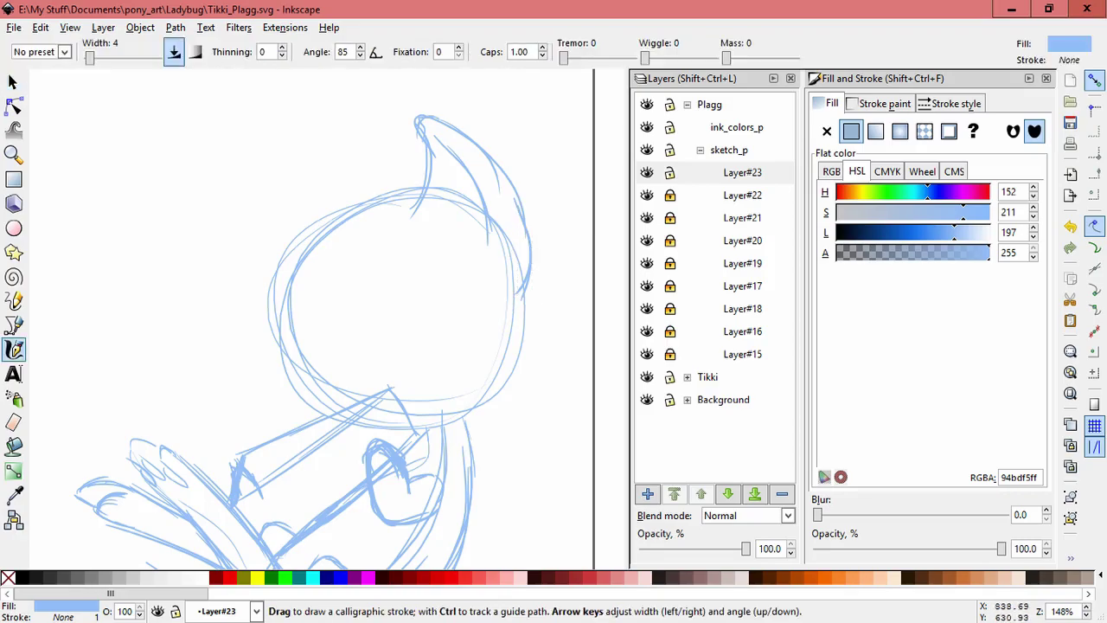
Step: Try a smaller pointed second ear on the face side of the head, opposite the tall ear
key("space")
left_click_drag(335, 91, 630, 378)
key("Escape")
mouse_move(509, 332)
left_mouse_down()
mouse_move(403, 193)
mouse_move(437, 173)
left_mouse_up()
left_click(446, 264)
key("Escape")
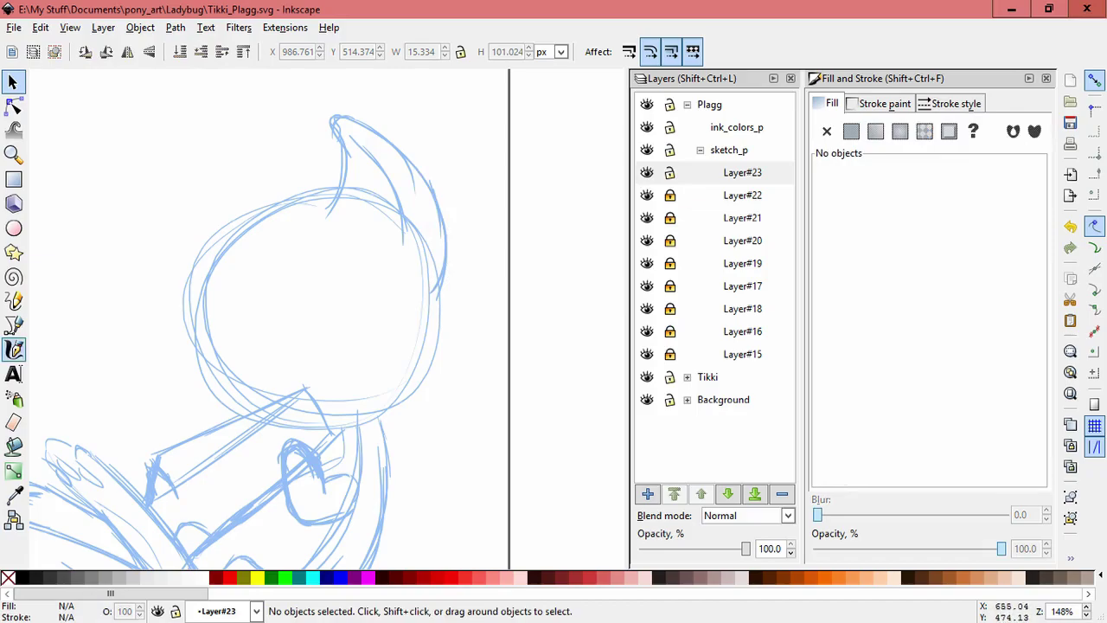
left_click(14, 349)
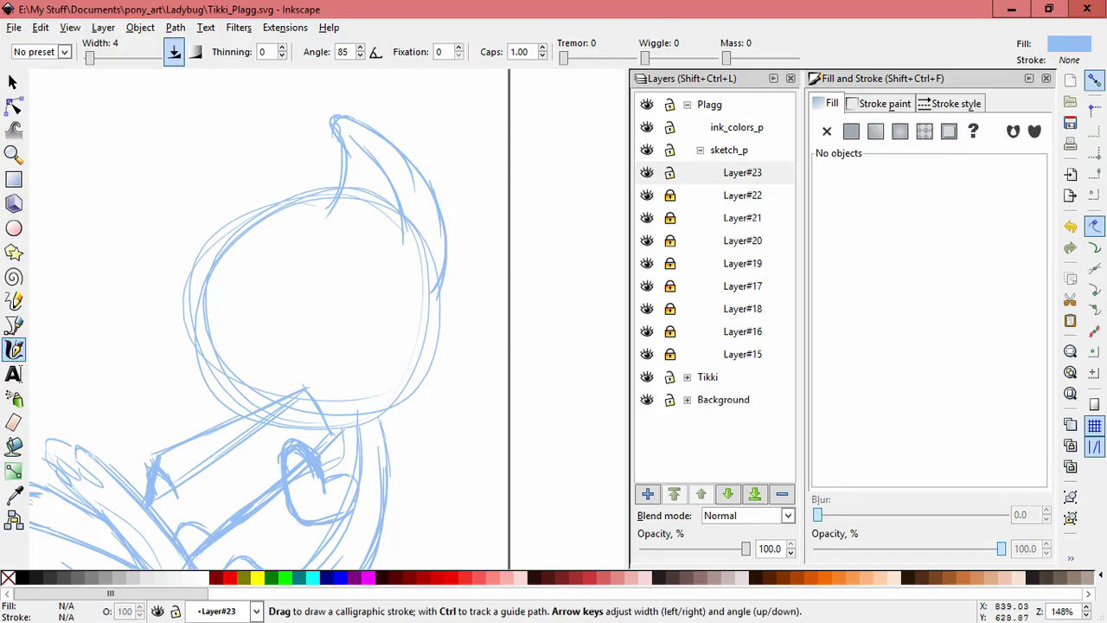
left_click_drag(238, 150, 311, 197)
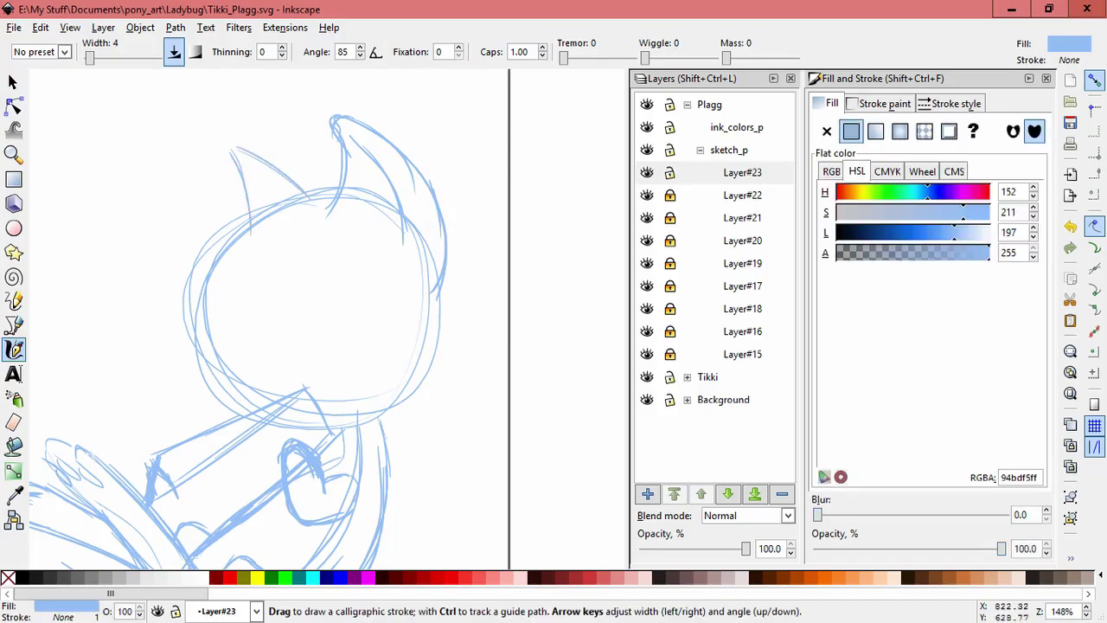
left_click_drag(303, 260, 286, 220)
Step: Undo the ear strokes on Layer#23 until both ears are removed
key("ctrl+z")
key("ctrl+z")
key("ctrl+z")
key("ctrl+z")
key("ctrl+z")
key("ctrl+z")
key("ctrl+z")
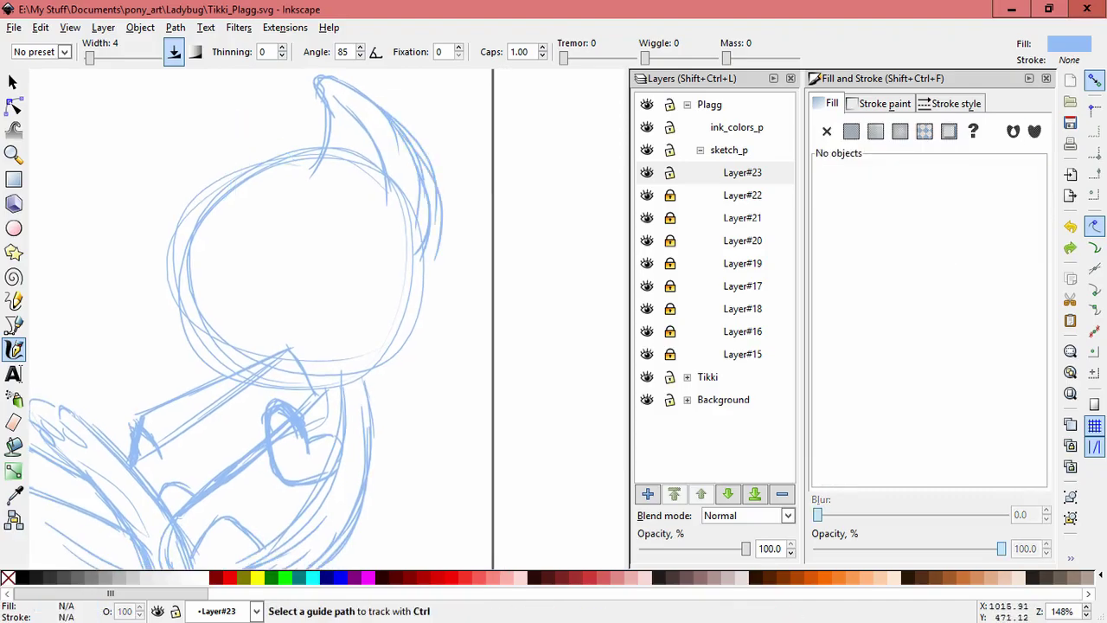
key("ctrl+z")
Step: Sketch a large closed, smiling eye as a thick upward-curving arc inside the head circle
mouse_move(368, 275)
left_mouse_down()
mouse_move(357, 240)
mouse_move(376, 232)
left_mouse_up()
scroll(346, 238, "up", 1)
mouse_move(271, 235)
left_mouse_down()
mouse_move(348, 156)
mouse_move(313, 174)
mouse_move(336, 180)
left_mouse_up()
mouse_move(381, 210)
left_mouse_down()
mouse_move(338, 177)
mouse_move(274, 196)
mouse_move(277, 211)
mouse_move(297, 182)
mouse_move(342, 171)
mouse_move(374, 196)
left_mouse_up()
key("ctrl+z")
key("ctrl+z")
key("ctrl+z")
key("ctrl+z")
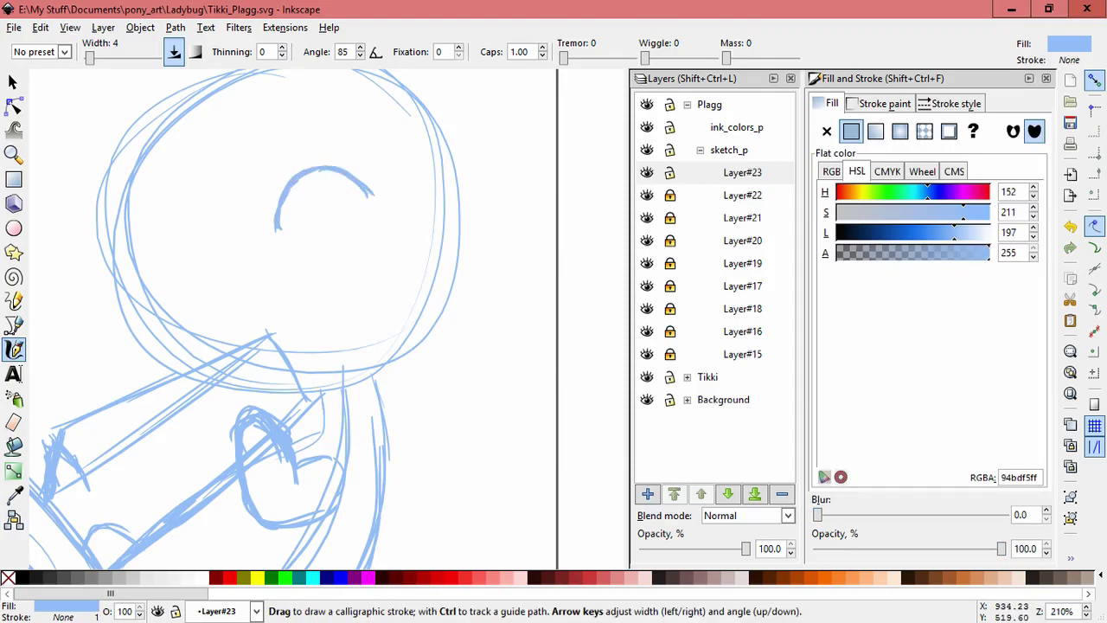
left_click_drag(277, 248, 298, 182)
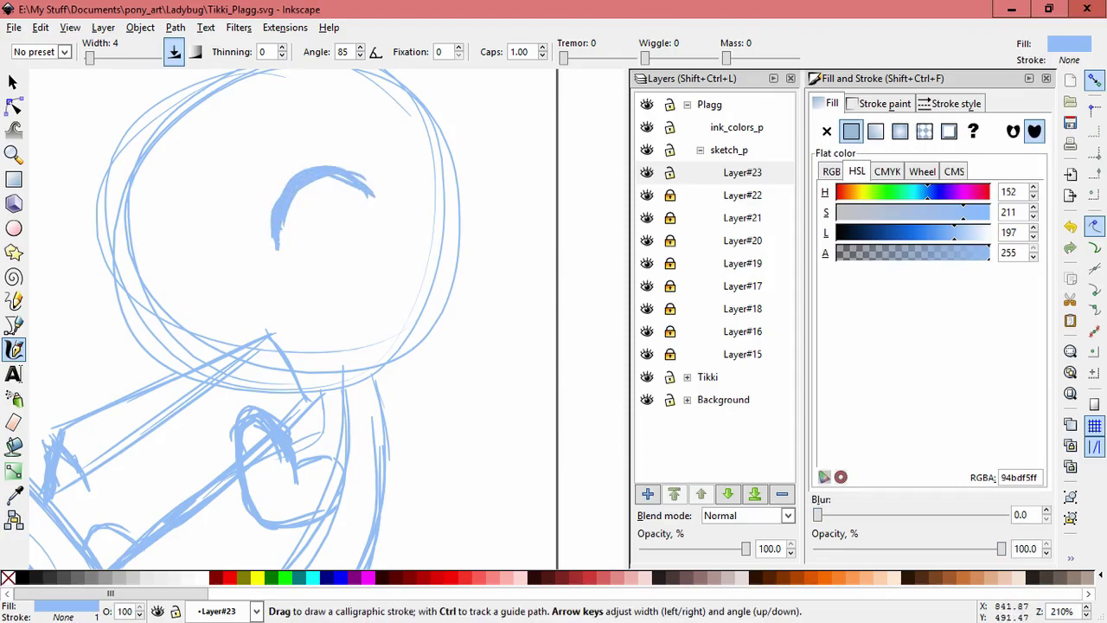
Step: Duplicate all strokes of the closed eye, flip the copy horizontally and move it to the other side of the face
key("s")
key("ctrl+a")
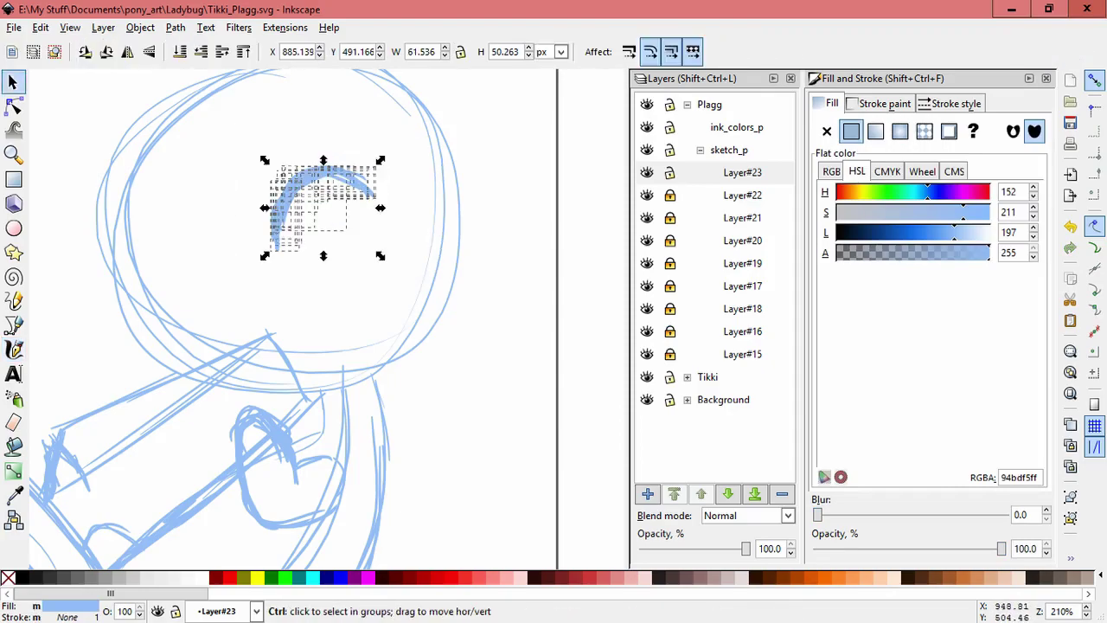
left_click_drag(373, 212, 229, 249)
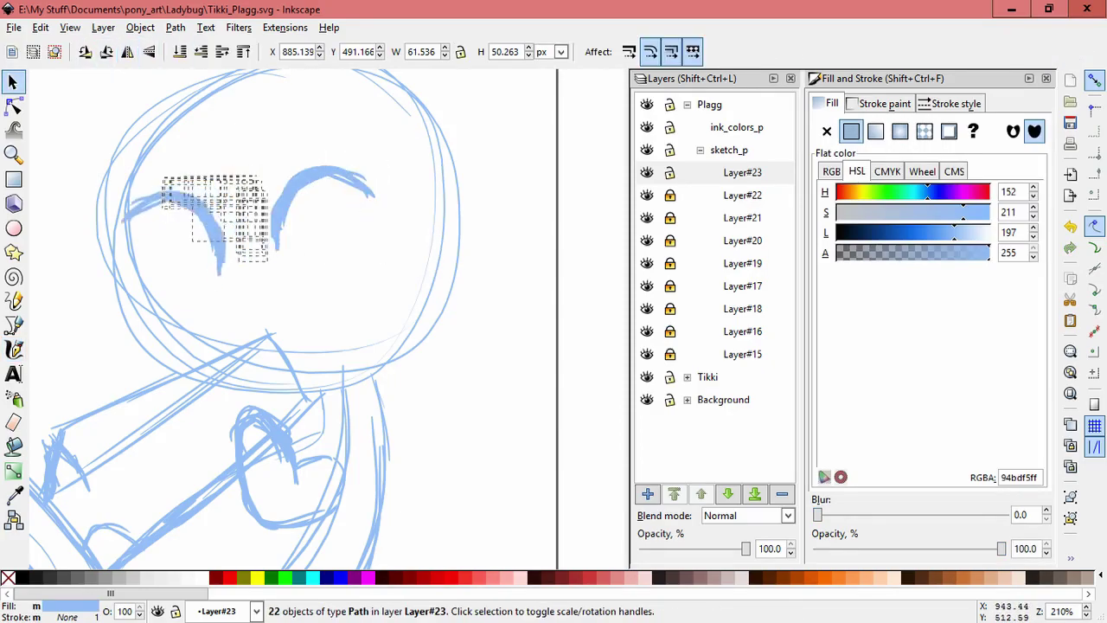
left_click(222, 249)
left_click_drag(230, 293, 236, 247)
left_click_drag(225, 237, 200, 260)
left_click_drag(93, 260, 129, 250)
left_click(146, 256)
mouse_move(207, 264)
left_mouse_down()
mouse_move(201, 252)
mouse_move(217, 248)
left_mouse_up()
Step: Group the mirrored eye's strokes, then rotate and narrow the eye to about 31 × 40 px near the face edge
key("ctrl+g")
mouse_move(199, 237)
left_mouse_down()
mouse_move(184, 242)
mouse_move(207, 248)
left_mouse_up()
left_click(183, 242)
left_click(145, 254)
left_click_drag(130, 256, 137, 256)
left_click(182, 236)
left_click_drag(206, 218, 195, 260)
left_click(178, 243)
left_click_drag(177, 248, 183, 248)
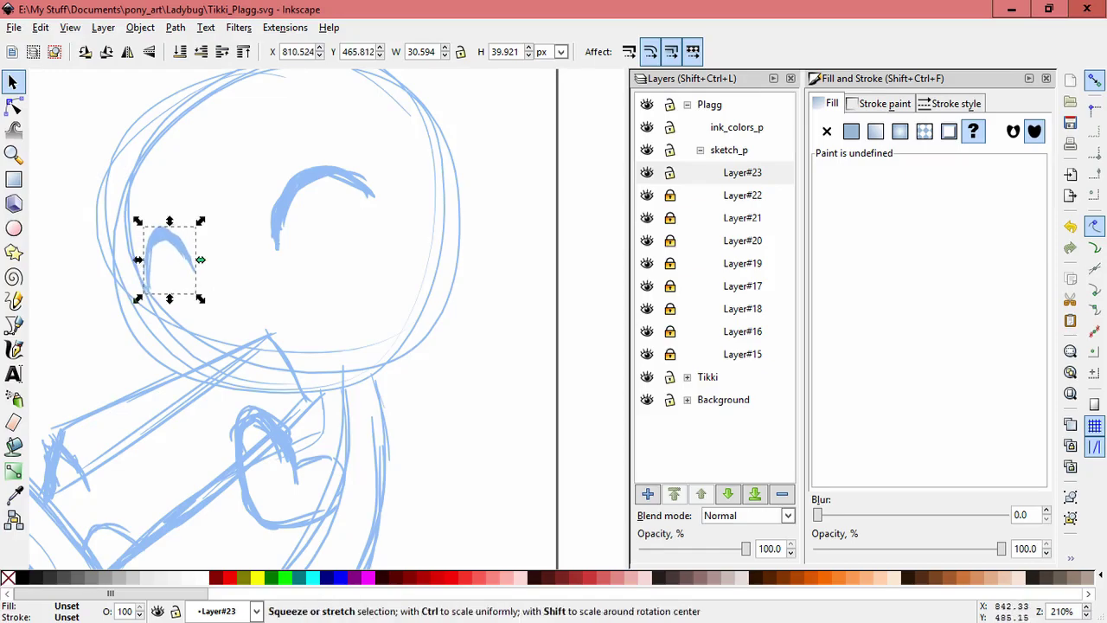
Step: Sketch a wide cat-like smile with two curved lip lines and the lower edge of the open mouth using calligraphic strokes
left_click(14, 349)
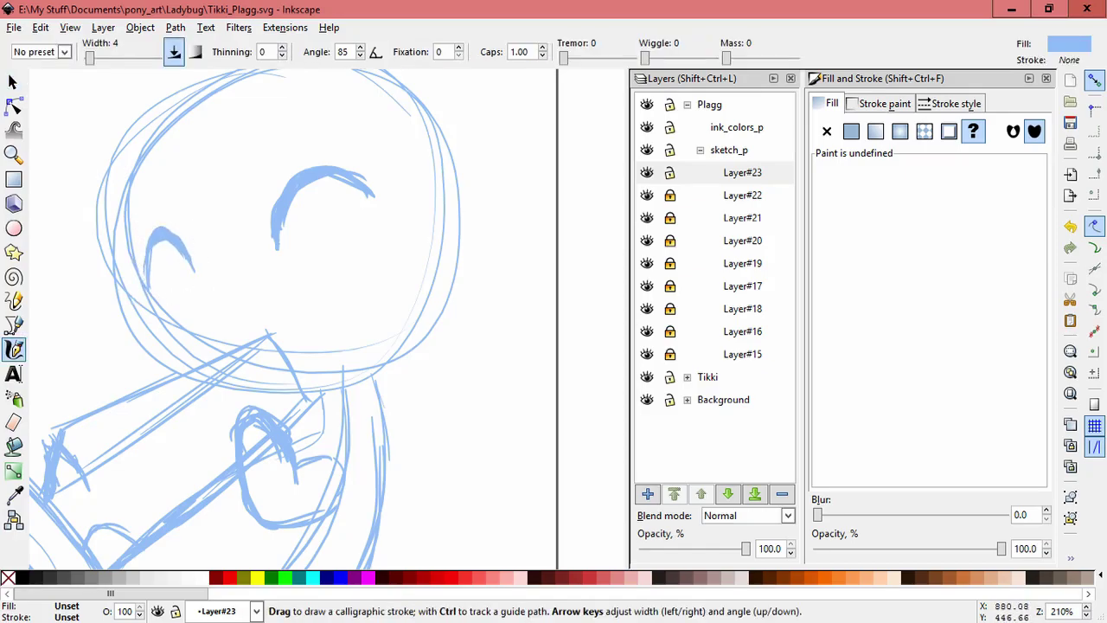
left_click_drag(254, 319, 344, 310)
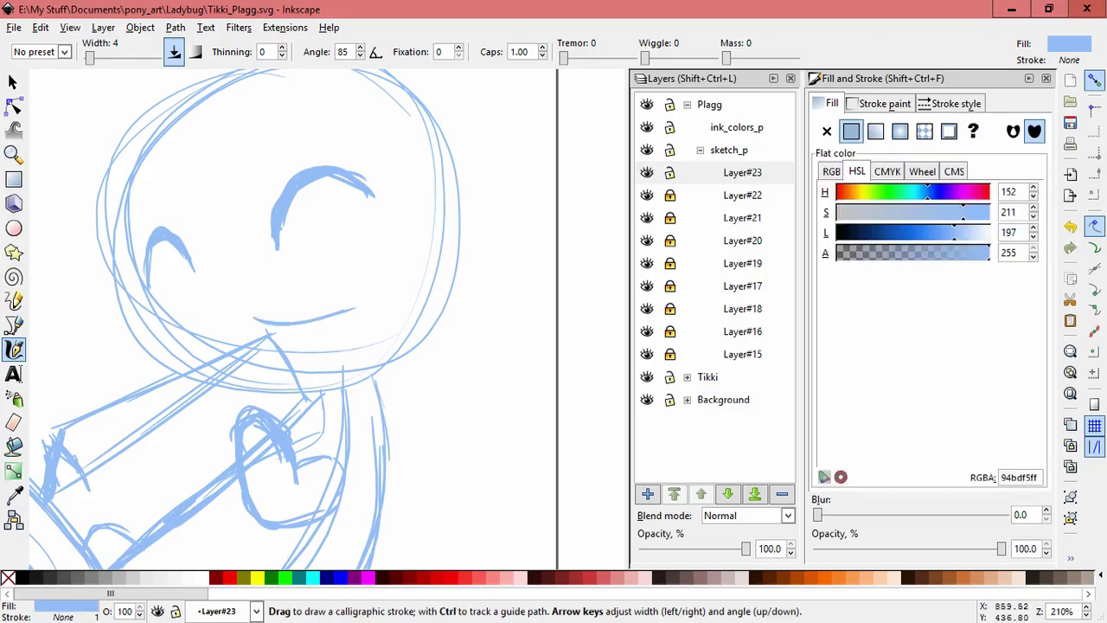
mouse_move(257, 324)
left_mouse_down()
mouse_move(249, 338)
mouse_move(177, 353)
left_mouse_up()
key("ctrl+z")
left_click_drag(256, 320, 191, 338)
mouse_move(341, 312)
left_mouse_down()
mouse_move(360, 290)
mouse_move(339, 315)
mouse_move(273, 325)
left_mouse_up()
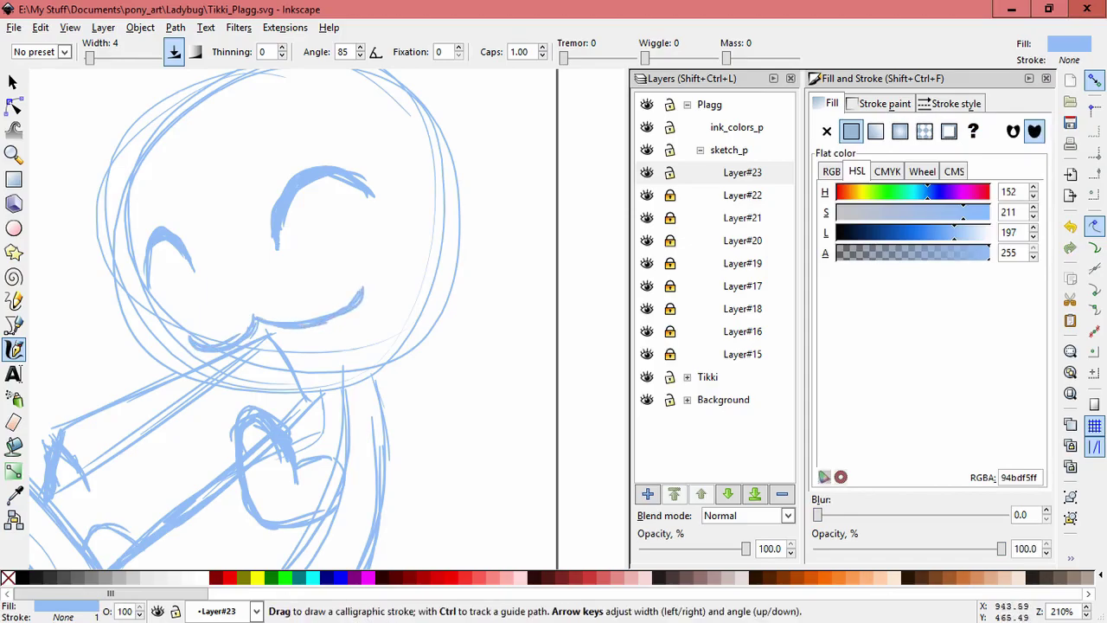
left_click_drag(364, 289, 327, 363)
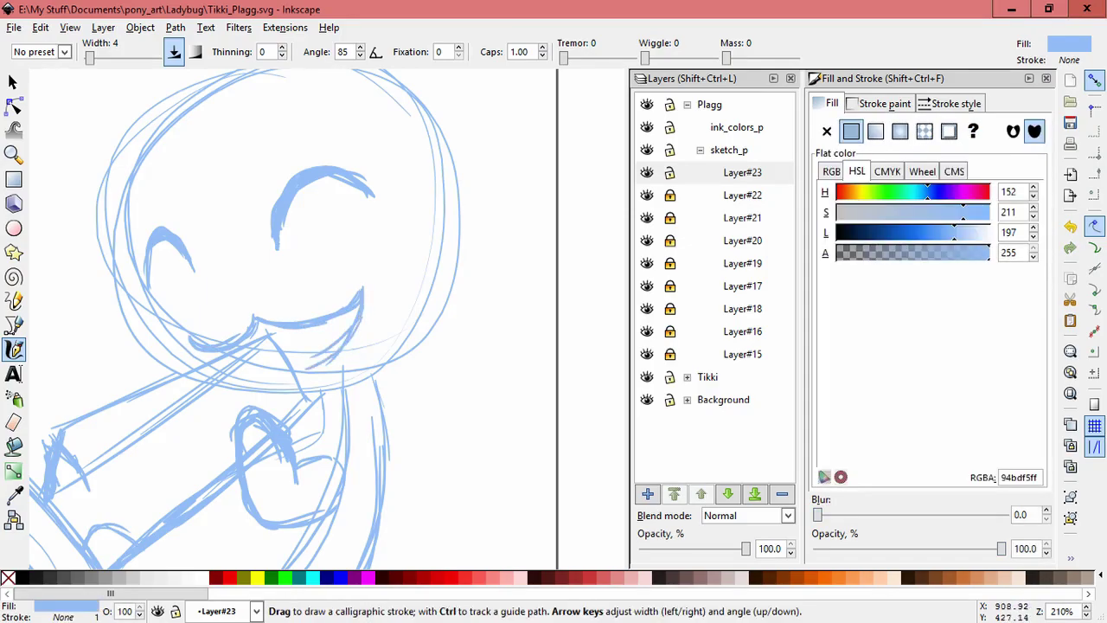
mouse_move(363, 294)
left_mouse_down()
mouse_move(321, 359)
mouse_move(291, 367)
left_mouse_up()
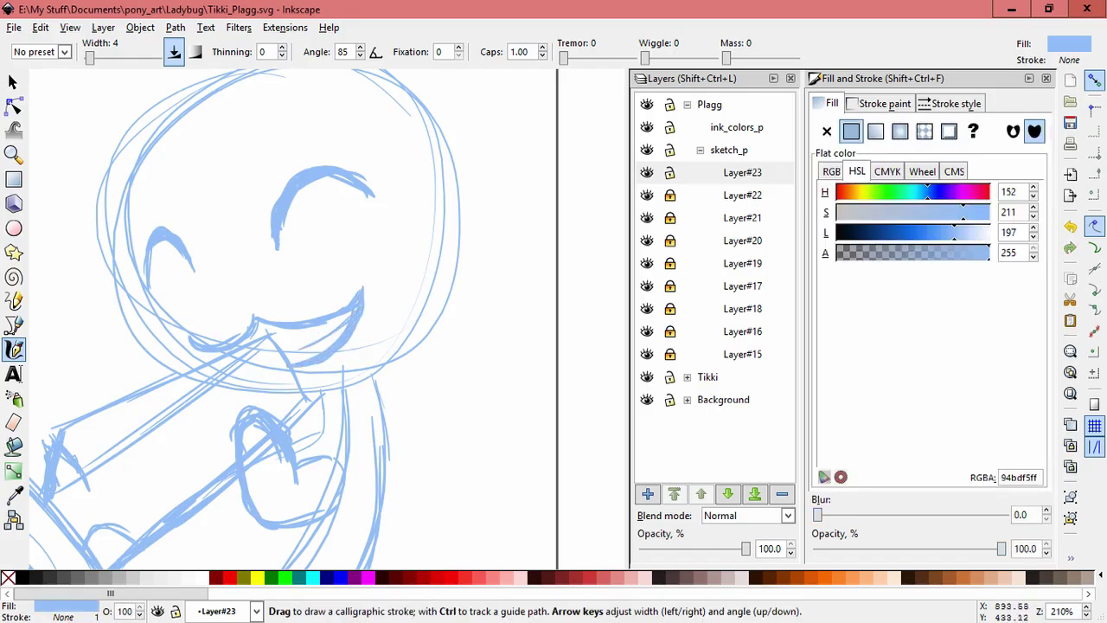
Step: Sketch a small pointed fang and a tongue curve inside the open mouth
mouse_move(312, 341)
left_mouse_down()
mouse_move(336, 351)
mouse_move(327, 334)
left_mouse_up()
key("ctrl+z")
key("ctrl+z")
left_click_drag(326, 334, 330, 323)
left_click_drag(274, 346, 297, 330)
key("ctrl+z")
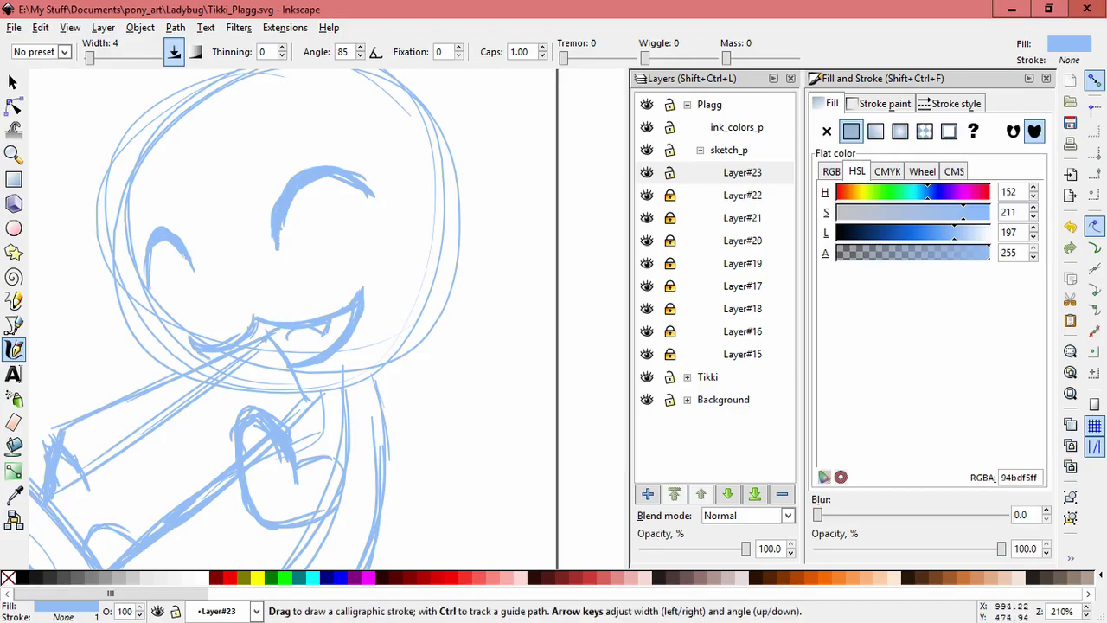
key("ctrl+z")
left_click_drag(235, 347, 211, 355)
Step: Sketch a thin curved brow line above each closed eye
left_click_drag(263, 115, 348, 135)
key("ctrl+z")
left_click_drag(148, 168, 126, 218)
key("space")
mouse_move(46, 214)
left_mouse_down()
mouse_move(52, 263)
mouse_move(40, 234)
left_mouse_up()
Step: Add a layer above Layer#23 and sketch the cheek, chin and back edge of the head over the construction circles
key("shift+ctrl+n")
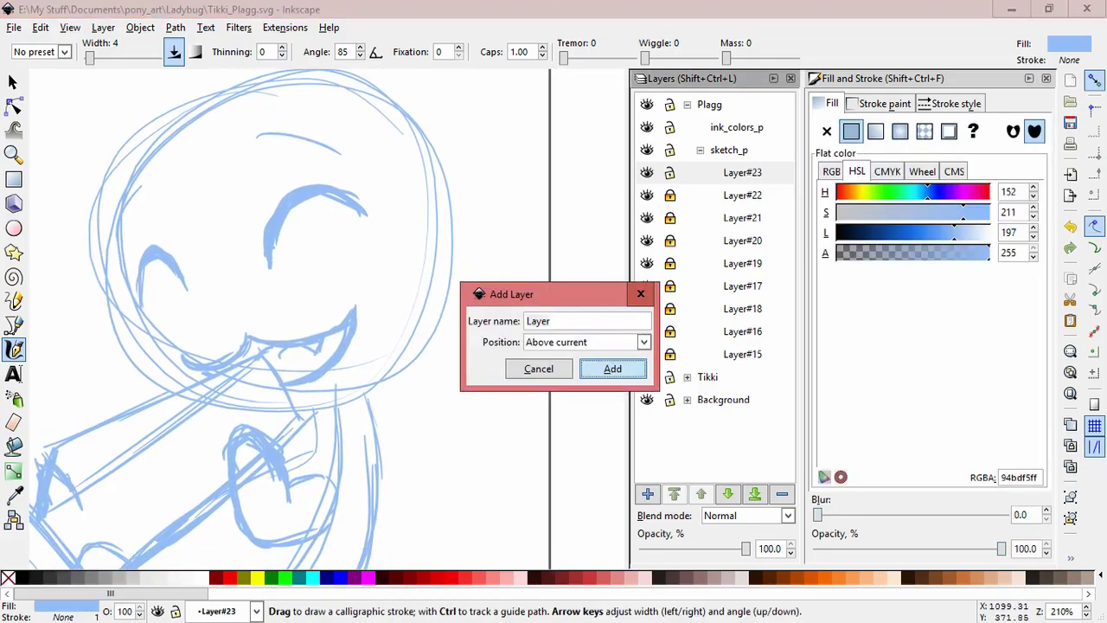
key("Return")
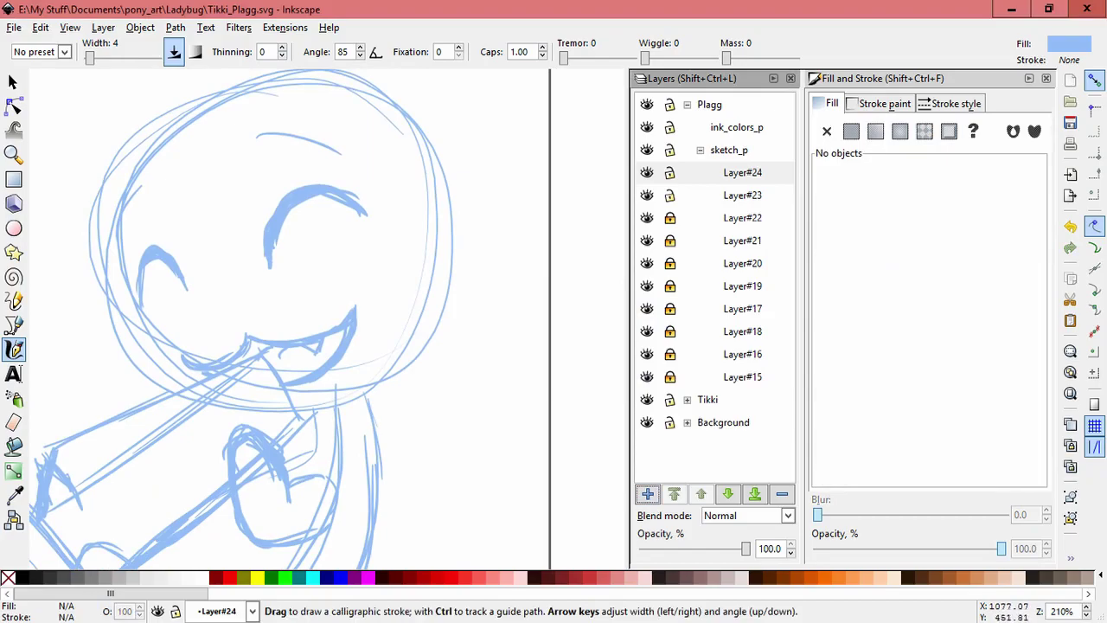
left_click_drag(294, 409, 421, 284)
key("ctrl+z")
left_click_drag(294, 408, 421, 283)
key("ctrl+z")
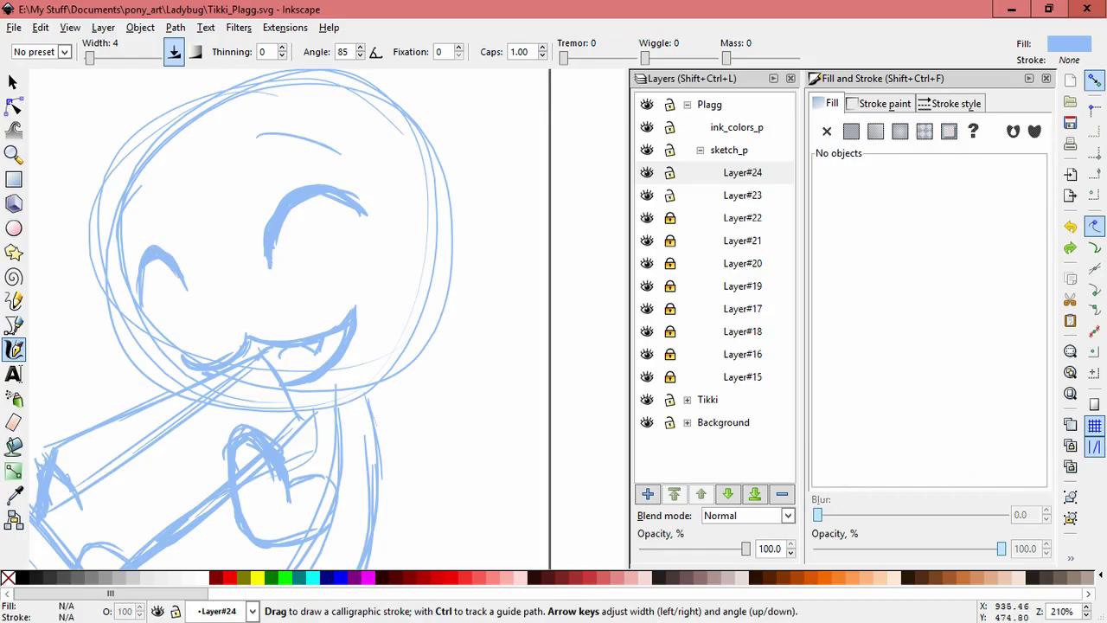
mouse_move(116, 169)
left_mouse_down()
mouse_move(112, 275)
mouse_move(154, 344)
left_mouse_up()
mouse_move(299, 421)
left_mouse_down()
mouse_move(366, 410)
mouse_move(356, 403)
mouse_move(418, 321)
left_mouse_up()
left_click_drag(377, 390, 436, 290)
mouse_move(396, 369)
left_mouse_down()
mouse_move(444, 250)
mouse_move(449, 192)
mouse_move(471, 264)
left_mouse_up()
left_click_drag(463, 282, 429, 185)
left_click_drag(459, 322, 439, 209)
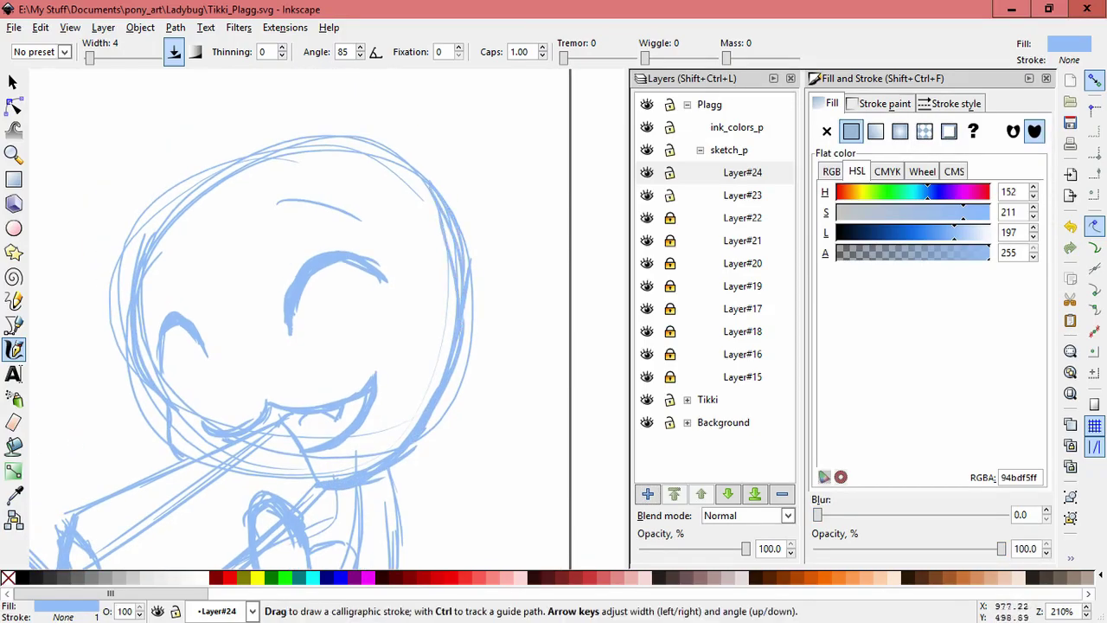
Step: Sketch overlapping strokes along the face side of the head, from the cheek up to the forehead
left_click_drag(128, 344, 113, 287)
left_click_drag(148, 371, 119, 259)
mouse_move(123, 304)
left_mouse_down()
mouse_move(148, 212)
mouse_move(183, 184)
left_mouse_up()
left_click_drag(131, 234, 187, 164)
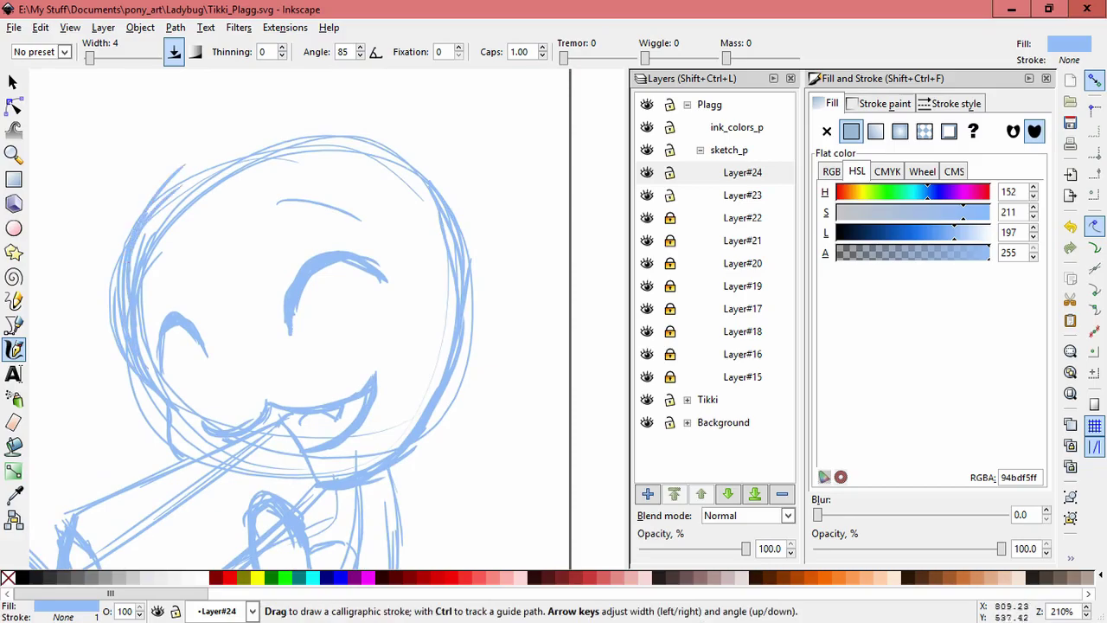
left_click_drag(137, 269, 189, 161)
left_click_drag(135, 263, 203, 160)
Step: Sketch the crown of the head with long curved strokes joining the forehead to the back of the head
left_click_drag(136, 219, 233, 140)
left_click_drag(187, 150, 318, 128)
mouse_move(224, 141)
left_mouse_down()
mouse_move(372, 128)
mouse_move(444, 197)
left_mouse_up()
mouse_move(348, 118)
left_mouse_down()
mouse_move(392, 145)
mouse_move(463, 222)
left_mouse_up()
left_click_drag(262, 102, 389, 138)
left_click_drag(209, 143, 203, 149)
left_click_drag(121, 311, 121, 266)
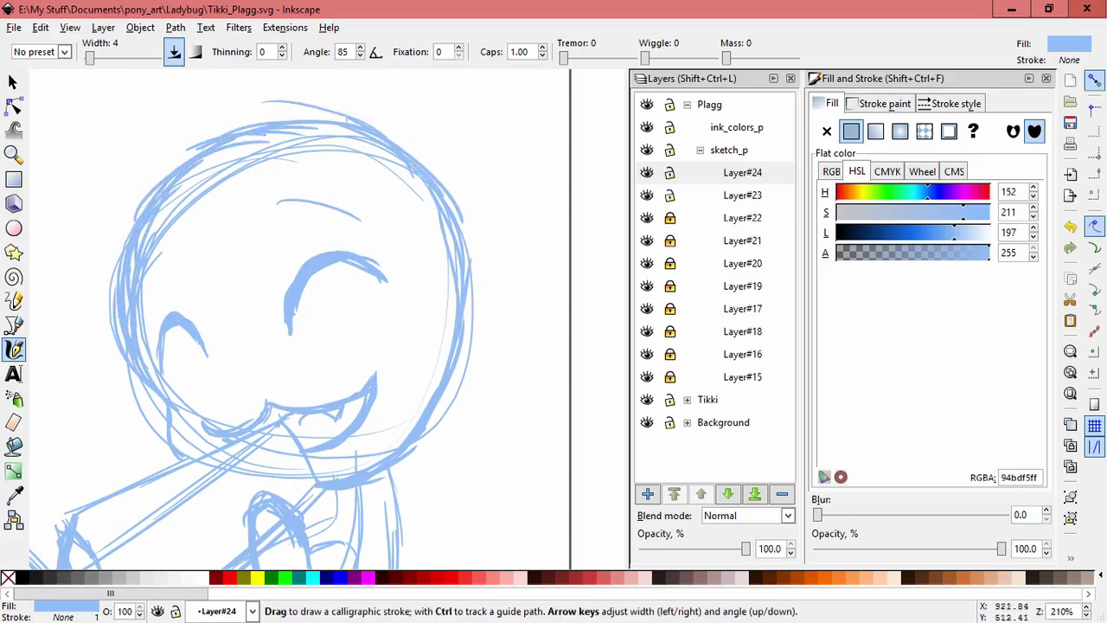
Step: Hide Layer#15 with the construction circles and make Layer#24 the current layer again
left_click(647, 377)
left_click(647, 377)
left_click(742, 377)
left_click(647, 378)
left_click(742, 173)
left_click_drag(504, 351, 510, 298)
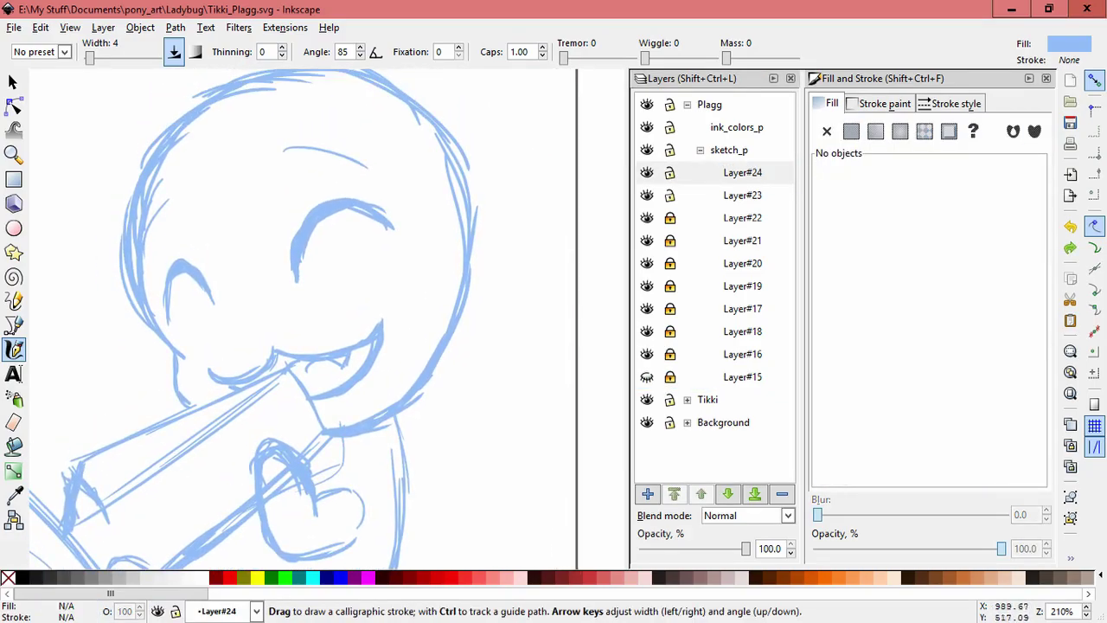
Step: Widen and tilt the smaller closed eye near the edge of the face
key("space")
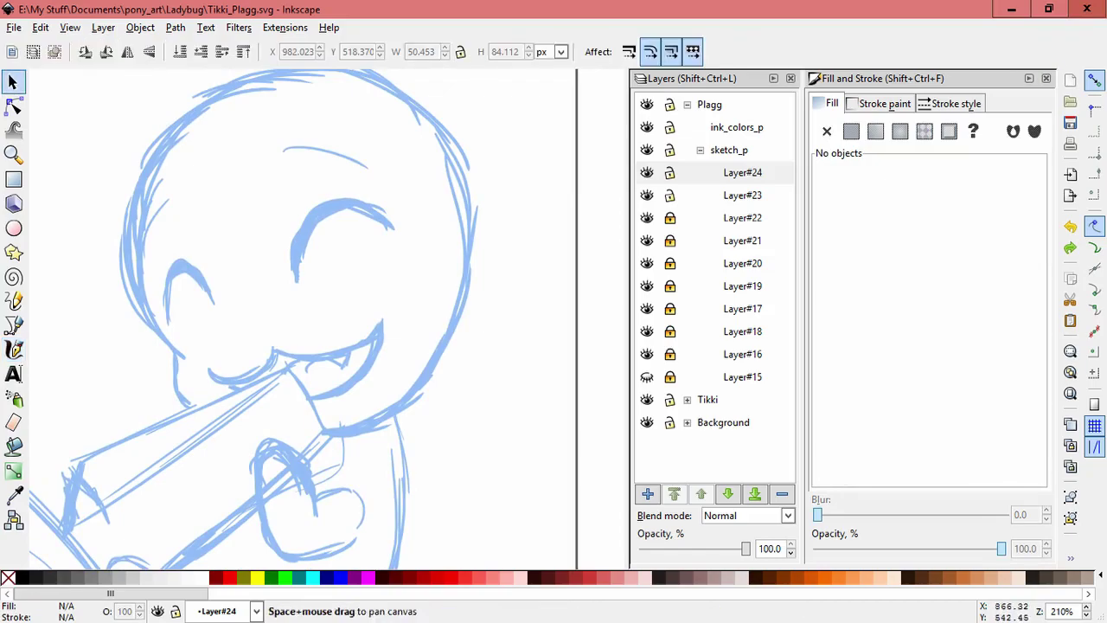
left_click_drag(511, 298, 521, 313)
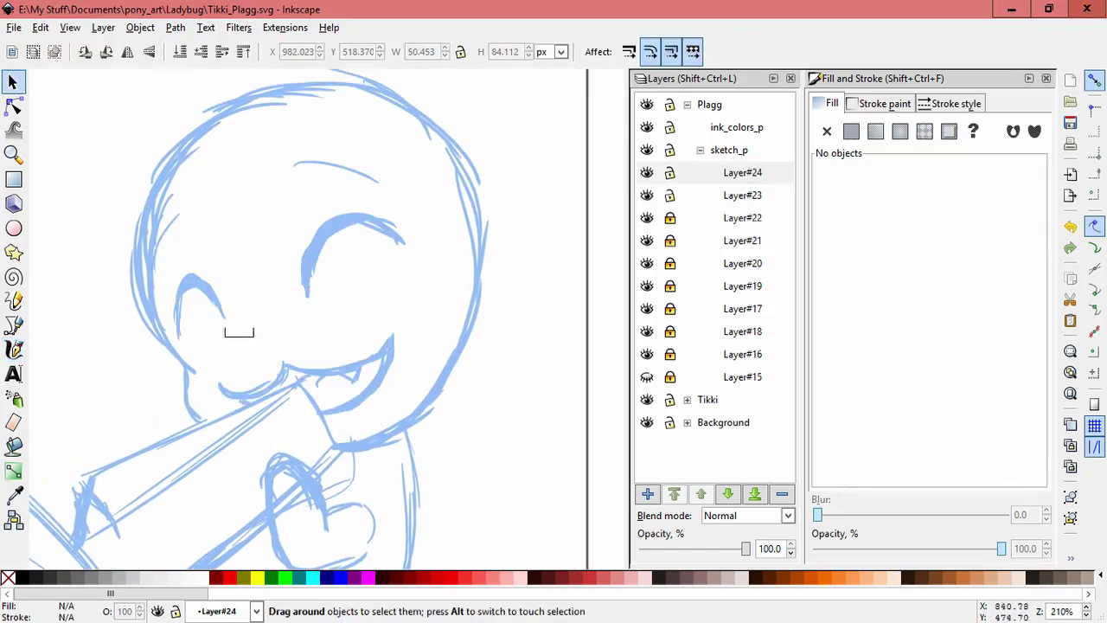
left_click(196, 283)
mouse_move(199, 266)
left_mouse_down()
mouse_move(182, 267)
mouse_move(197, 266)
left_mouse_up()
left_click_drag(187, 280, 184, 283)
mouse_move(228, 348)
left_mouse_down()
mouse_move(236, 339)
mouse_move(240, 351)
left_mouse_up()
Step: Group the larger closed eye's strokes, then widen the eye and tilt its outer end downward
left_click_drag(264, 302, 459, 200)
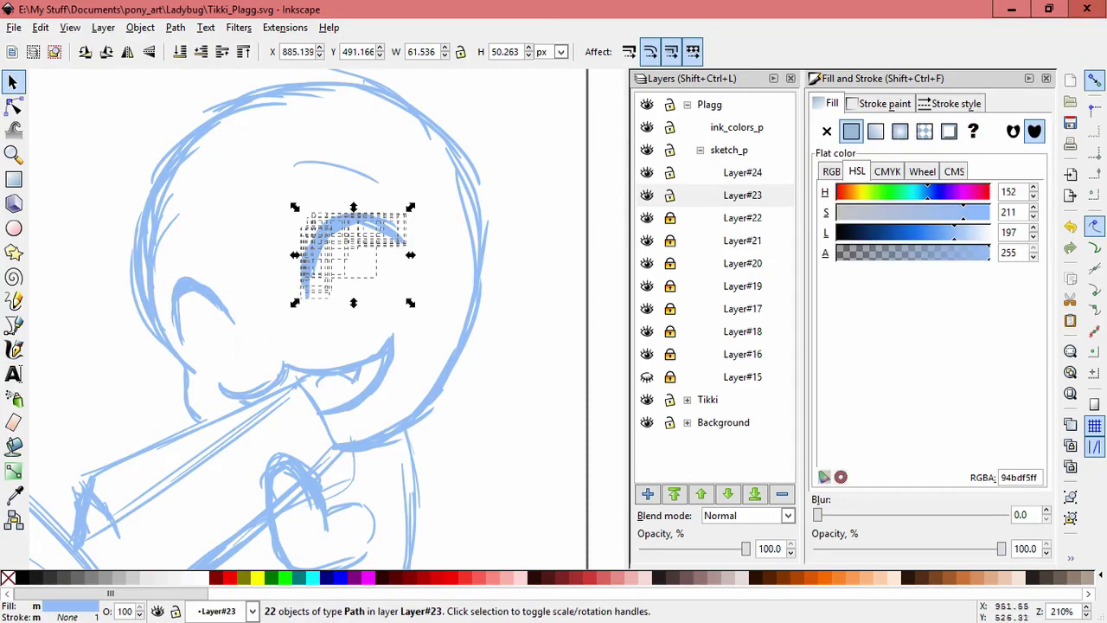
key("ctrl+g")
left_click_drag(412, 255, 412, 267)
left_click(387, 230)
mouse_move(403, 207)
left_mouse_down()
mouse_move(411, 192)
mouse_move(419, 198)
left_mouse_up()
left_click(389, 231)
Step: Lock Layer#24 so the head outline is left out of selections
key("space")
left_click_drag(437, 426, 144, 301)
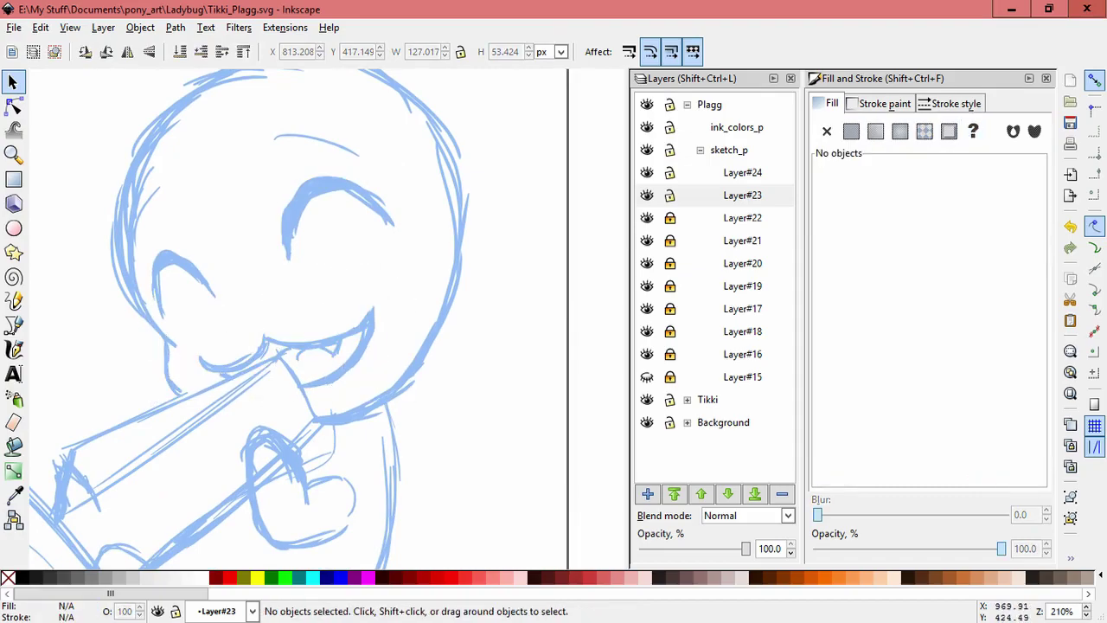
left_click(670, 173)
Step: Select all the mouth strokes, skew them upward toward the smile's open corner and stretch them to about 59 px high
left_click_drag(432, 398, 167, 290)
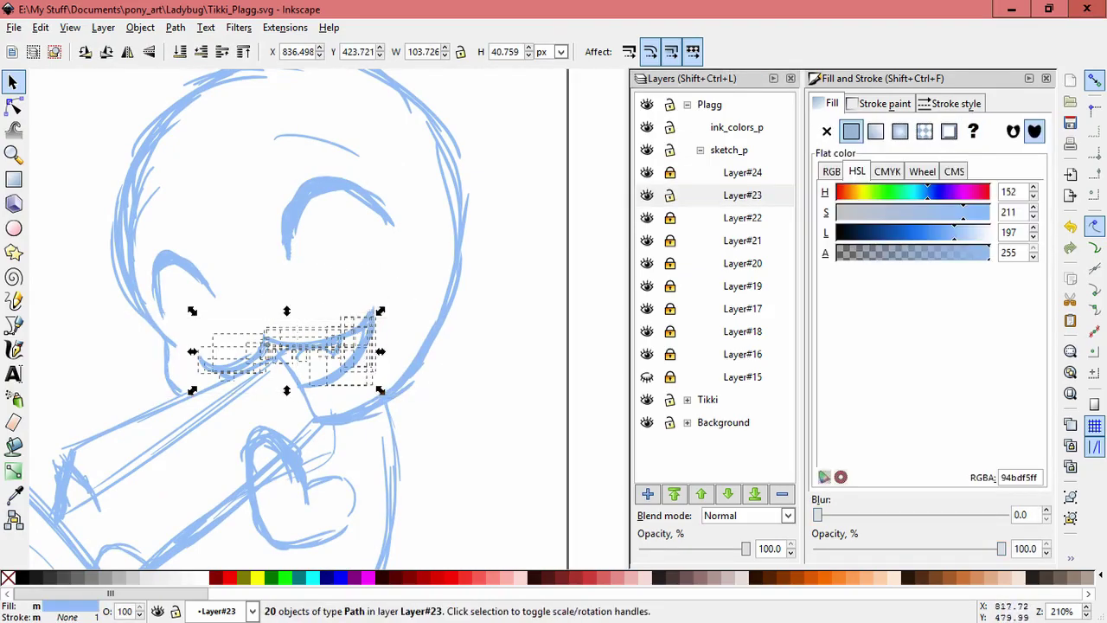
left_click(373, 329)
left_click_drag(441, 390, 110, 296)
left_click(364, 345, "shift")
left_click(356, 359)
left_click_drag(383, 346, 388, 324)
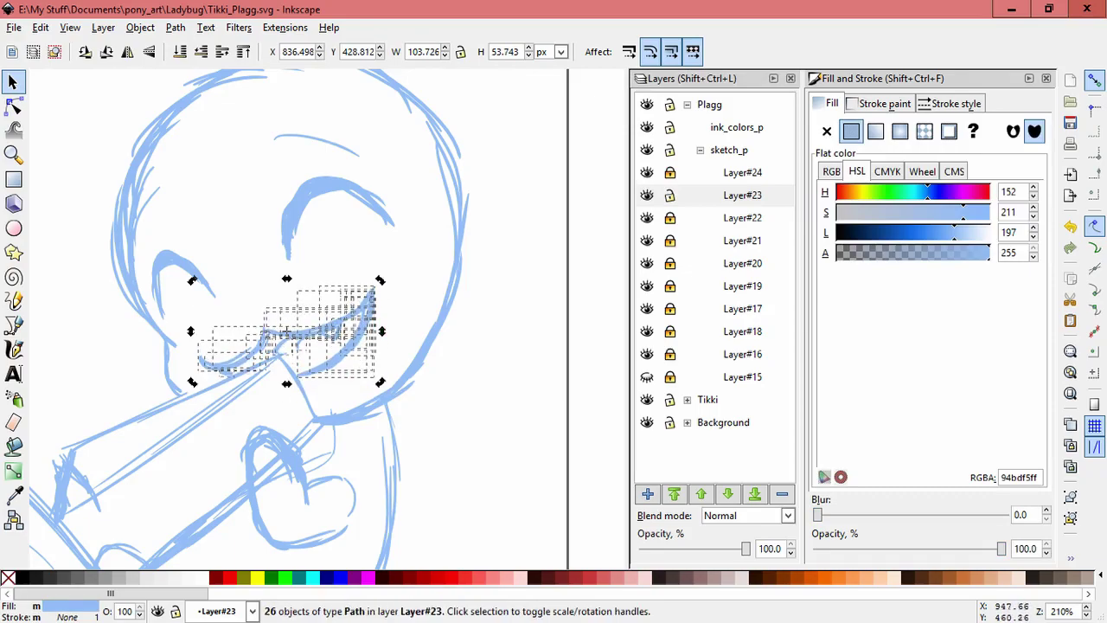
left_click(307, 373)
left_click_drag(287, 383, 287, 393)
left_click(414, 220)
Step: Lock Layer#23 and add a new layer above Layer#24 for the ears
key("space")
left_click_drag(214, 216, 243, 277)
key("space")
left_click_drag(275, 138, 268, 186)
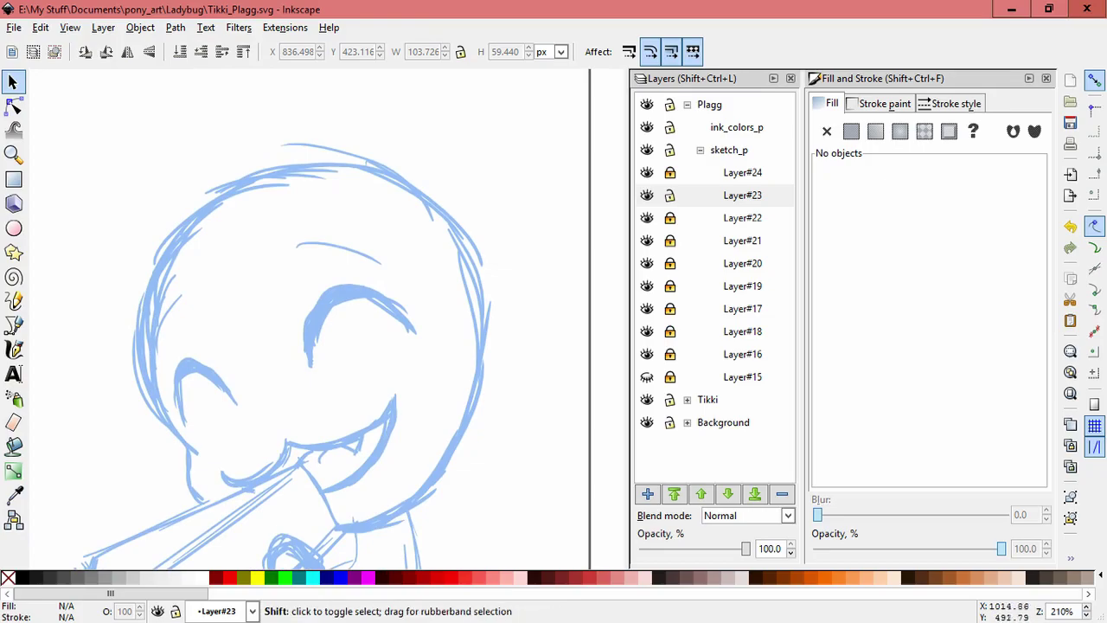
scroll(529, 420, "down", 2)
key("space")
left_click_drag(518, 450, 482, 275)
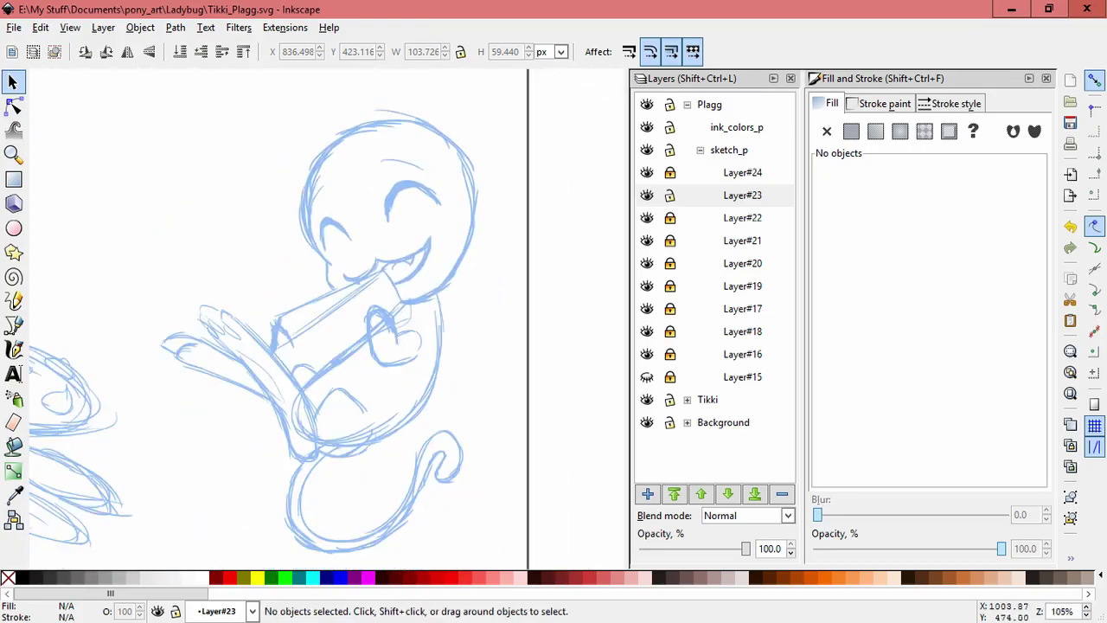
scroll(279, 320, "up", 2)
left_click(670, 196)
left_click(742, 173)
left_click(647, 494)
key("Return")
Step: Sketch a tall pointed ear at the back of the head with curved outer edges and an inner line
left_click(14, 350)
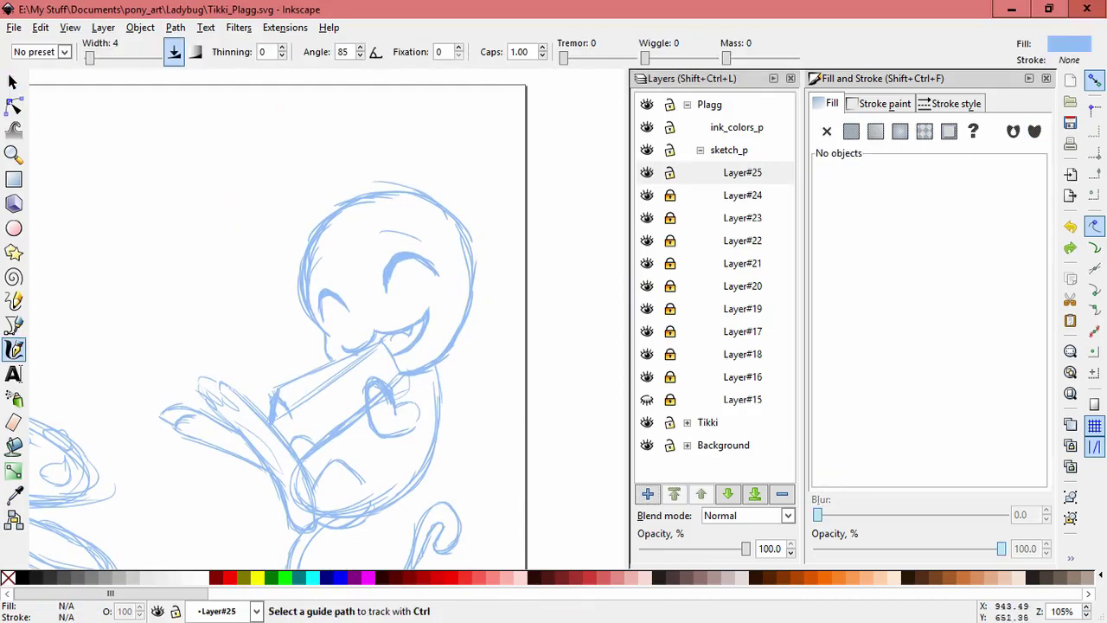
key("plus")
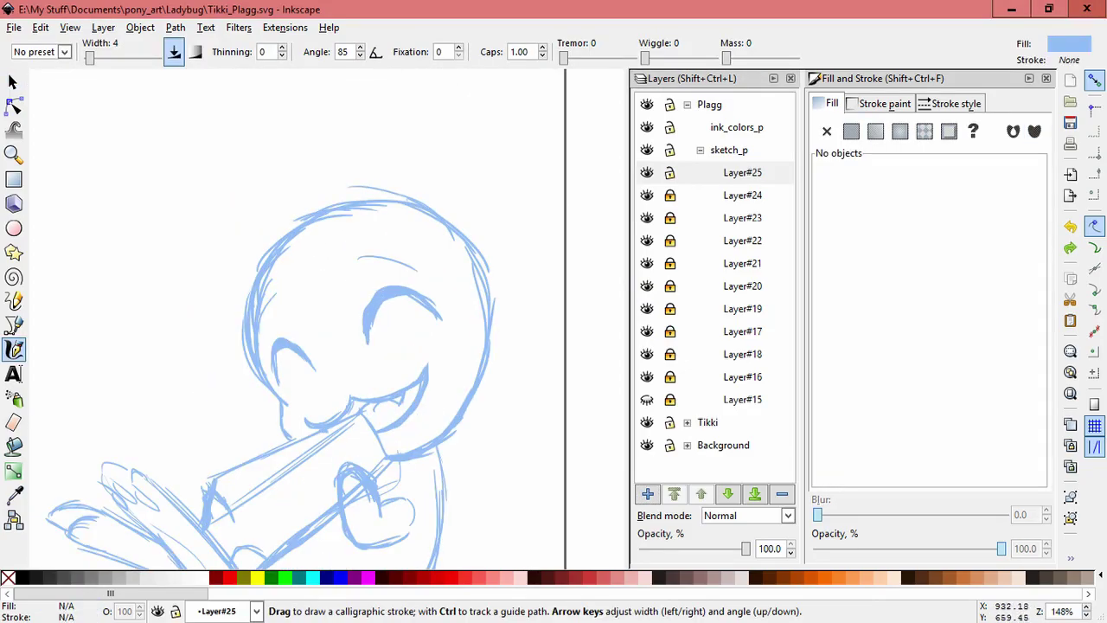
mouse_move(427, 126)
left_mouse_down()
mouse_move(477, 197)
mouse_move(477, 254)
left_mouse_up()
left_click_drag(426, 114, 469, 188)
mouse_move(375, 197)
left_mouse_down()
mouse_move(389, 125)
mouse_move(463, 175)
left_mouse_up()
mouse_move(399, 131)
left_mouse_down()
mouse_move(447, 207)
mouse_move(443, 244)
left_mouse_up()
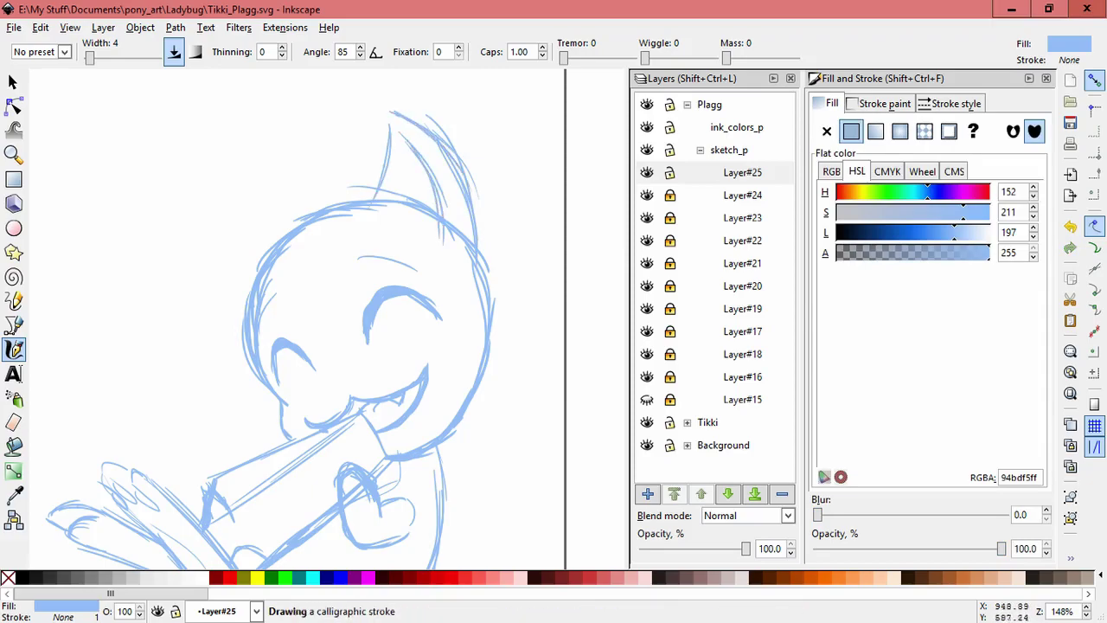
Step: Sketch the second pointed ear on the face side of the head with two curved edges and an inner line
left_click_drag(187, 209, 256, 243)
key("ctrl+shift+z")
key("ctrl+z")
left_click_drag(229, 202, 275, 241)
left_click_drag(216, 199, 213, 348)
mouse_move(228, 231)
left_mouse_down()
mouse_move(253, 337)
mouse_move(250, 306)
left_mouse_up()
key("ctrl+z")
Step: Adjust the second ear's inner line and stretch it to about 25 × 104 px so it meets the head
left_click(13, 83)
left_click(234, 292)
left_click_drag(221, 263, 226, 270)
left_click_drag(234, 200, 230, 193)
left_click_drag(249, 307, 251, 324)
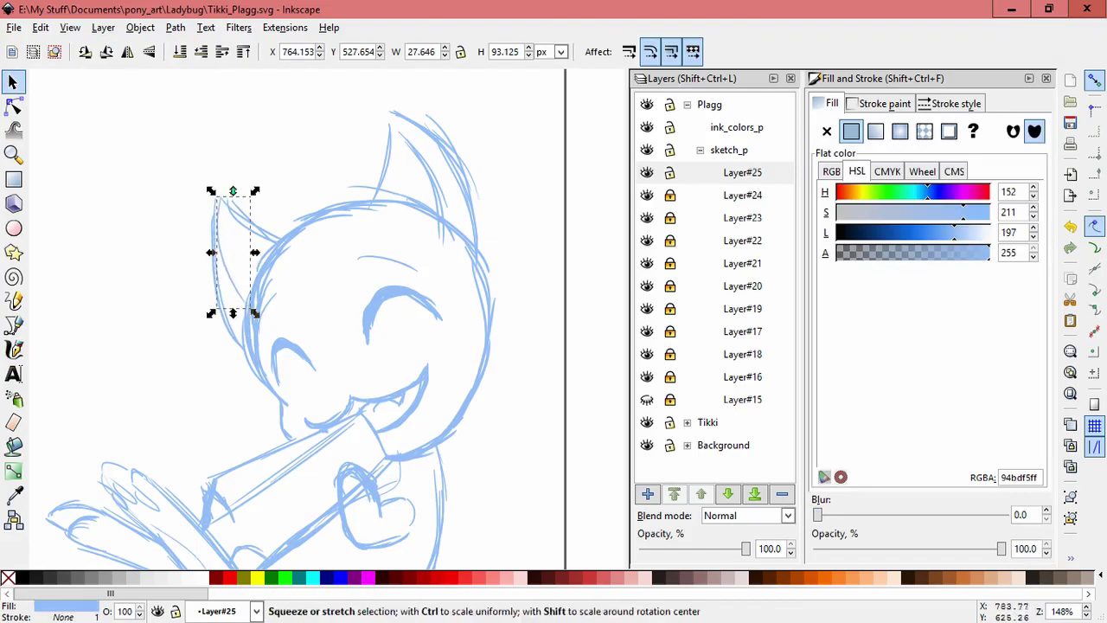
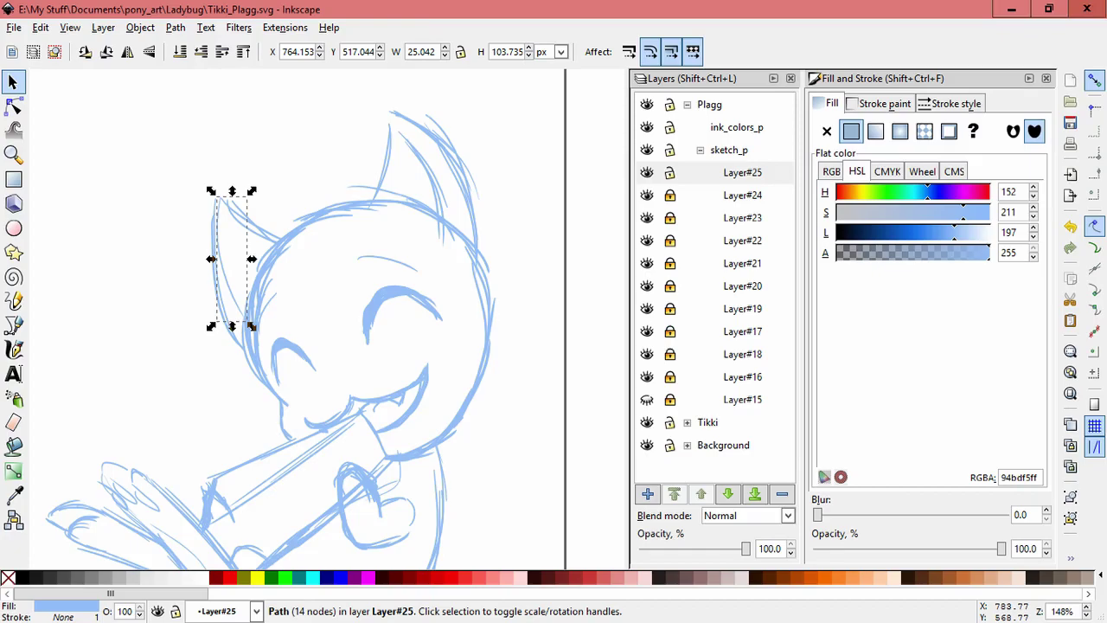
Step: Sketch two calligraphic strokes for the inner edge of the face-side ear on Layer#25
key("Escape")
key("c")
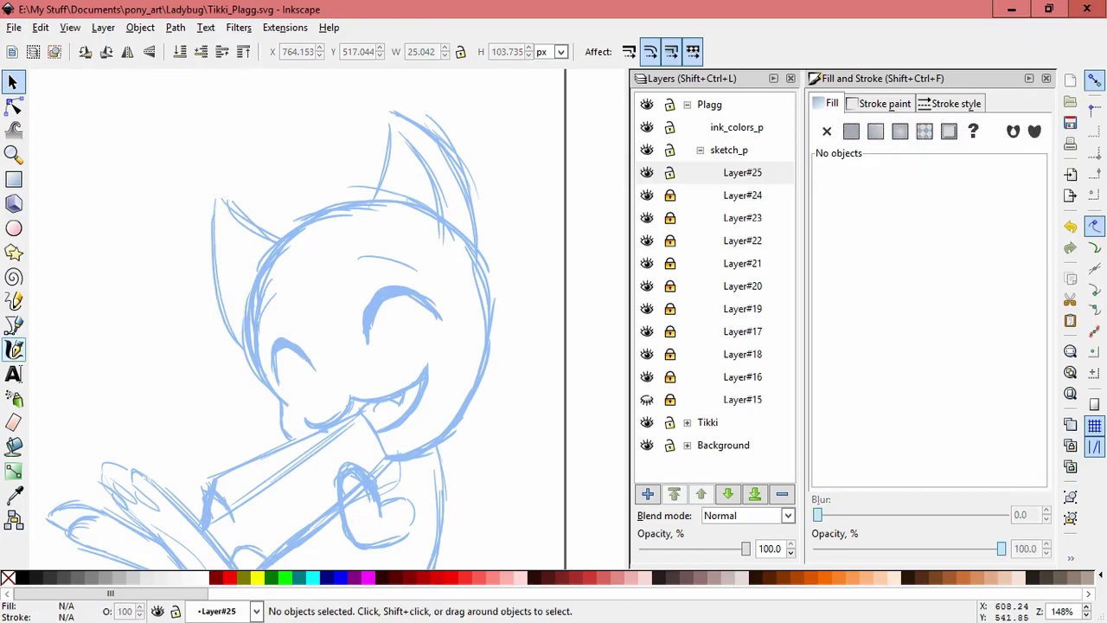
left_click_drag(226, 207, 258, 272)
left_click_drag(223, 202, 257, 264)
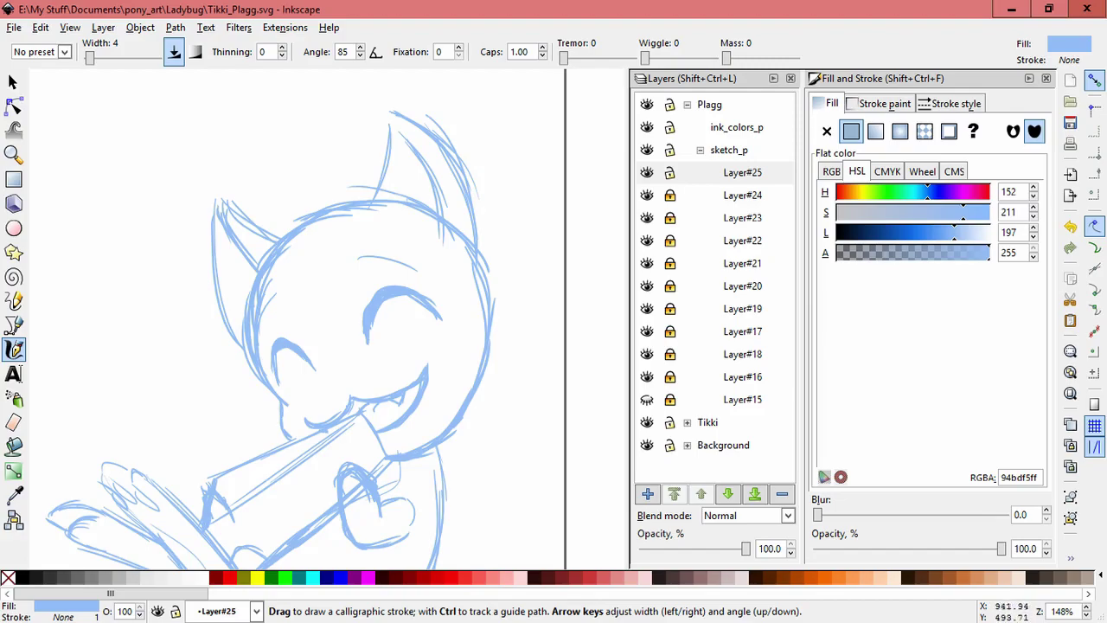
Step: Sketch a curved whisker on each cheek and one long arched whisker rising from the top of the head
left_click_drag(410, 359, 507, 344)
left_click_drag(310, 399, 211, 424)
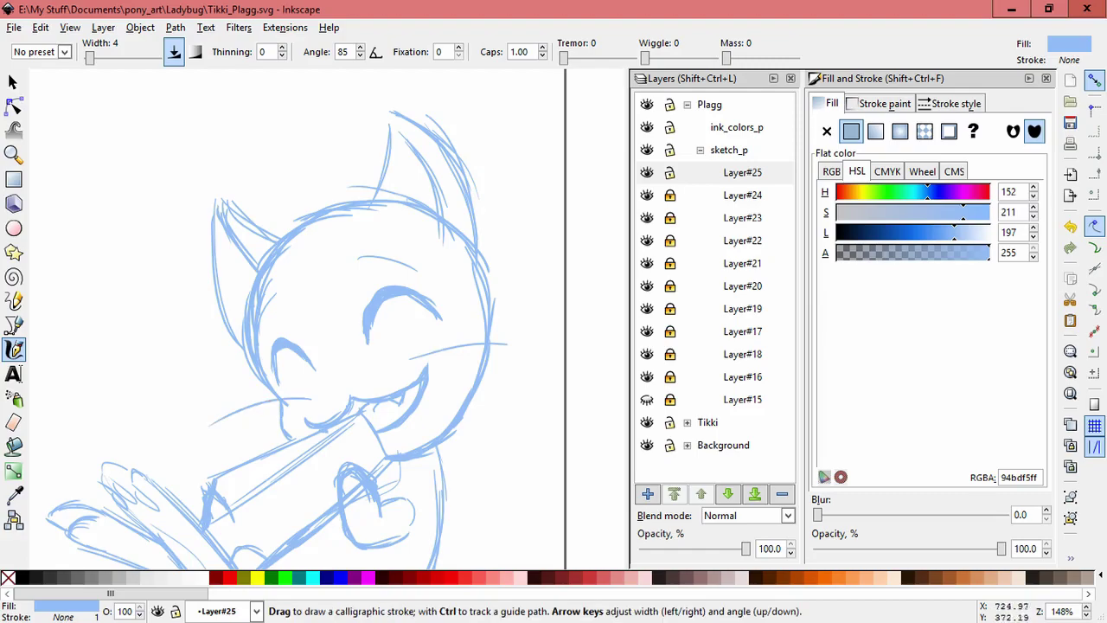
left_click_drag(134, 139, 332, 204)
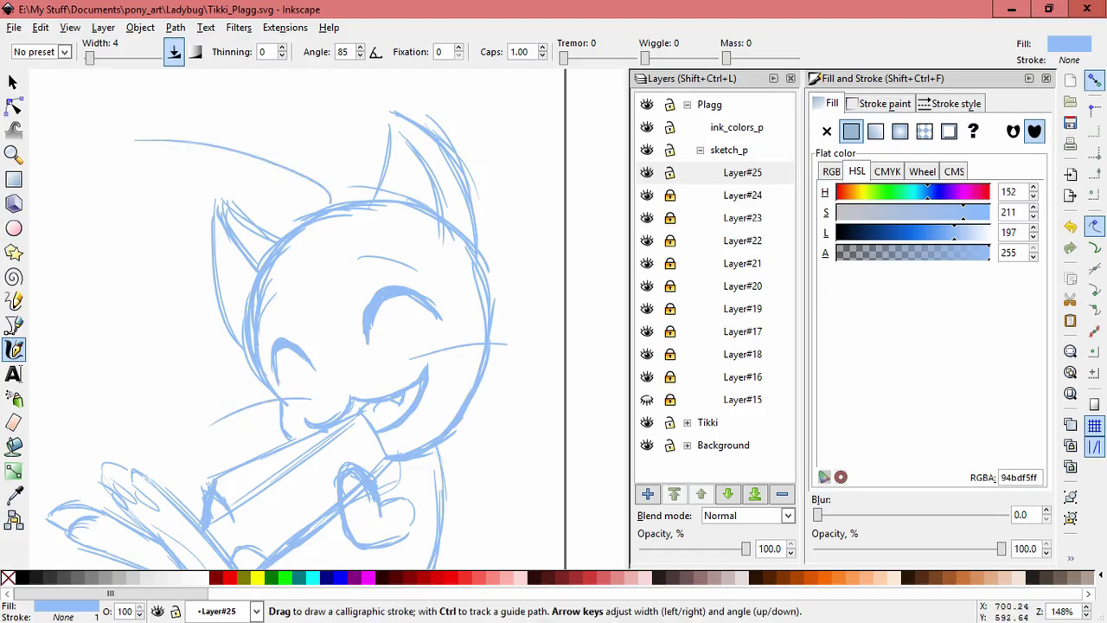
key("Escape")
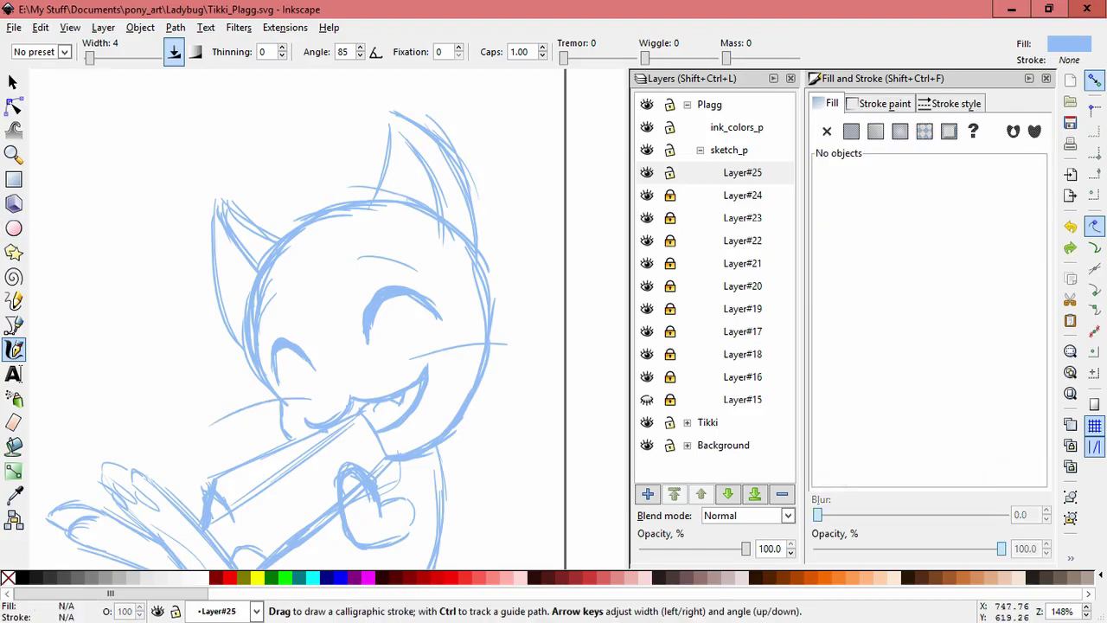
mouse_move(337, 204)
left_mouse_down()
mouse_move(315, 162)
mouse_move(134, 159)
left_mouse_up()
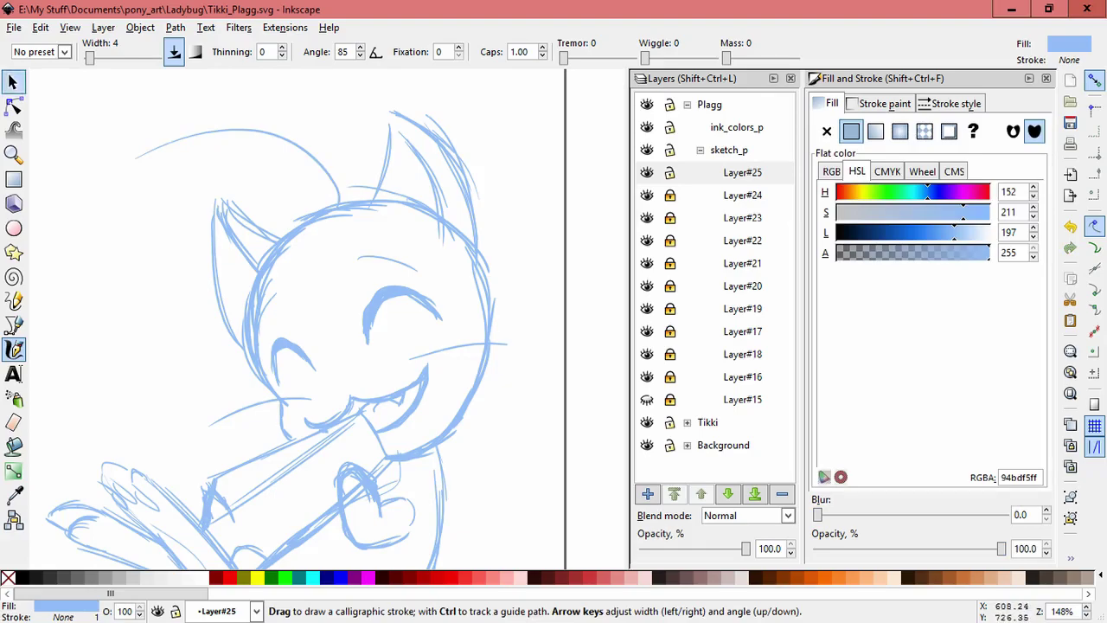
Step: Unlock Layer#24 and Layer#23 and rotate the brow above the larger eye counterclockwise
left_click(13, 82)
left_click(502, 244)
left_click(669, 196)
left_click(412, 267)
left_click(669, 218)
left_click(412, 267)
left_click(412, 266)
left_click_drag(424, 263, 424, 249)
Step: Lock Layer#24 and Layer#25, and tilt the short brow above the smaller eye to a flatter angle
left_click(270, 302)
left_click(283, 301)
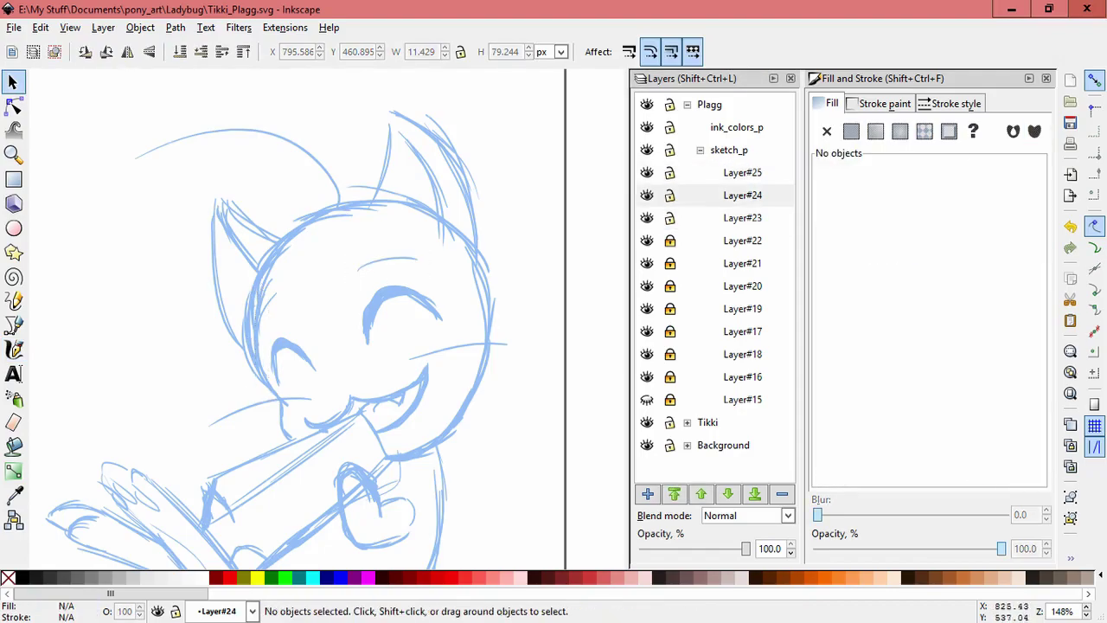
left_click(266, 301)
left_click(272, 299)
left_click(272, 299)
left_click(289, 289)
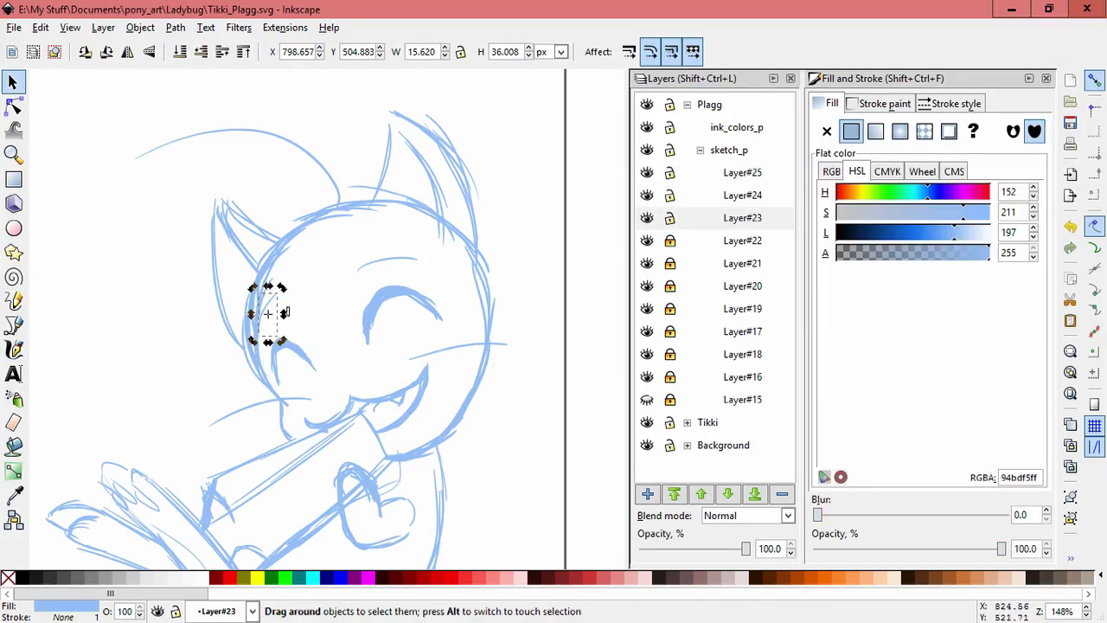
left_click(276, 302)
left_click(267, 305)
left_click(270, 302)
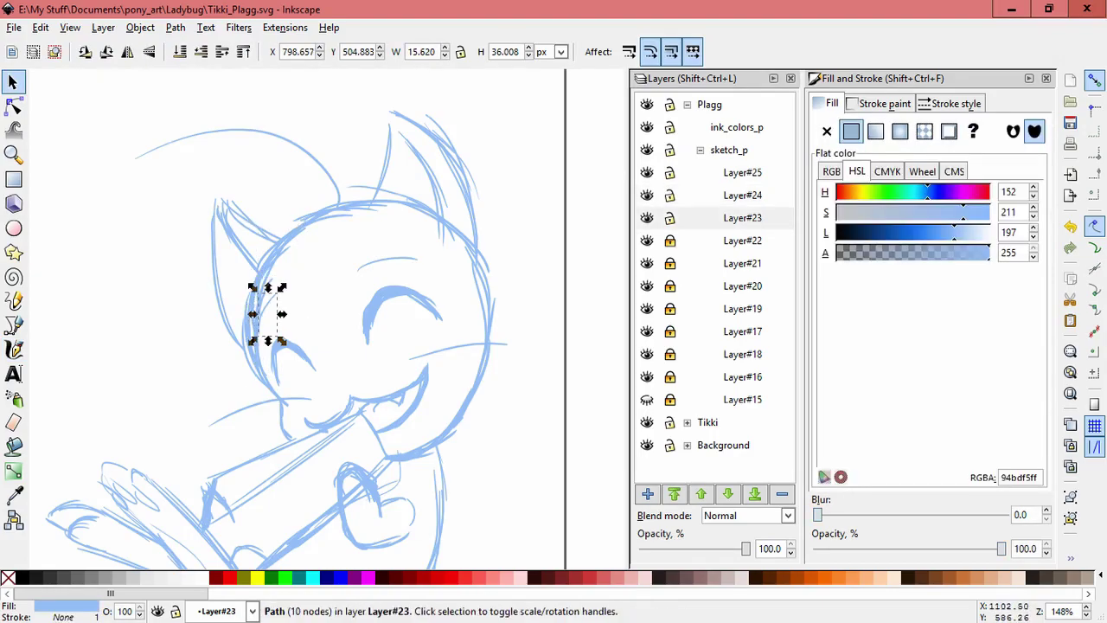
left_click(669, 195)
left_click(670, 173)
left_click(270, 303)
left_click(269, 302)
mouse_move(283, 314)
left_mouse_down()
mouse_move(282, 324)
mouse_move(291, 294)
mouse_move(304, 301)
left_mouse_up()
left_click(286, 303)
Step: Replace the brow above the larger eye with a more arched calligraphic stroke about 53 × 30 px
left_click(405, 257)
left_click(388, 264)
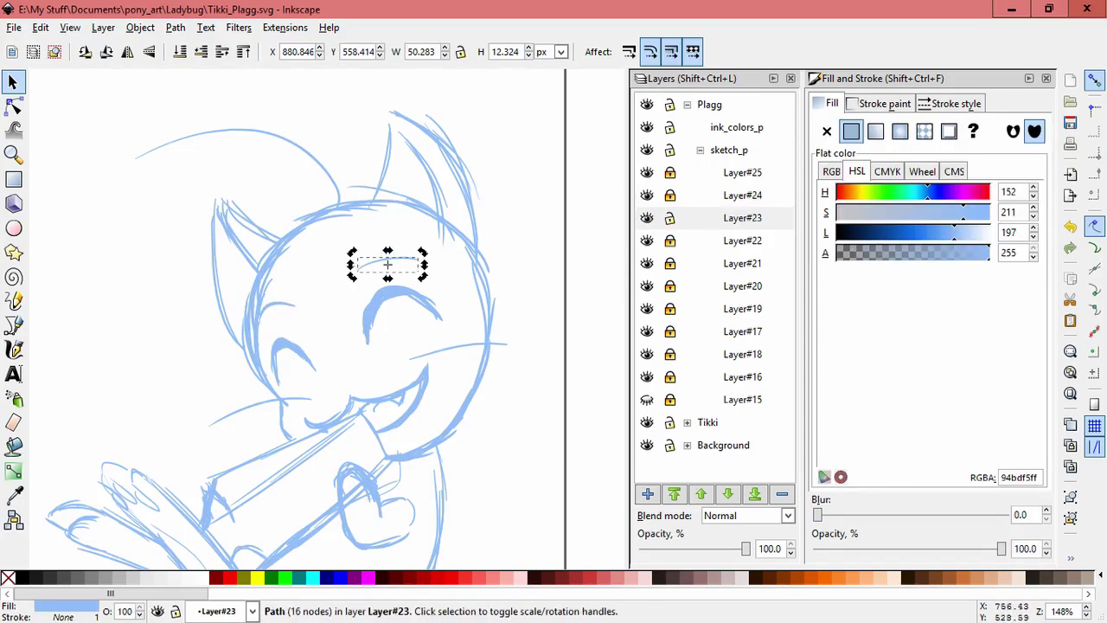
key("Escape")
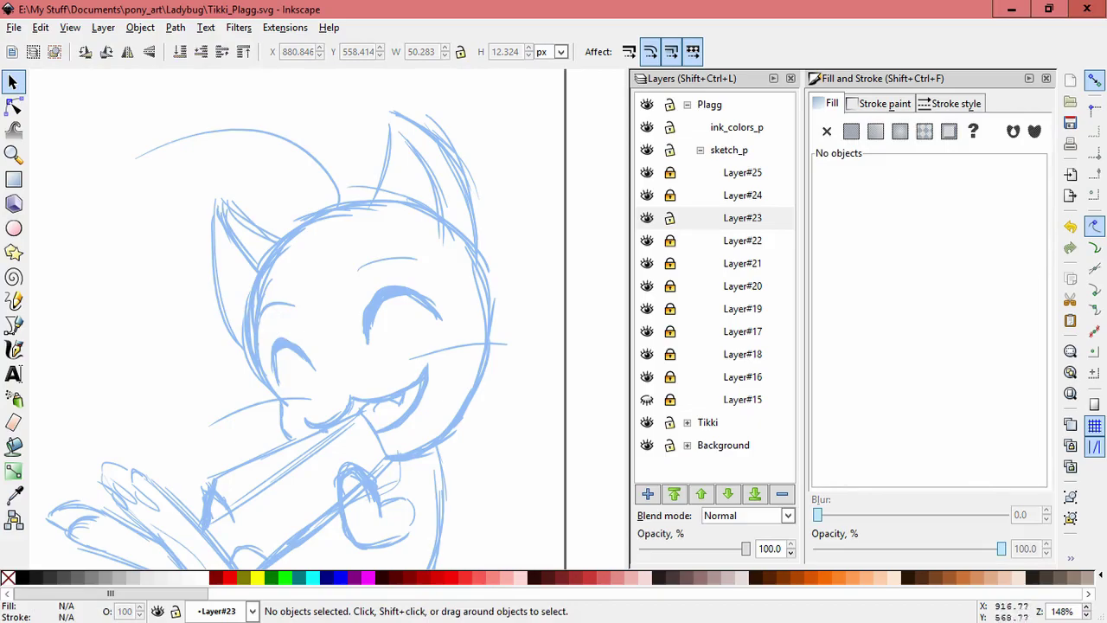
left_click(388, 262)
key("Delete")
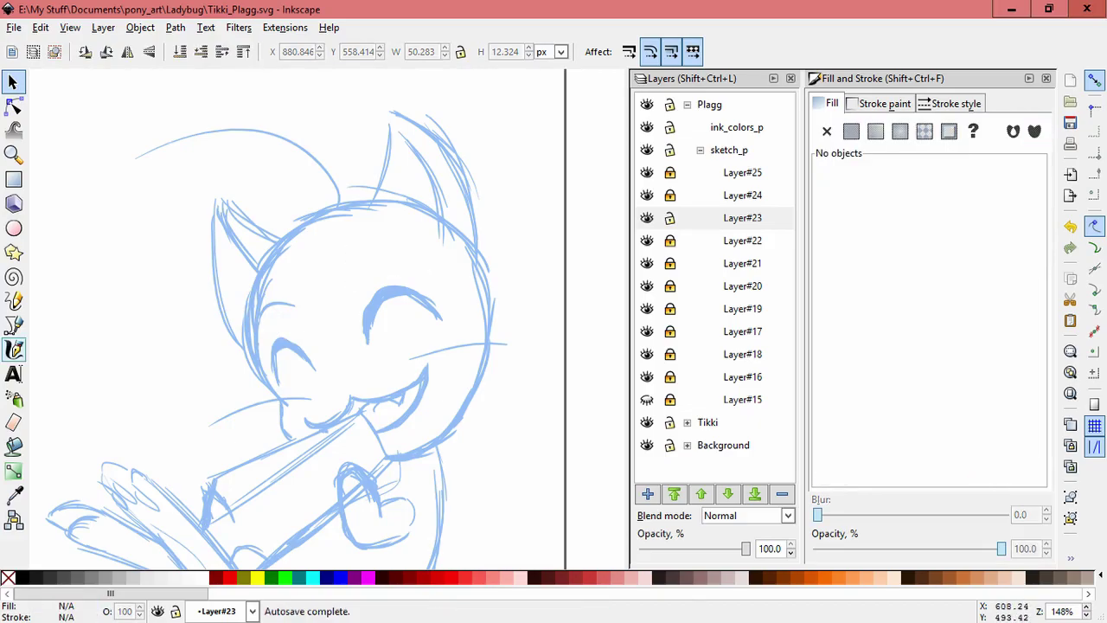
key("c")
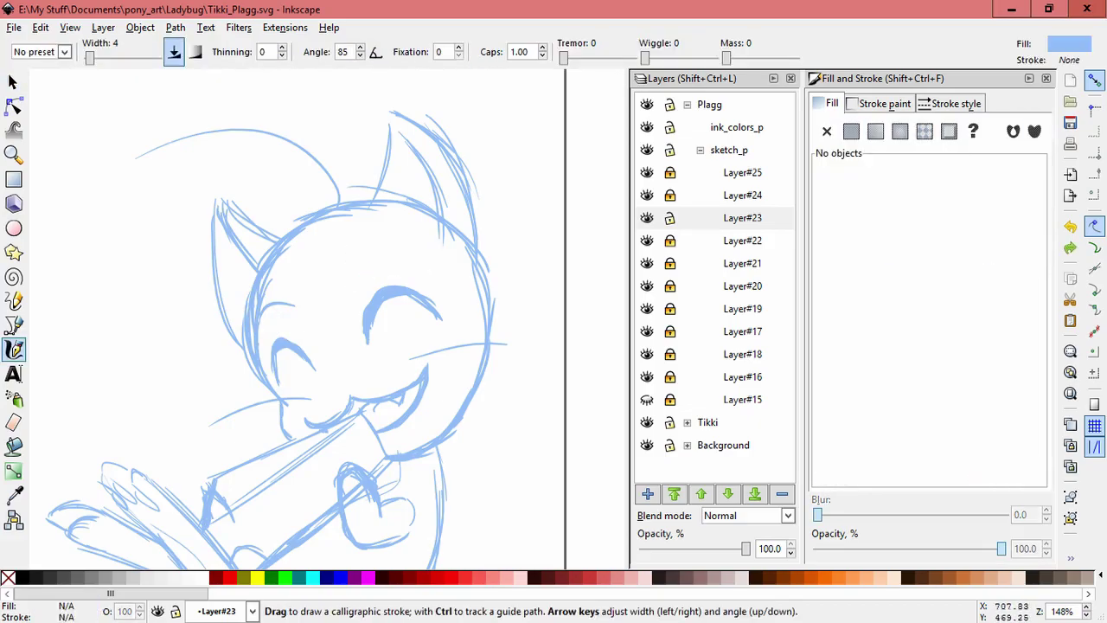
left_click_drag(354, 287, 415, 262)
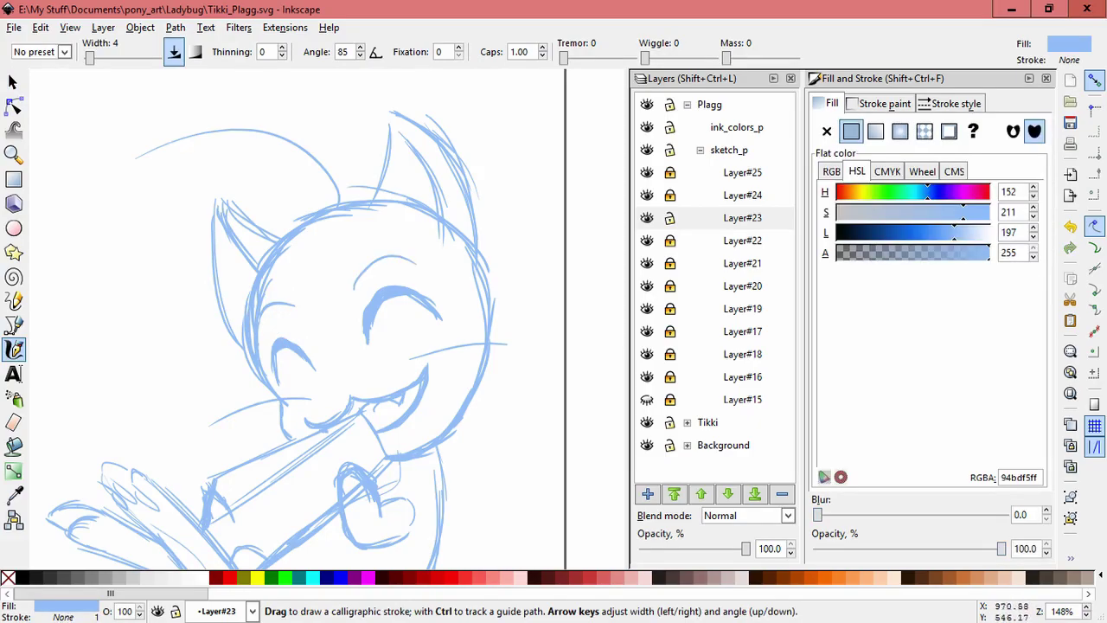
Step: Examine both character sketches side by side and check Plagg's face and pose at closer range
key("minus")
key("minus")
key("minus")
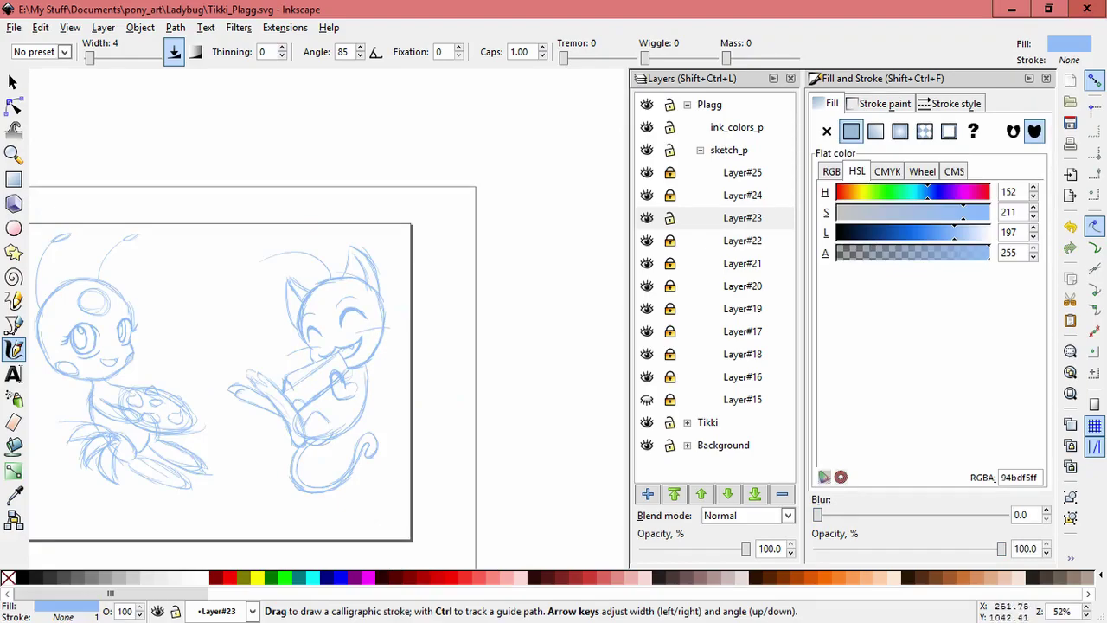
key("s")
key("Escape")
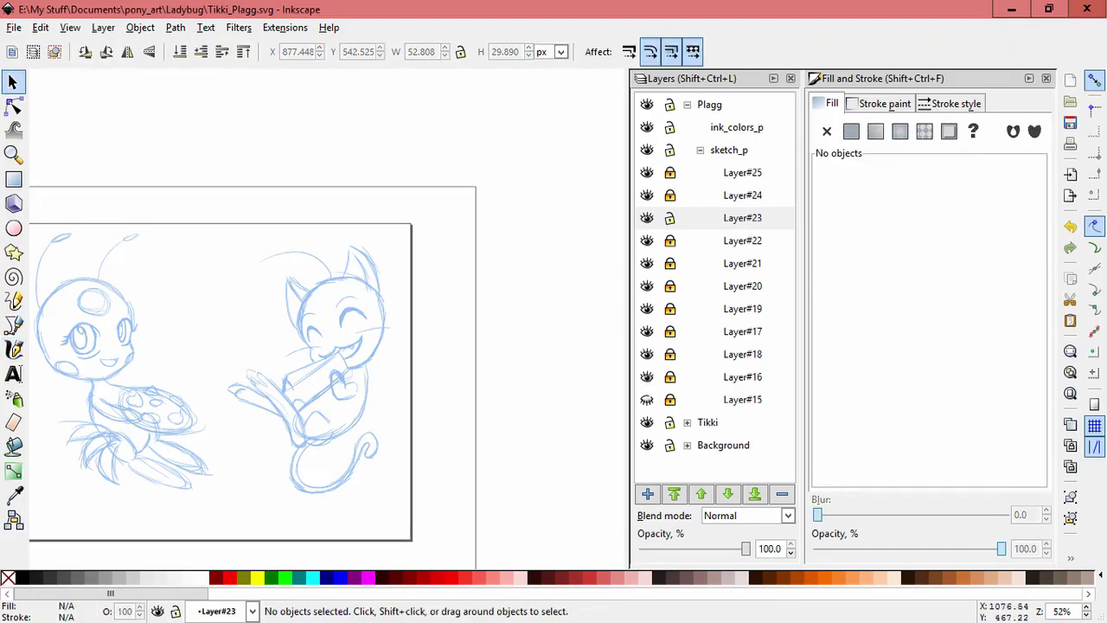
scroll(457, 243, "up", 2)
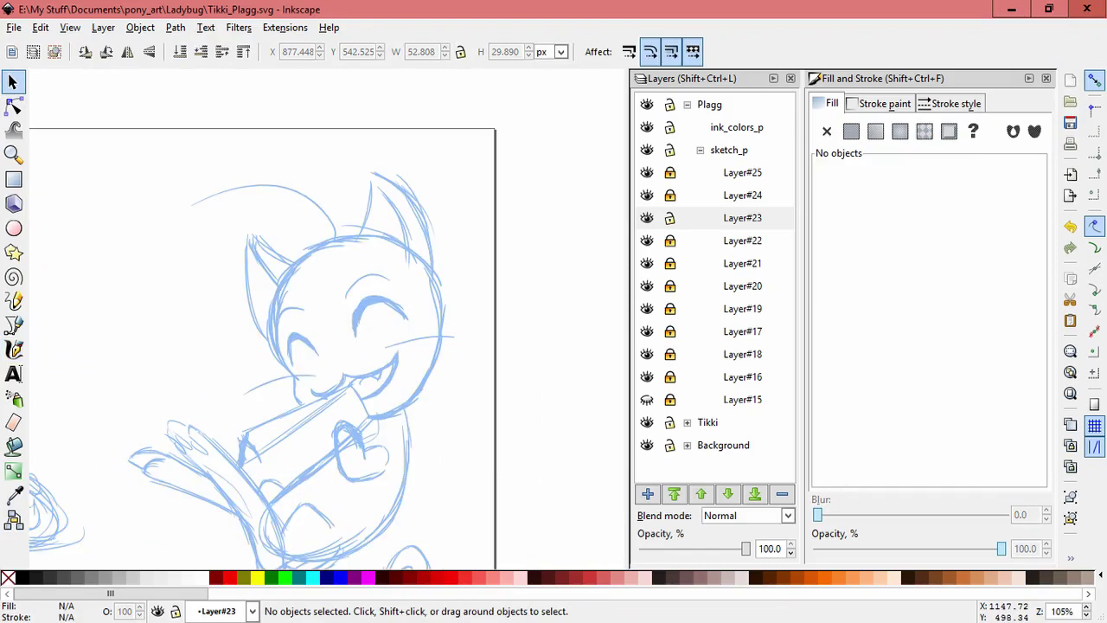
right_click(466, 347)
left_click(465, 340)
left_click_drag(465, 338, 517, 260)
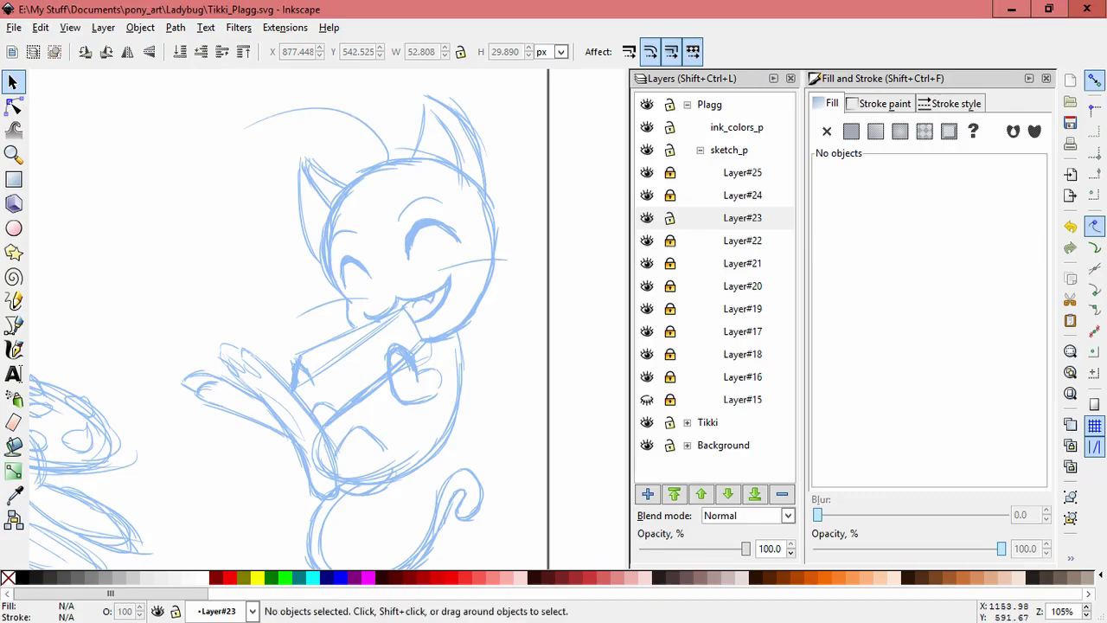
Step: Delete the strokes of both closed eyes on Layer#23
left_click(742, 218)
left_click(410, 238)
scroll(517, 257, "up", 2)
key("Delete")
left_click(186, 268)
key("Delete")
Step: Redraw both closed eyes as flatter calligraphic arcs below the brows
left_click(14, 348)
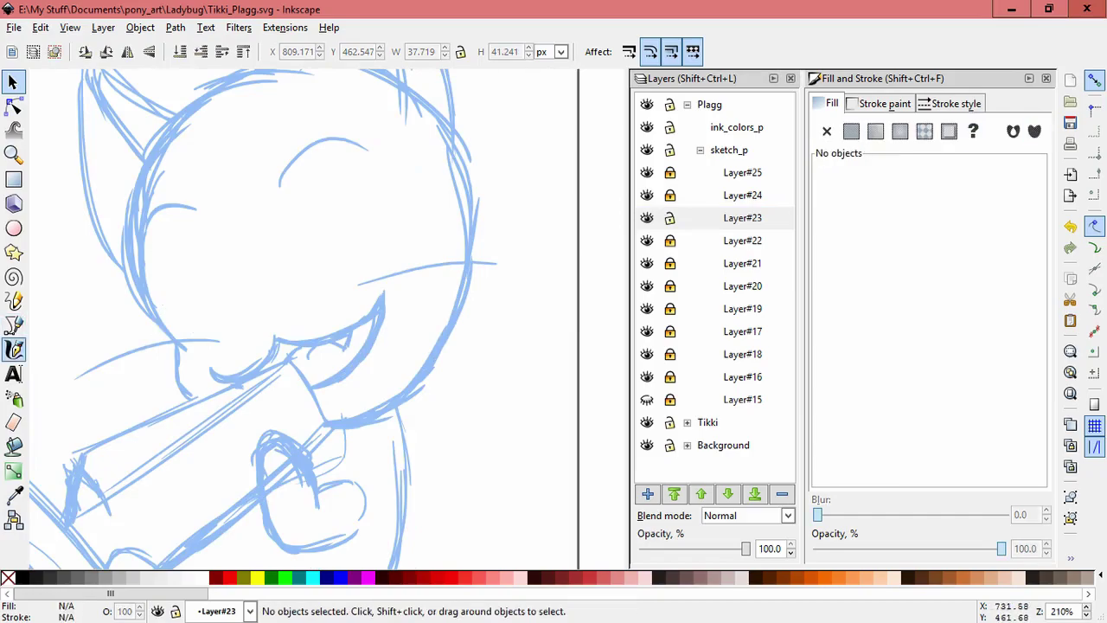
left_click_drag(301, 263, 392, 210)
left_click_drag(177, 301, 235, 285)
left_click_drag(181, 294, 178, 312)
mouse_move(380, 214)
left_mouse_down()
mouse_move(394, 226)
mouse_move(386, 215)
left_mouse_up()
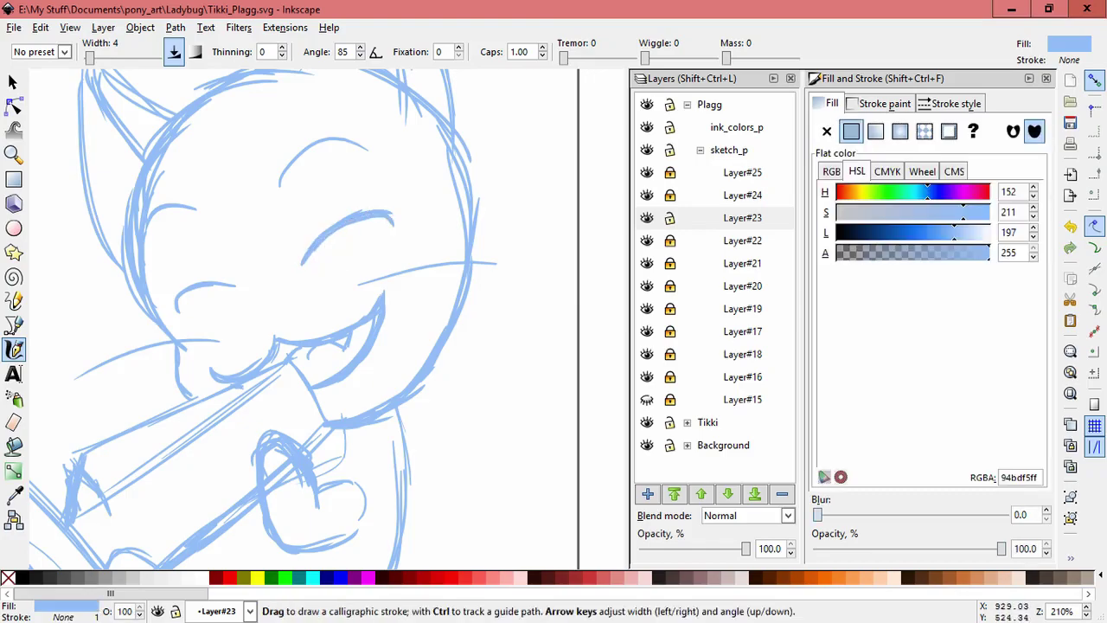
Step: Move the smaller eye's two strokes slightly up toward the face's outer edge and tilt them downward
scroll(216, 316, "up", 1)
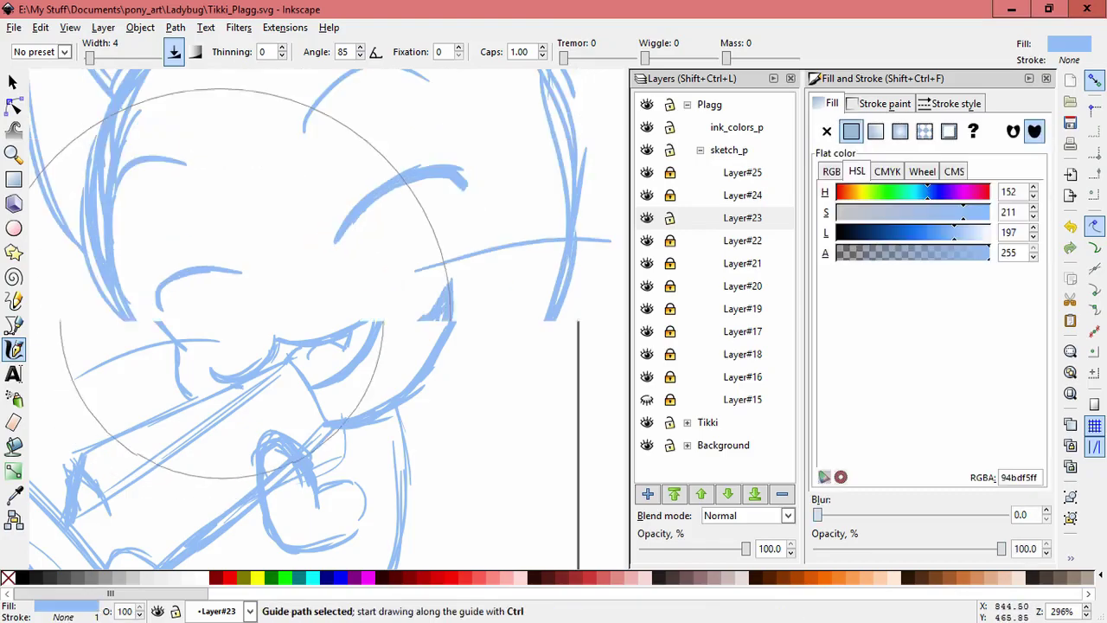
left_click(13, 82)
left_click(177, 274)
left_click(160, 301, "shift")
left_click_drag(160, 301, 145, 295)
left_click(145, 294)
left_click_drag(233, 283, 232, 292)
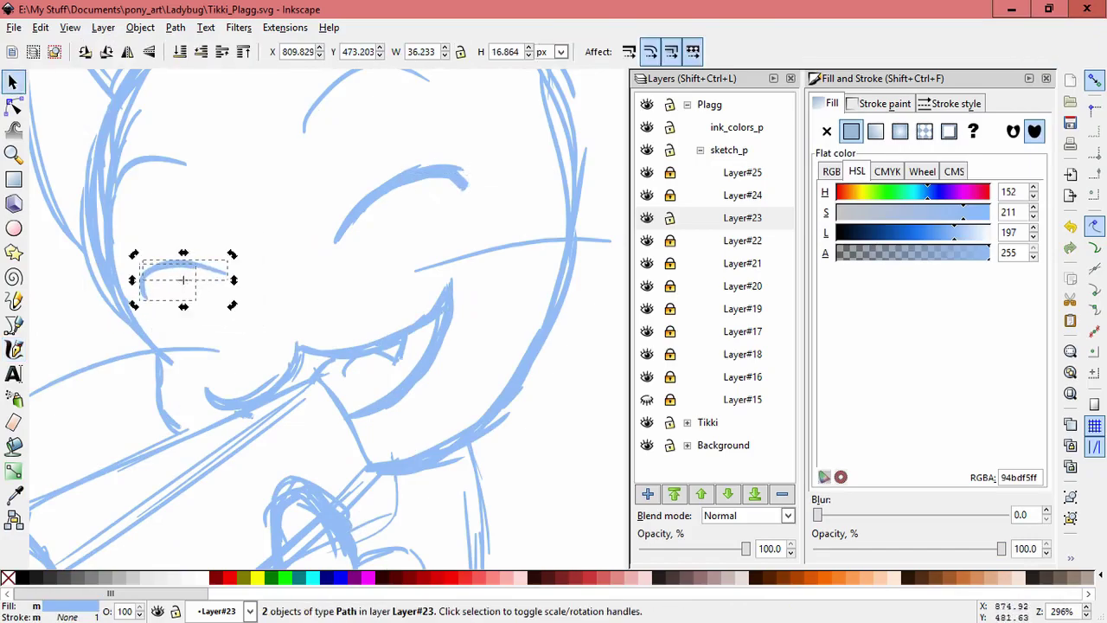
key("Escape")
Step: Thicken both closed eyes with overlapping calligraphic strokes along their arcs and outer ends
scroll(455, 253, "down", 3)
left_click_drag(452, 251, 479, 279)
scroll(483, 275, "up", 4)
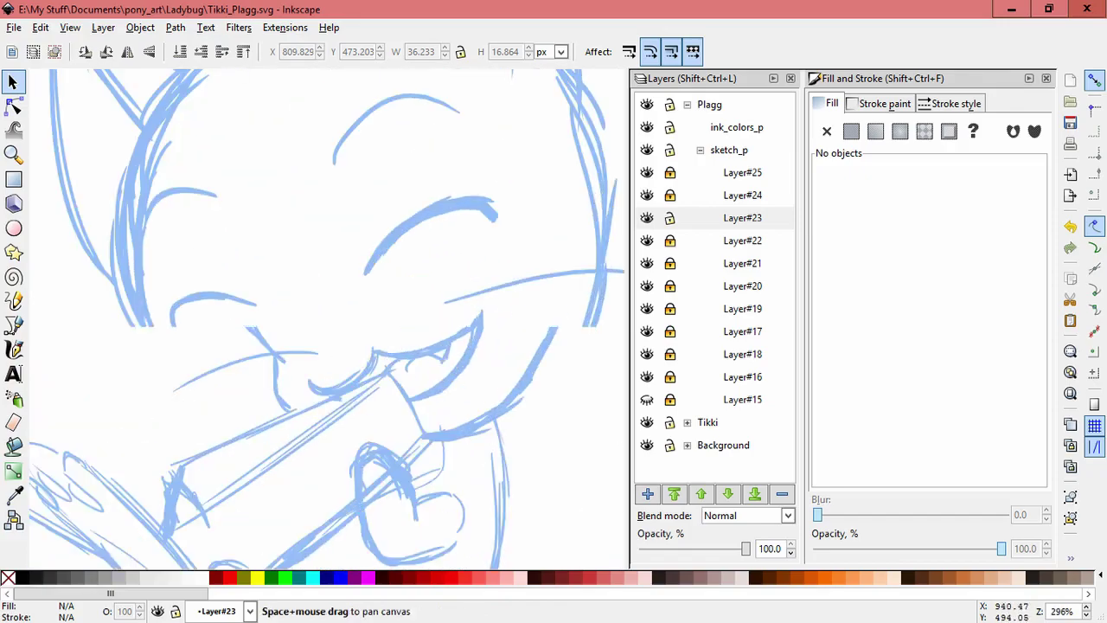
key("c")
left_click_drag(500, 190, 501, 194)
mouse_move(486, 187)
left_mouse_down()
mouse_move(422, 186)
mouse_move(448, 162)
mouse_move(508, 184)
mouse_move(502, 194)
mouse_move(457, 162)
mouse_move(363, 204)
left_mouse_up()
left_click_drag(151, 331, 192, 317)
mouse_move(92, 333)
left_mouse_down()
mouse_move(103, 297)
mouse_move(210, 303)
left_mouse_up()
left_click_drag(149, 277, 189, 288)
mouse_move(162, 280)
left_mouse_down()
mouse_move(92, 294)
mouse_move(91, 333)
left_mouse_up()
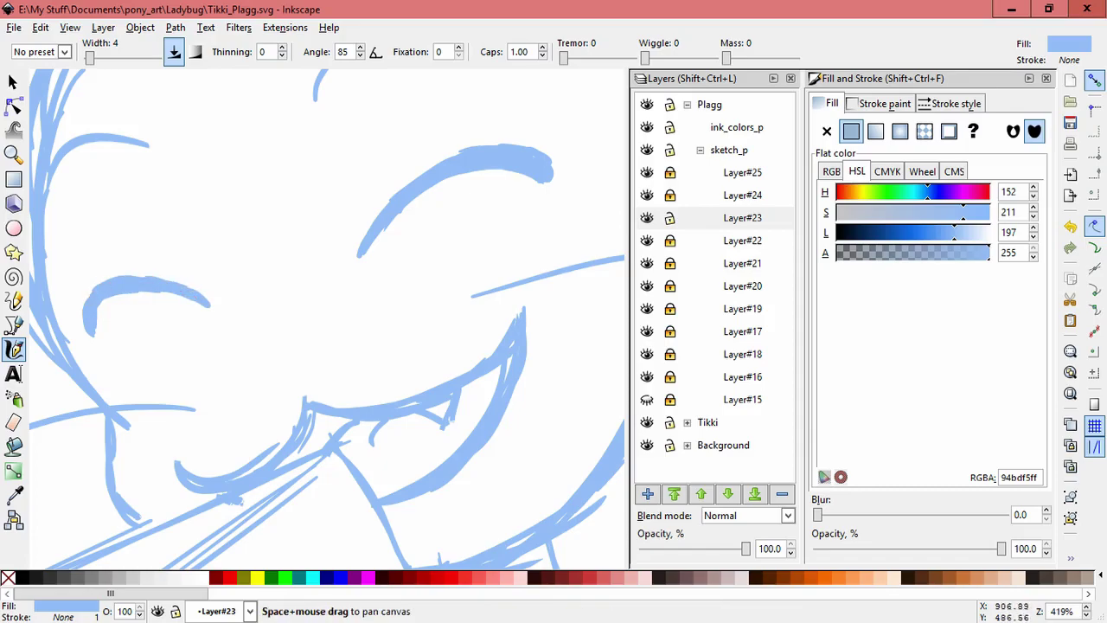
Step: Select all strokes of the ear at the back of the head and shift them slightly down into the head
scroll(441, 301, "down", 4)
mouse_move(521, 247)
left_mouse_down()
mouse_move(498, 216)
mouse_move(473, 235)
left_mouse_up()
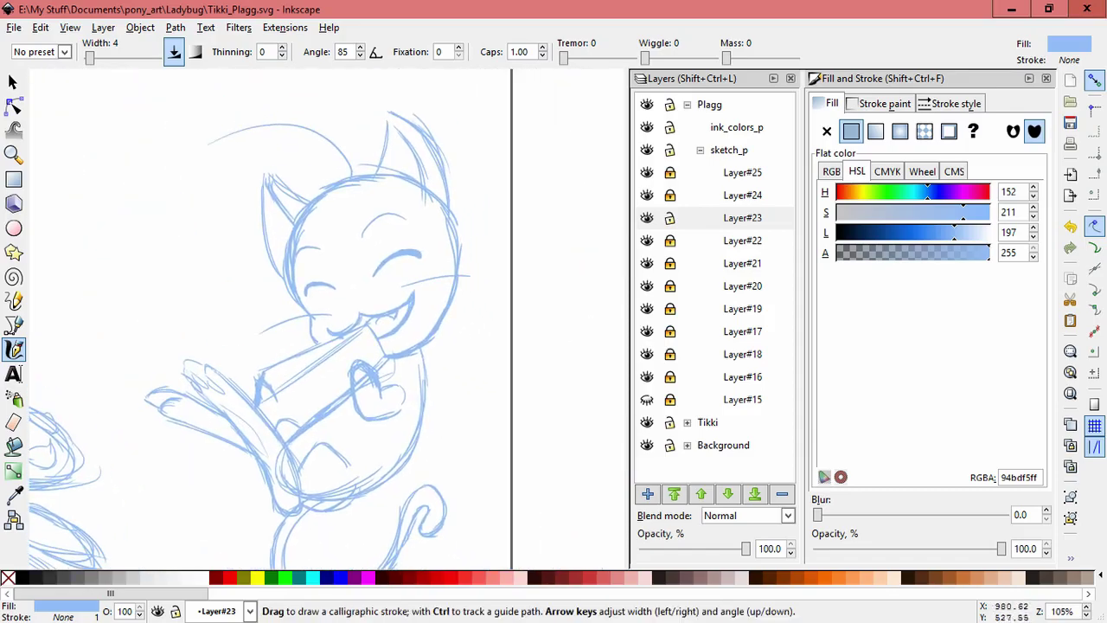
key("s")
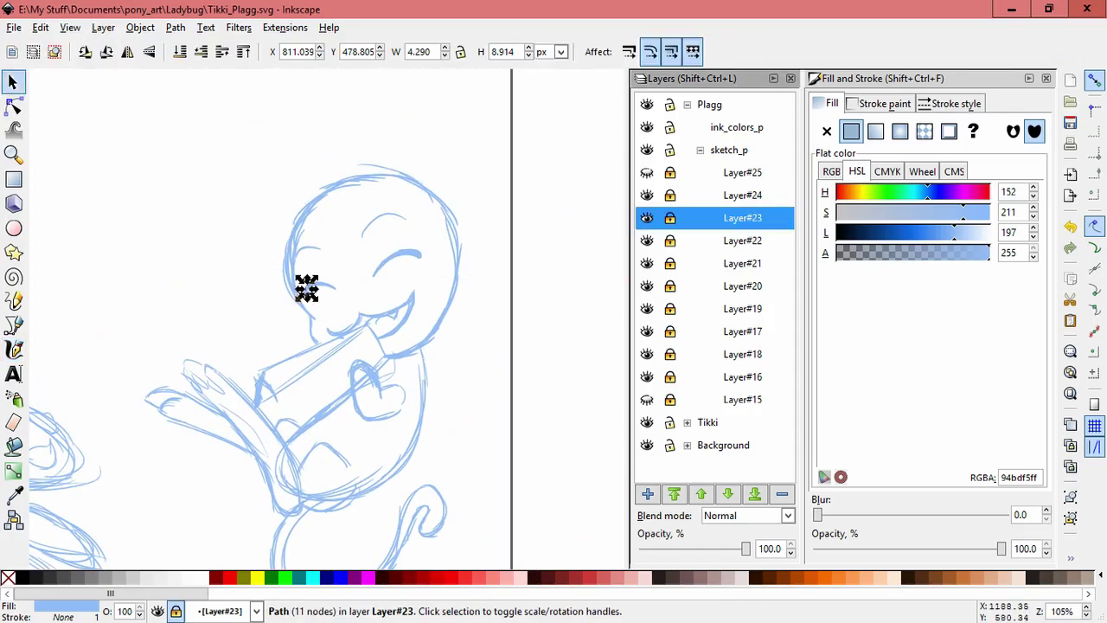
key("Escape")
left_click_drag(365, 99, 472, 232)
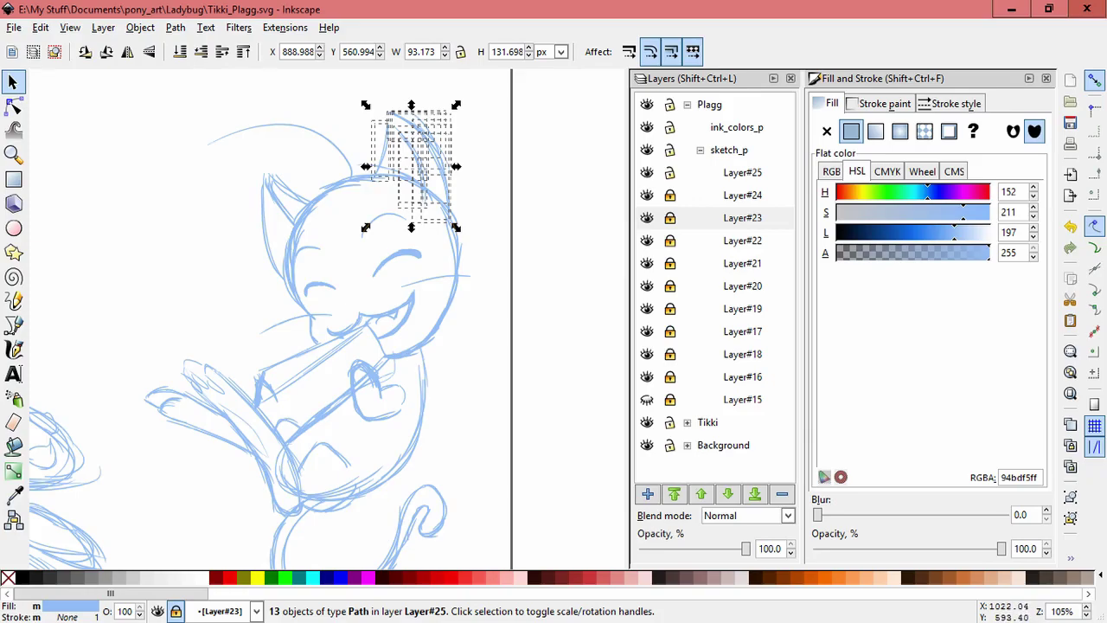
key("Escape")
left_click_drag(504, 254, 353, 86)
left_click_drag(446, 149, 450, 170)
key("Escape")
mouse_move(363, 120)
left_mouse_down()
mouse_move(463, 250)
mouse_move(365, 112)
mouse_move(414, 116)
left_mouse_up()
key("ctrl+z")
key("Escape")
Step: Move all strokes of the face-side ear slightly up and inward toward the head, and save the document
left_click_drag(210, 168, 358, 273)
left_click_drag(184, 148, 333, 296)
left_click_drag(310, 198, 322, 187)
left_click(550, 281)
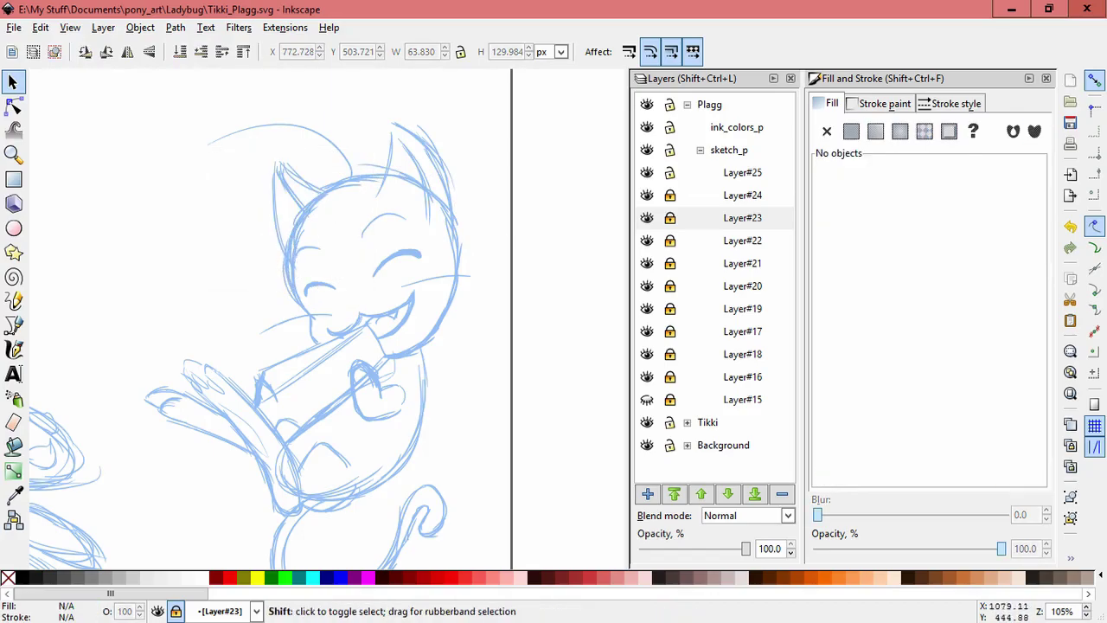
scroll(515, 268, "down", 2, "ctrl")
key("ctrl+s")
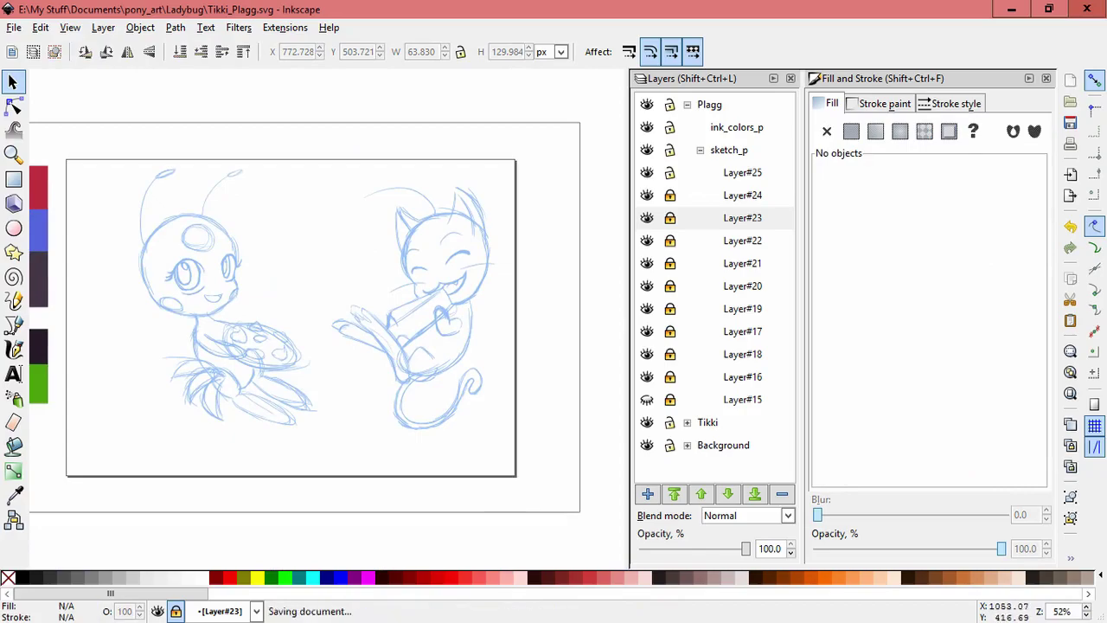
Step: Check the contents of Layer#22, Layer#21 and Layer#20 by hiding and reshowing each, and unlock Layer#20
left_click(742, 218)
left_click(647, 240)
left_click(647, 241)
left_click(647, 263)
left_click(647, 263)
left_click(647, 287)
left_click(647, 286)
left_click(742, 287)
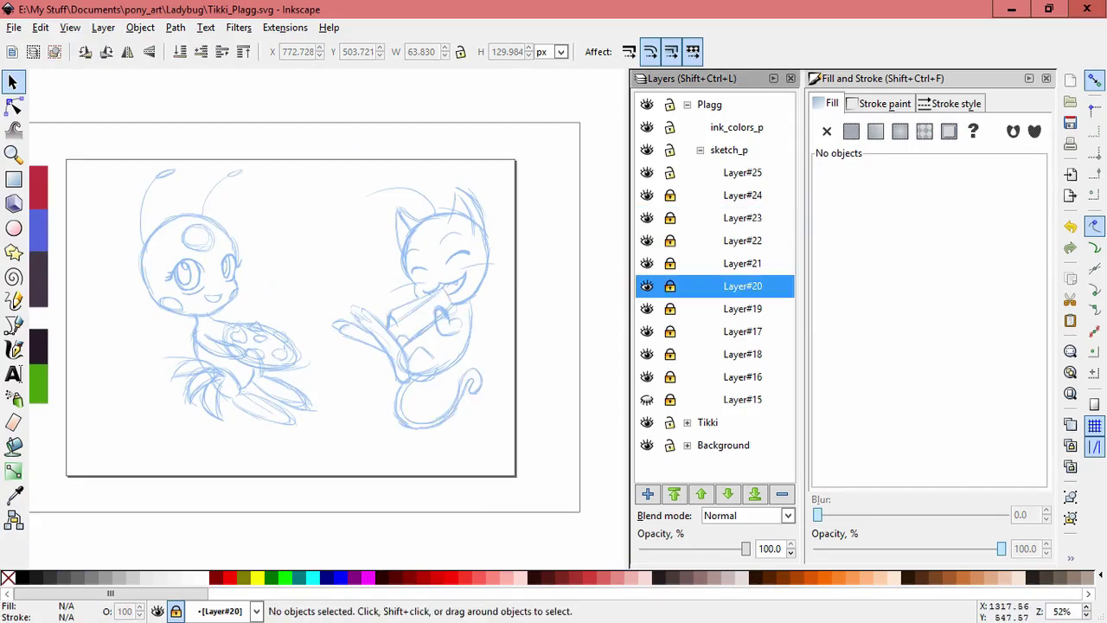
left_click(670, 286)
Step: Ungroup the sketch group of the held wedge and paws on Layer#20, undoing the accidental move
left_click(432, 303)
scroll(409, 310, "up", 2, "ctrl")
scroll(454, 358, "up", 2, "ctrl")
left_click_drag(329, 258, 263, 113)
key("ctrl+z")
left_click(140, 28)
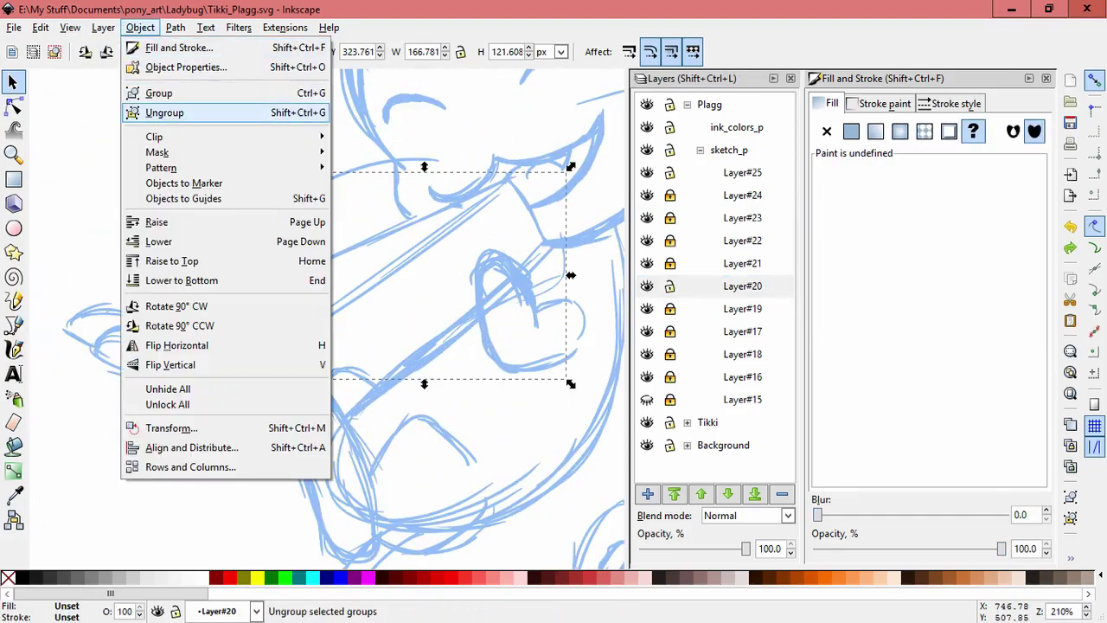
left_click(161, 113)
Step: Pull the small paw strokes off the far end of the held wedge and delete them
key("Escape")
mouse_move(312, 306)
left_mouse_down()
mouse_move(268, 222)
mouse_move(214, 164)
left_mouse_up()
left_click_drag(316, 299, 306, 230)
left_click(212, 164)
left_click(192, 173, "shift")
key("Delete")
Step: Unlock Plagg's remaining sketch layers, show Layer#15, and select the whole Plagg sketch before clearing the selection
middle_click(286, 251, "shift")
middle_click(286, 251, "shift")
middle_click(285, 251, "shift")
middle_click(286, 251, "shift")
left_click_drag(294, 246, 352, 261)
key("space")
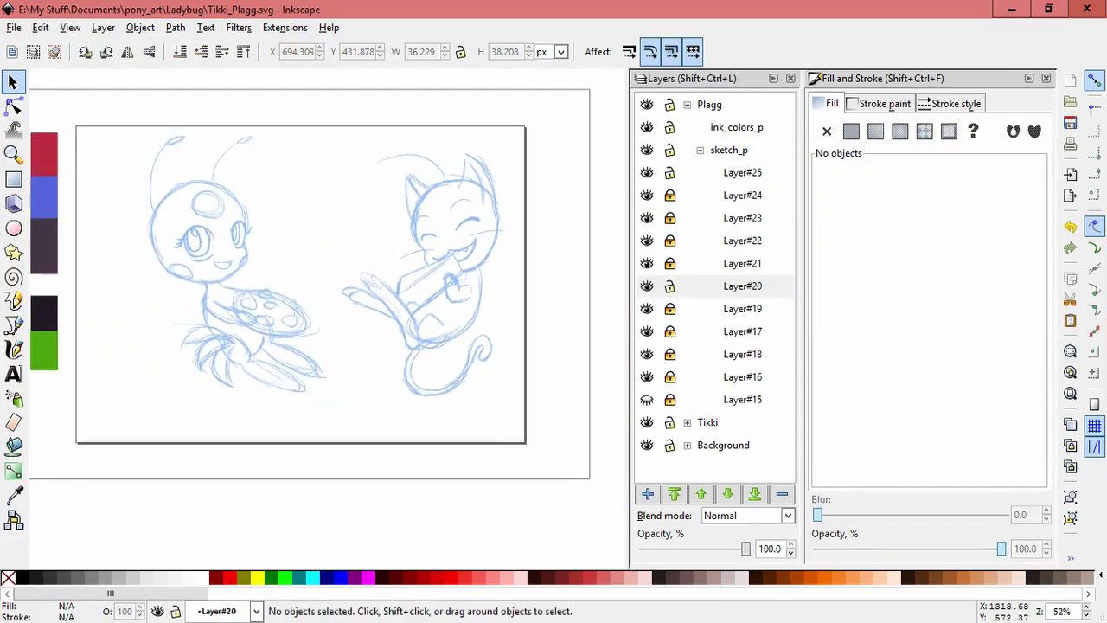
left_click(742, 285)
left_click(670, 309)
left_click(670, 331)
left_click(670, 354)
left_click(670, 377)
left_click(670, 399)
left_click(647, 400)
left_click_drag(277, 142, 546, 403)
key("Escape")
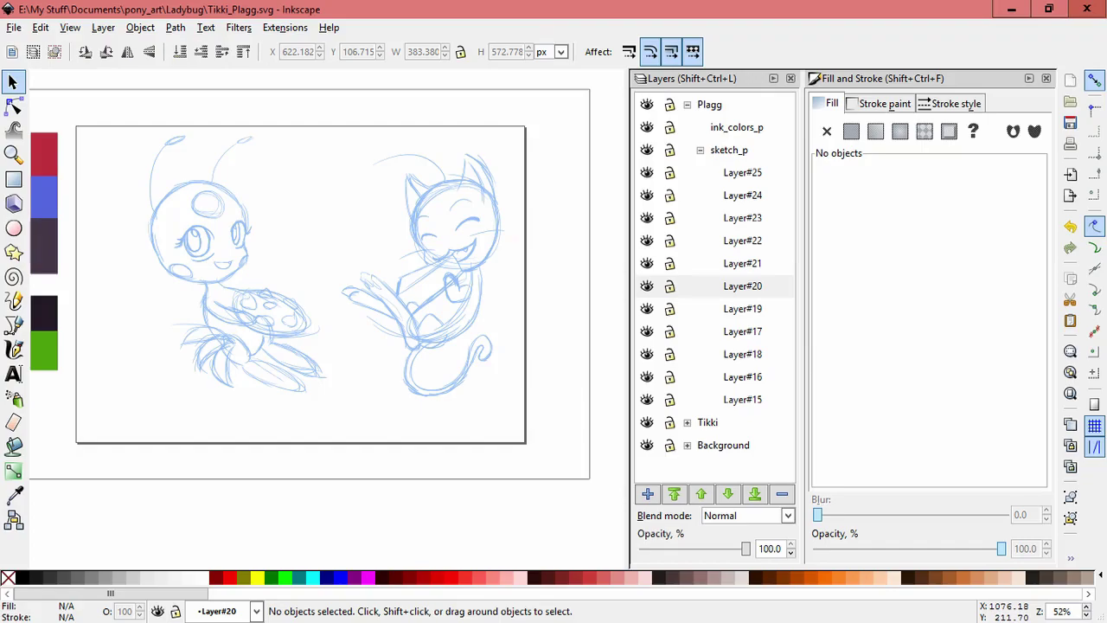
Step: Expand Tikki's sketch layers, unlock them all, show the hidden bottom layer, and select the whole Tikki sketch
left_click(701, 149)
left_click(687, 172)
left_click(700, 218)
left_click(669, 241)
left_click(669, 263)
left_click(670, 286)
left_click(669, 308)
scroll(670, 308, "down", 3)
left_click(669, 288)
left_click(669, 311)
left_click(670, 333)
left_click(669, 356)
left_click(669, 379)
left_click(669, 402)
left_click(669, 424)
left_click(647, 447)
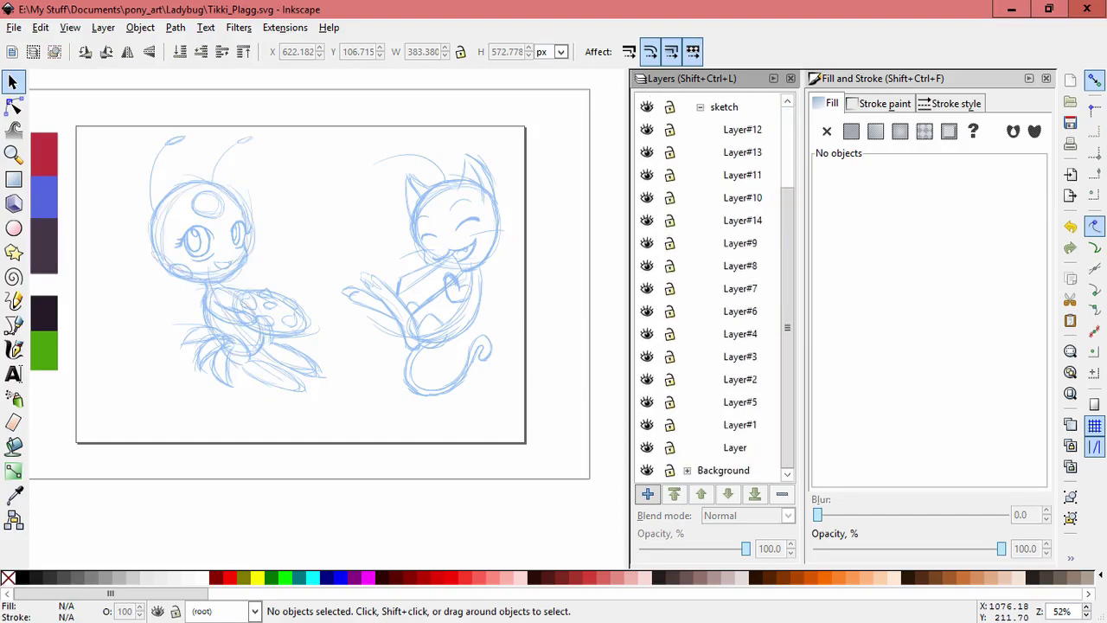
left_click_drag(79, 108, 339, 434)
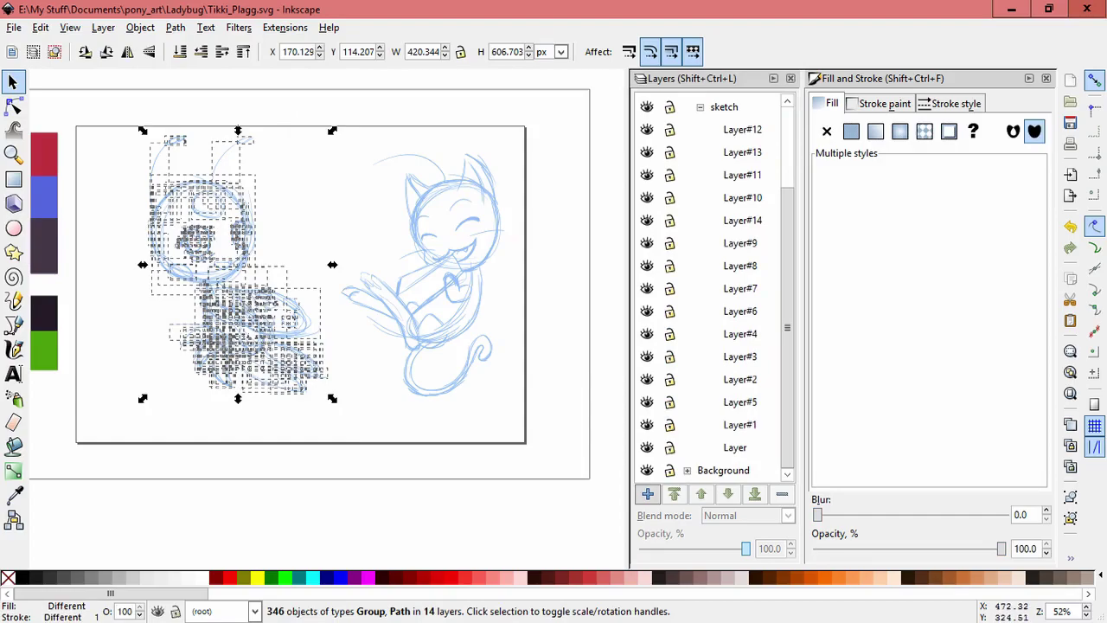
Step: Move the whole Tikki sketch left and down on the page, then clear the selection
mouse_move(288, 297)
left_mouse_down()
mouse_move(235, 324)
mouse_move(237, 298)
left_mouse_up()
key("Escape")
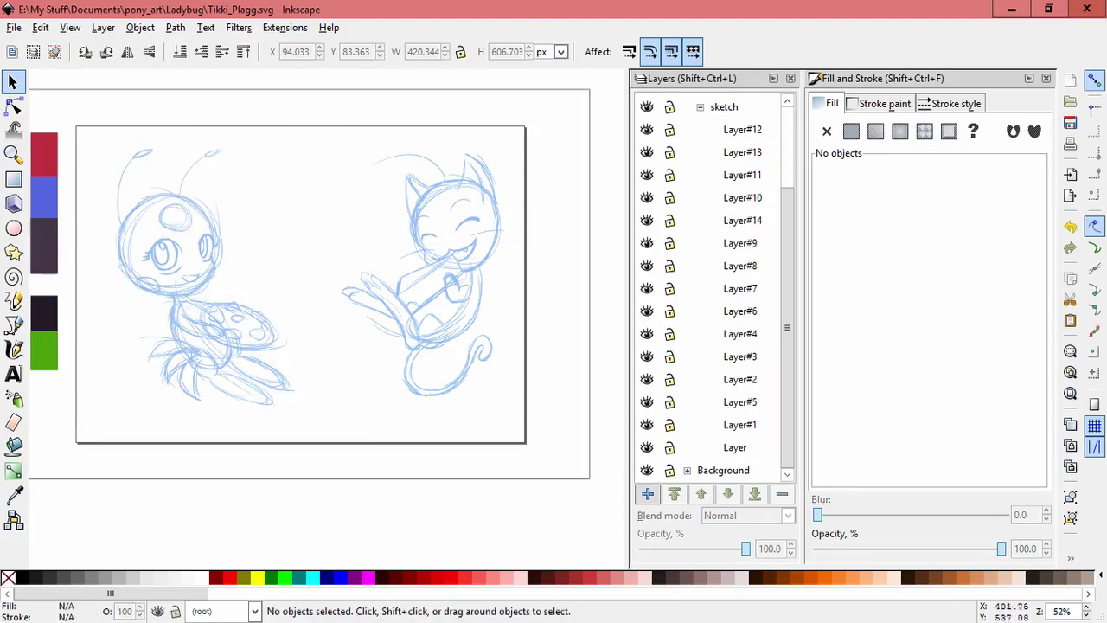
left_click_drag(80, 122, 339, 434)
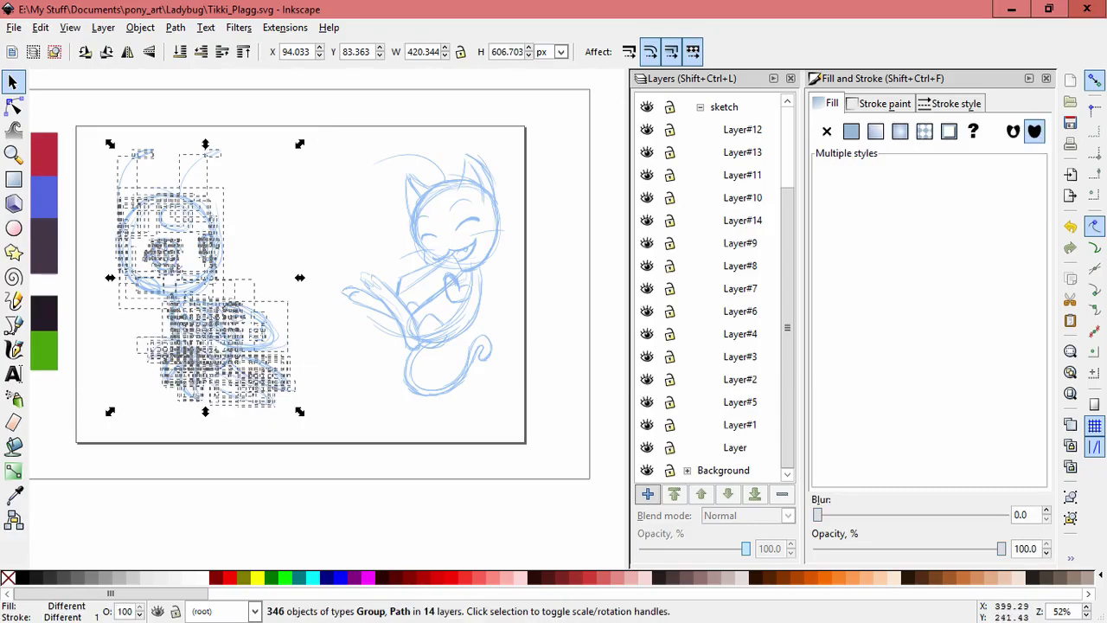
left_click_drag(248, 344, 238, 358)
key("Escape")
Step: Lock the Tikki layer, expand sketch_p, and move the whole Plagg sketch slightly up and left to about X 610, Y 117
scroll(714, 260, "up", 3)
left_click(687, 173)
left_click(671, 173)
left_click(700, 150)
left_click_drag(289, 128, 584, 464)
left_click_drag(484, 385, 485, 358)
left_click_drag(494, 177, 494, 177)
left_click_drag(336, 388, 330, 393)
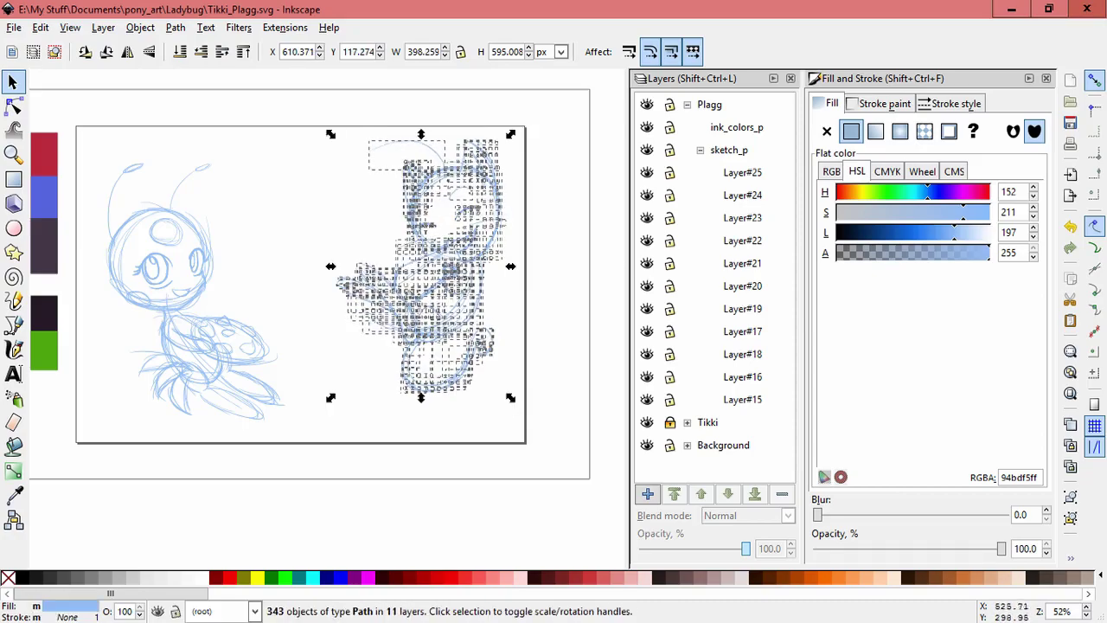
key("Escape")
Step: Hide Layer#15 and Tikki's bottom sketch layer, lock Tikki's sketch layer, and collapse the Plagg and Tikki layers
left_click(687, 422)
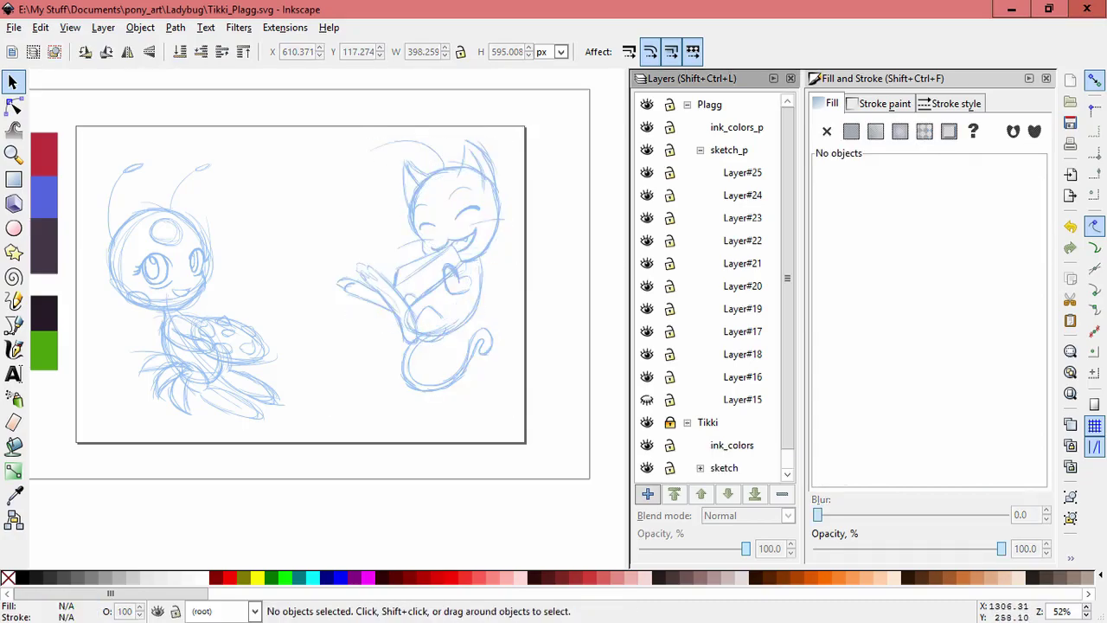
scroll(710, 285, "down", 5)
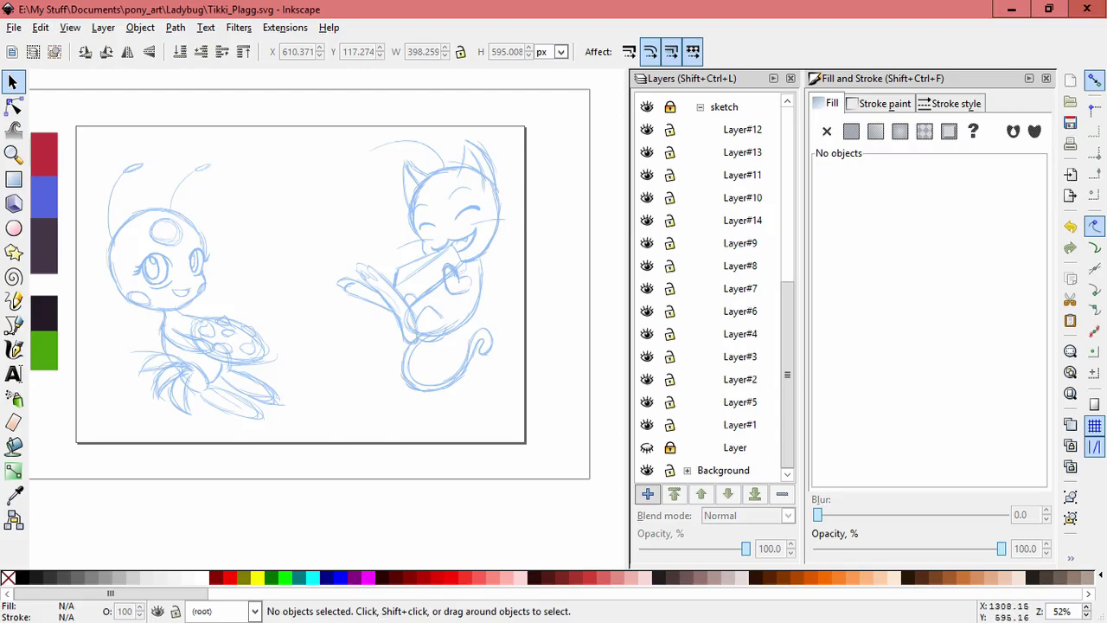
scroll(709, 286, "up", 5)
left_click(701, 149)
left_click(687, 104)
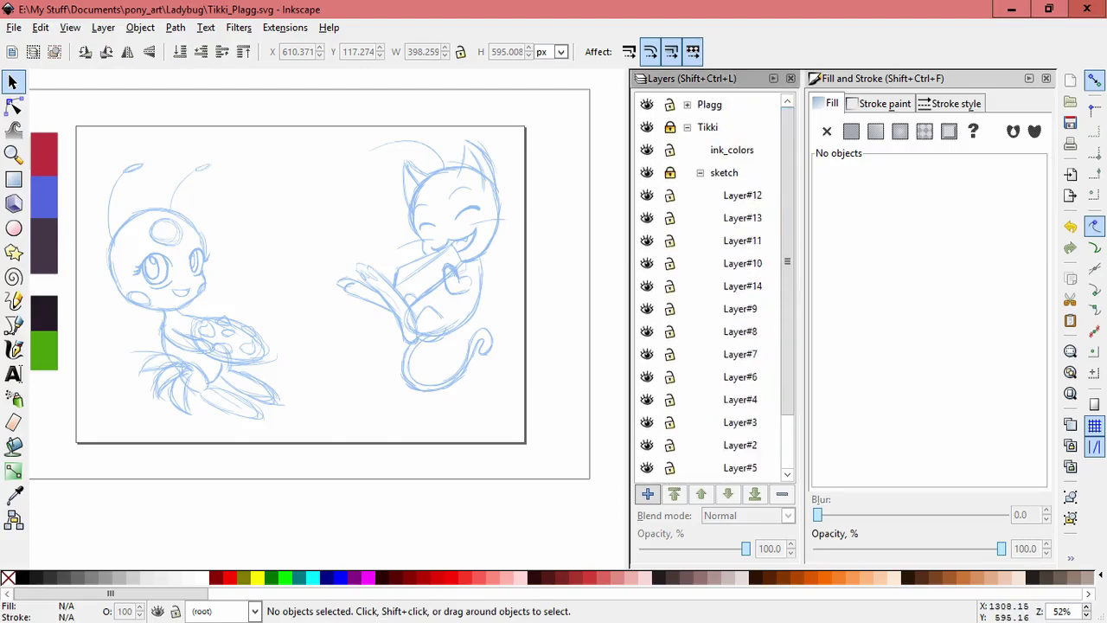
left_click(688, 127)
Step: Add a new layer directly above Background and name it sketch_color
left_click(723, 150)
key("ctrl+shift+n")
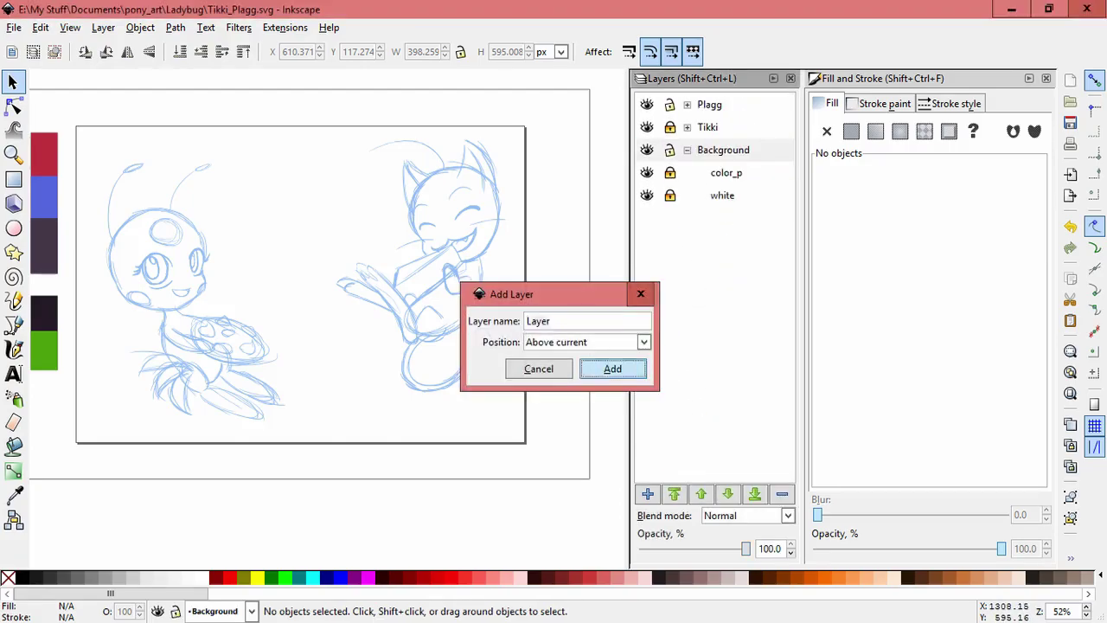
key("Return")
double_click(717, 150)
type("c")
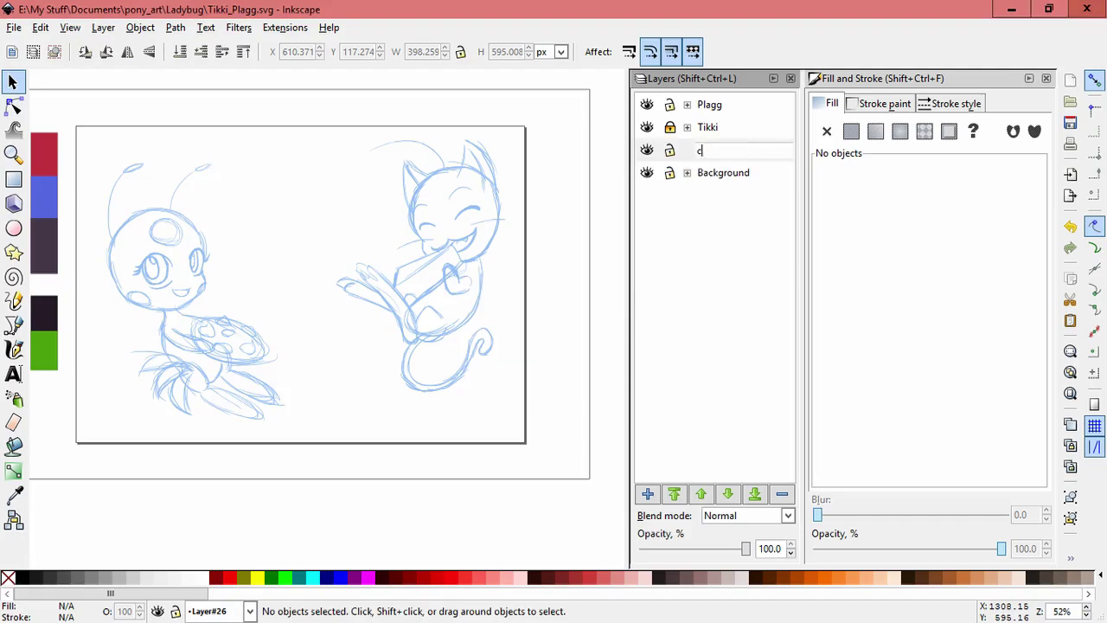
type("olo")
key("BackSpace")
key("BackSpace")
key("BackSpace")
key("BackSpace")
key("Return")
Step: Add a sublayer with the default name inside sketch_color
key("ctrl+shift+n")
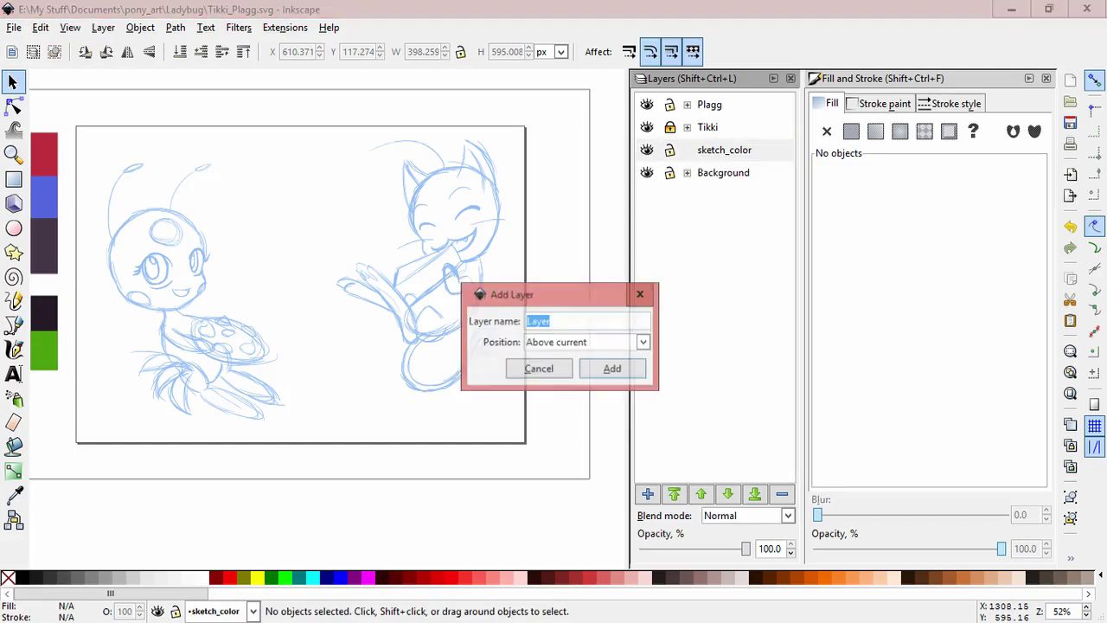
left_click(644, 342)
left_click(574, 399)
key("Return")
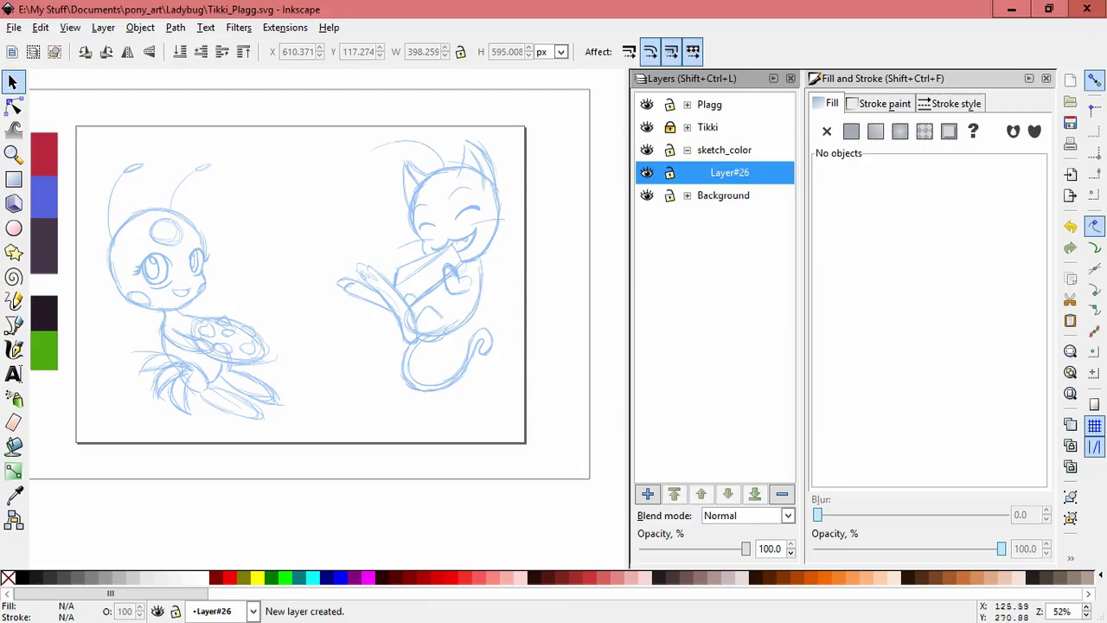
Step: Try hatching the back of Tikki's head with long diagonal calligraphy strokes in the palette's red
left_click(13, 349)
key("space")
left_click_drag(334, 246, 431, 269)
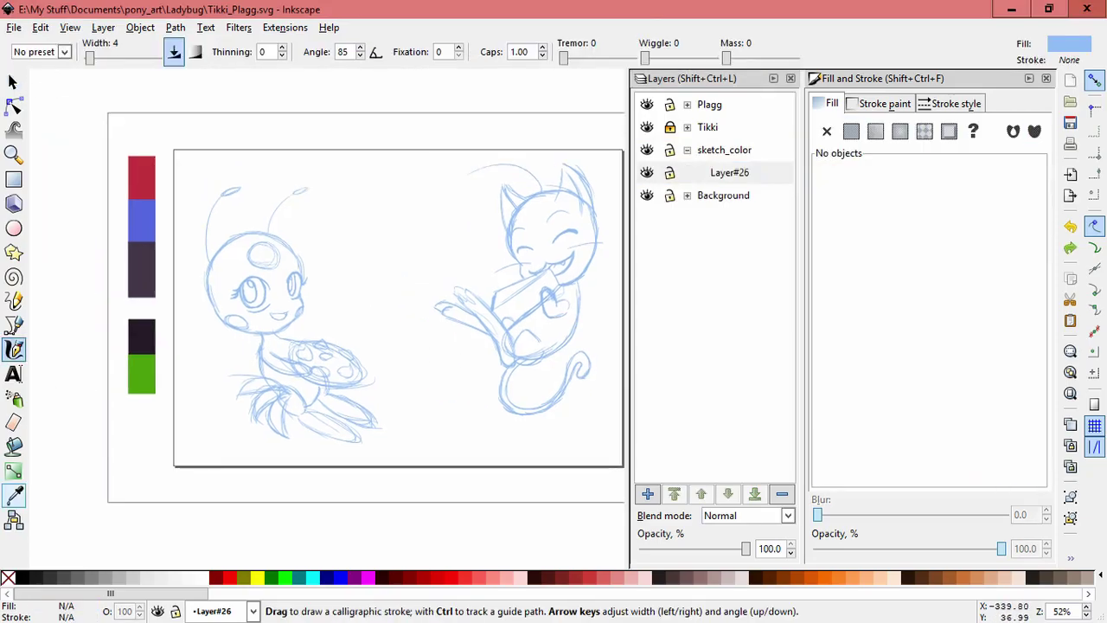
left_click(14, 496)
left_click(137, 182)
left_click(14, 350)
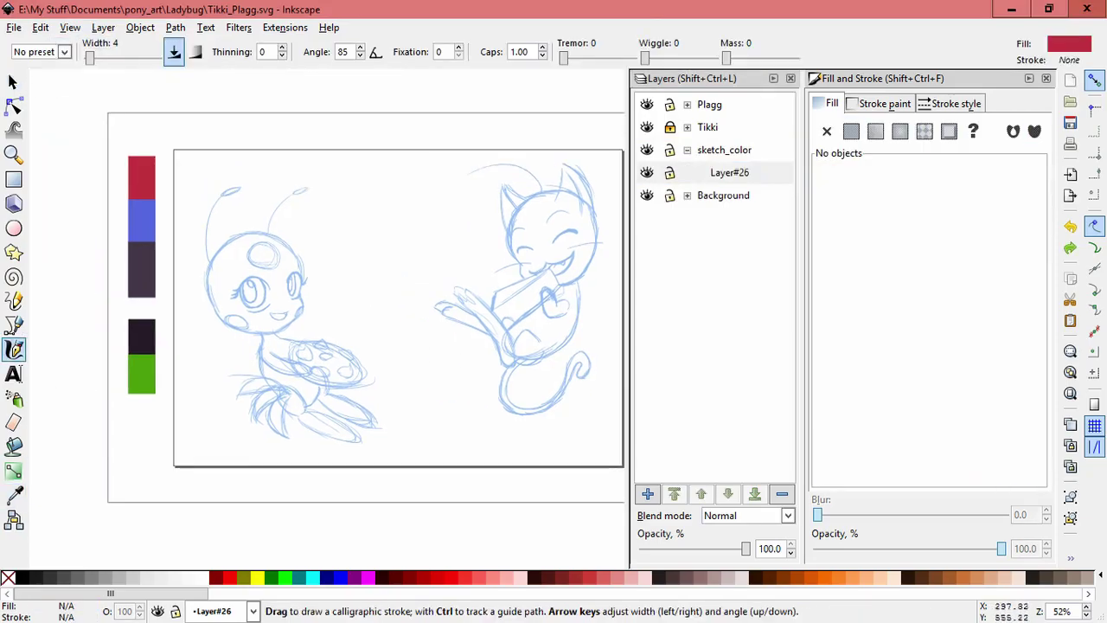
scroll(270, 294, "up", 2)
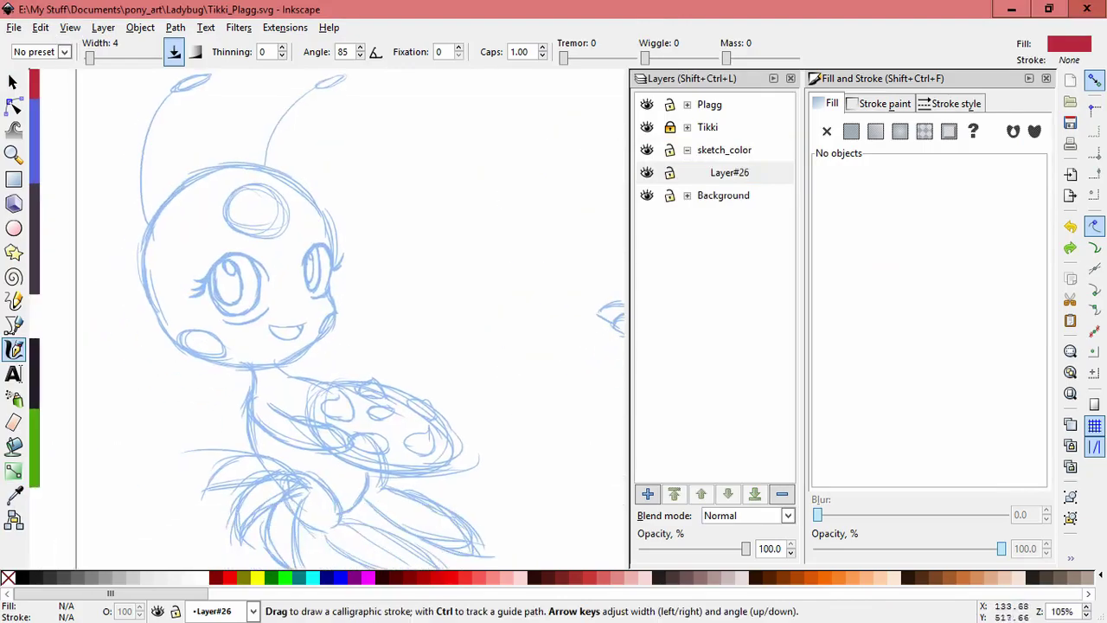
left_click_drag(154, 224, 192, 183)
mouse_move(146, 256)
left_mouse_down()
mouse_move(223, 172)
mouse_move(220, 185)
left_mouse_up()
left_click_drag(176, 246, 221, 192)
left_click_drag(158, 291, 214, 217)
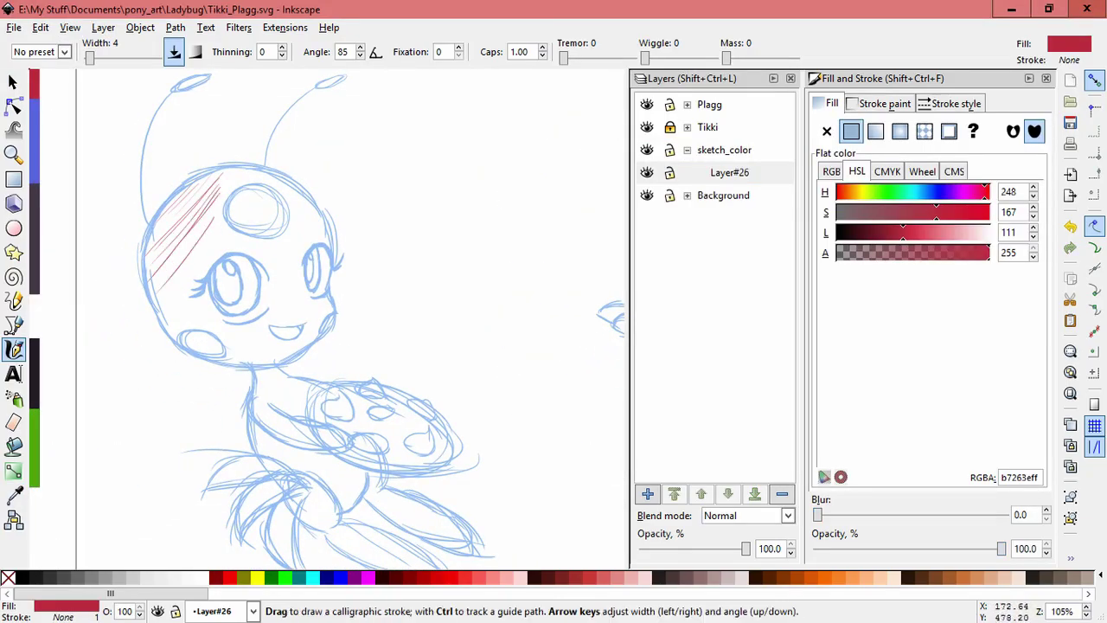
key("ctrl+z")
key("ctrl+z")
key("ctrl+z")
key("ctrl+z")
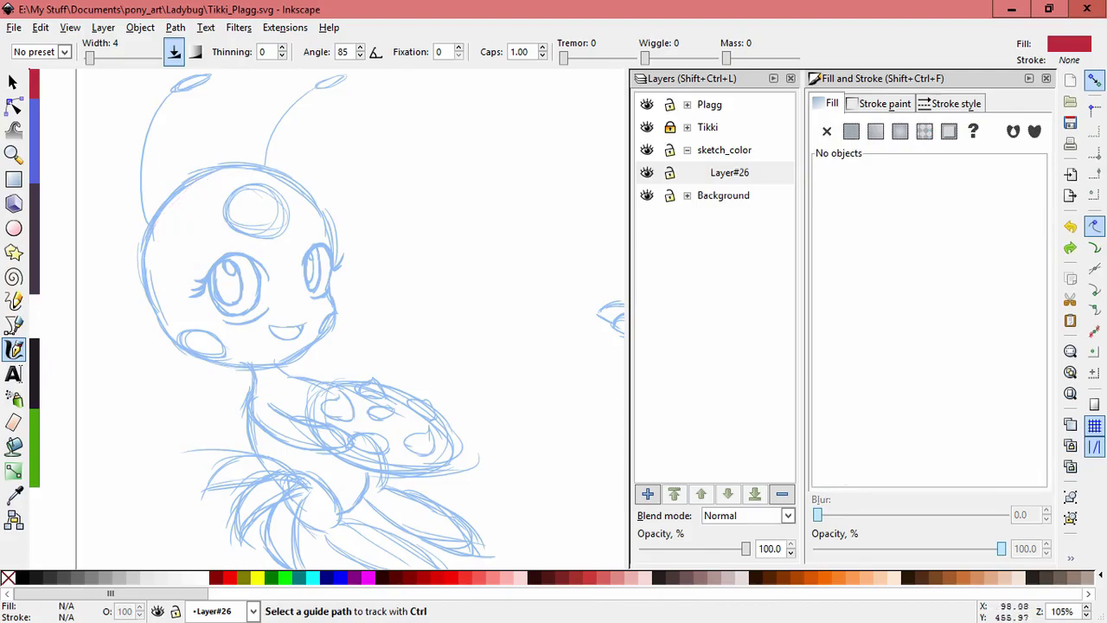
Step: Try shading the rear edge of Tikki's head, the chin and the neck with short red hatch strokes
left_click_drag(179, 199, 150, 241)
left_click_drag(139, 262, 165, 211)
left_click_drag(164, 255, 151, 281)
left_click_drag(164, 271, 161, 311)
left_click_drag(173, 303, 166, 322)
mouse_move(182, 311)
left_mouse_down()
mouse_move(173, 347)
mouse_move(252, 365)
mouse_move(222, 364)
mouse_move(256, 379)
mouse_move(254, 395)
left_mouse_up()
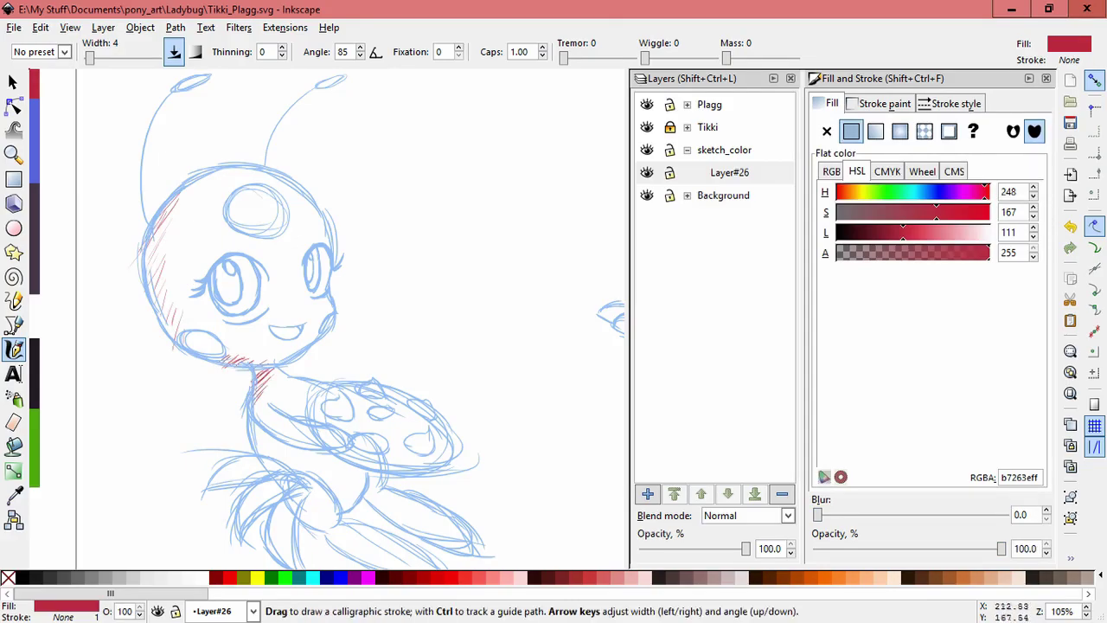
left_click_drag(269, 479, 229, 344)
left_click_drag(228, 305, 218, 315)
key("Escape")
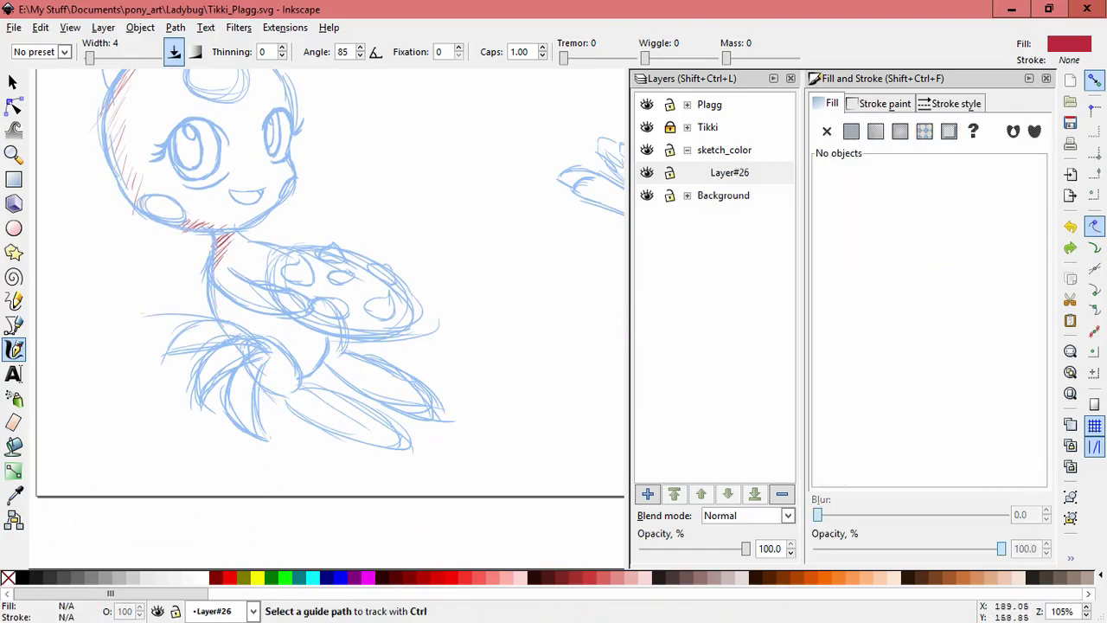
scroll(329, 320, "up", 3)
scroll(328, 320, "left", 4)
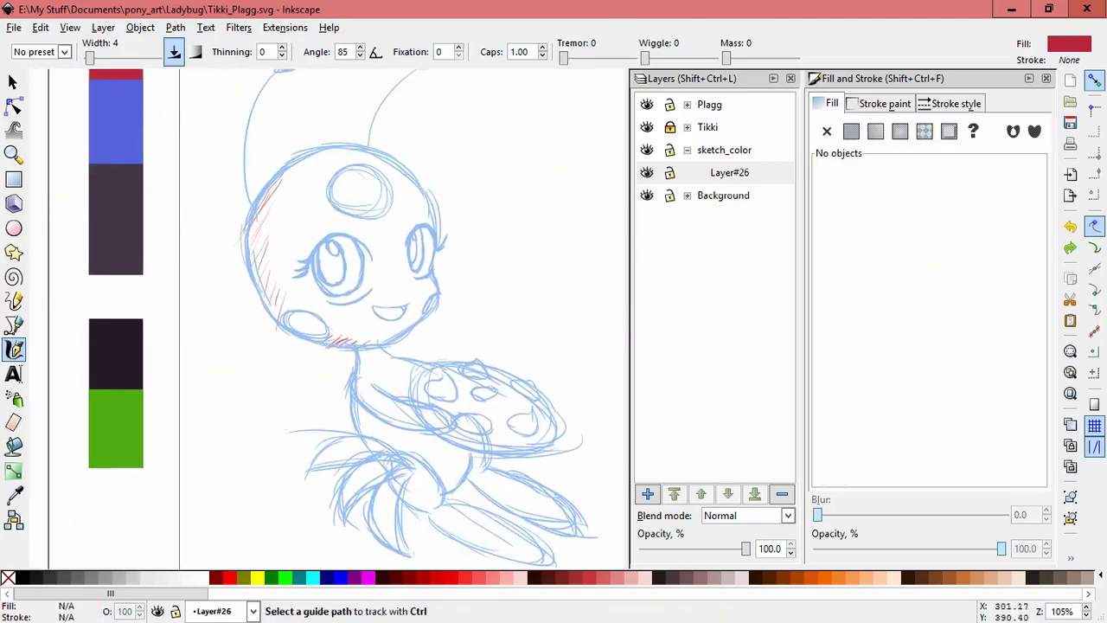
key("ctrl+z")
key("ctrl+z")
key("ctrl+z")
key("ctrl+z")
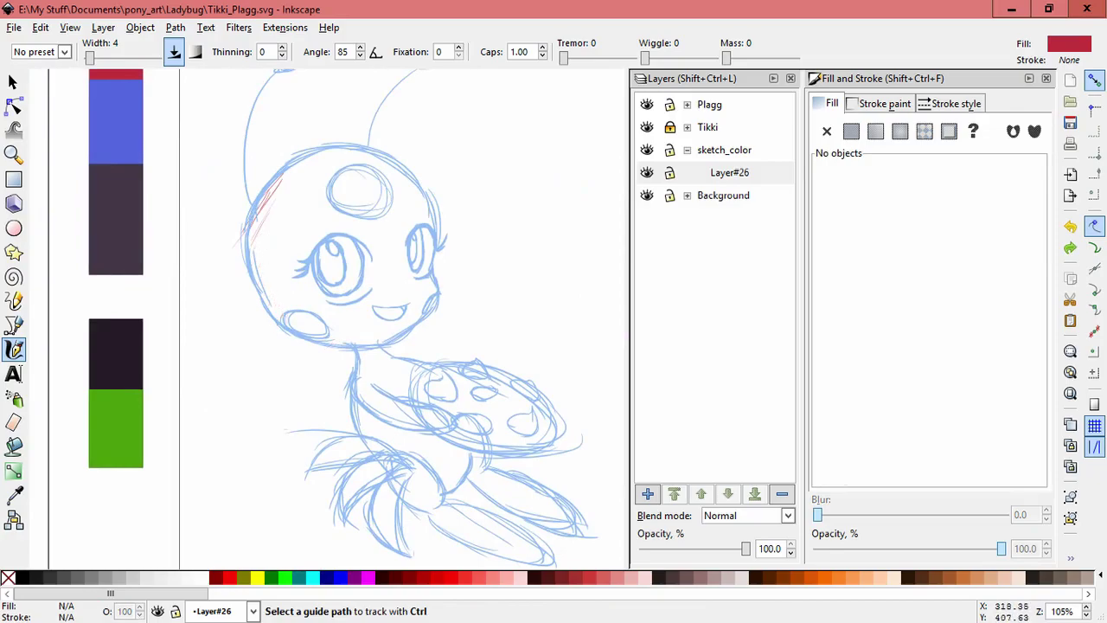
key("ctrl+z")
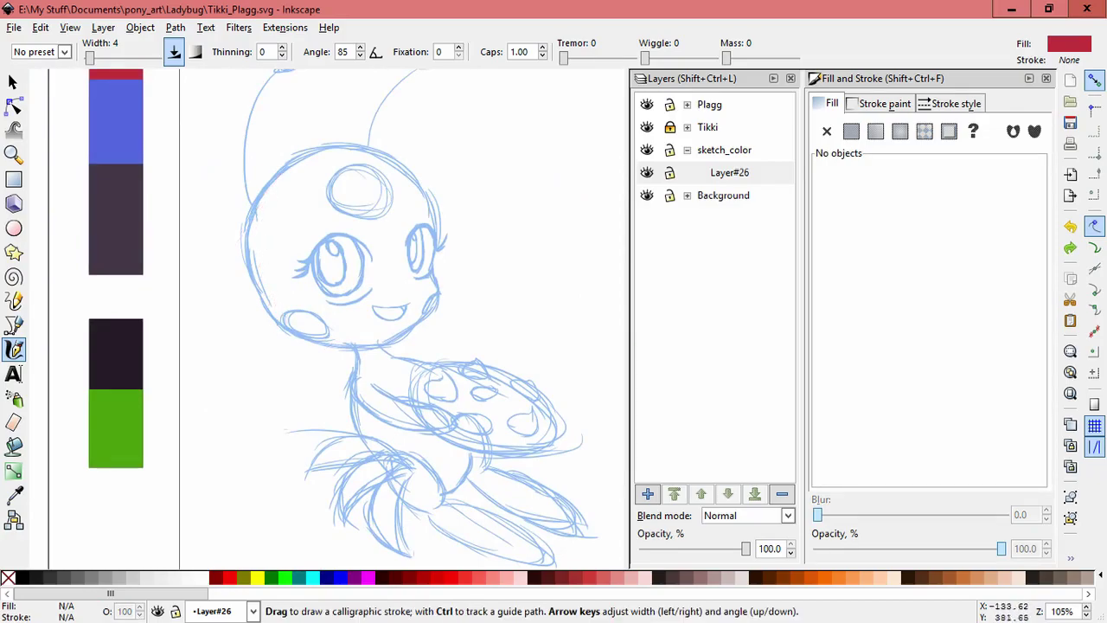
Step: Pick the palette's blue and fill the pupils of both of Tikki's eyes with calligraphy strokes, leaving the highlights white
left_click(14, 494)
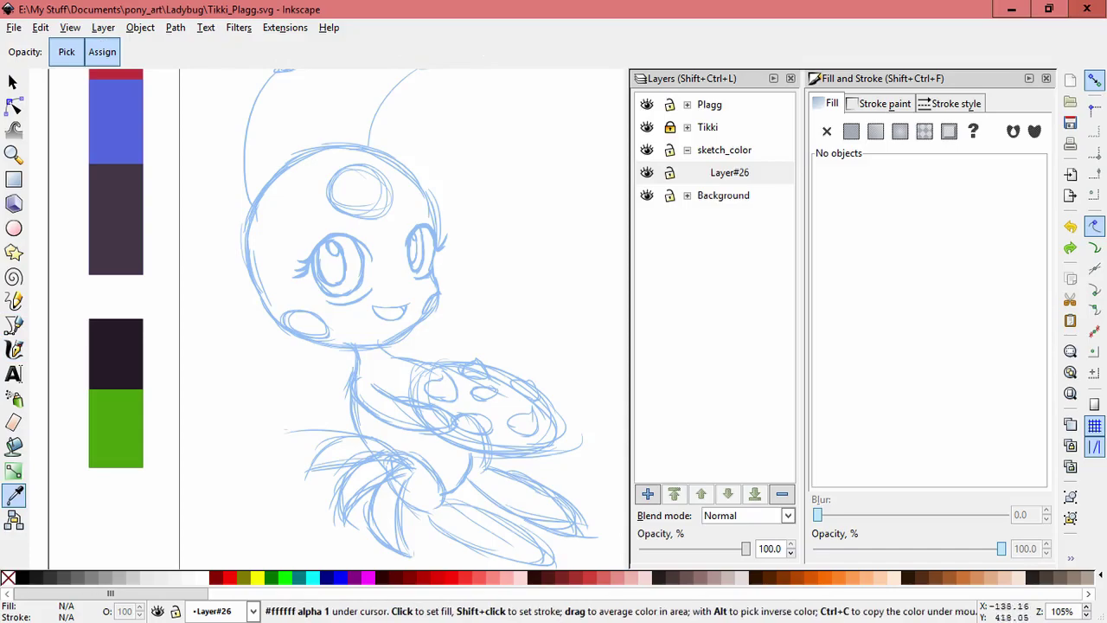
left_click(115, 128)
left_click(14, 324)
left_click(14, 349)
scroll(370, 270, "up", 4)
scroll(372, 287, "up", 1, "ctrl")
mouse_move(173, 173)
left_mouse_down()
mouse_move(179, 261)
mouse_move(200, 265)
mouse_move(256, 209)
mouse_move(234, 322)
mouse_move(259, 320)
left_mouse_up()
key("space")
left_click_drag(364, 277, 251, 331)
mouse_move(430, 208)
left_mouse_down()
mouse_move(434, 290)
mouse_move(431, 218)
mouse_move(424, 285)
mouse_move(432, 208)
mouse_move(422, 273)
left_mouse_up()
key("space")
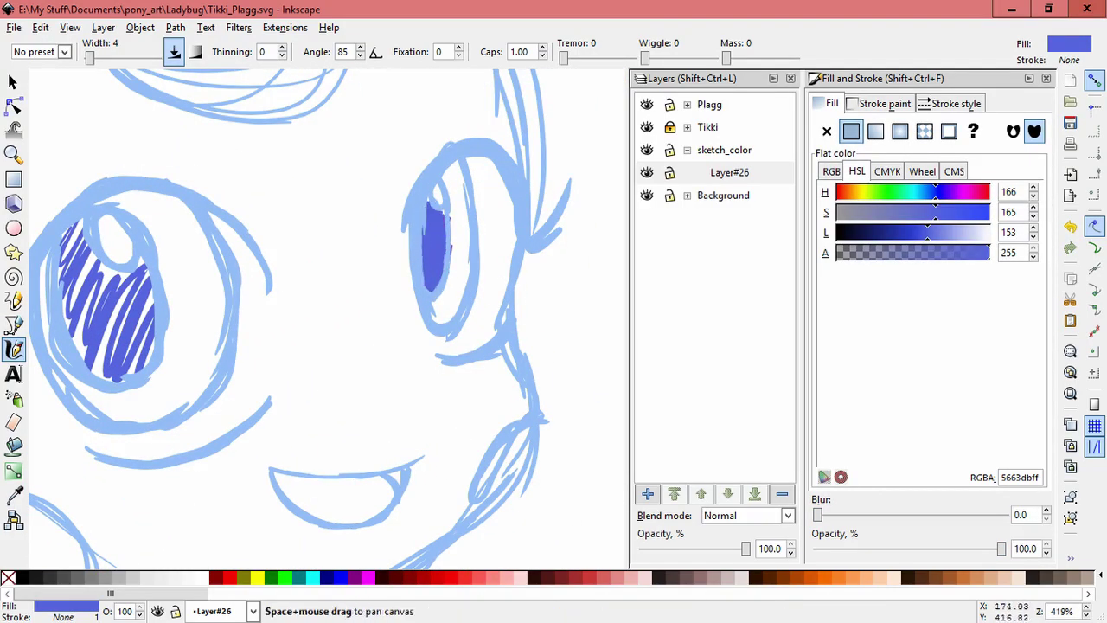
left_click_drag(84, 346, 134, 328)
mouse_move(133, 204)
left_mouse_down()
mouse_move(117, 239)
mouse_move(132, 291)
mouse_move(154, 259)
mouse_move(186, 285)
mouse_move(204, 246)
left_mouse_up()
Step: Draw short blue lines radiating from the pupil around the iris of Tikki's larger eye
left_click_drag(101, 251, 92, 294)
left_click_drag(174, 401, 159, 375)
mouse_move(199, 395)
left_mouse_down()
mouse_move(178, 372)
mouse_move(201, 361)
left_mouse_up()
mouse_move(259, 362)
left_mouse_down()
mouse_move(211, 349)
mouse_move(218, 331)
left_mouse_up()
left_click_drag(272, 269, 224, 297)
left_click_drag(263, 250, 225, 280)
left_click_drag(249, 220, 213, 260)
left_click_drag(231, 201, 211, 234)
left_click_drag(225, 181, 204, 217)
mouse_move(207, 179)
left_mouse_down()
mouse_move(198, 208)
mouse_move(180, 196)
left_mouse_up()
left_click_drag(171, 175, 175, 191)
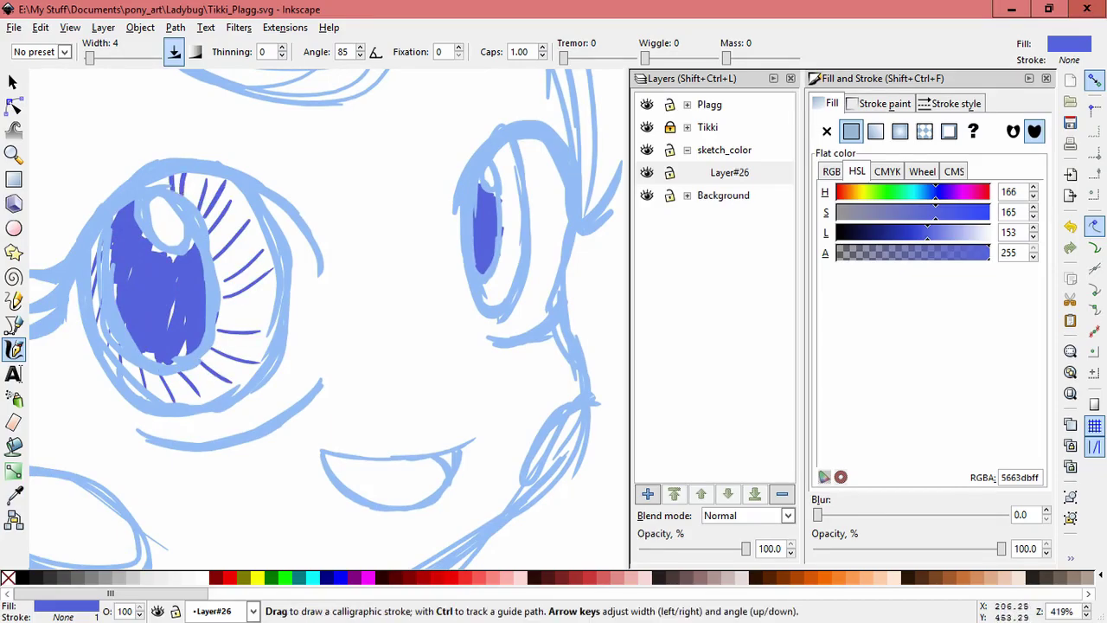
Step: Undo the last iris lines above the larger eye's pupil, redraw them, and add one line beside the pupil
key("ctrl+z")
key("ctrl+z")
key("ctrl+z")
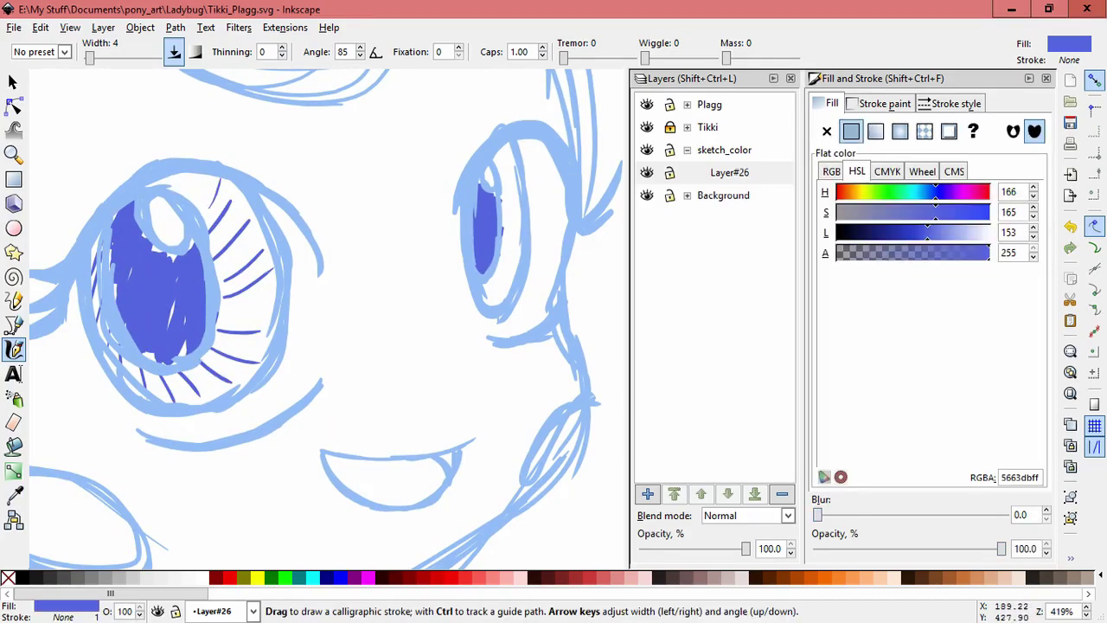
left_click_drag(190, 201, 198, 176)
left_click_drag(176, 191, 180, 174)
left_click_drag(165, 184, 161, 178)
left_click_drag(222, 312, 274, 303)
Step: Draw short blue radiating lines around the pupil of Tikki's smaller eye, redoing the strokes that miss
mouse_move(493, 275)
left_mouse_down()
mouse_move(507, 296)
mouse_move(492, 305)
mouse_move(511, 284)
left_mouse_up()
key("ctrl+z")
left_click_drag(501, 257, 509, 266)
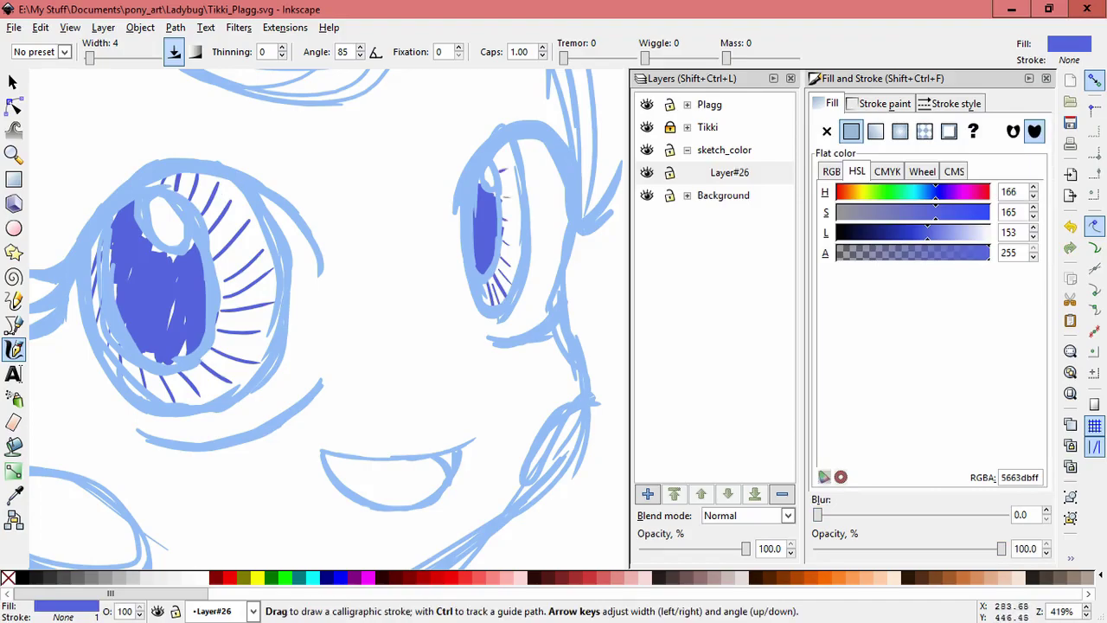
key("ctrl+z")
left_click_drag(499, 156, 506, 142)
key("space")
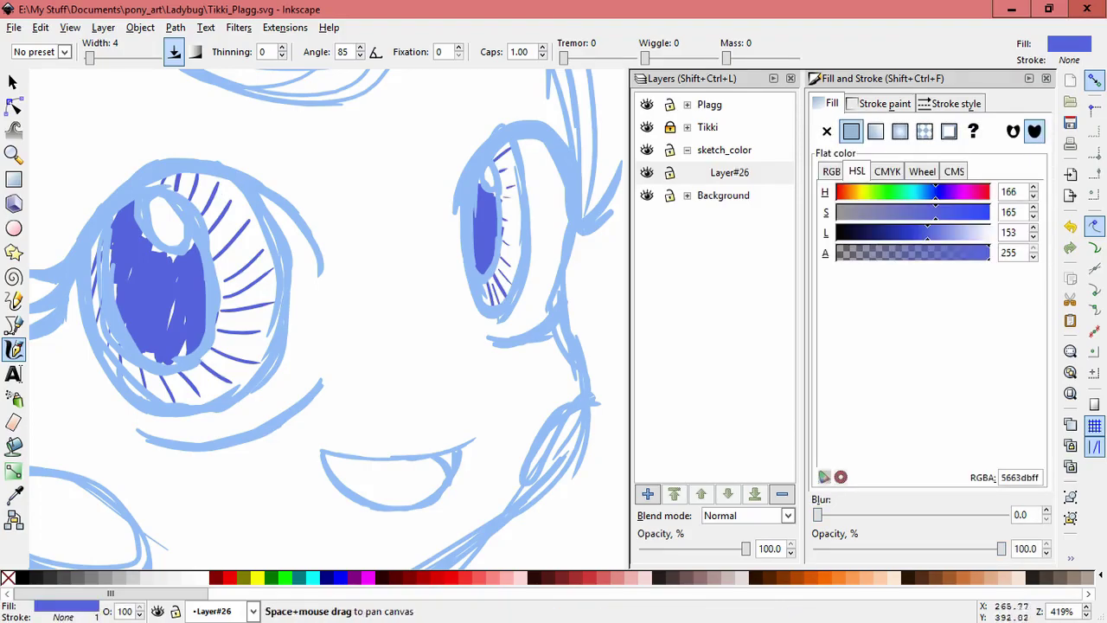
scroll(470, 366, "down", 3)
scroll(496, 370, "down", 2)
left_click_drag(590, 360, 527, 262)
key("ctrl+z")
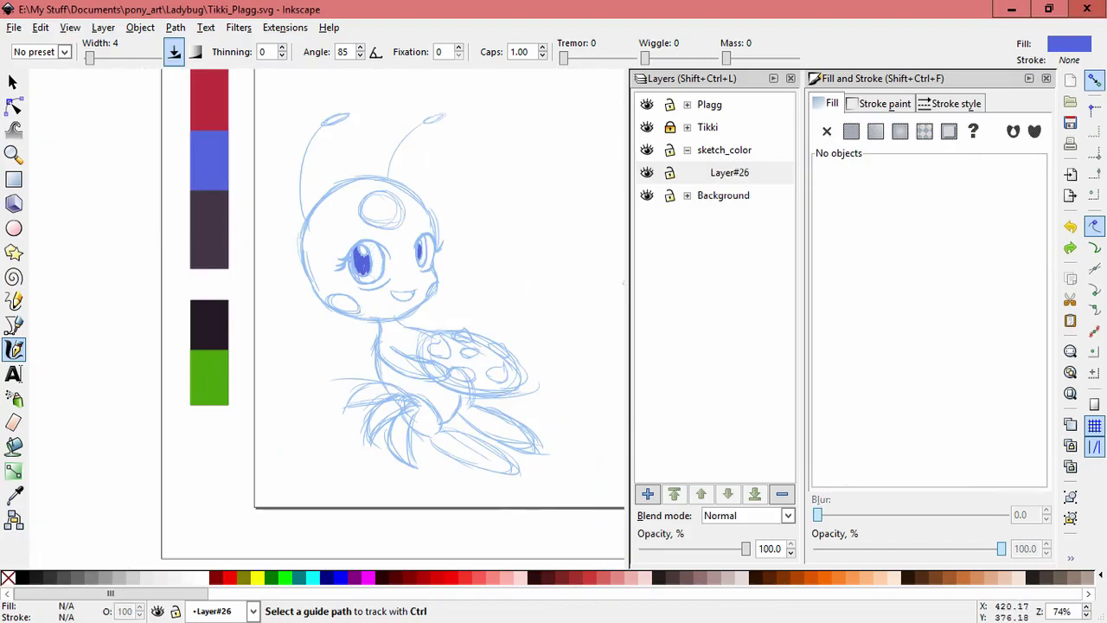
Step: Pick the palette's dark purple-grey and hatch Tikki's forehead spot with diagonal calligraphy strokes
key("space")
left_click_drag(507, 281, 416, 245)
key("space")
left_click_drag(510, 251, 585, 312)
left_click(14, 495)
left_click(191, 255)
left_click(14, 349)
scroll(403, 245, "up", 2)
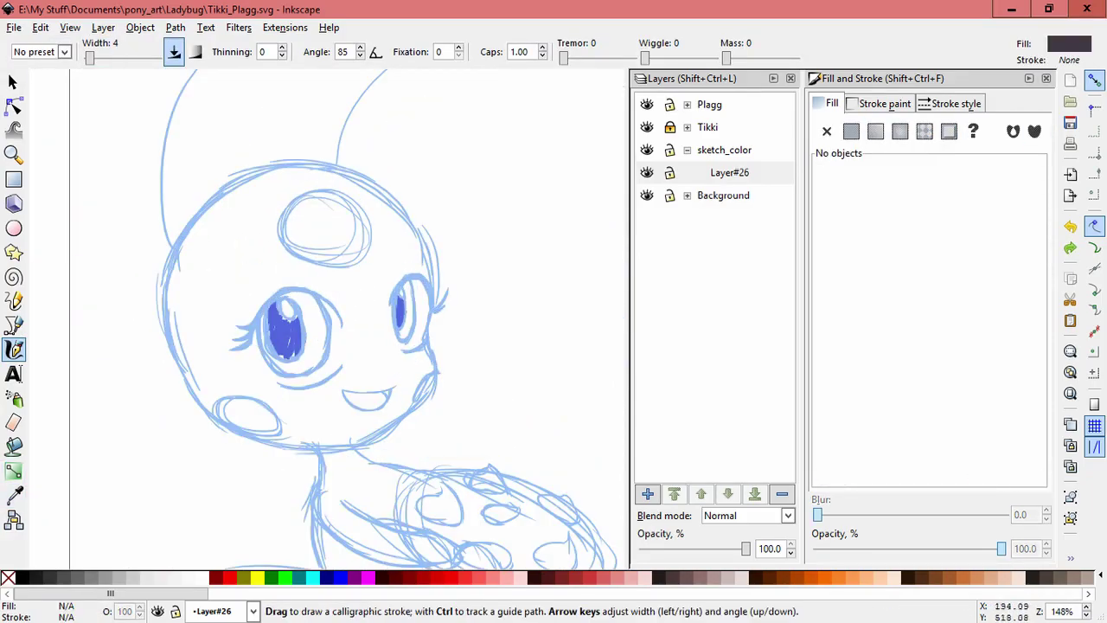
left_click_drag(277, 229, 325, 199)
mouse_move(296, 227)
left_mouse_down()
mouse_move(340, 199)
mouse_move(346, 211)
left_mouse_up()
left_click_drag(300, 244, 358, 224)
left_click_drag(325, 258, 365, 230)
Step: Hatch the spots on both of Tikki's cheeks with short dark purple-grey diagonal strokes
left_click_drag(223, 415, 245, 401)
left_click_drag(229, 420, 258, 406)
left_click_drag(248, 426, 270, 415)
left_click_drag(266, 431, 275, 421)
mouse_move(414, 395)
left_mouse_down()
mouse_move(433, 384)
mouse_move(422, 338)
left_mouse_up()
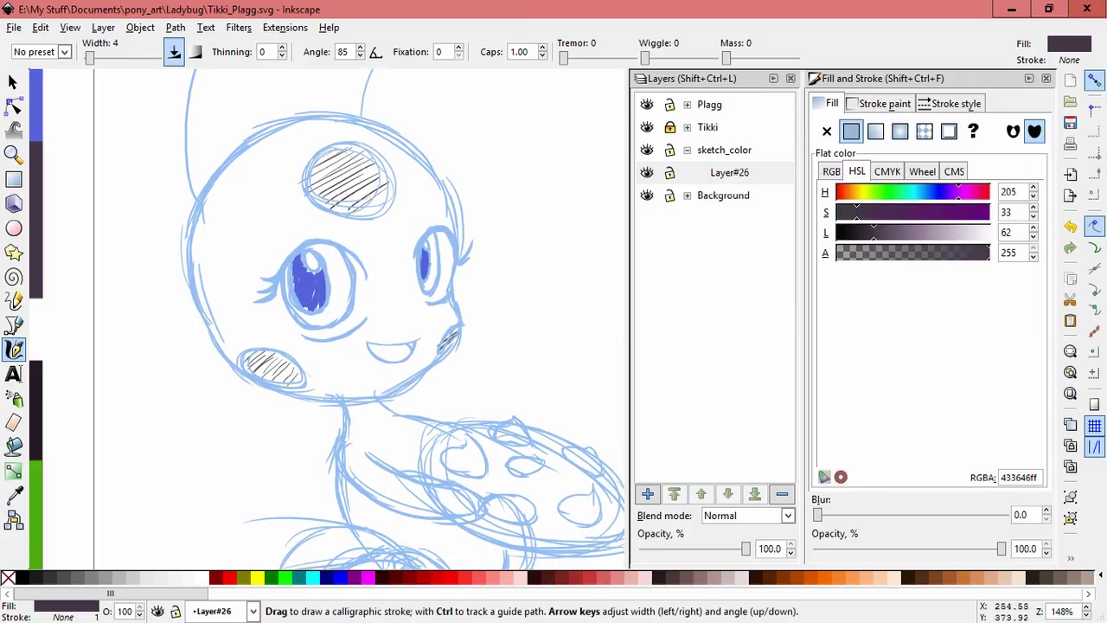
Step: Pick the palette's red and hatch the upper back of Tikki's head with long, widely spaced diagonal strokes
scroll(506, 337, "down", 2)
left_click_drag(600, 357, 474, 347)
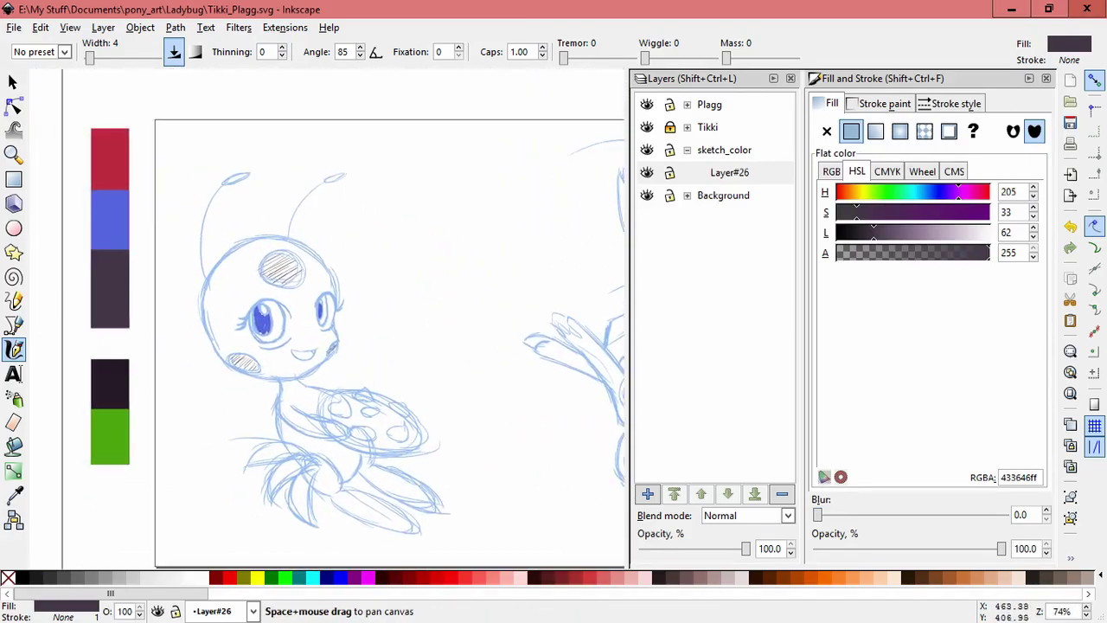
scroll(346, 320, "up", 1)
scroll(346, 320, "left", 1)
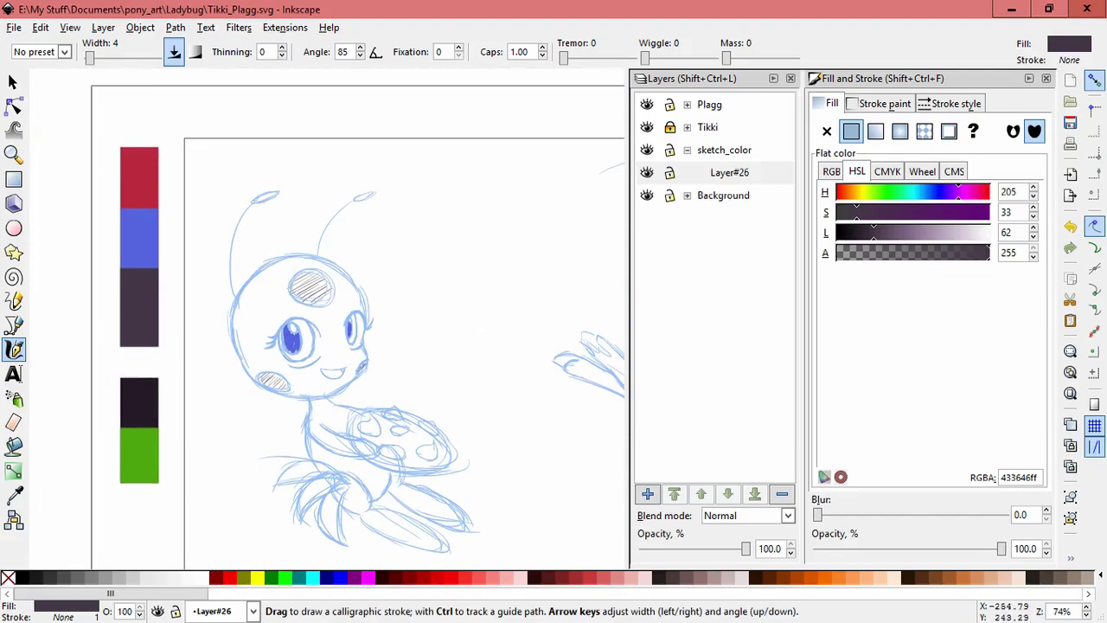
left_click(14, 495)
left_click(139, 178)
left_click(14, 348)
scroll(257, 294, "up", 1)
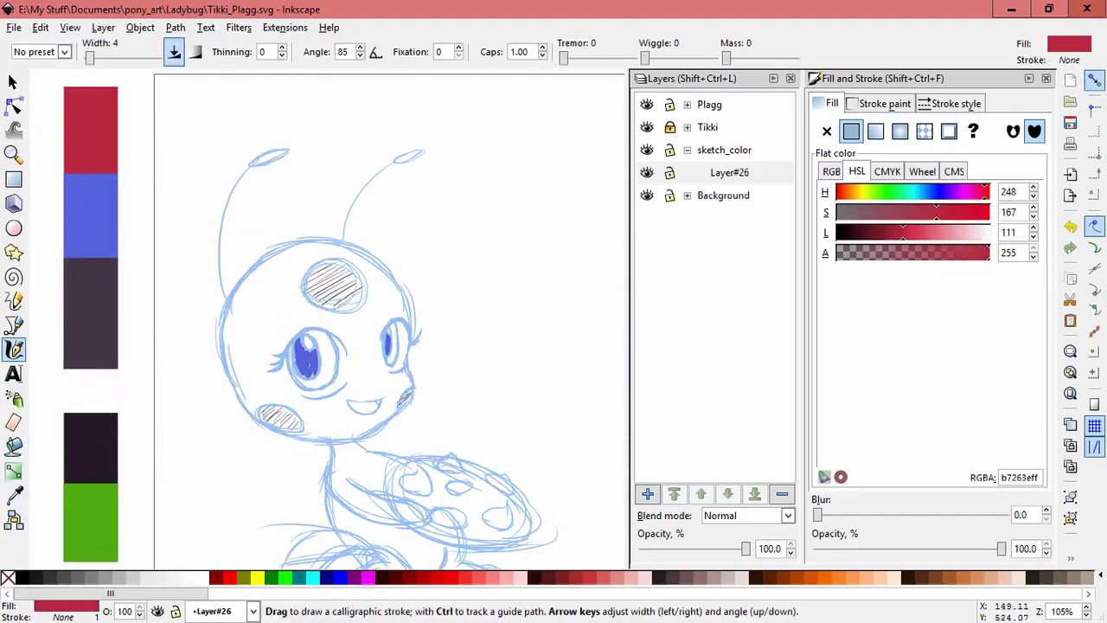
left_click_drag(309, 253, 236, 304)
mouse_move(300, 275)
left_mouse_down()
mouse_move(249, 314)
mouse_move(208, 370)
left_mouse_up()
key("ctrl+z")
Step: Continue the red diagonal hatching down the side of Tikki's face to the cheek spot, undoing stray strokes
left_click_drag(266, 319, 234, 345)
mouse_move(307, 309)
left_mouse_down()
mouse_move(235, 370)
mouse_move(232, 405)
left_mouse_up()
key("ctrl+z")
left_click_drag(283, 372, 255, 398)
key("z")
key("ctrl+z")
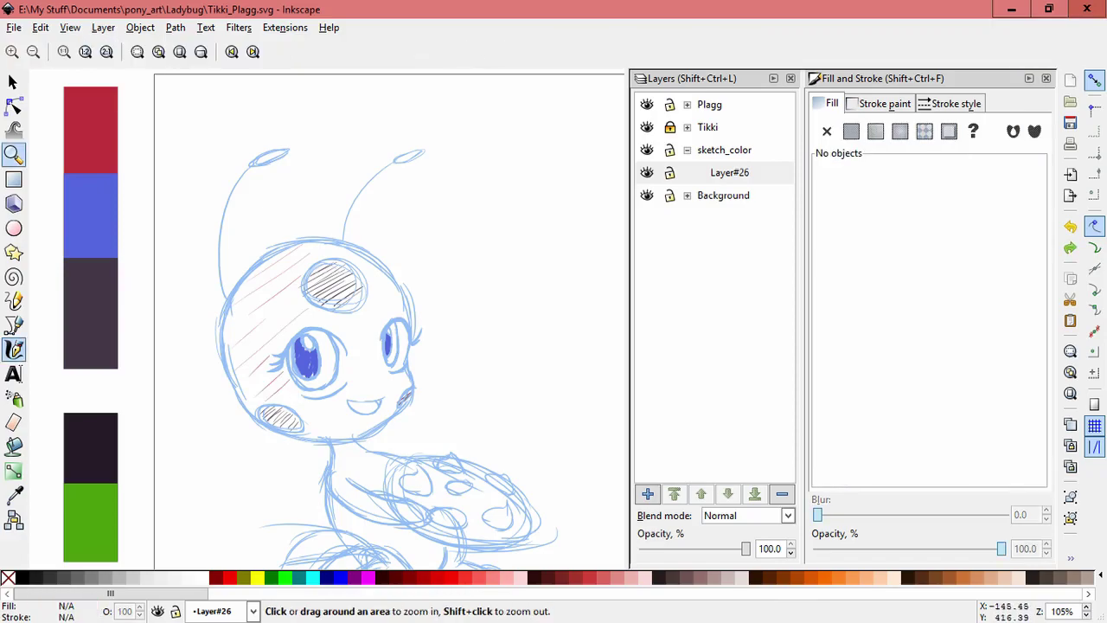
Step: Hatch Tikki's chin and jaw around the mouth with red diagonal calligraphy strokes, undoing a stray one
left_click(13, 349)
mouse_move(294, 394)
left_mouse_down()
mouse_move(285, 402)
mouse_move(313, 433)
mouse_move(347, 439)
left_mouse_up()
key("ctrl+z")
left_click_drag(398, 408, 376, 426)
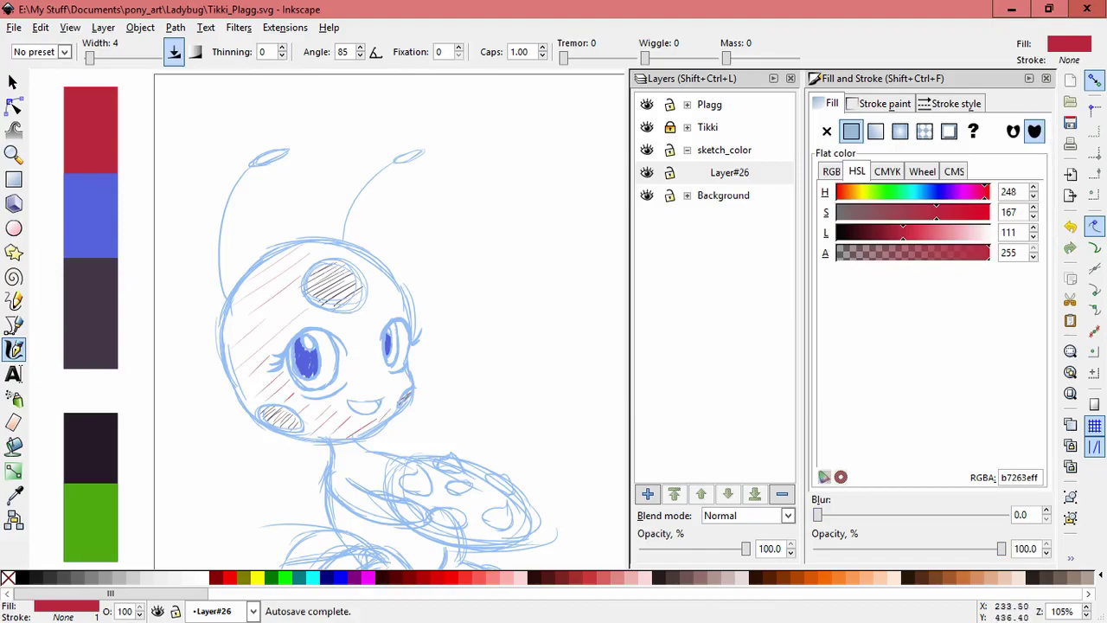
Step: Hatch Tikki's brow, the area between the eyes and the far cheek with short red diagonal strokes, undoing stray ones
mouse_move(329, 315)
left_mouse_down()
mouse_move(316, 326)
mouse_move(347, 332)
left_mouse_up()
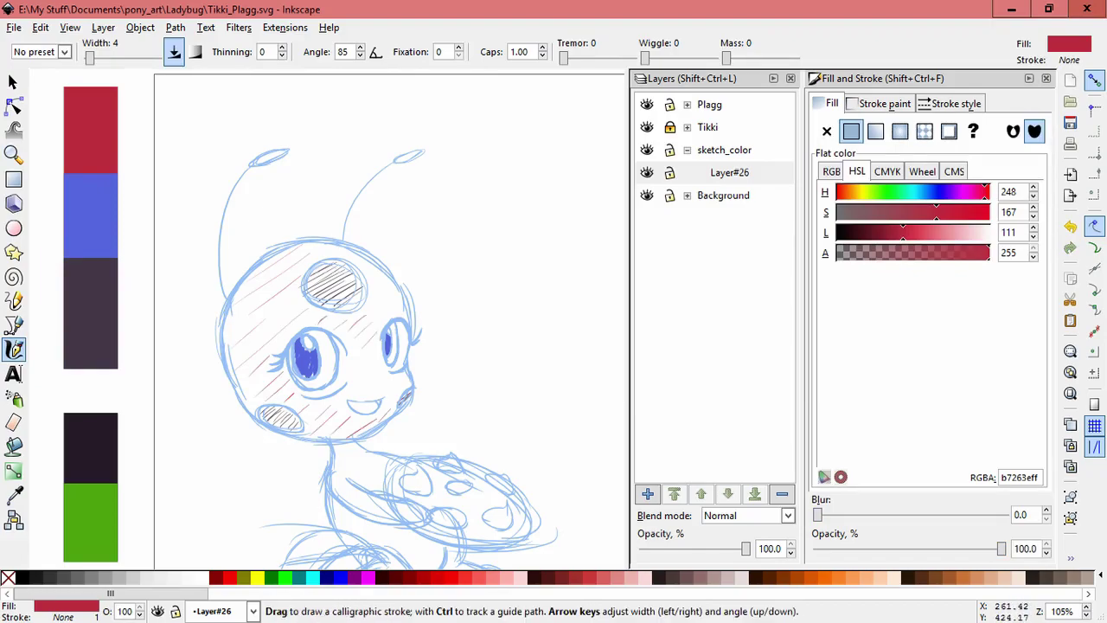
key("ctrl+z")
left_click_drag(398, 354, 390, 381)
key("ctrl+z")
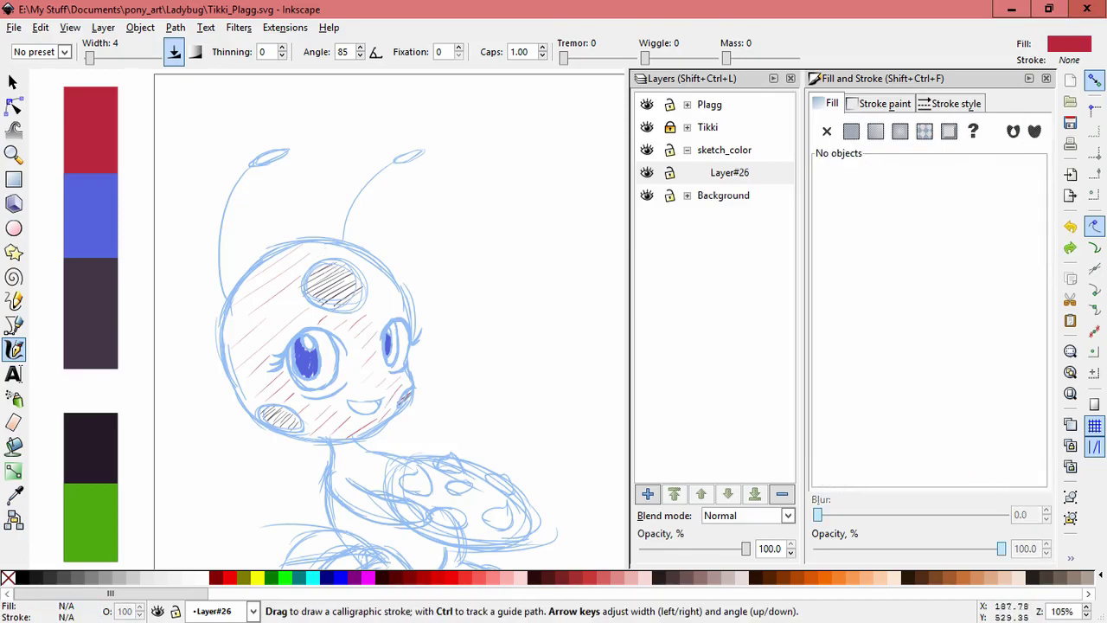
left_click_drag(330, 435, 350, 423)
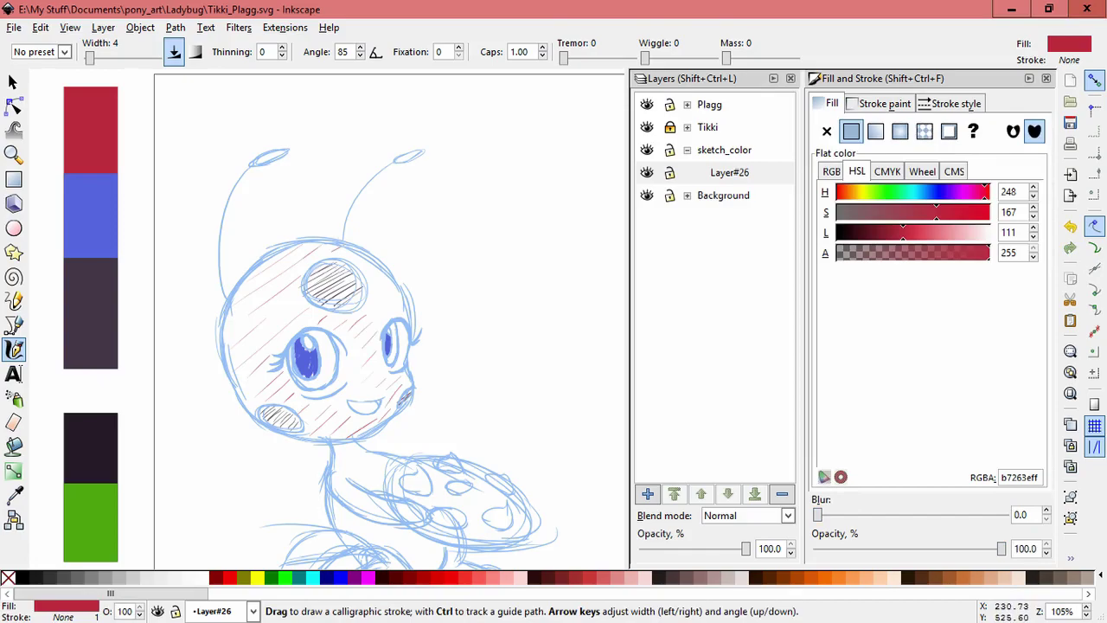
left_click_drag(374, 310, 391, 303)
Step: Hatch Tikki's neck, shoulder and arm with red diagonal strokes
mouse_move(300, 487)
left_mouse_down()
mouse_move(277, 339)
mouse_move(330, 301)
left_mouse_up()
mouse_move(313, 329)
left_mouse_down()
mouse_move(342, 303)
mouse_move(355, 309)
left_mouse_up()
left_click_drag(337, 336, 360, 315)
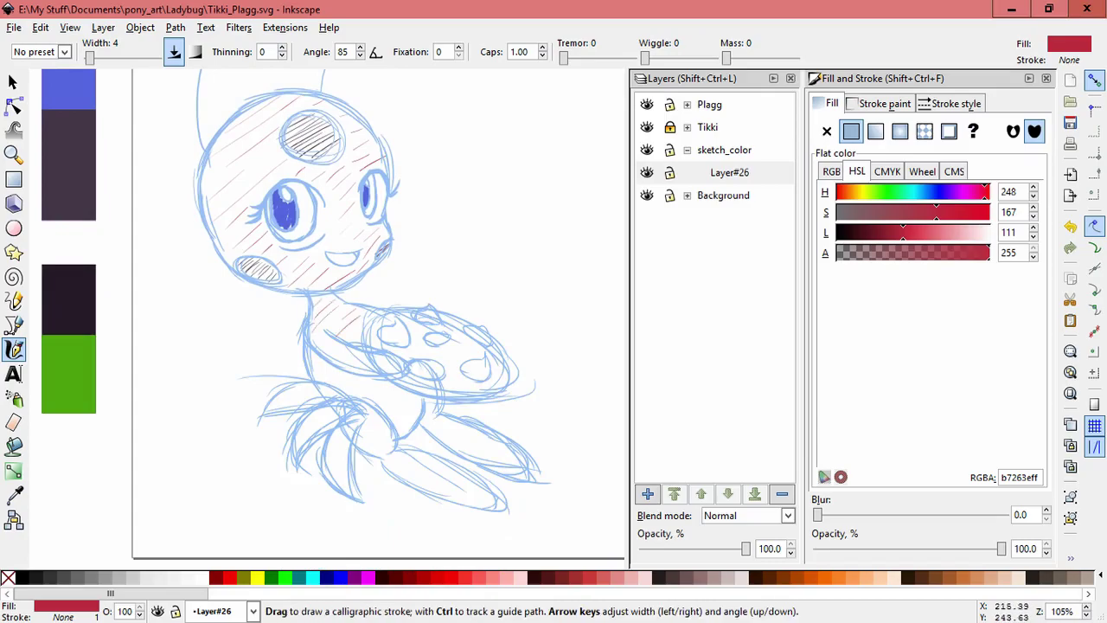
left_click_drag(344, 359, 359, 348)
left_click_drag(356, 364, 374, 350)
left_click_drag(371, 368, 397, 354)
Step: Try hatching Tikki's torso below the arm with nearly horizontal red strokes, undoing and redoing attempts
left_click_drag(352, 390, 404, 390)
key("ctrl+z")
key("ctrl+z")
left_click_drag(318, 371, 339, 368)
mouse_move(321, 386)
left_mouse_down()
mouse_move(335, 374)
mouse_move(376, 383)
left_mouse_up()
key("ctrl+z")
key("ctrl+z")
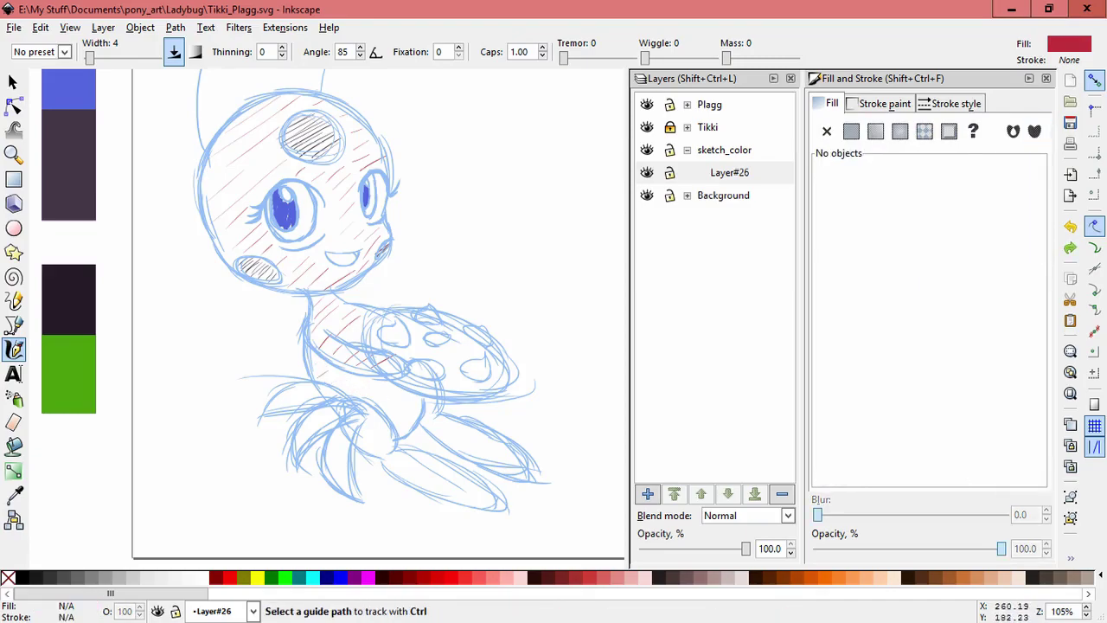
key("ctrl+shift+z")
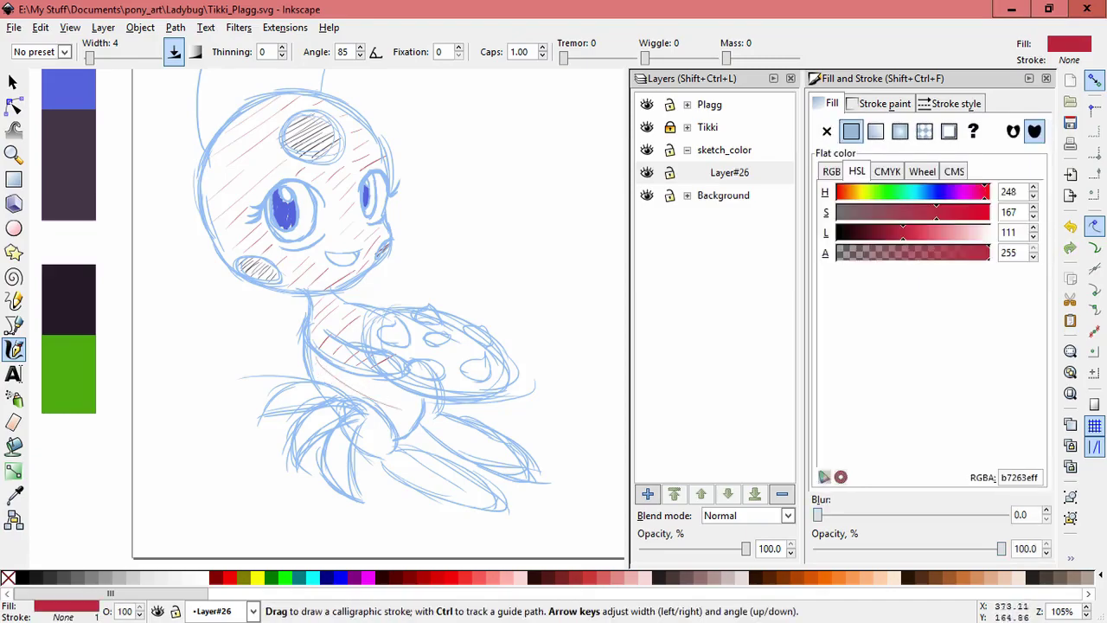
Step: Compare the torso with and without its latest red stroke by undoing and redoing it
key("ctrl+z")
key("ctrl+shift+z")
key("ctrl+z")
key("ctrl+shift+z")
key("ctrl+z")
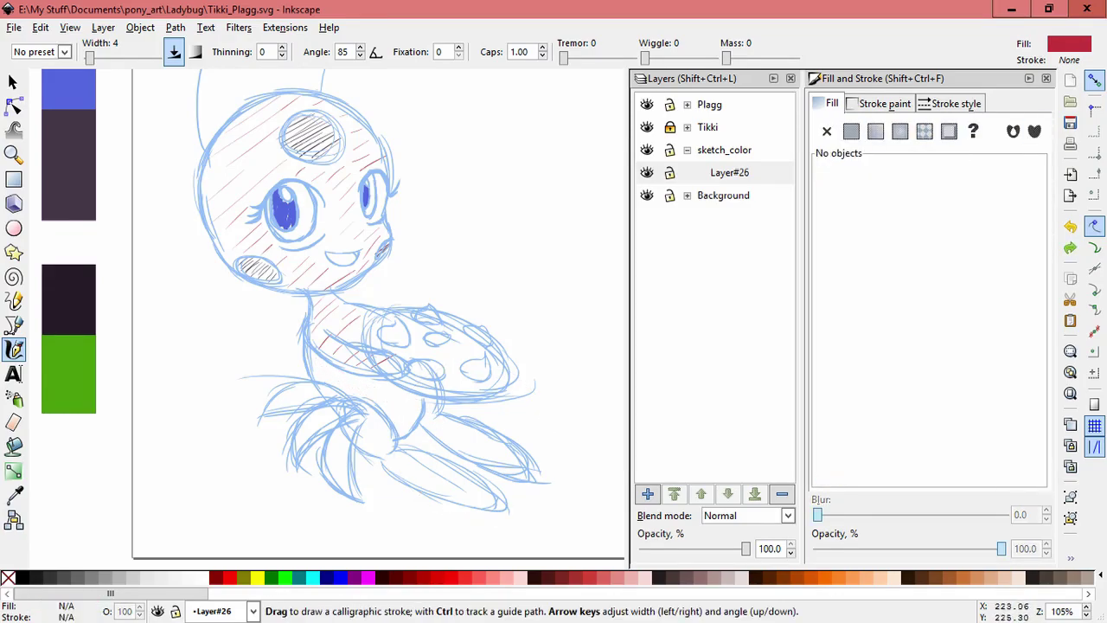
key("ctrl+shift+z")
key("ctrl+z")
Step: Try hatching the torso down to the belly with long slanted red strokes and undo them
left_click_drag(310, 360, 419, 395)
key("ctrl+z")
key("ctrl+shift+z")
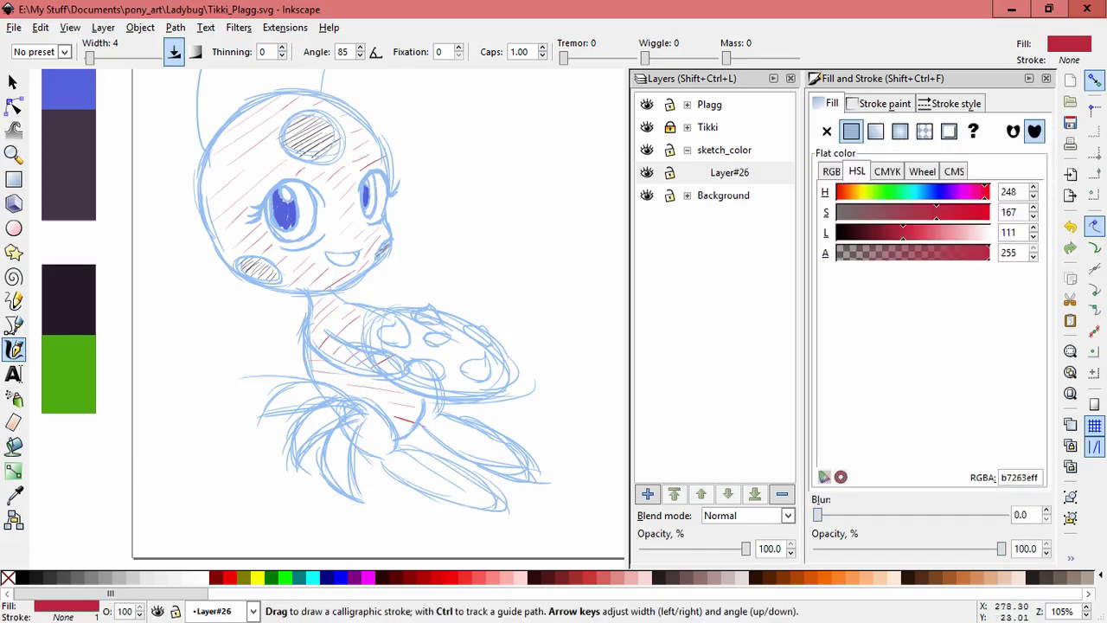
key("ctrl+z")
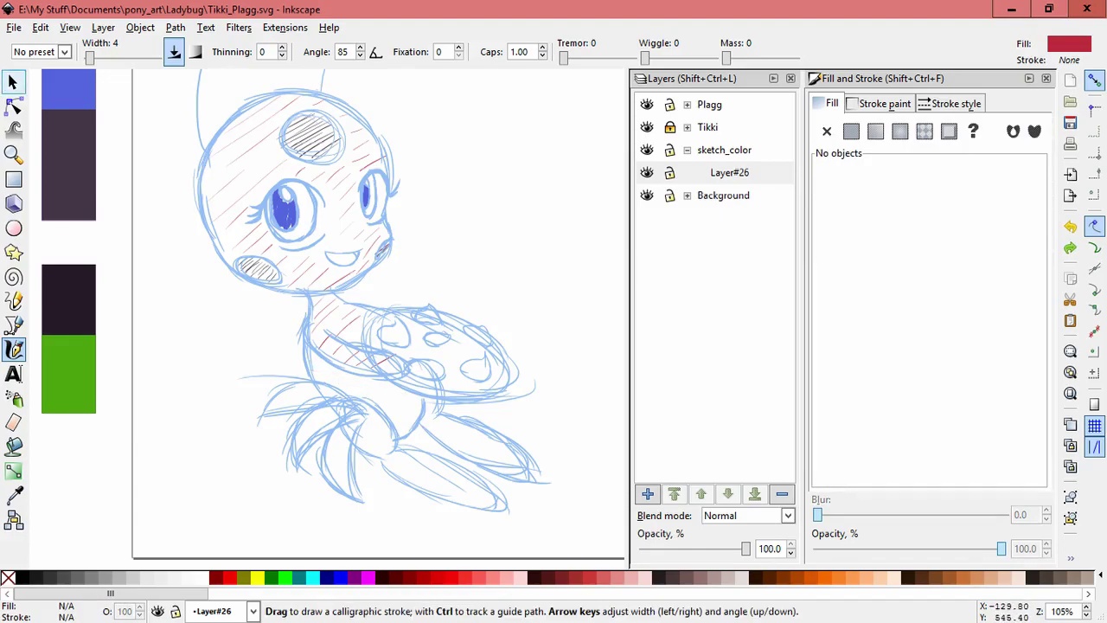
Step: Delete the two red strokes beside Tikki's forehead spot and all the red hatching on the neck and arm
left_click(13, 81)
left_click(361, 158)
key("Delete")
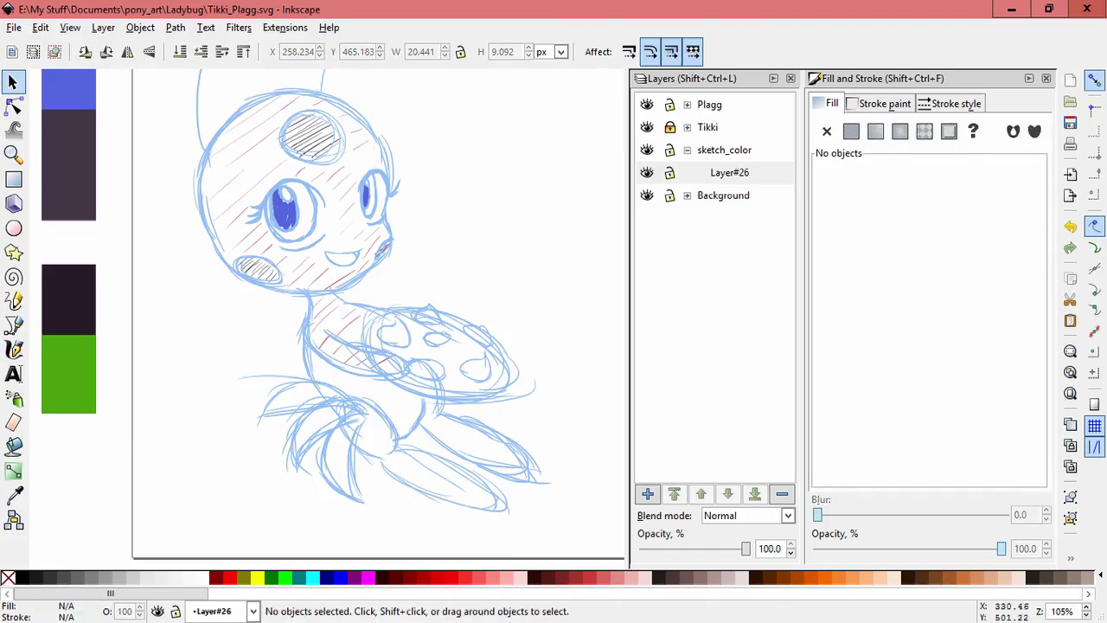
left_click(368, 143)
key("Delete")
mouse_move(428, 395)
left_mouse_down()
mouse_move(264, 303)
mouse_move(272, 297)
left_mouse_up()
key("Delete")
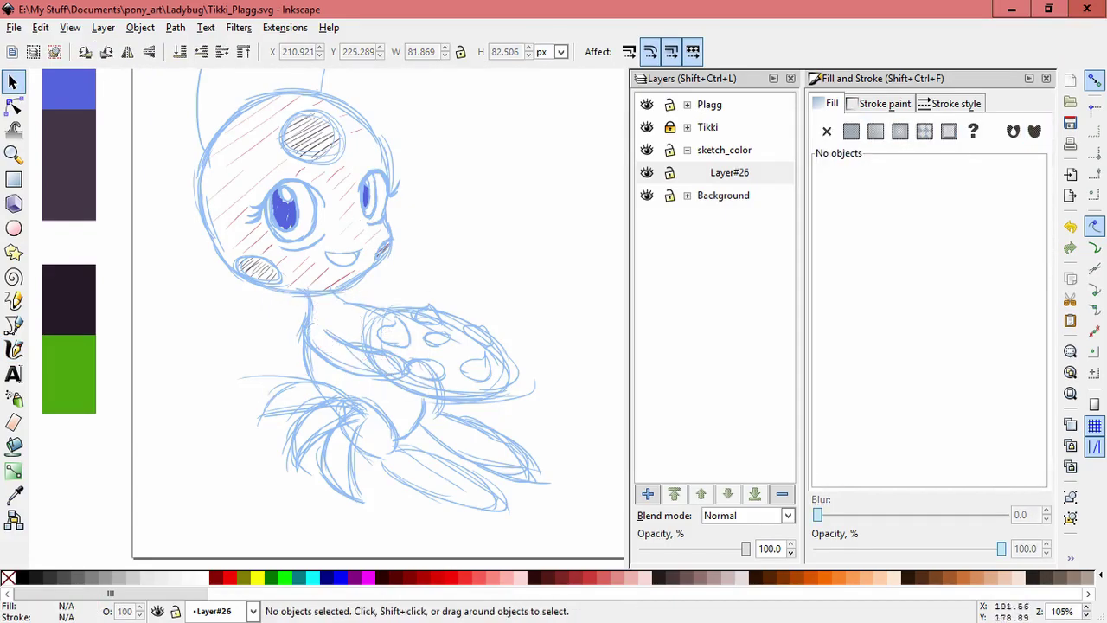
Step: Shade the edge of Tikki's neck and chest with short red diagonal strokes, undoing stray ones
left_click(13, 348)
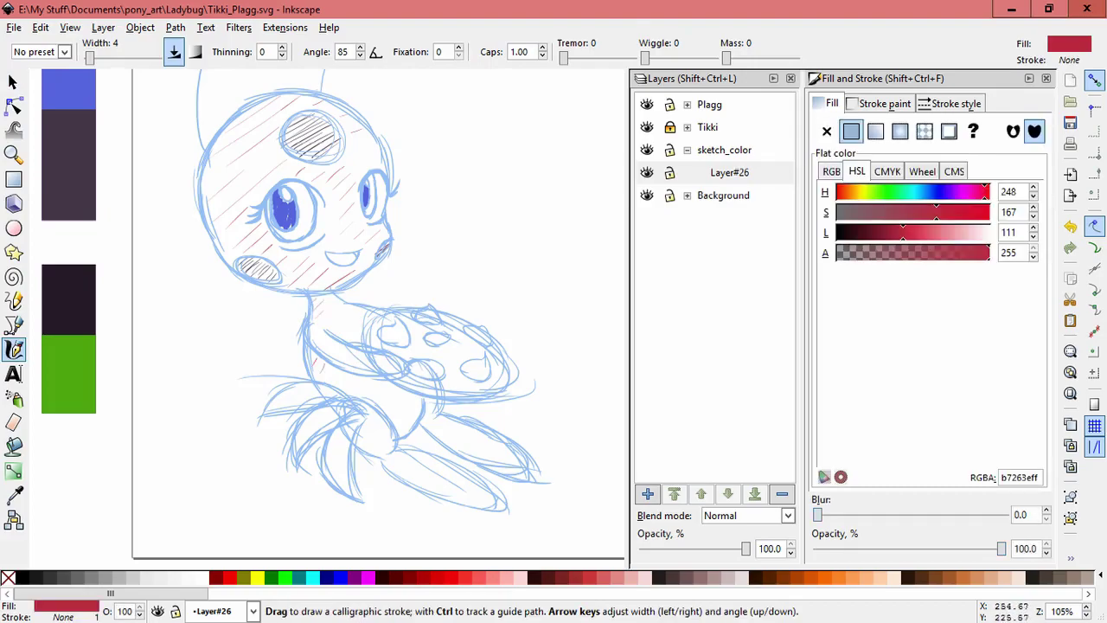
key("ctrl+z")
left_click_drag(318, 358, 314, 377)
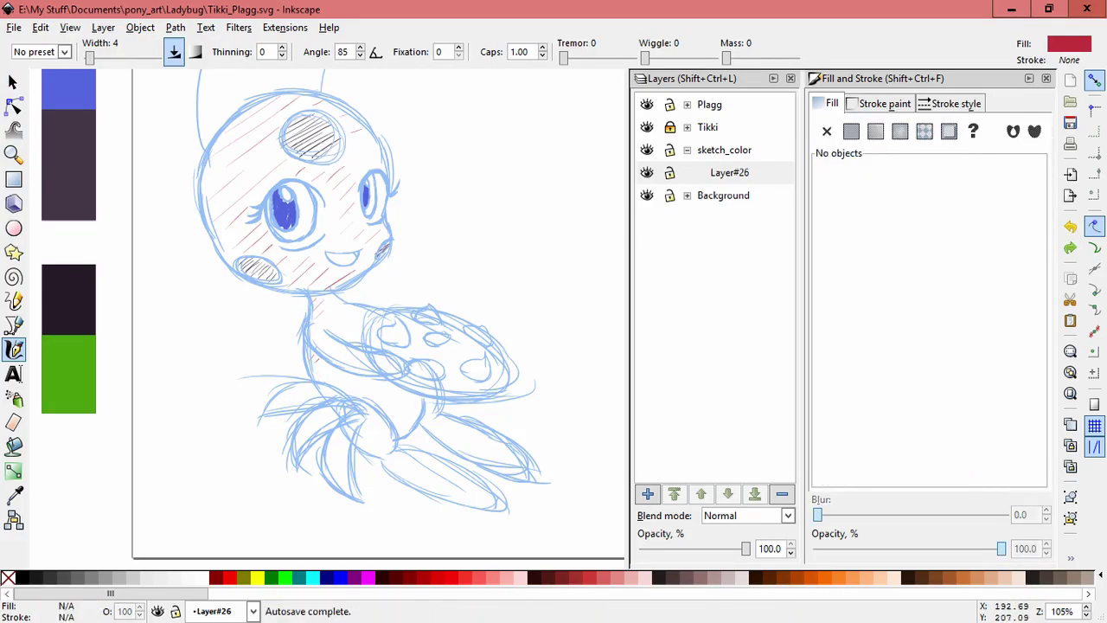
left_click_drag(324, 364, 310, 377)
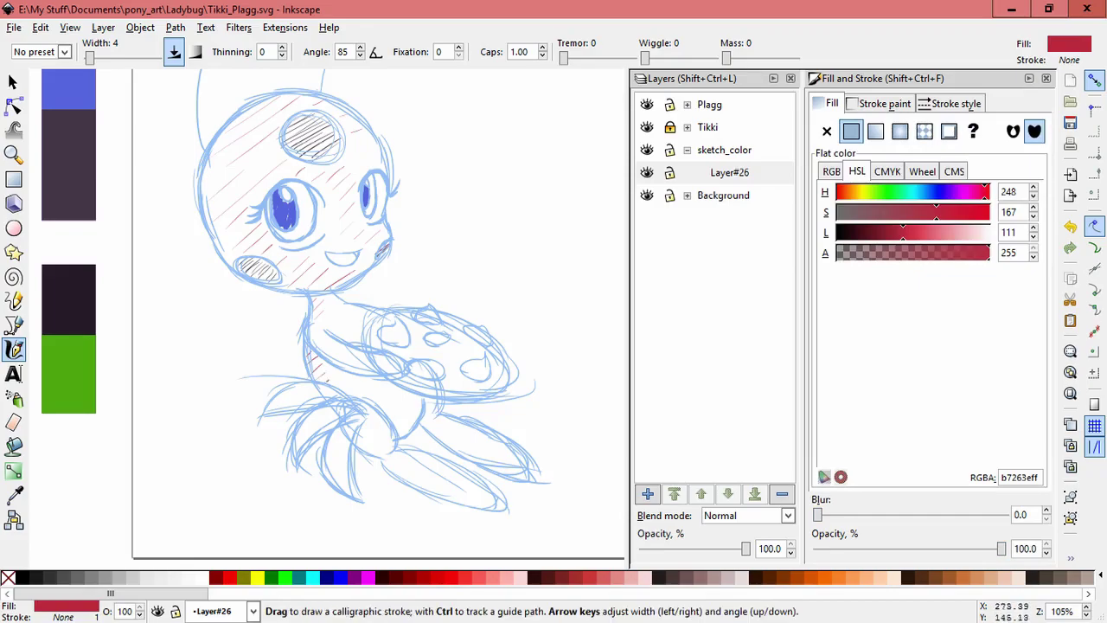
Step: Shade the underside of Tikki's belly and the lower edge of the near leg with short red strokes
left_click_drag(376, 449, 356, 437)
left_click_drag(375, 451, 382, 464)
left_click_drag(396, 466, 384, 470)
key("z")
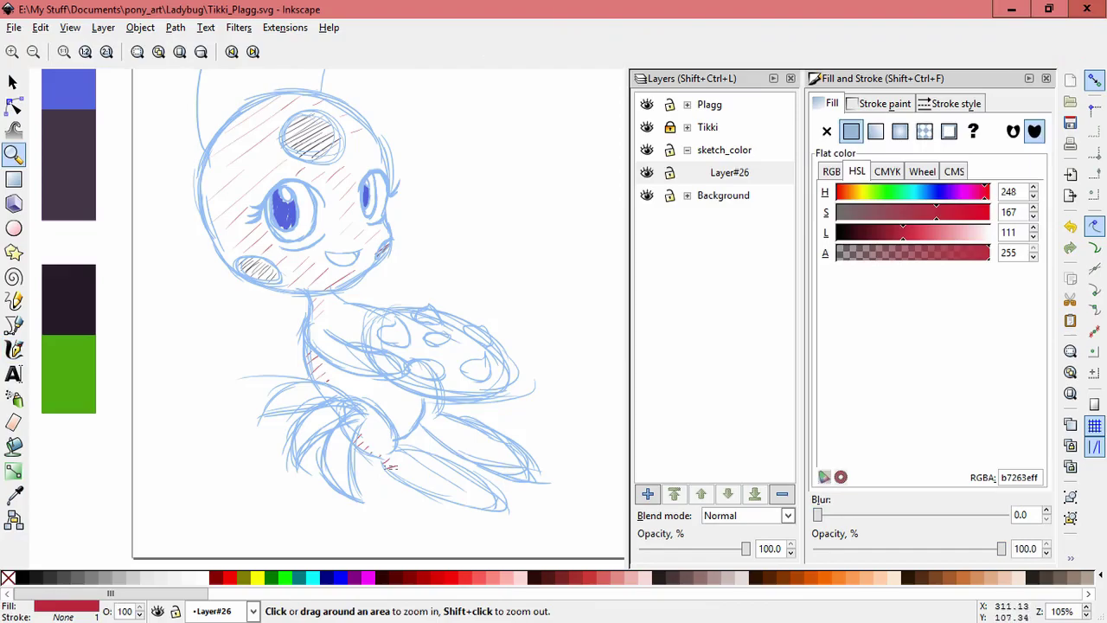
key("c")
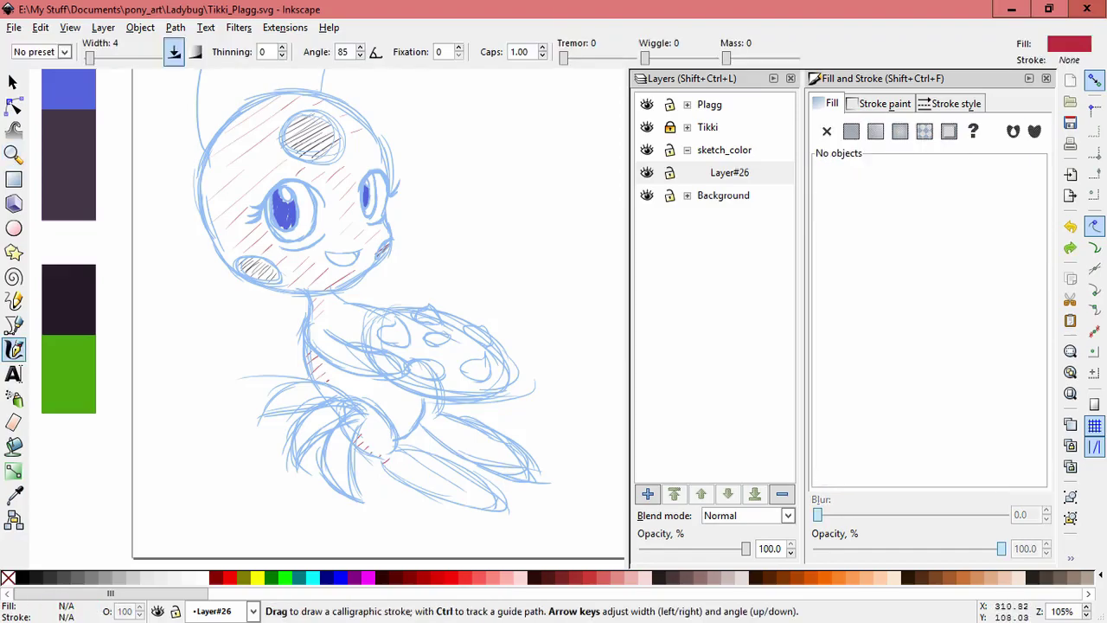
left_click_drag(421, 480, 422, 489)
left_click_drag(460, 492, 451, 497)
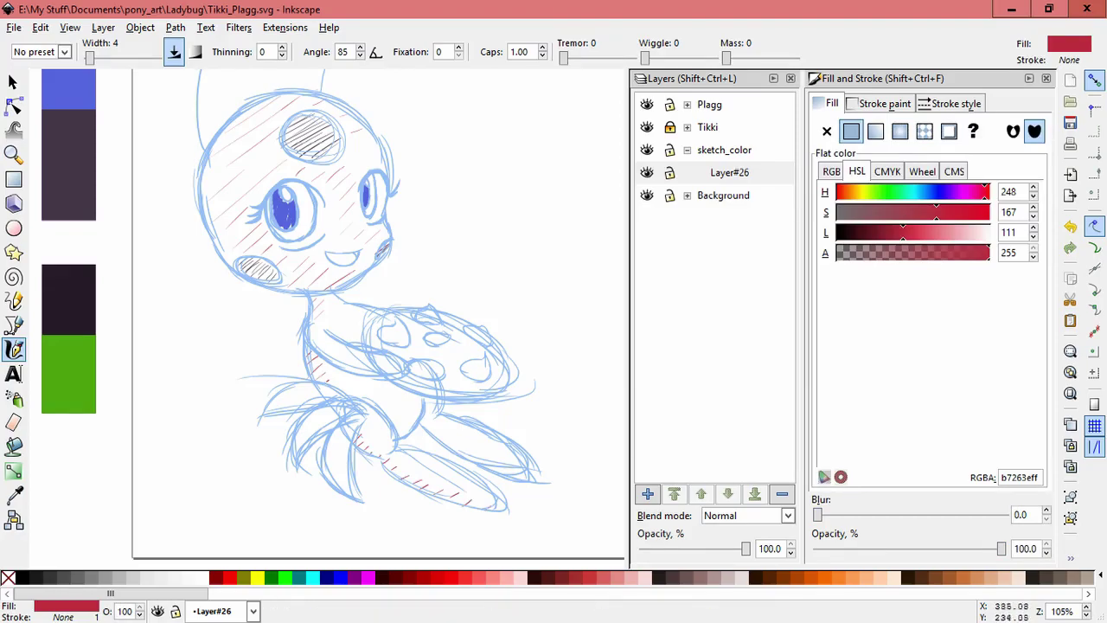
Step: Examine the red edge shading across Tikki's whole figure at a smaller and a larger zoom
key("minus")
key("minus")
left_click_drag(517, 257, 489, 273)
key("ctrl")
key("z")
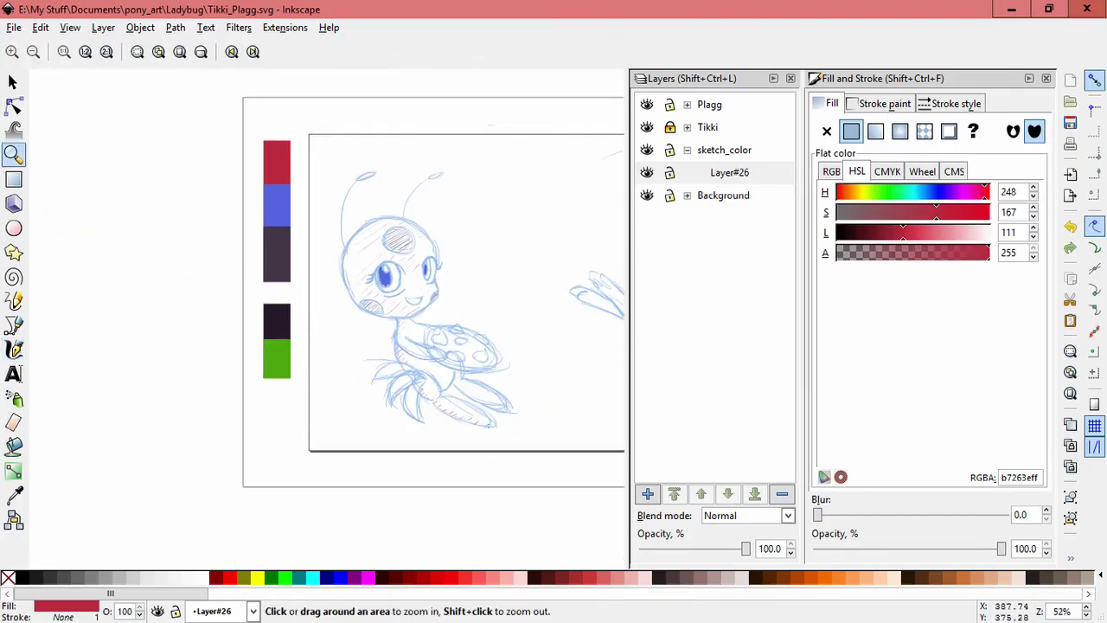
key("plus")
key("c")
key("plus")
left_click_drag(620, 284, 420, 280)
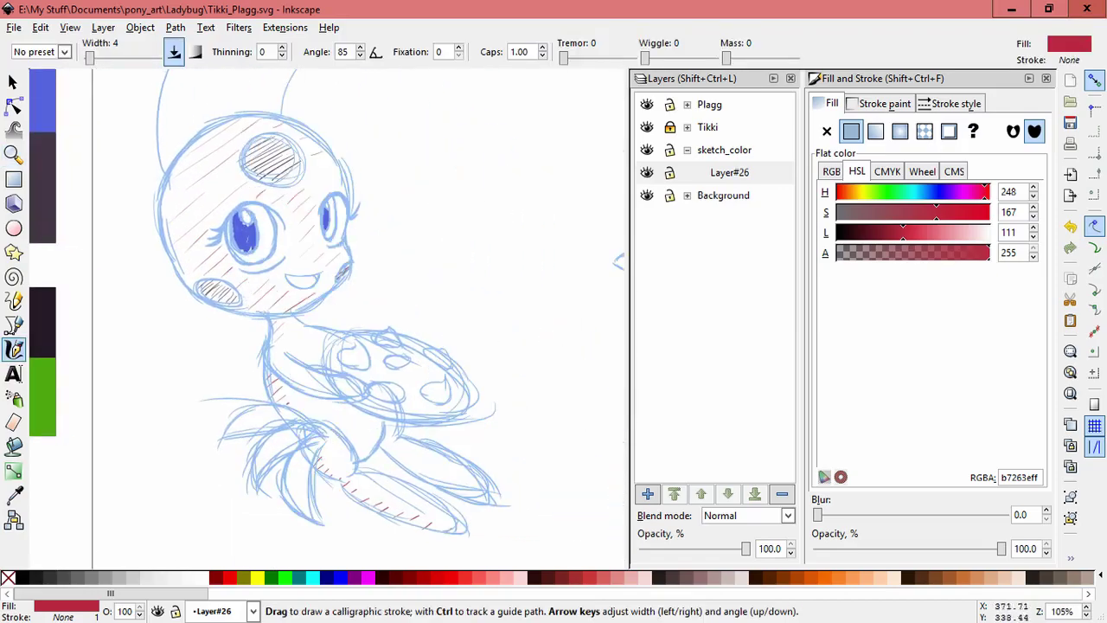
Step: Undo all the red hatching on Tikki's legs, body, neck and head, keeping the dark spot hatching
key("ctrl+z")
key("ctrl+z")
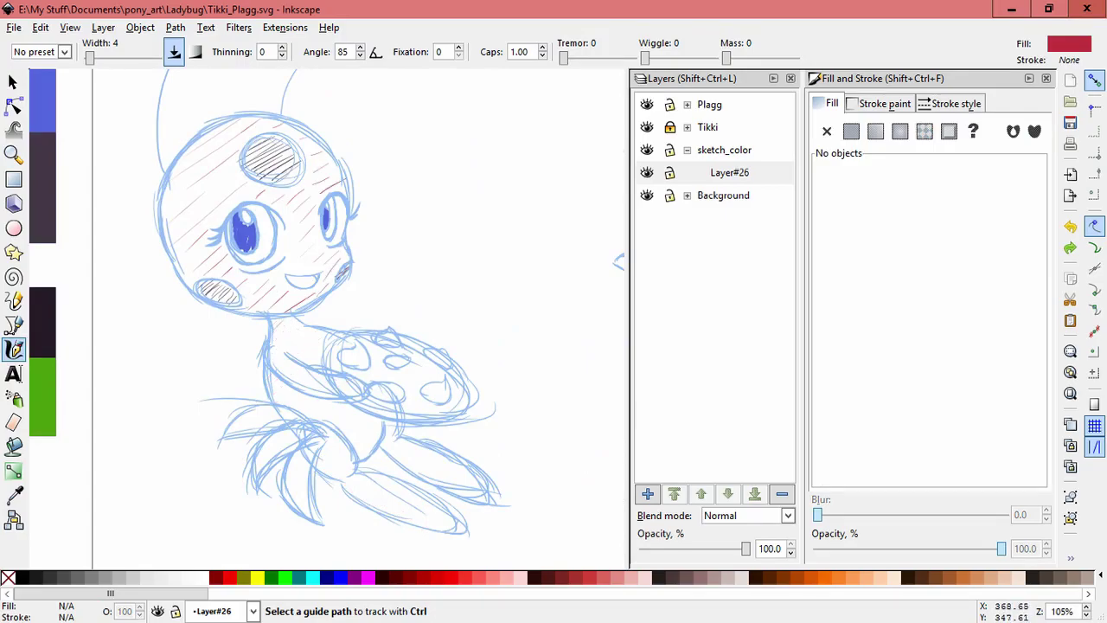
key("ctrl+z")
key("ctrl+z")
key("ctrl+z")
key("ctrl+z")
key("ctrl+z")
key("ctrl+z")
key("ctrl+z")
key("ctrl+z")
key("ctrl+z")
key("ctrl+z")
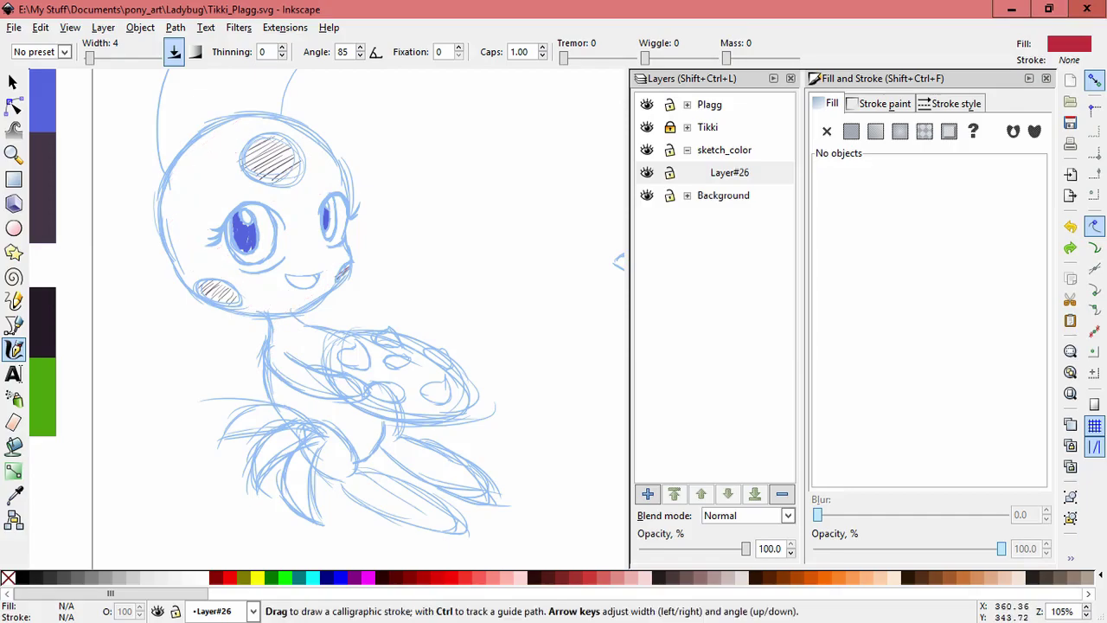
Step: Try shading the back of Tikki's head with dense red diagonal strokes and long curved strokes, undoing each attempt
mouse_move(195, 135)
left_mouse_down()
mouse_move(172, 169)
mouse_move(196, 157)
mouse_move(168, 200)
left_mouse_up()
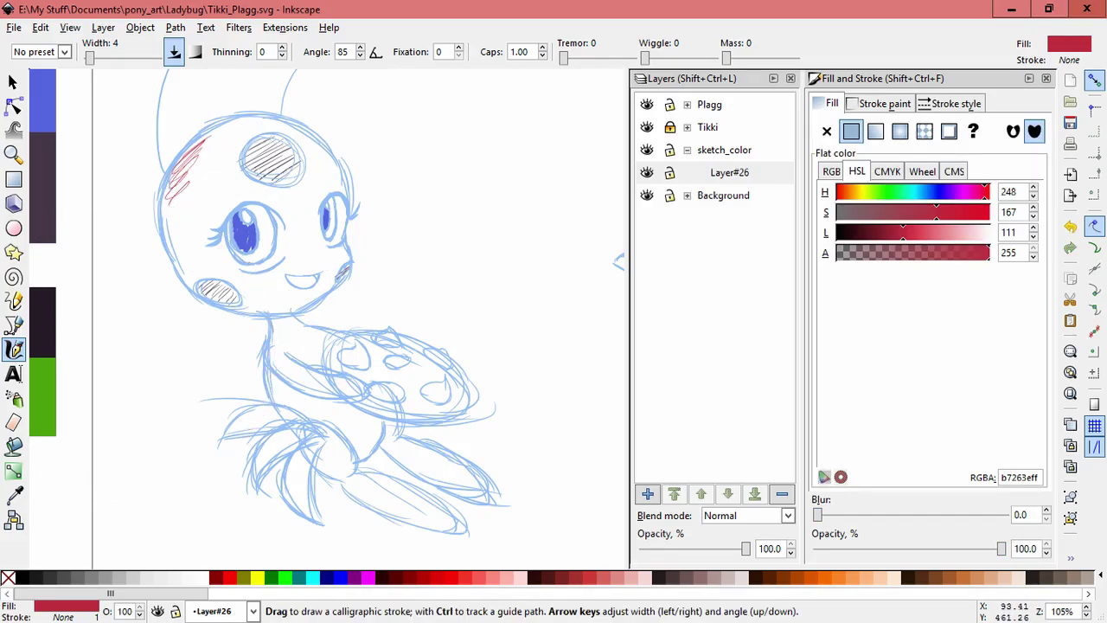
key("ctrl+z")
key("ctrl+z")
mouse_move(181, 157)
left_mouse_down()
mouse_move(197, 146)
mouse_move(168, 214)
mouse_move(181, 247)
left_mouse_up()
key("ctrl+z")
key("ctrl+z")
key("ctrl+z")
left_click_drag(185, 158, 187, 280)
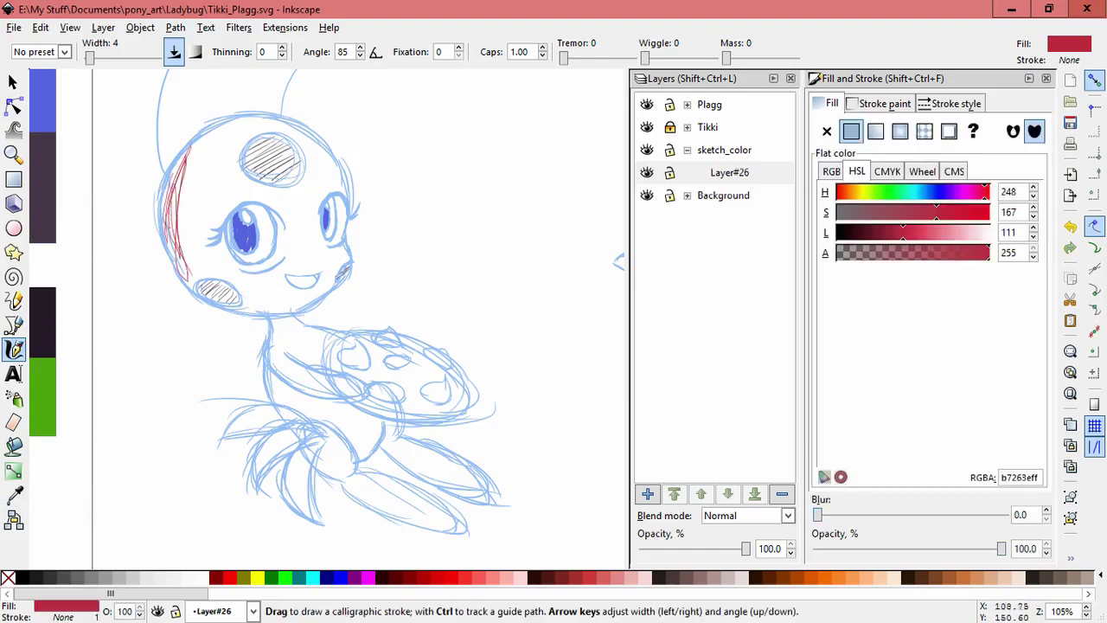
key("ctrl+z")
key("ctrl+z")
key("ctrl+z")
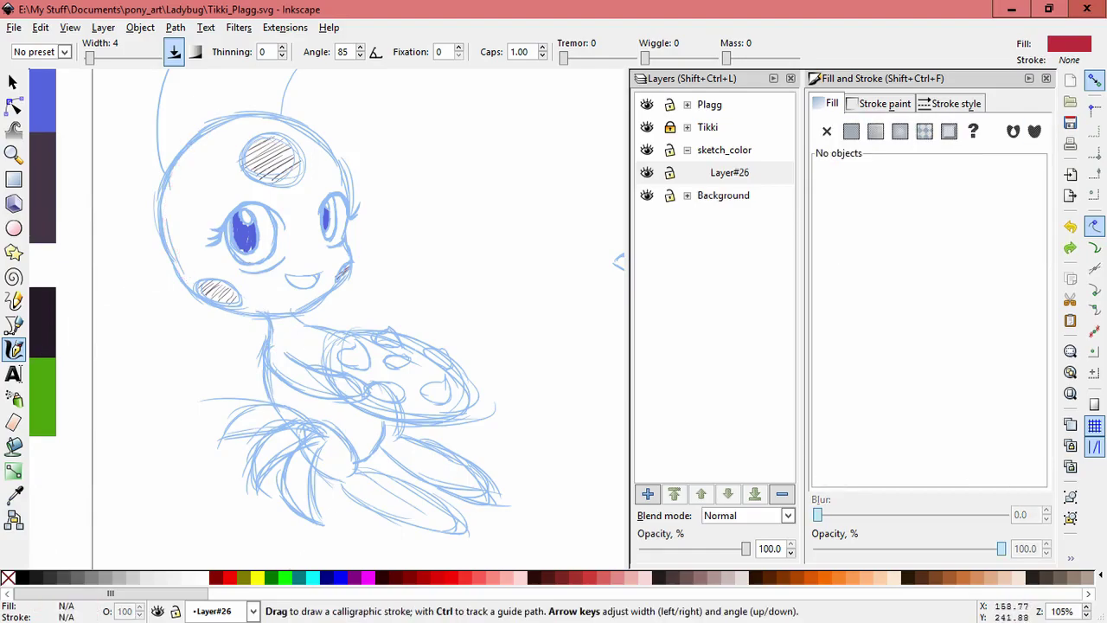
Step: Delete the dark hatching from both of Tikki's cheek spots and the forehead spot
left_click(13, 82)
left_click_drag(184, 266, 250, 314)
key("Delete")
left_click_drag(318, 261, 384, 304)
key("Delete")
left_click_drag(218, 114, 312, 188)
key("Delete")
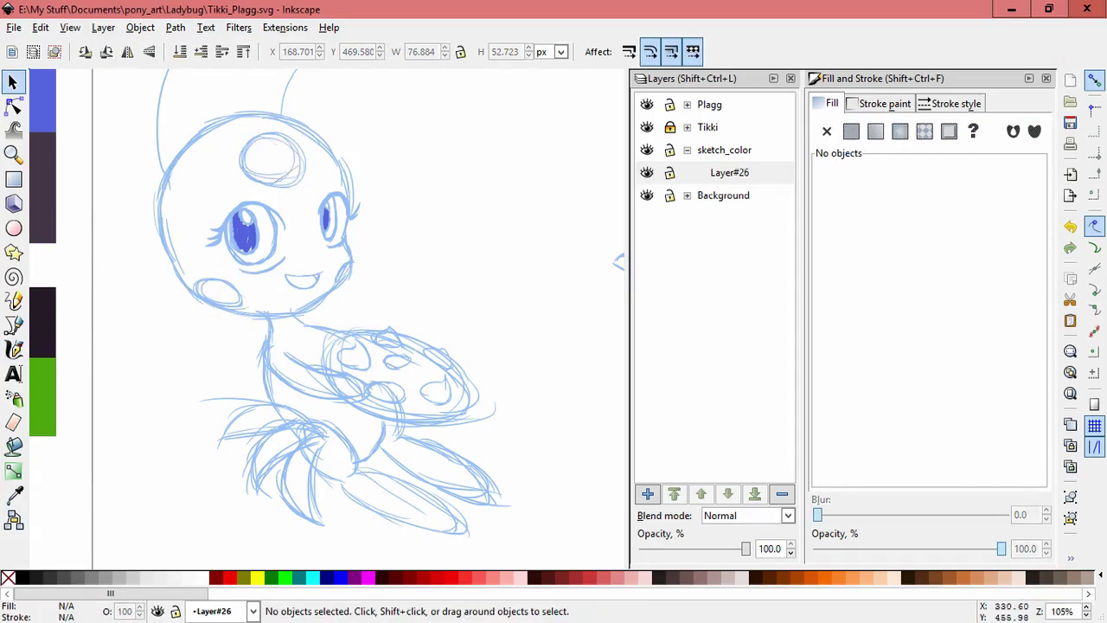
Step: Delete Layer#26 from sketch_color and unlock the Tikki layer with its ink_colors and sketch sublayers
key("minus")
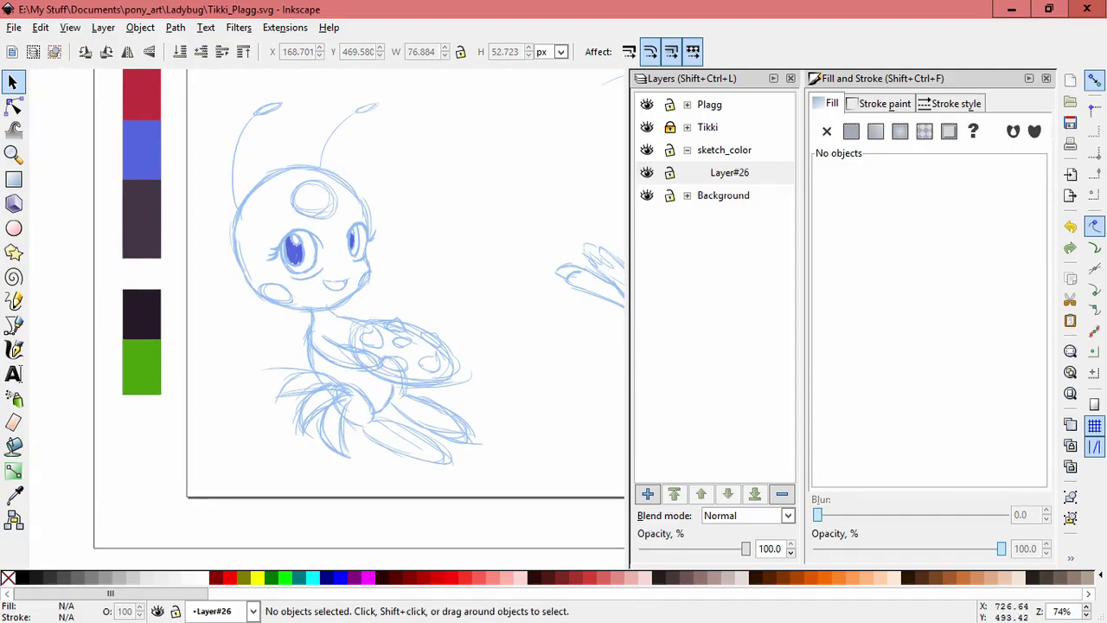
left_click(782, 494)
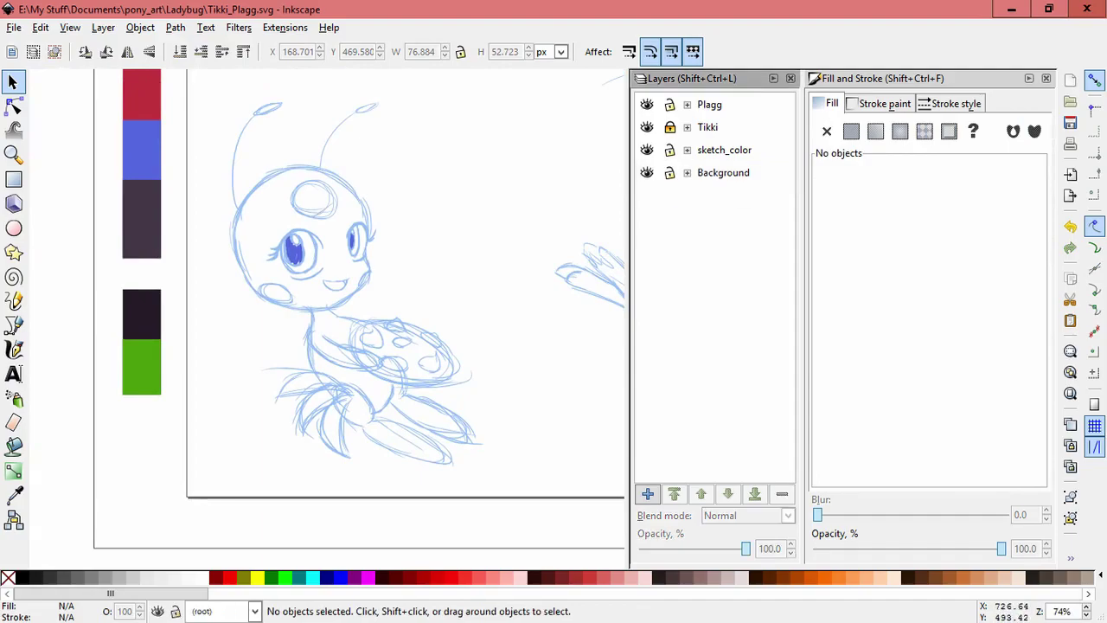
left_click(687, 127)
left_click(670, 127)
left_click(671, 150)
left_click(671, 173)
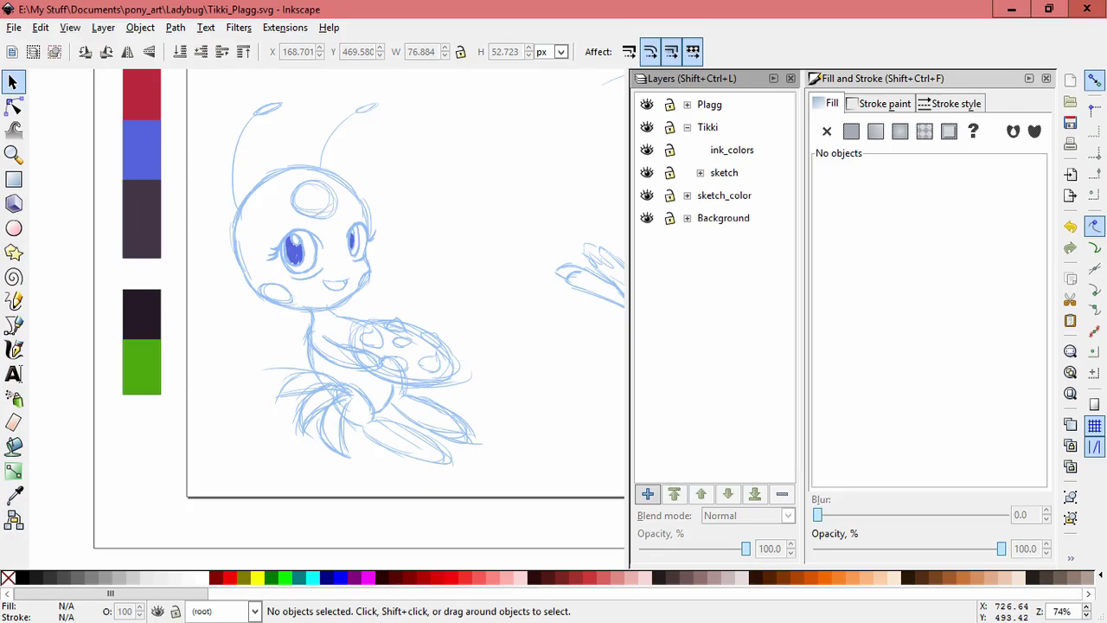
Step: Add a new layer at the top of Tikki's sketch layer, above Layer#12
left_click(700, 173)
left_click(743, 195)
left_click(648, 493)
key("Return")
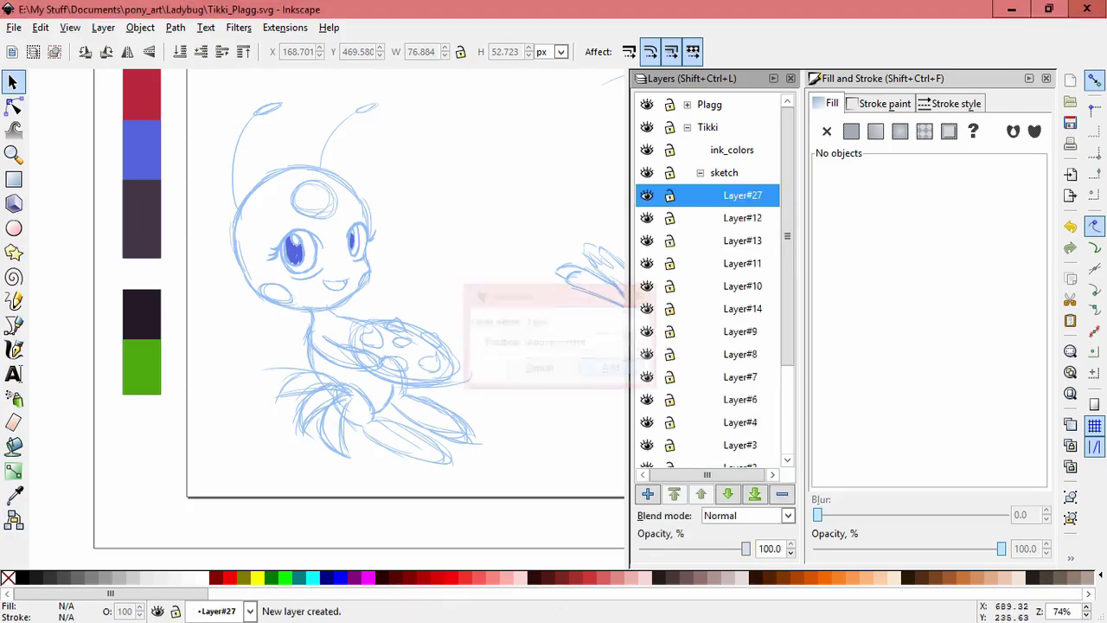
Step: Try tracing Tikki's head outline with red calligraphy strokes on Layer#27, undoing all of them
left_click(13, 349)
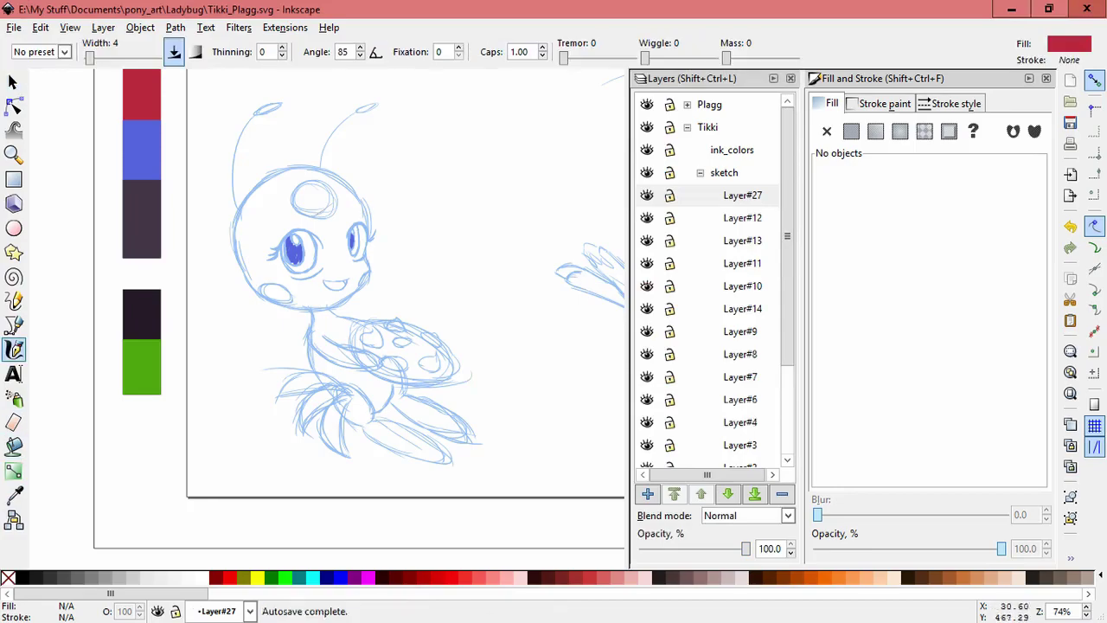
scroll(254, 216, "up", 1)
scroll(345, 207, "up", 2)
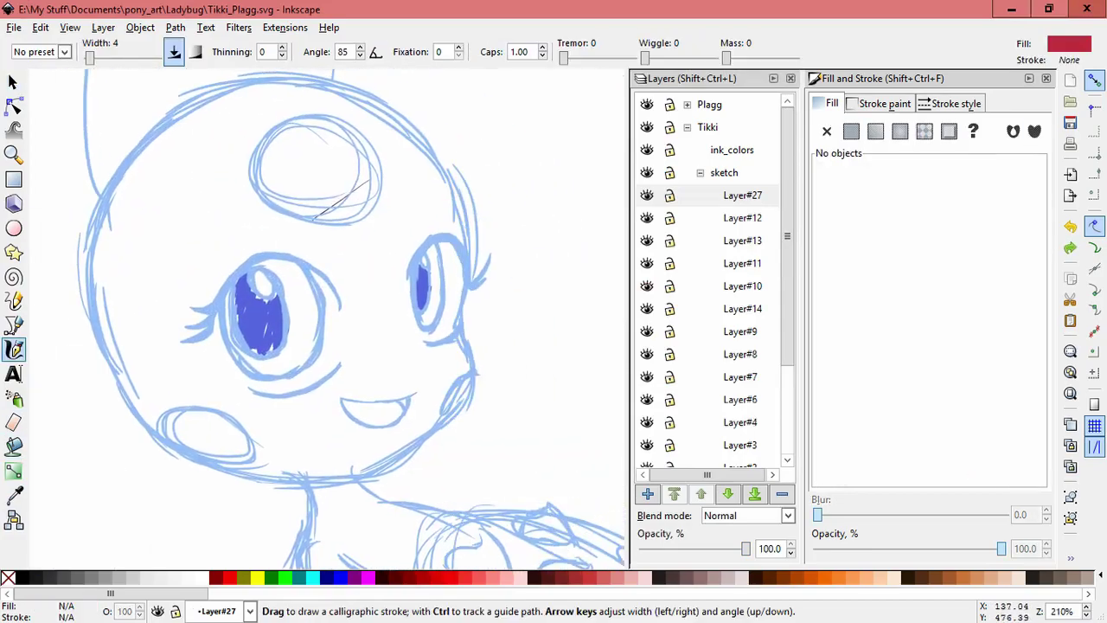
mouse_move(243, 83)
left_mouse_down()
mouse_move(149, 126)
mouse_move(116, 164)
mouse_move(87, 275)
mouse_move(102, 356)
mouse_move(170, 453)
left_mouse_up()
key("ctrl+z")
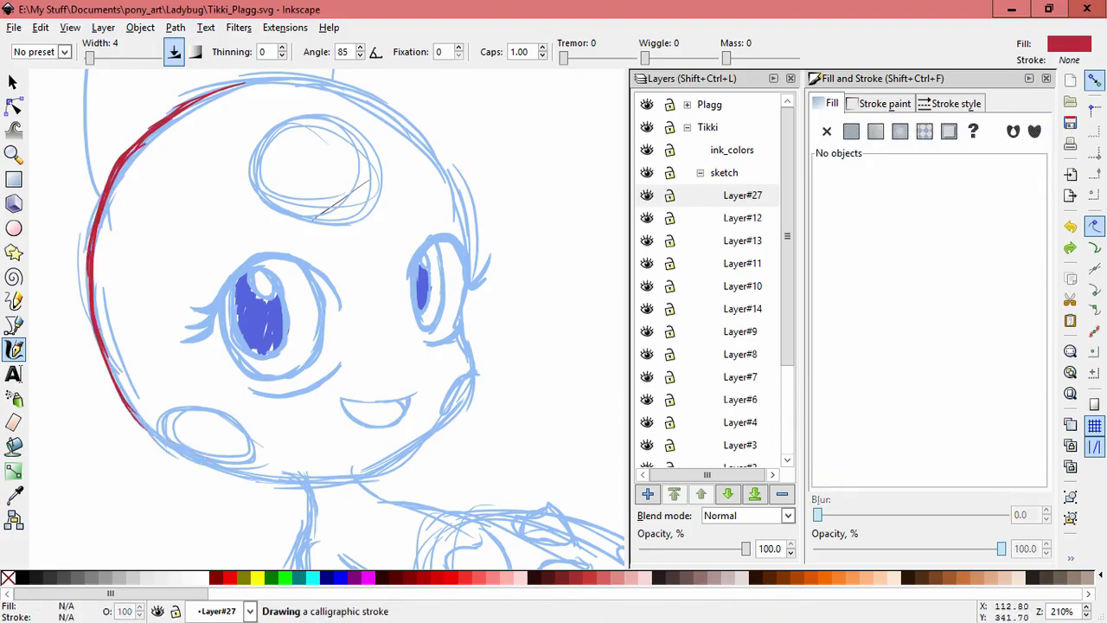
mouse_move(123, 417)
left_mouse_down()
mouse_move(212, 463)
mouse_move(327, 484)
mouse_move(399, 470)
mouse_move(463, 407)
left_mouse_up()
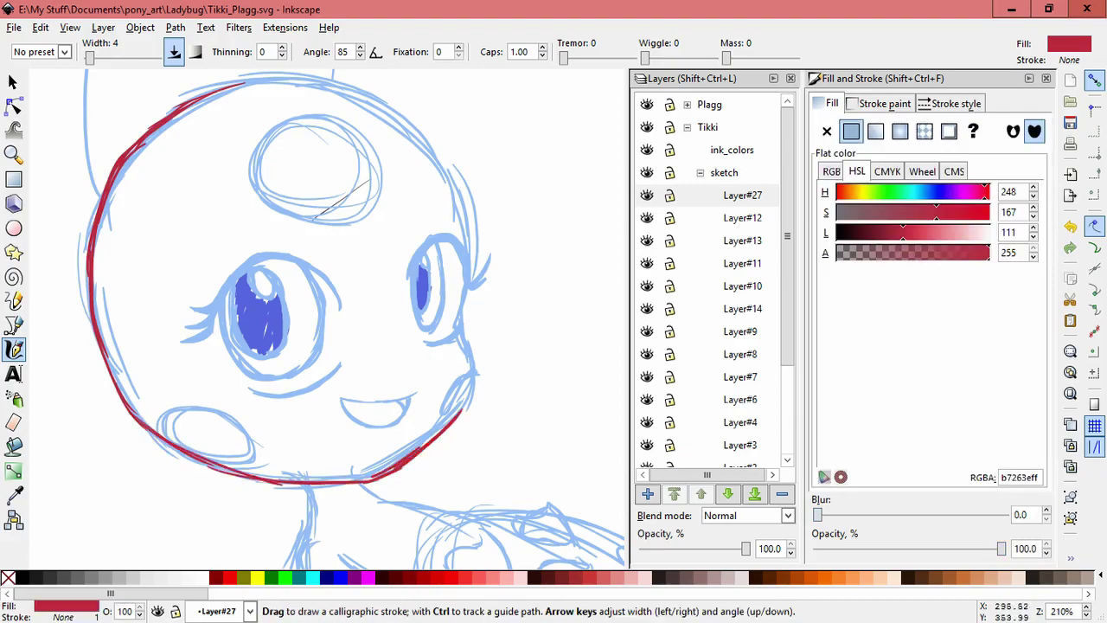
key("ctrl+z")
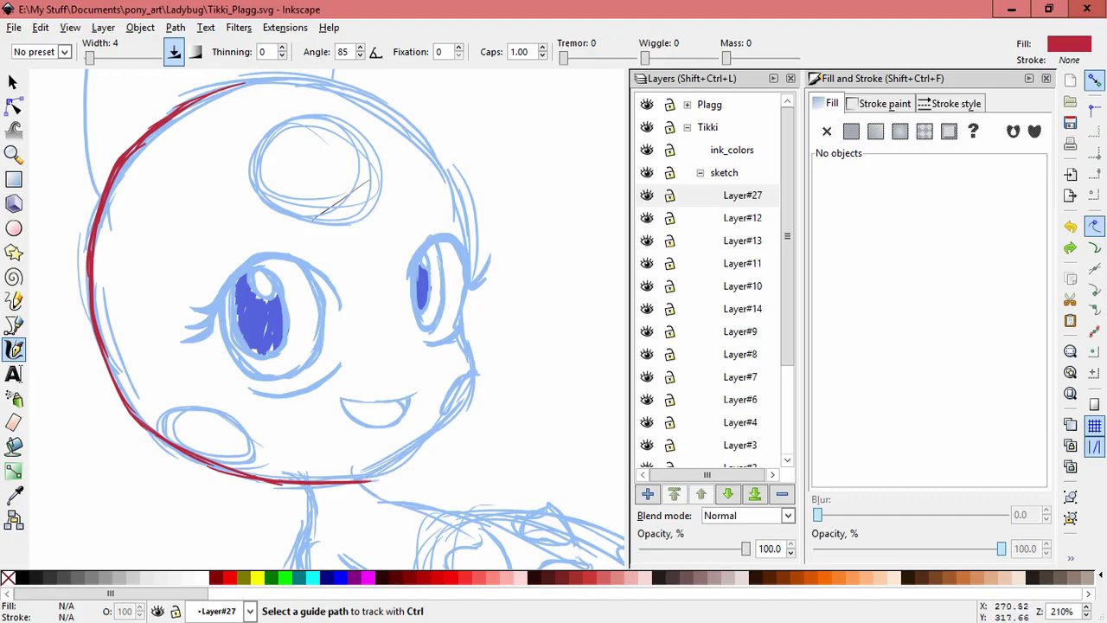
key("ctrl+z")
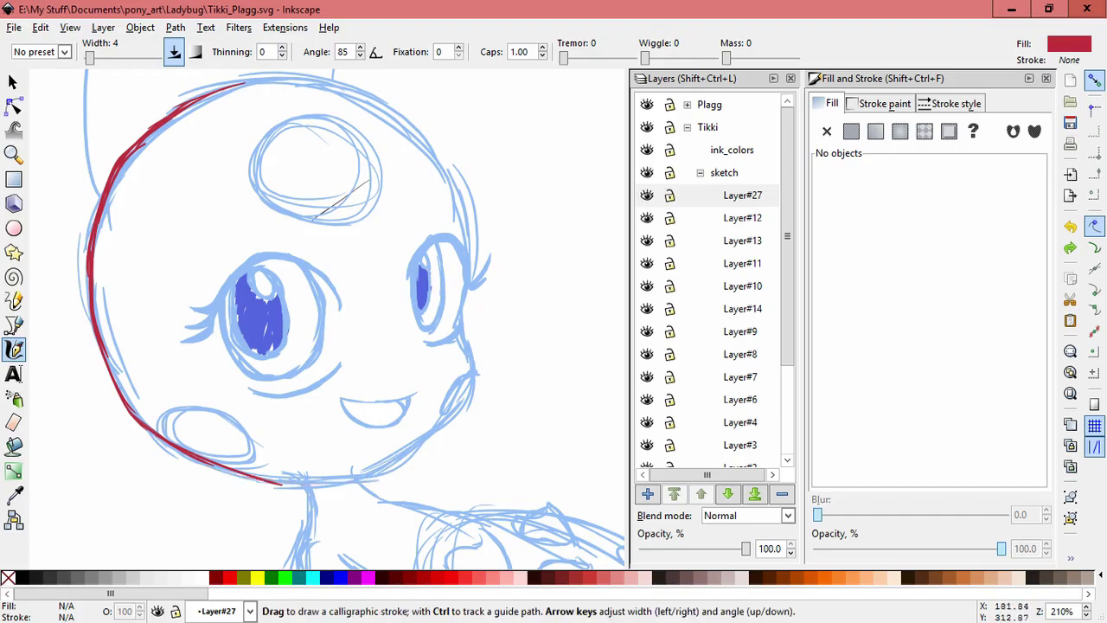
mouse_move(224, 472)
left_mouse_down()
mouse_move(392, 472)
mouse_move(424, 454)
mouse_move(476, 377)
left_mouse_up()
key("ctrl+z")
key("ctrl+z")
key("ctrl+z")
key("ctrl+z")
key("ctrl+z")
key("ctrl+z")
key("ctrl+z")
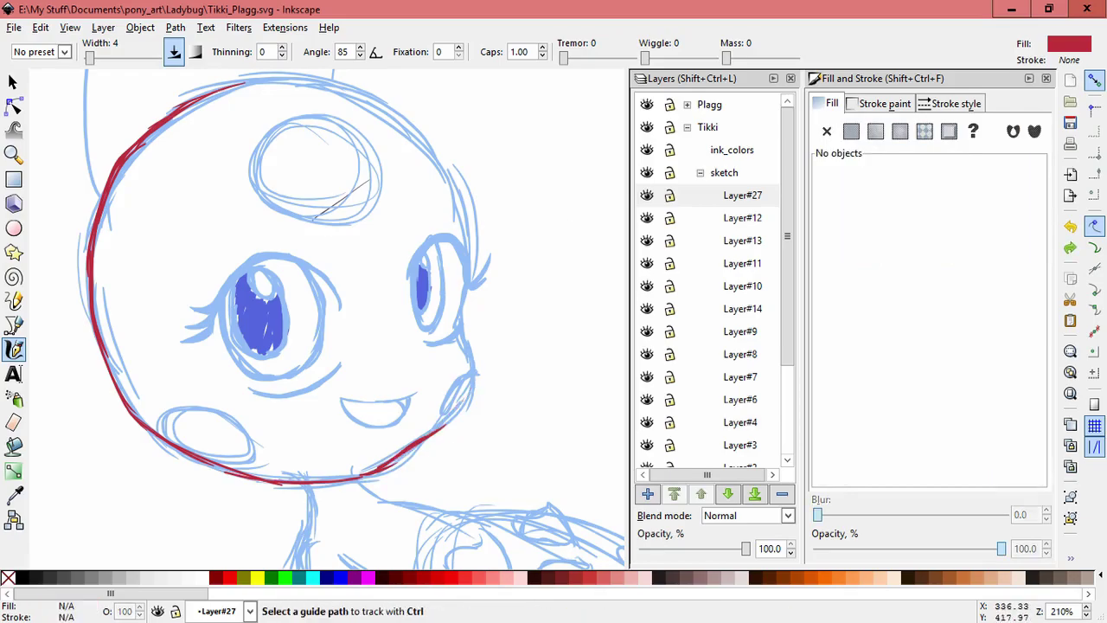
key("ctrl+z")
key("ctrl+z")
key("ctrl+z")
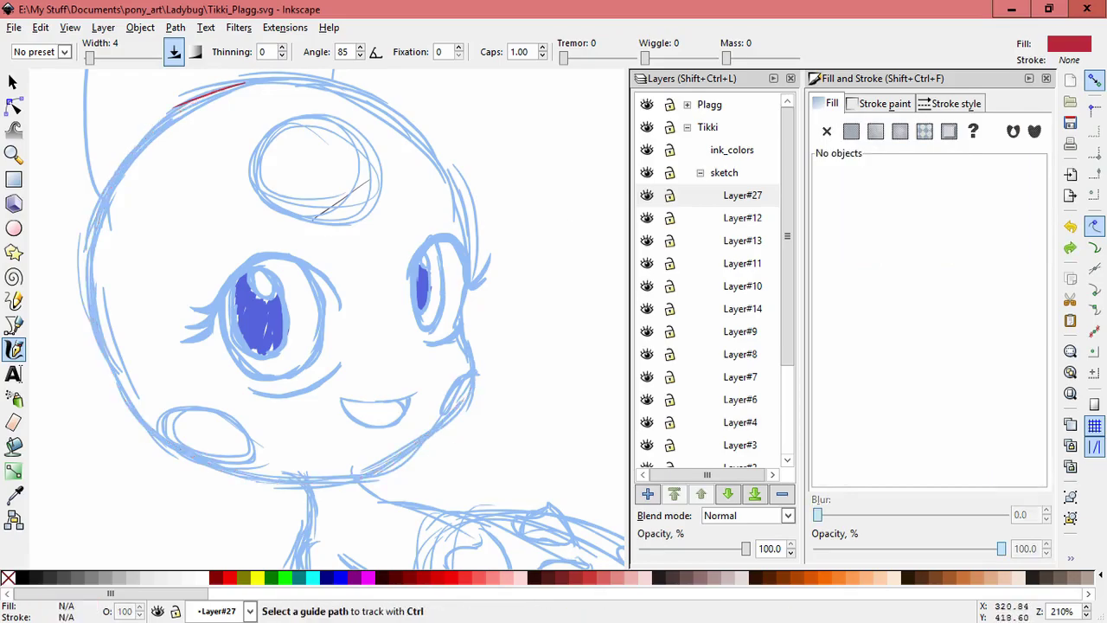
Step: Fit the whole page in view and save the drawing
key("5")
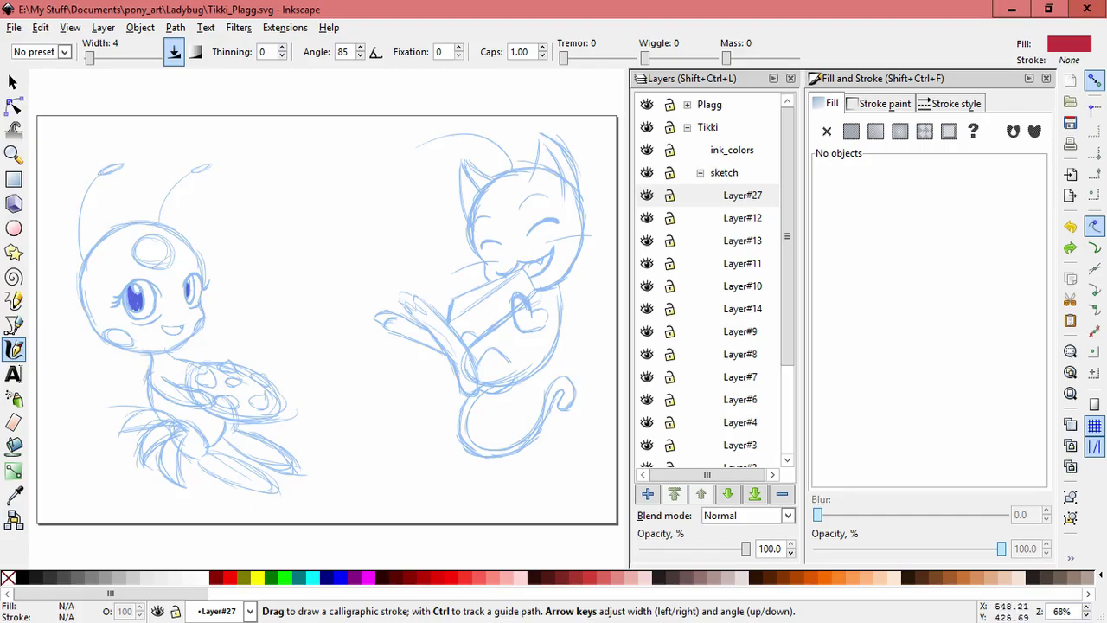
left_click_drag(448, 244, 447, 229)
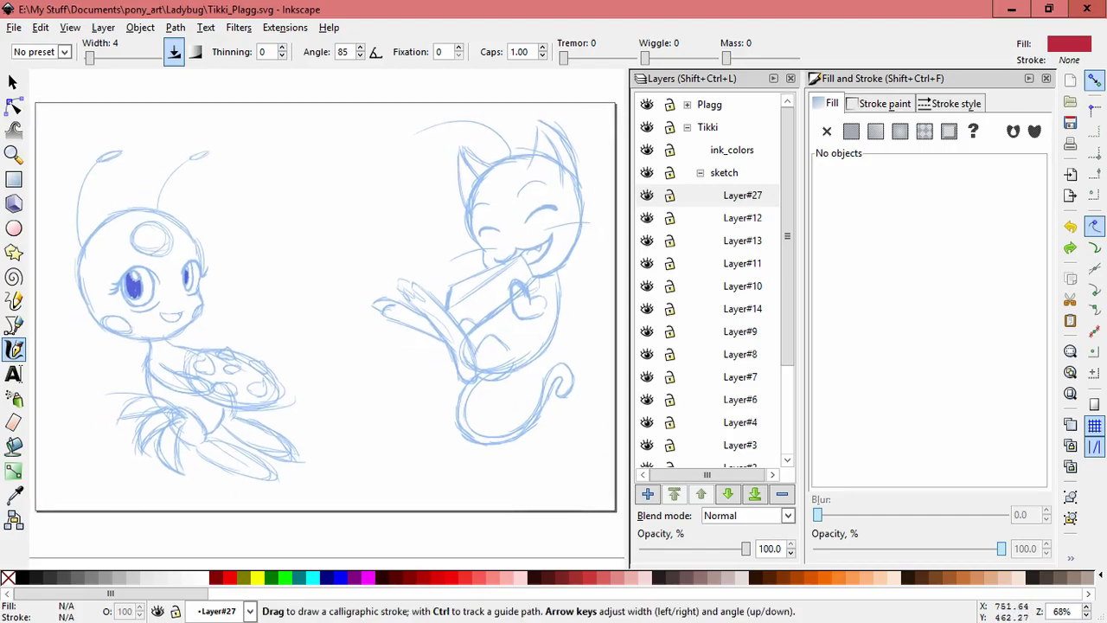
key("4")
key("5")
key("ctrl+s")
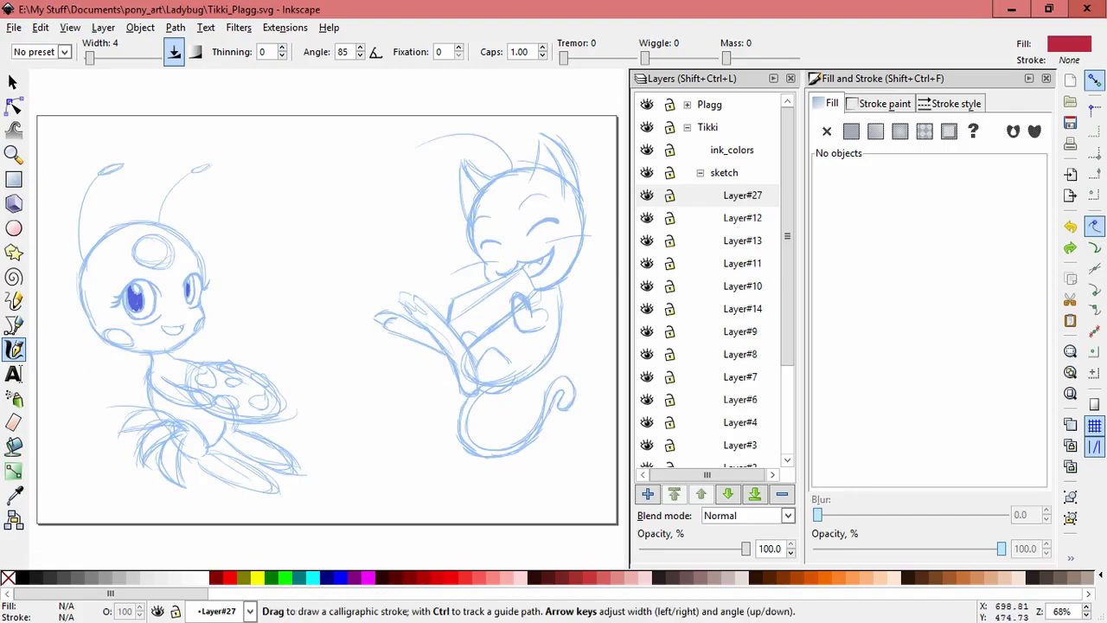
Step: Sample the near-black Plagg swatch and try calligraphy strokes beside the sketches, undoing each one
left_click_drag(313, 292, 404, 323)
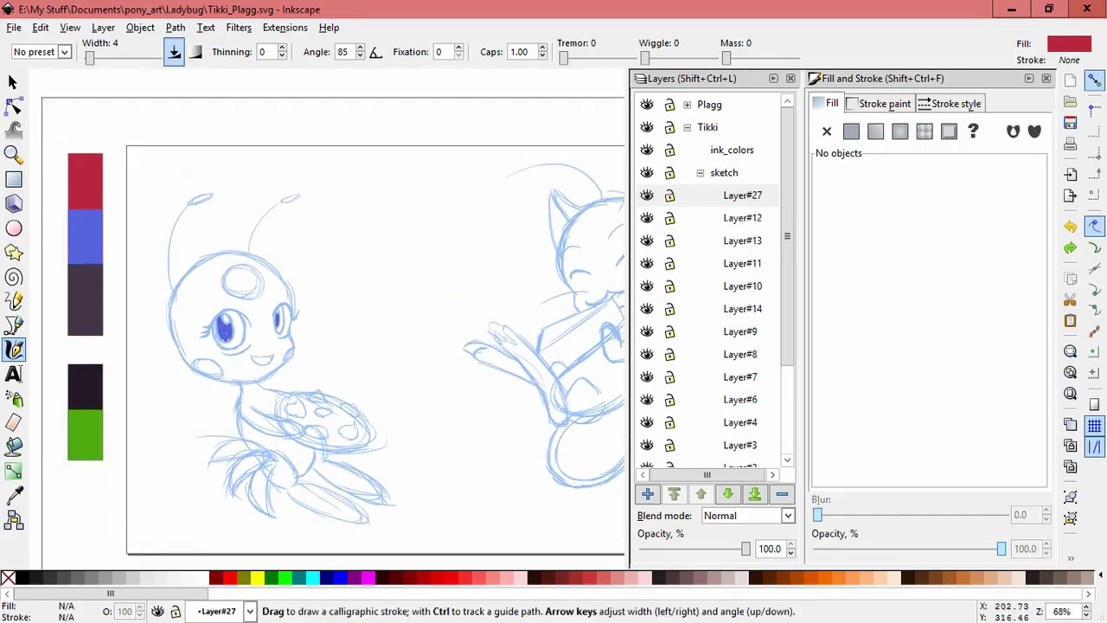
left_click(14, 496)
left_click(79, 421)
left_click(14, 374)
left_click(14, 350)
left_click_drag(397, 275, 377, 351)
key("ctrl+z")
left_click(14, 495)
left_click(85, 387)
left_click(14, 349)
left_click_drag(294, 261, 353, 304)
key("ctrl+z")
left_click_drag(575, 323, 346, 298)
scroll(421, 269, "up", 2, "ctrl")
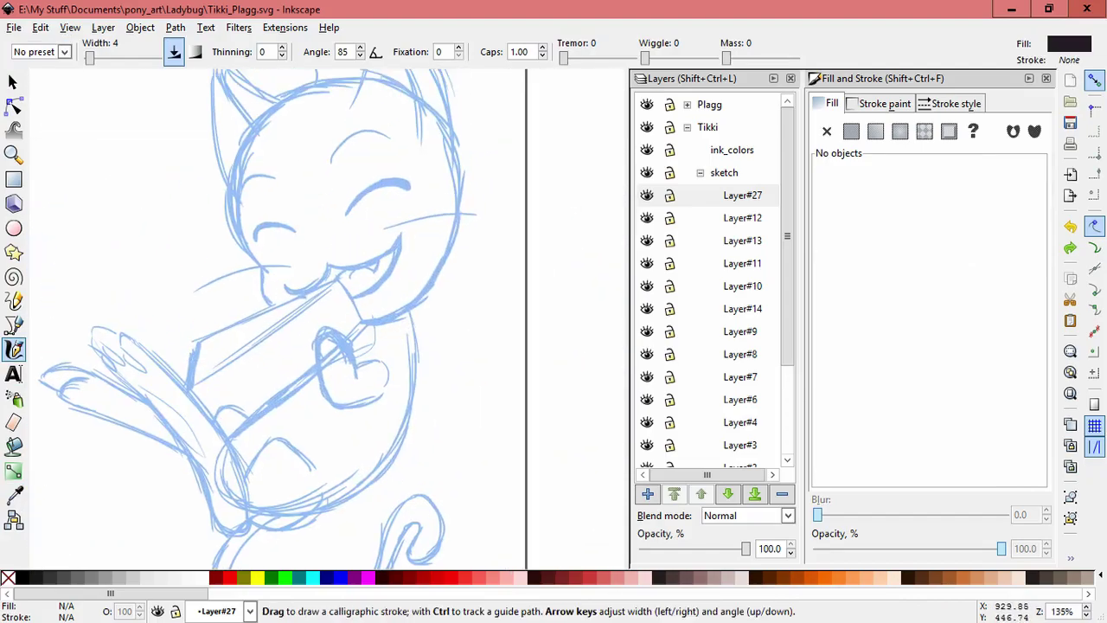
scroll(593, 262, "down", 2, "ctrl")
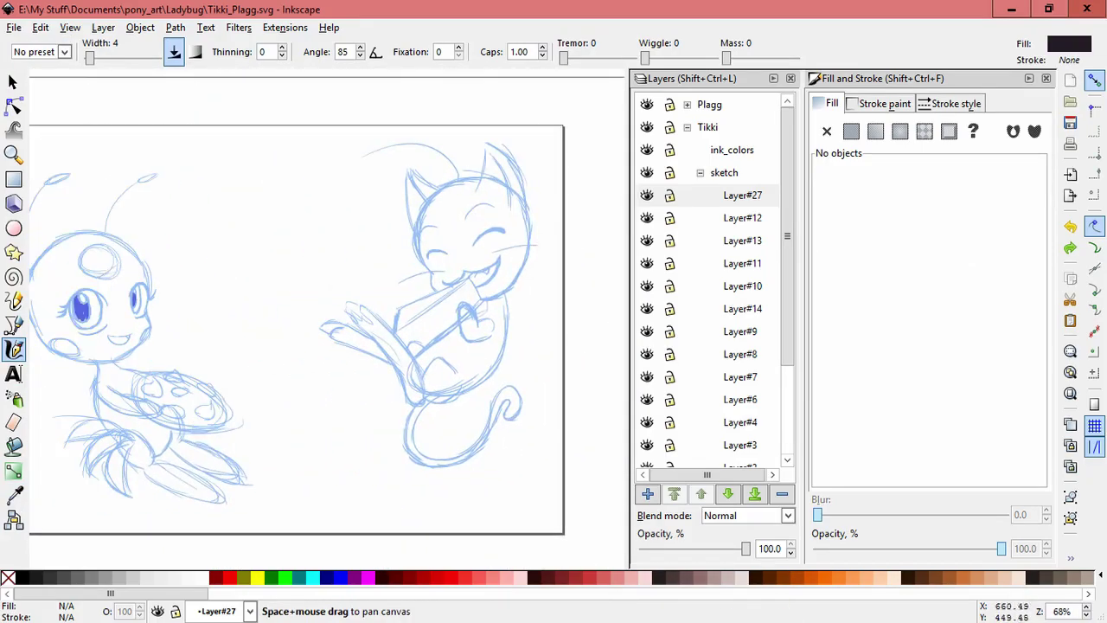
scroll(346, 287, "down", 1, "ctrl")
left_click(13, 82)
left_click_drag(281, 171, 530, 428)
key("Escape")
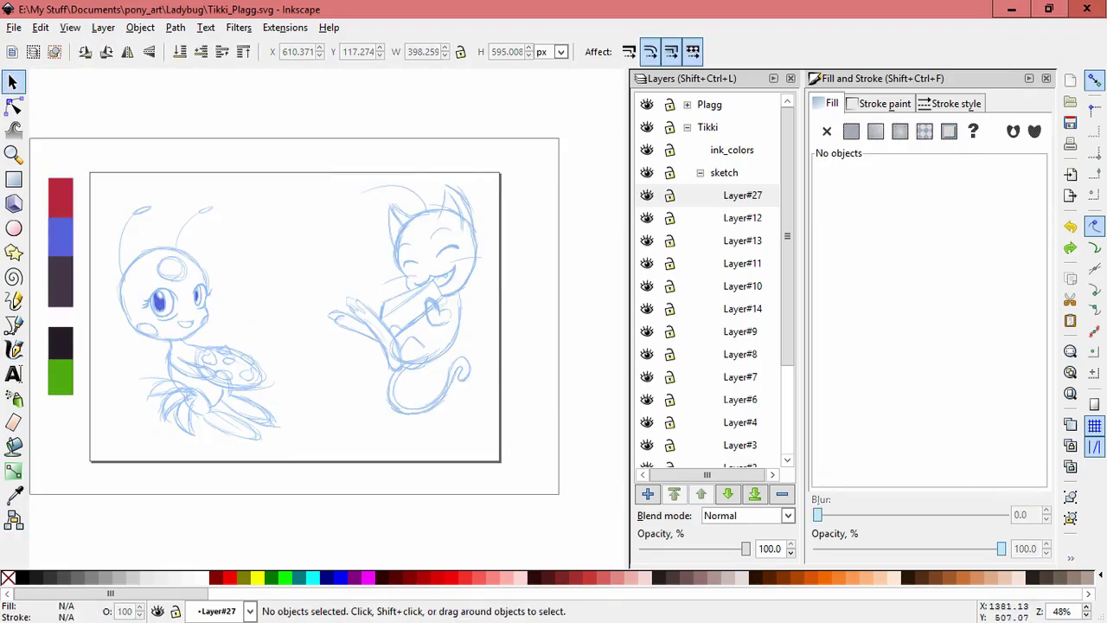
left_click(647, 263)
left_click(647, 263)
left_click(647, 286)
left_click(646, 285)
Step: Lock the whole Tikki layer and, within Plagg's sketch_p layer, lock Layer#20
left_click(701, 173)
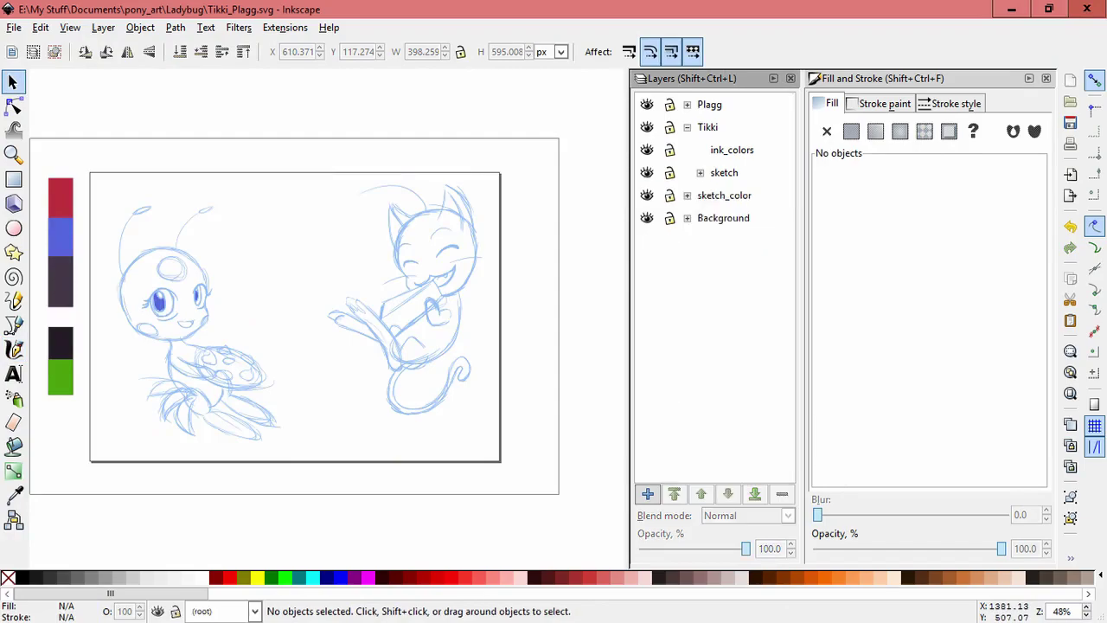
left_click(670, 173)
left_click(670, 173)
left_click(670, 127)
left_click(688, 127)
left_click(688, 105)
left_click(729, 150)
left_click(670, 286)
Step: Recolour Plagg's unlocked sketch lines with the near-black swatch colour #241a26
left_click_drag(296, 179, 536, 439)
key("d")
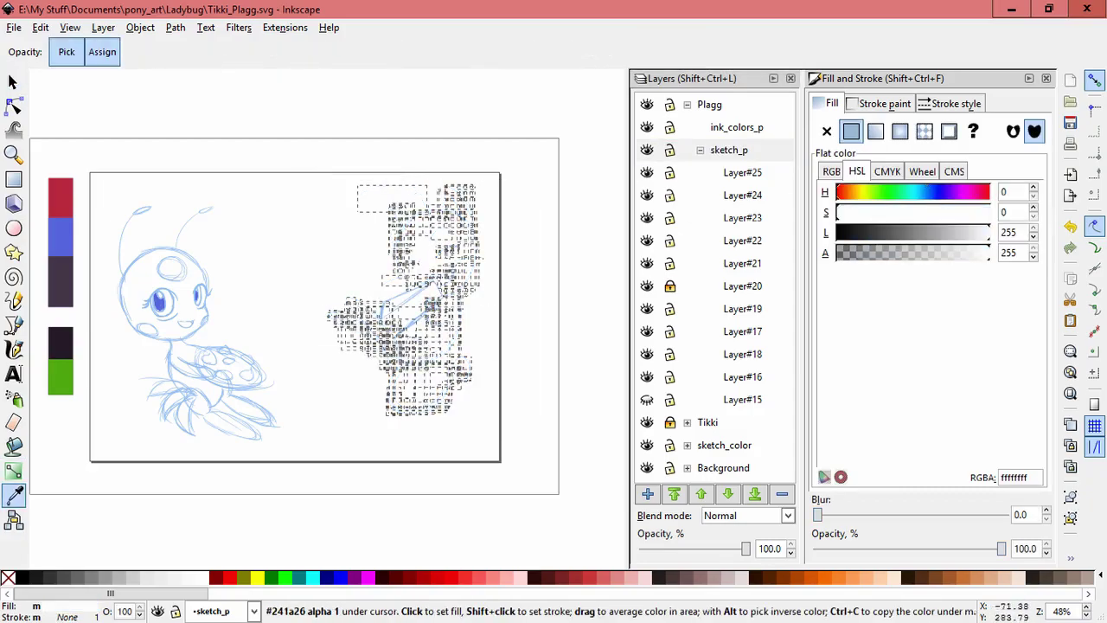
left_click(64, 348)
key("s")
left_click(309, 374)
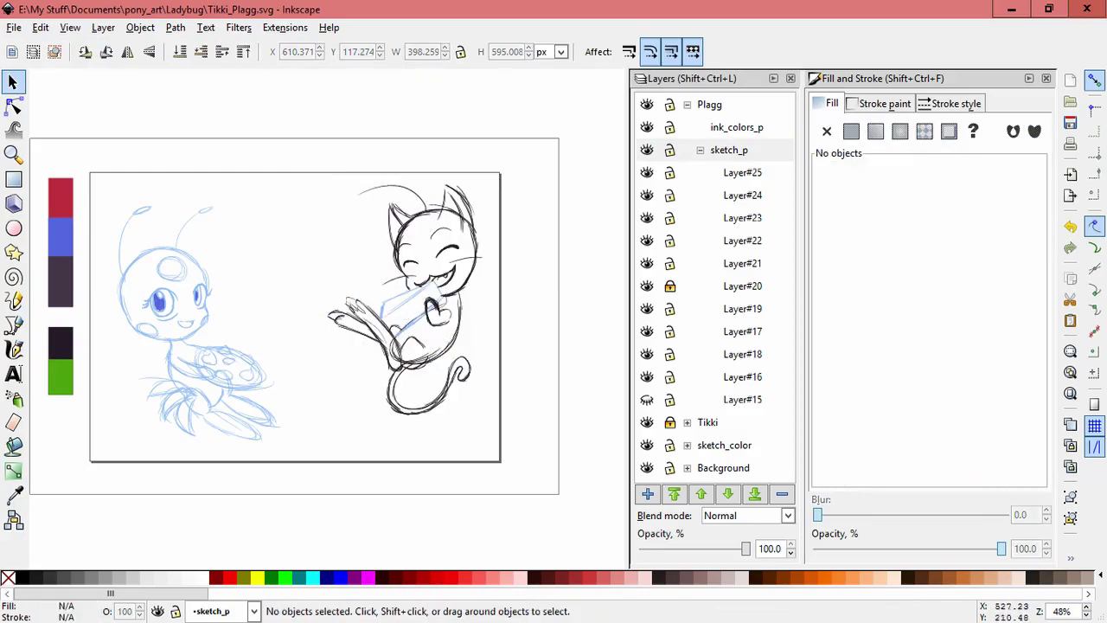
Step: Collapse the Plagg layer, unlock the Tikki layer and expand its sketch sublayers
left_click(687, 105)
left_click(687, 150)
left_click(687, 149)
left_click(687, 127)
left_click(669, 126)
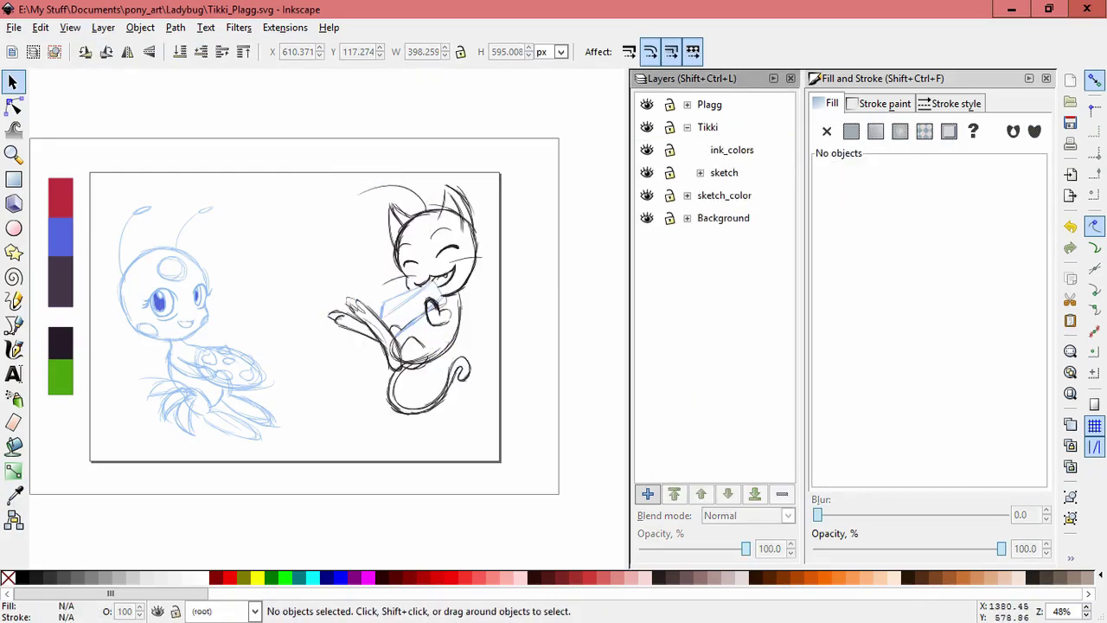
left_click(700, 173)
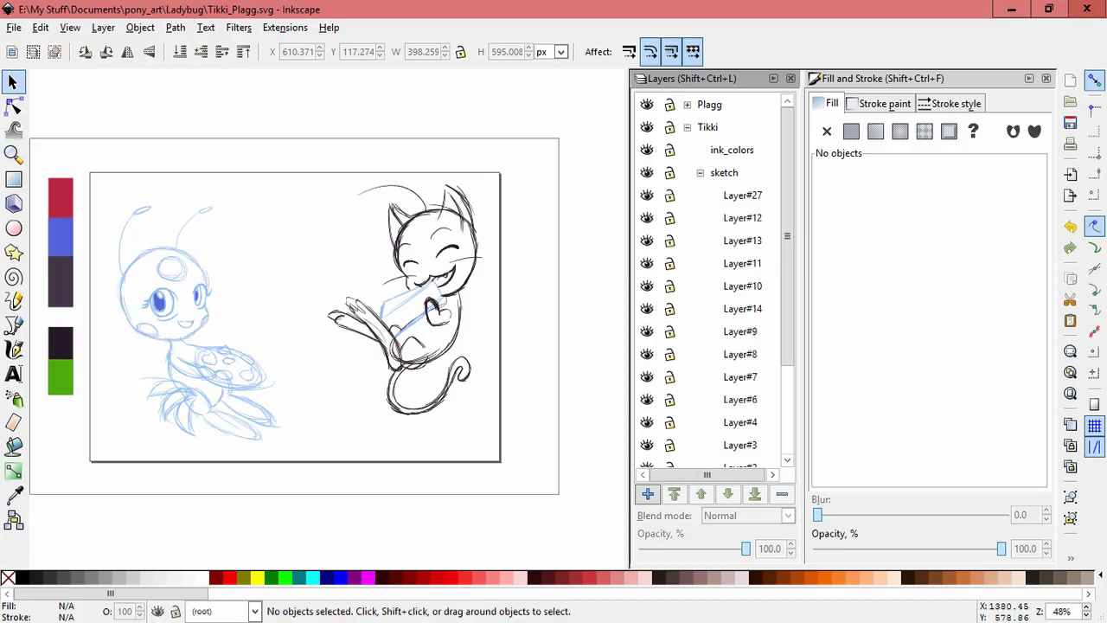
Step: Identify and lock Layer#2 and Layer#5 in Tikki's sketch layer, keeping both visible
scroll(709, 286, "down", 5)
left_click(646, 410)
left_click(646, 364)
left_click(647, 342)
left_click(669, 341)
left_click(670, 364)
left_click(646, 364)
left_click(646, 342)
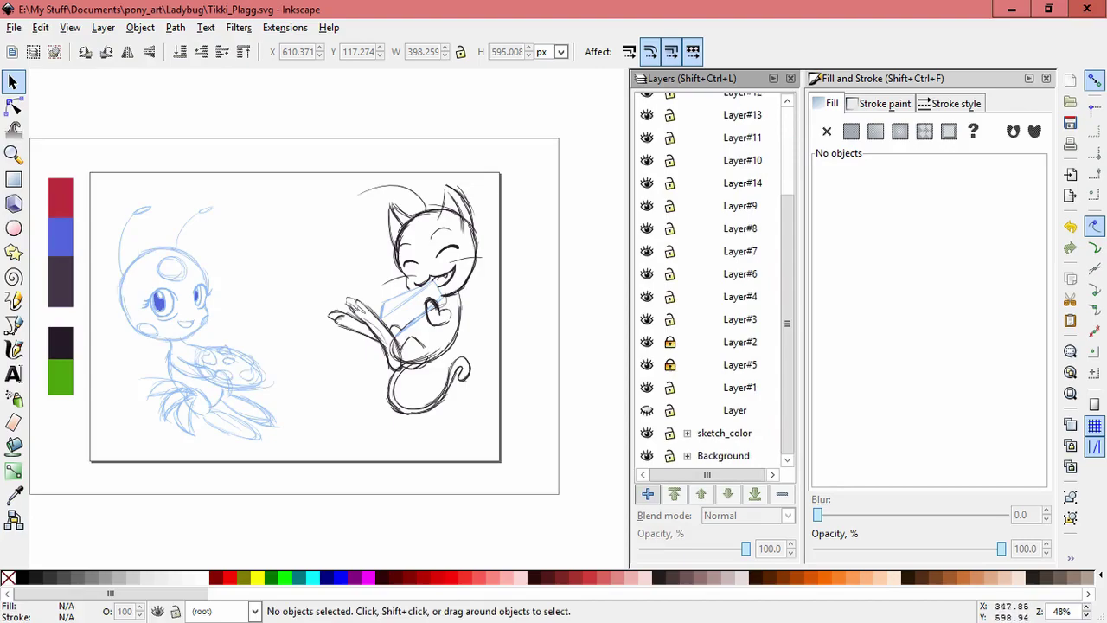
Step: Lock sketch_color and recolour Tikki's unlocked sketch lines with the red swatch colour #b7263e
mouse_move(100, 196)
left_mouse_down()
mouse_move(284, 395)
mouse_move(318, 460)
left_mouse_up()
left_click(13, 495)
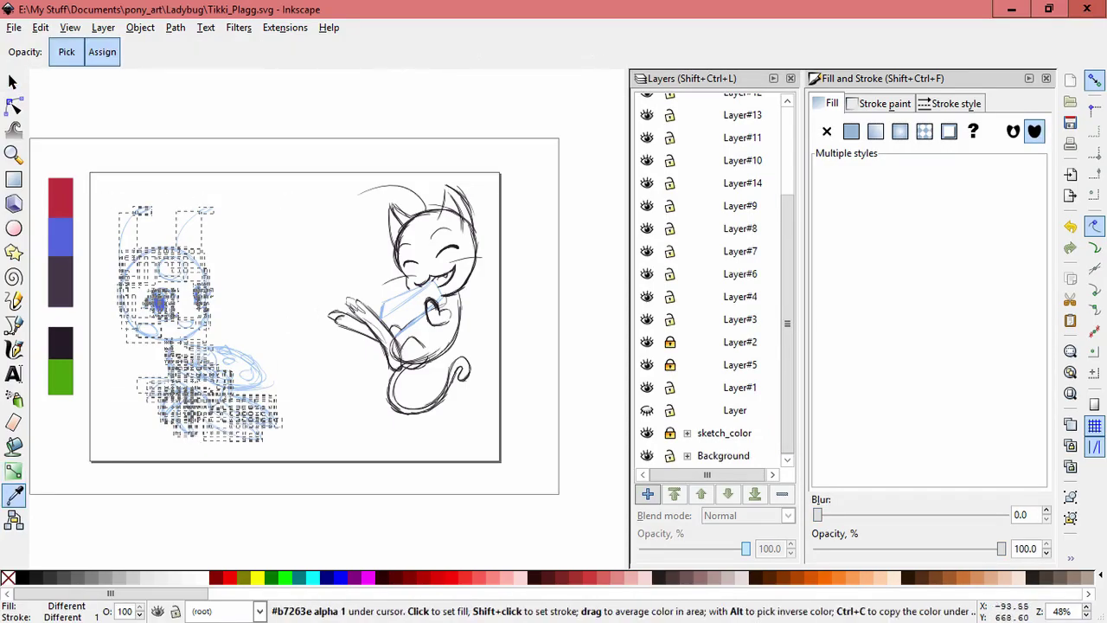
left_click(61, 198)
left_click(13, 82)
left_click(275, 284)
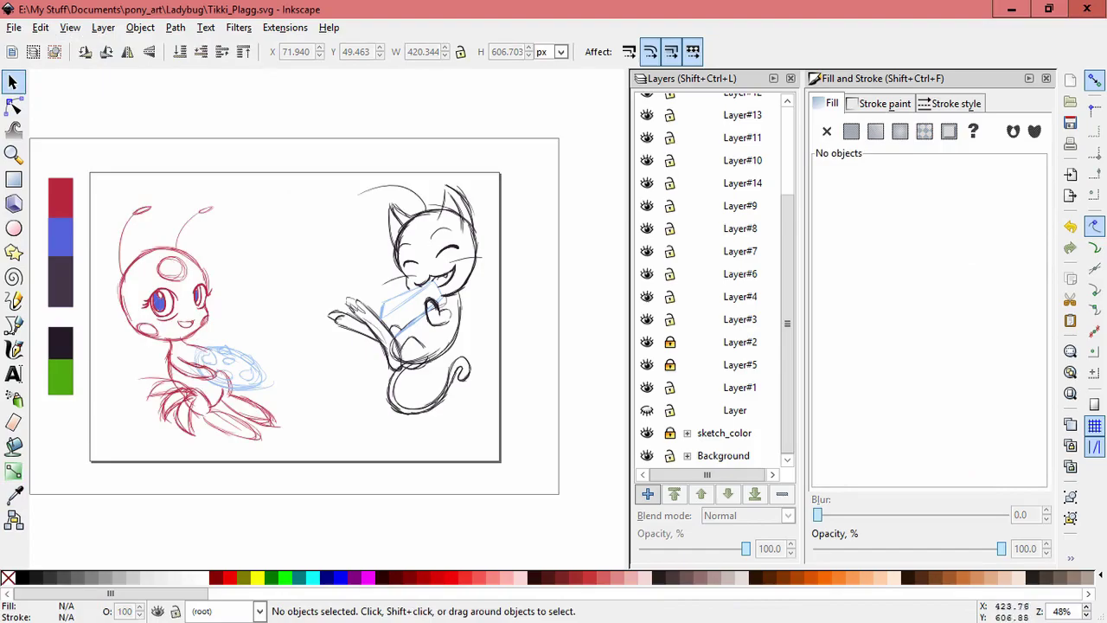
Step: Lock Layer, Layer#1, Layer#3 and Layer#4 in Tikki's sketch layer
scroll(73, 305, "up", 3)
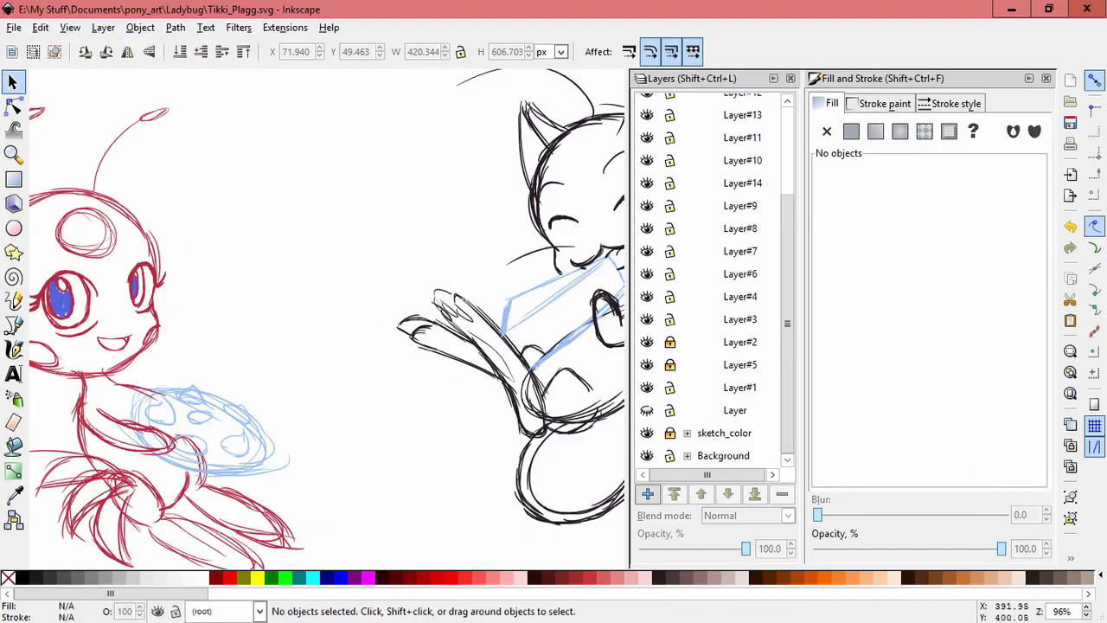
left_click(670, 411)
left_click(670, 388)
left_click(647, 319)
left_click(669, 319)
left_click(647, 320)
left_click(670, 295)
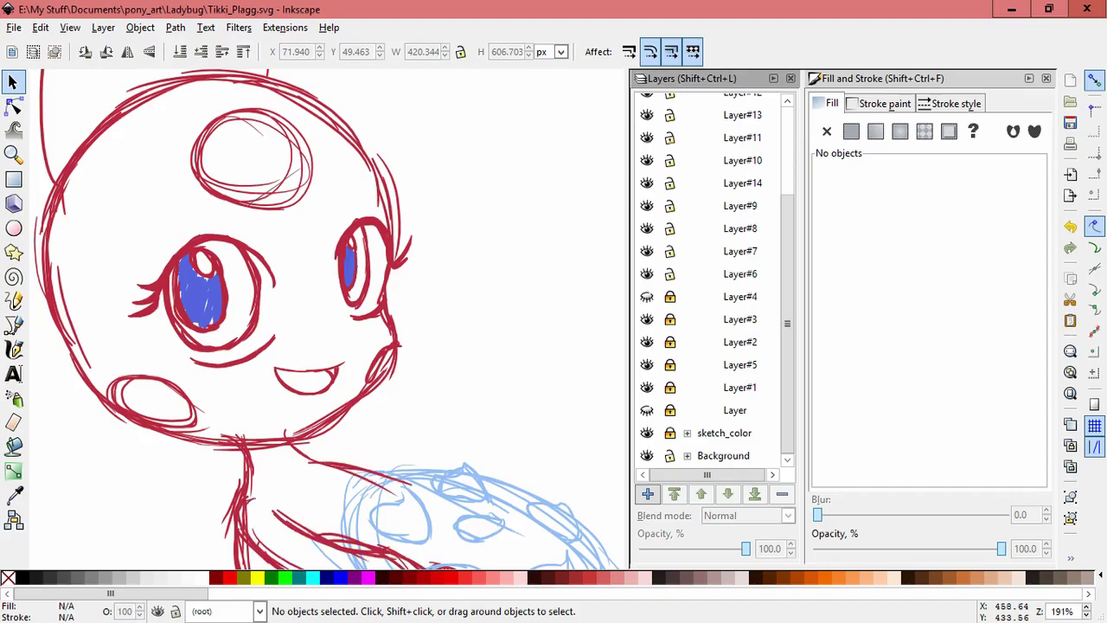
Step: Check and lock Layer#6, Layer#7, Layer#8 and Layer#9, keeping them visible
left_click(671, 273)
left_click(647, 251)
left_click(670, 251)
left_click(647, 251)
left_click(647, 229)
left_click(670, 228)
left_click(647, 228)
left_click(646, 205)
left_click(670, 205)
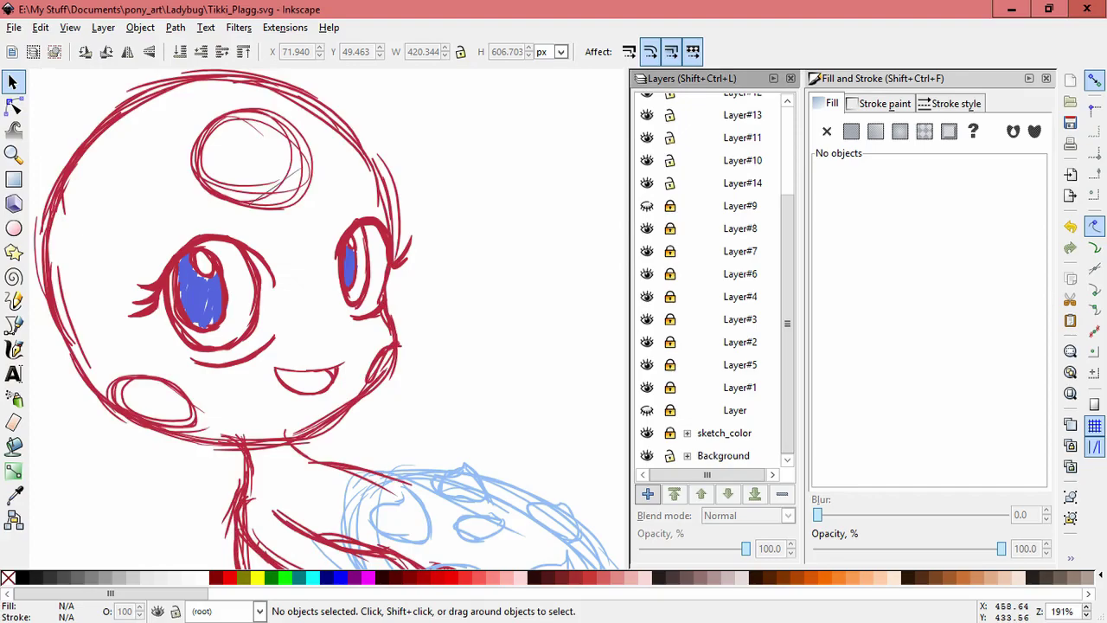
left_click(647, 205)
Step: Lock Layer#14 and Layer#10, and hide Layer#10 with the eyelashes
left_click(671, 182)
left_click(647, 160)
left_click(670, 160)
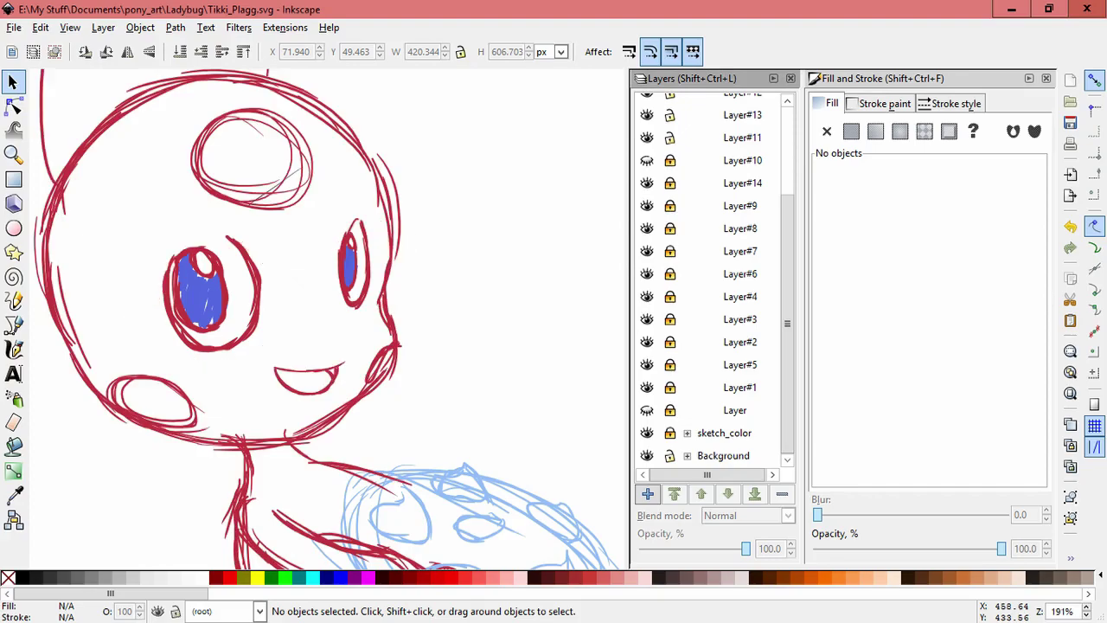
Step: Recolour the outlines of Tikki's larger eye black
left_click_drag(129, 227, 286, 366)
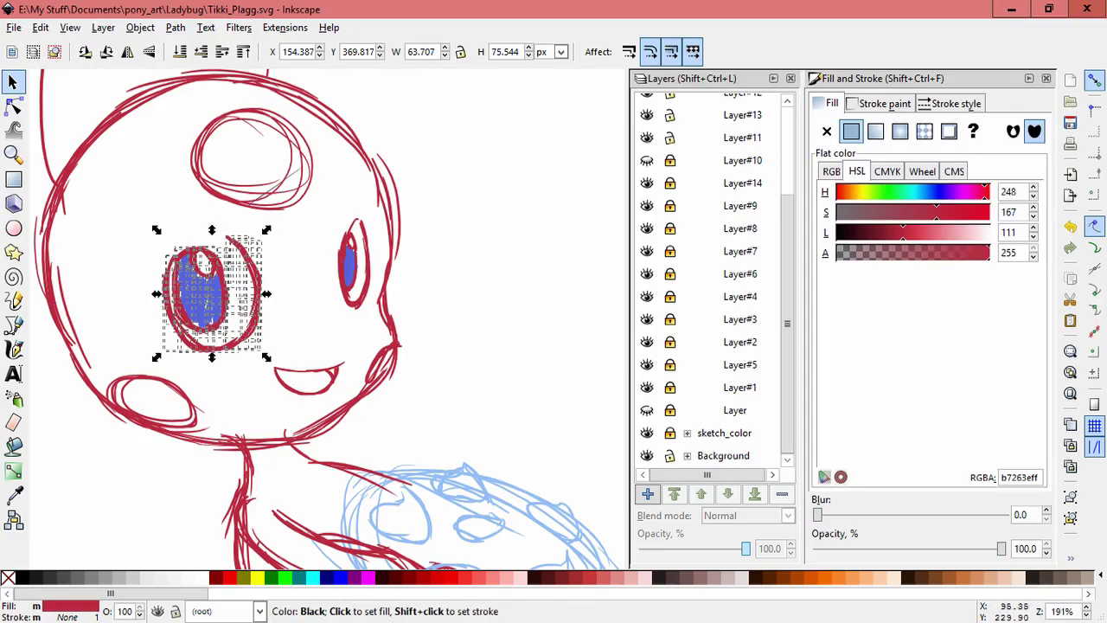
left_click(24, 578)
key("space")
left_click_drag(222, 315, 304, 355)
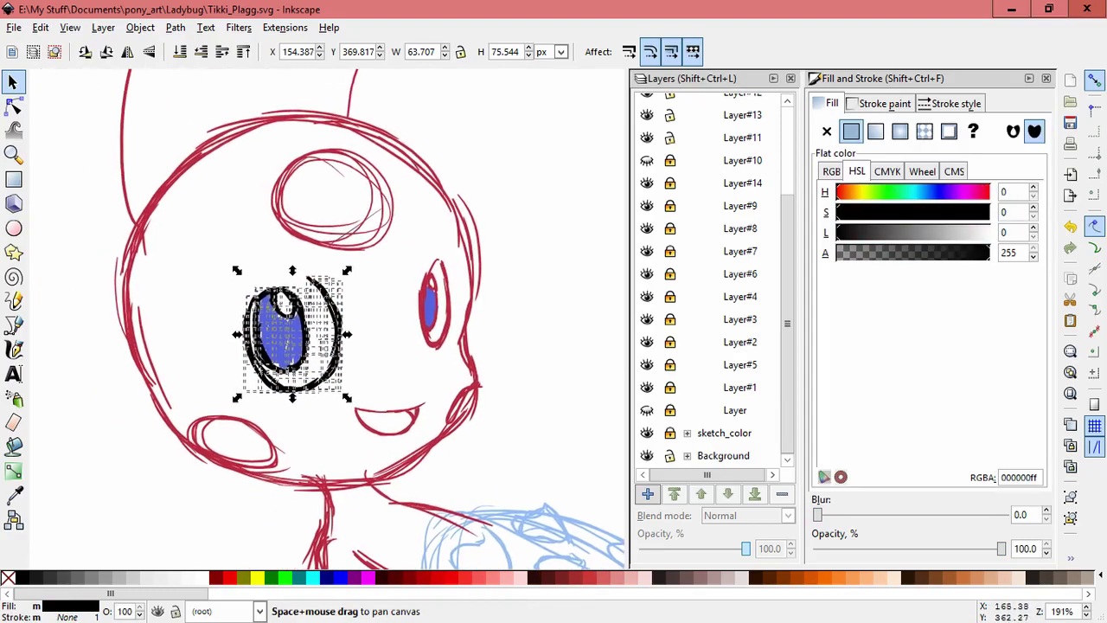
key("Escape")
Step: Hide Layer#11 and recolour the iris strokes of both Tikki's eyes with the iris blue #5663db
left_click_drag(395, 257, 477, 346)
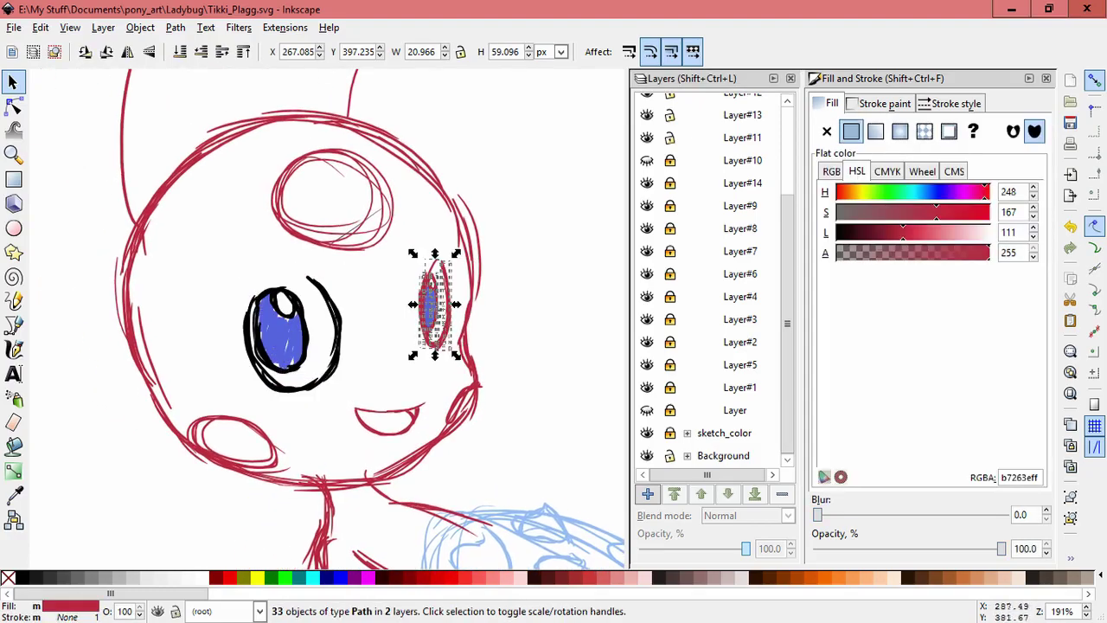
key("Escape")
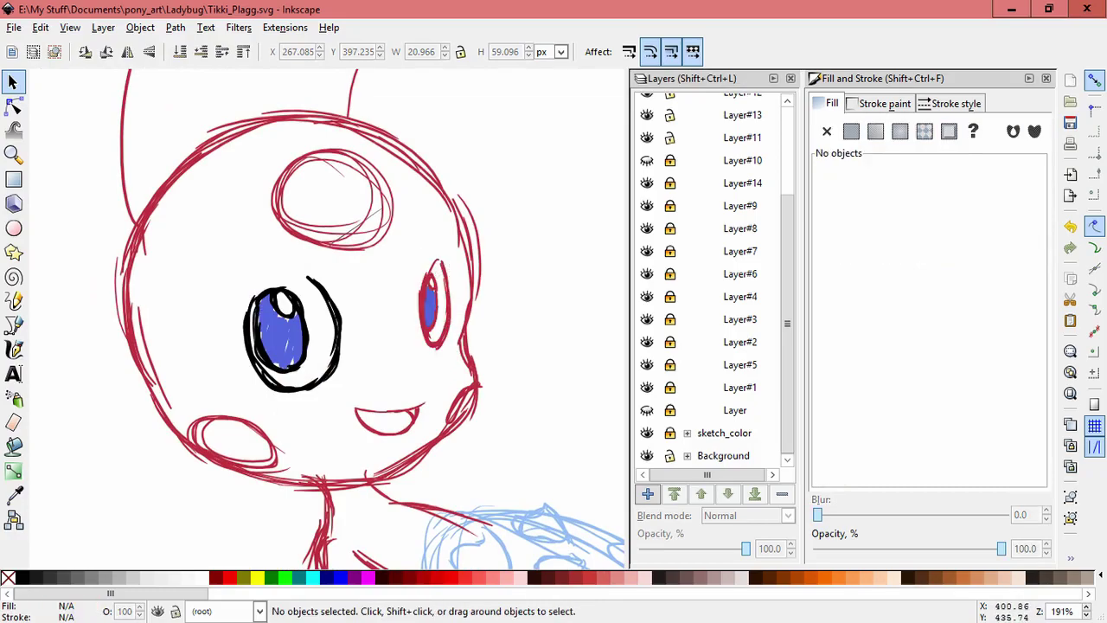
left_click(647, 137)
left_click_drag(222, 280, 346, 384)
left_click_drag(400, 262, 470, 349)
left_click(14, 496)
left_click(279, 335)
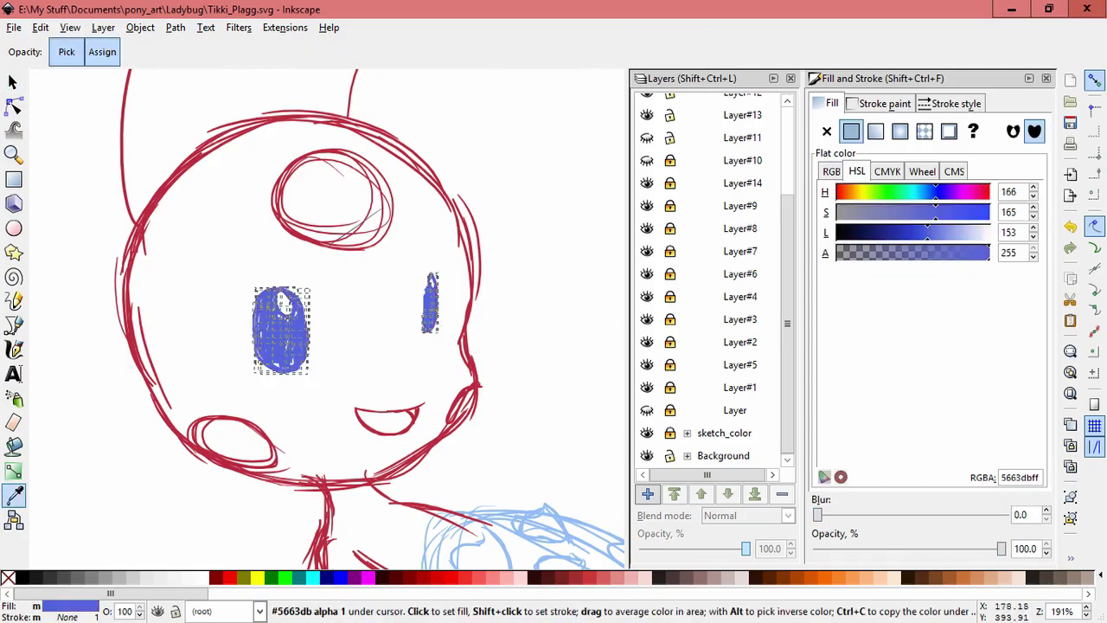
Step: Show Layer#10 and Layer#11 again, and lock Layer#11
left_click(647, 161)
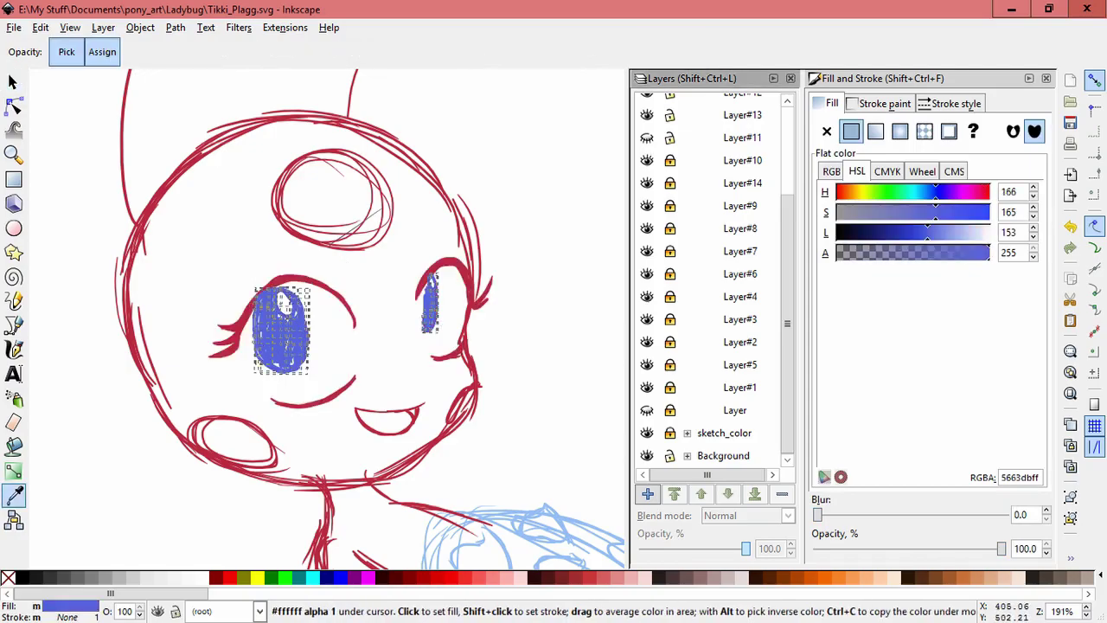
left_click(647, 139)
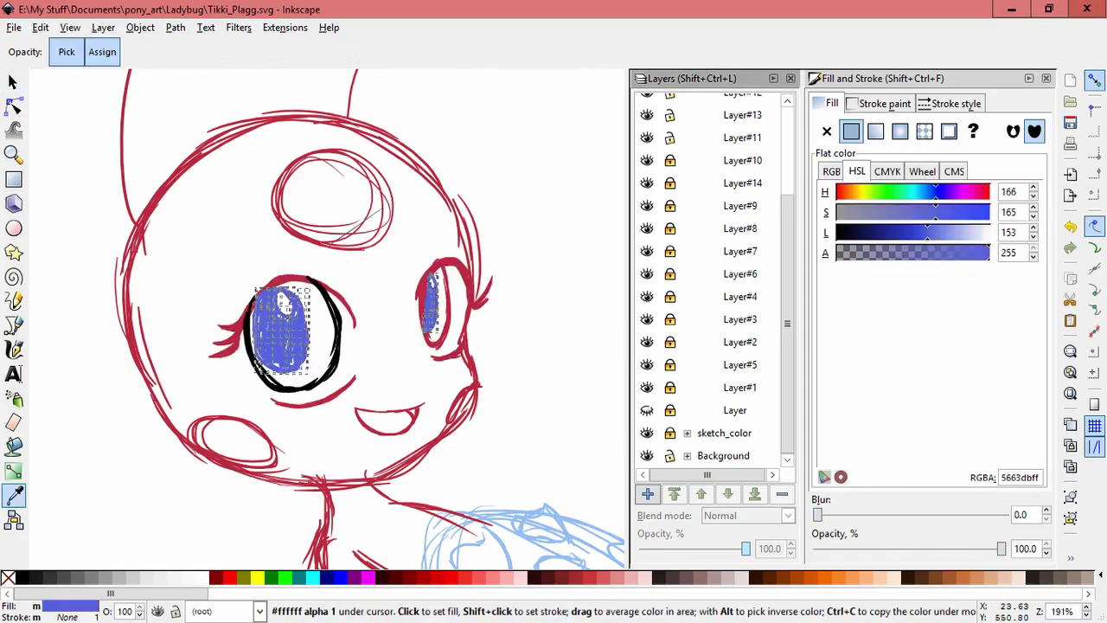
key("s")
left_click(647, 161)
left_click(647, 161)
left_click(647, 138)
left_click(647, 138)
left_click(670, 139)
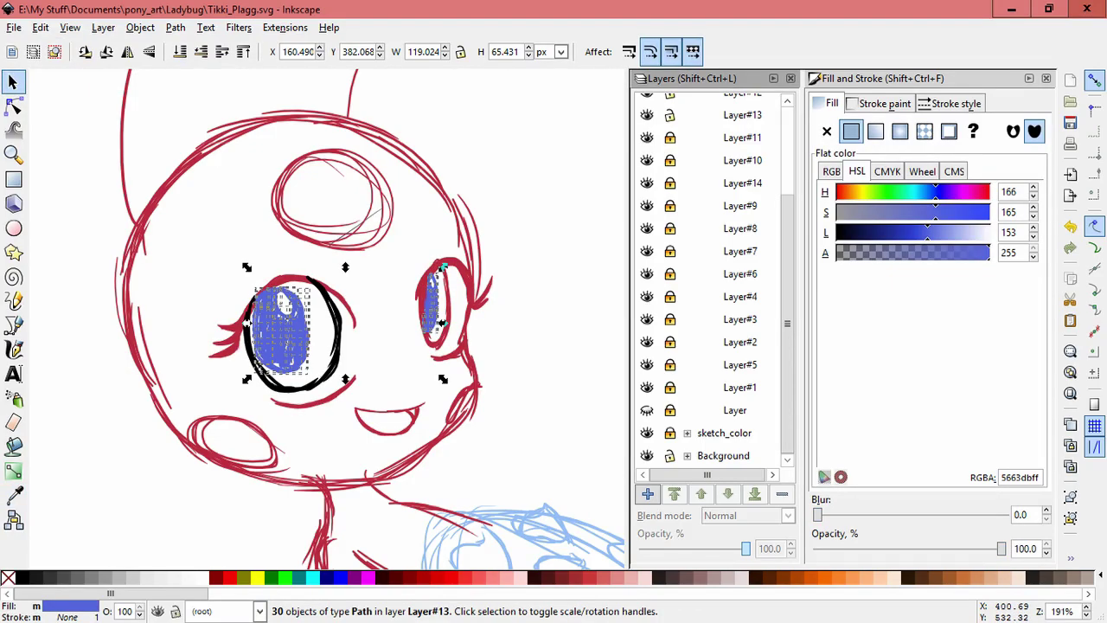
Step: Toggle Layer#13 off and on to check its contents, and lock the layer
left_click(647, 114)
left_click(647, 114)
left_click(519, 260)
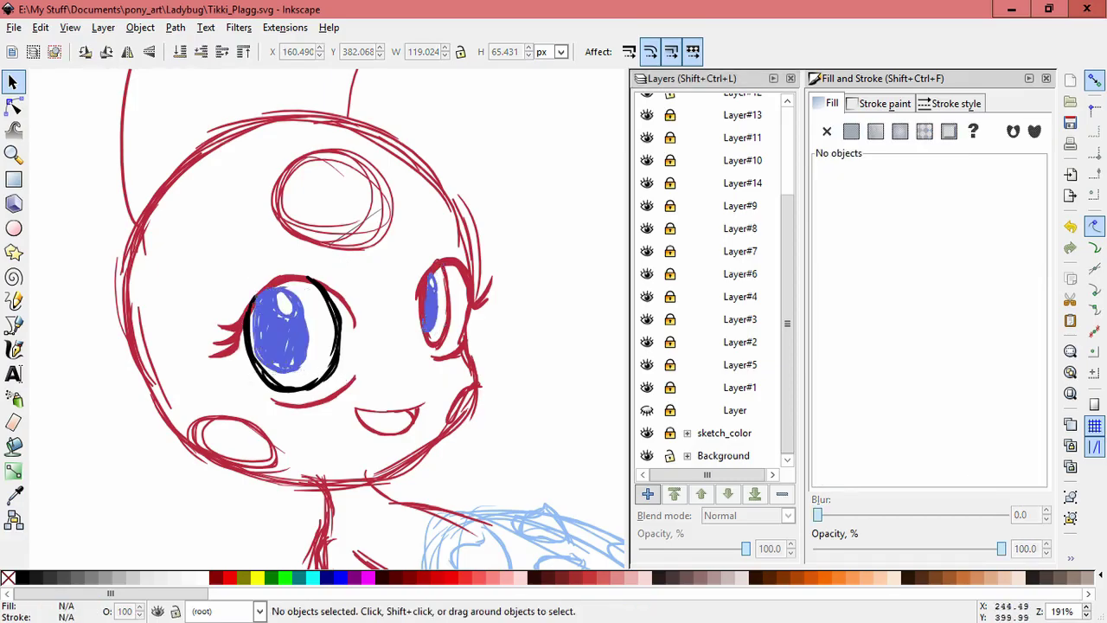
Step: Check Layer#10 and Layer#11 for the black eye outline by toggling their visibility, and unlock Layer#11
left_click_drag(180, 270, 481, 394)
left_click(647, 161)
left_click(647, 161)
left_click(647, 138)
left_click(670, 138)
left_click(647, 139)
Step: Recolour the black outline strokes of Tikki's larger eye with the red sampled from the neighbouring sketch line
left_click_drag(192, 258, 450, 422)
key("Escape")
left_click_drag(365, 383, 448, 370)
left_click_drag(447, 394, 304, 245)
key("d")
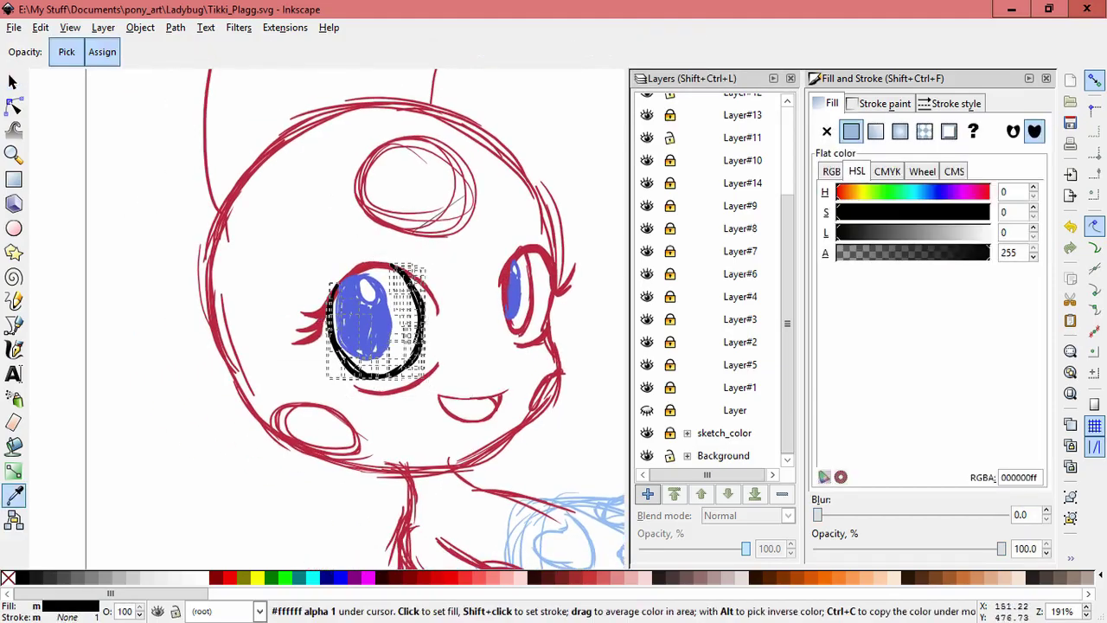
left_click(388, 266)
left_click(13, 82)
key("Escape")
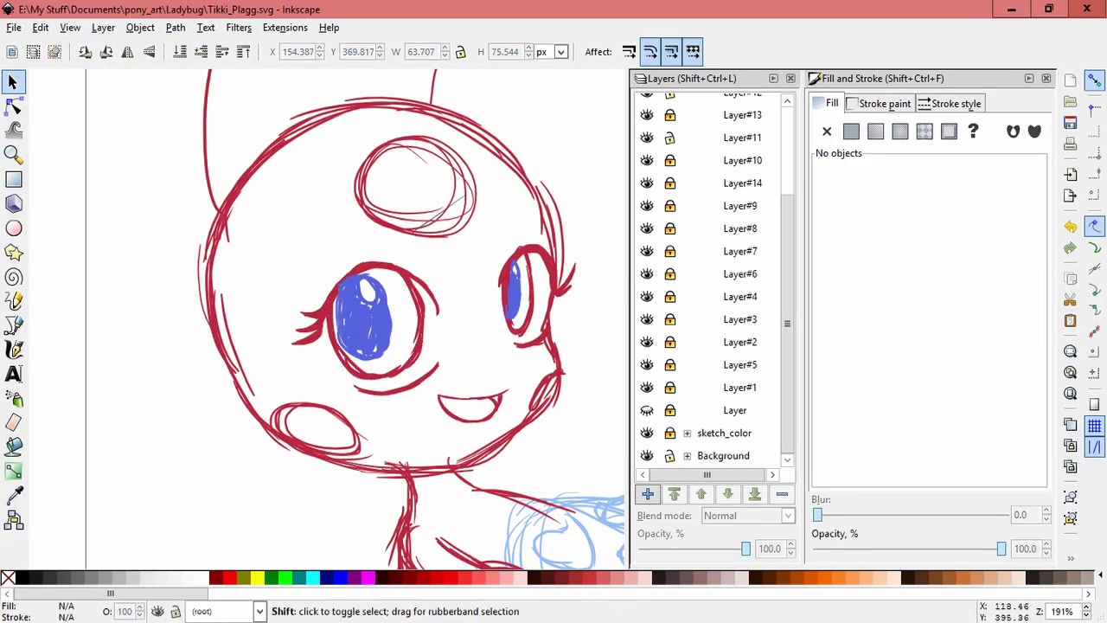
Step: Unlock Layer#13, Layer#10, Layer#14 and all the sketch layers from Layer#9 down to Layer, leaving sketch_color locked
scroll(281, 355, "down", 4)
left_click_drag(414, 247, 359, 215)
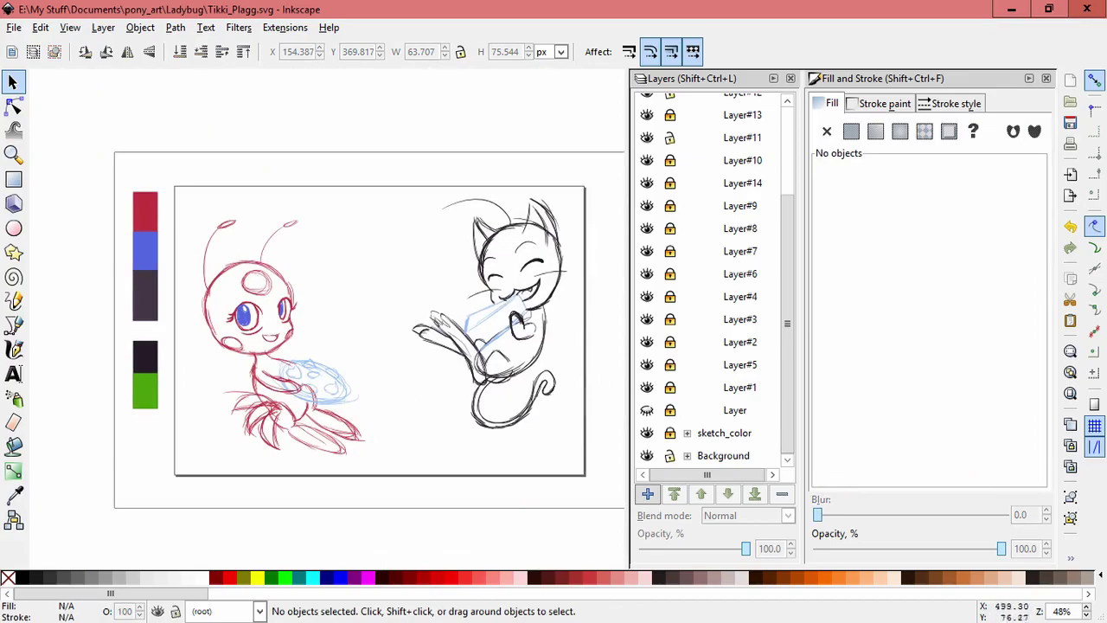
left_click(670, 115)
left_click(670, 161)
left_click(670, 183)
left_click(671, 206)
left_click(670, 229)
left_click_drag(670, 228, 669, 410)
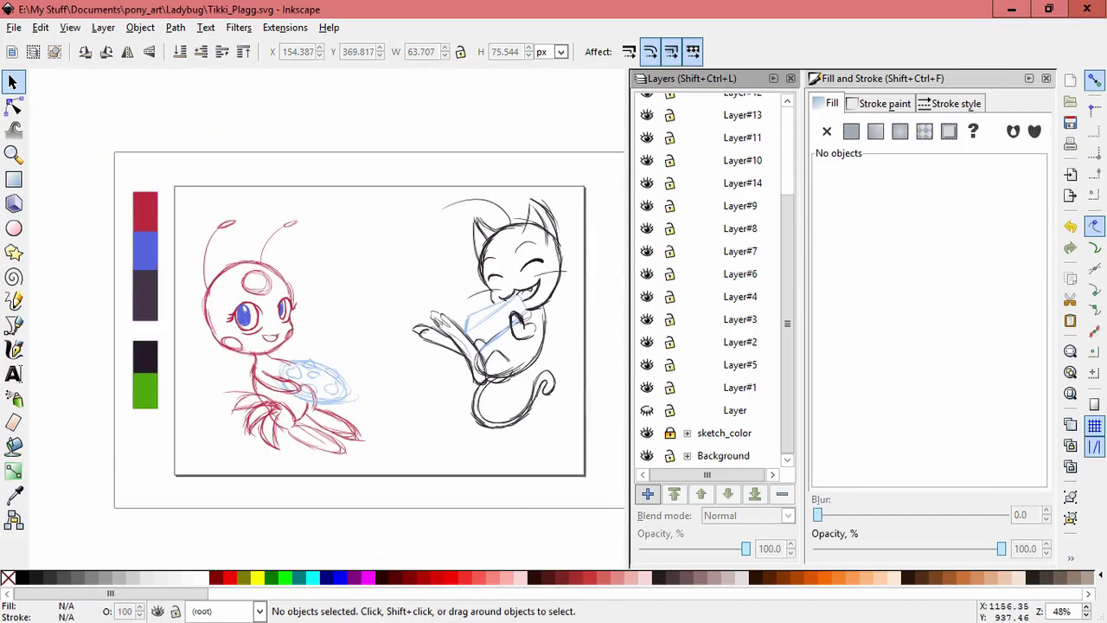
Step: Skew Tikki's body, legs and tail strokes below the head slightly to the left, and save the drawing
left_click_drag(418, 487, 187, 351)
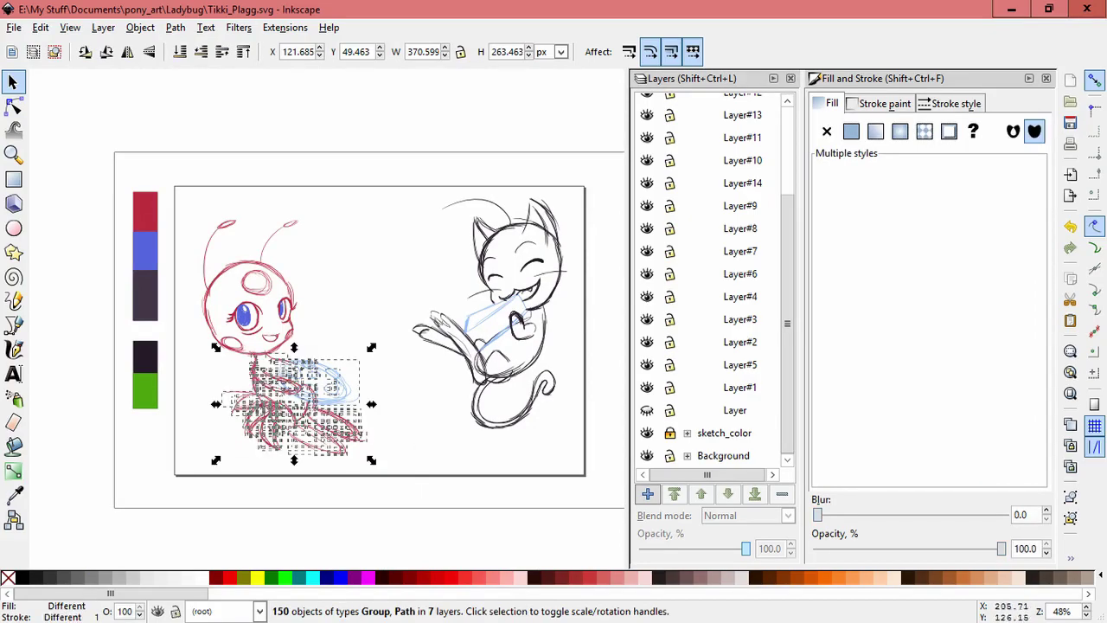
left_click(305, 409, "shift")
left_click(305, 409)
left_click_drag(380, 472, 218, 372)
left_click(274, 411)
left_click_drag(294, 460, 288, 460)
left_click(410, 292)
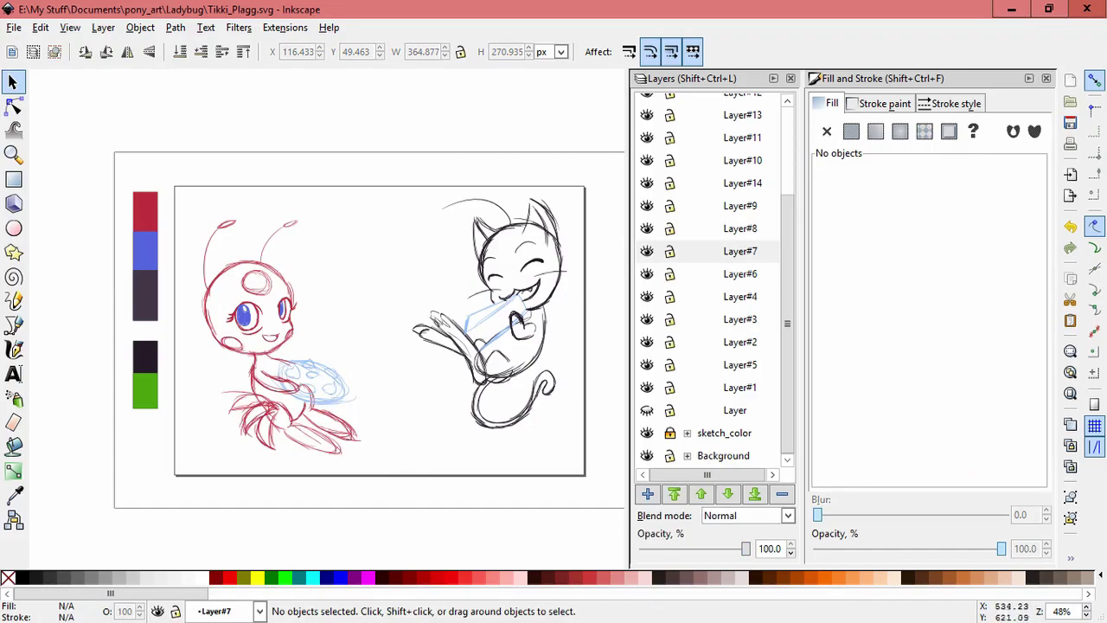
key("plus")
key("ctrl+s")
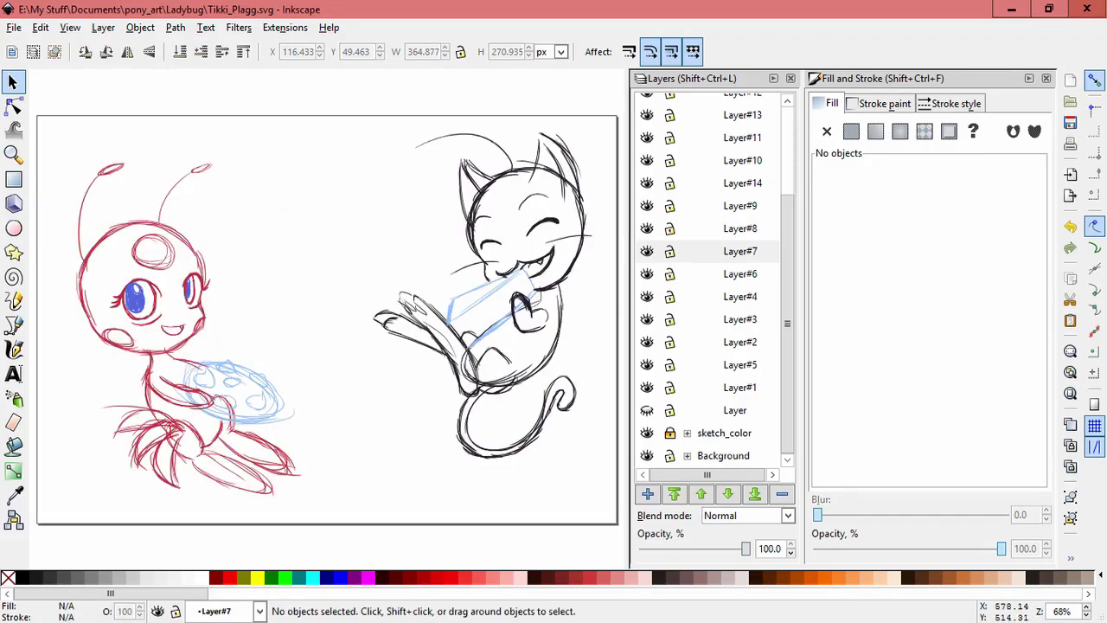